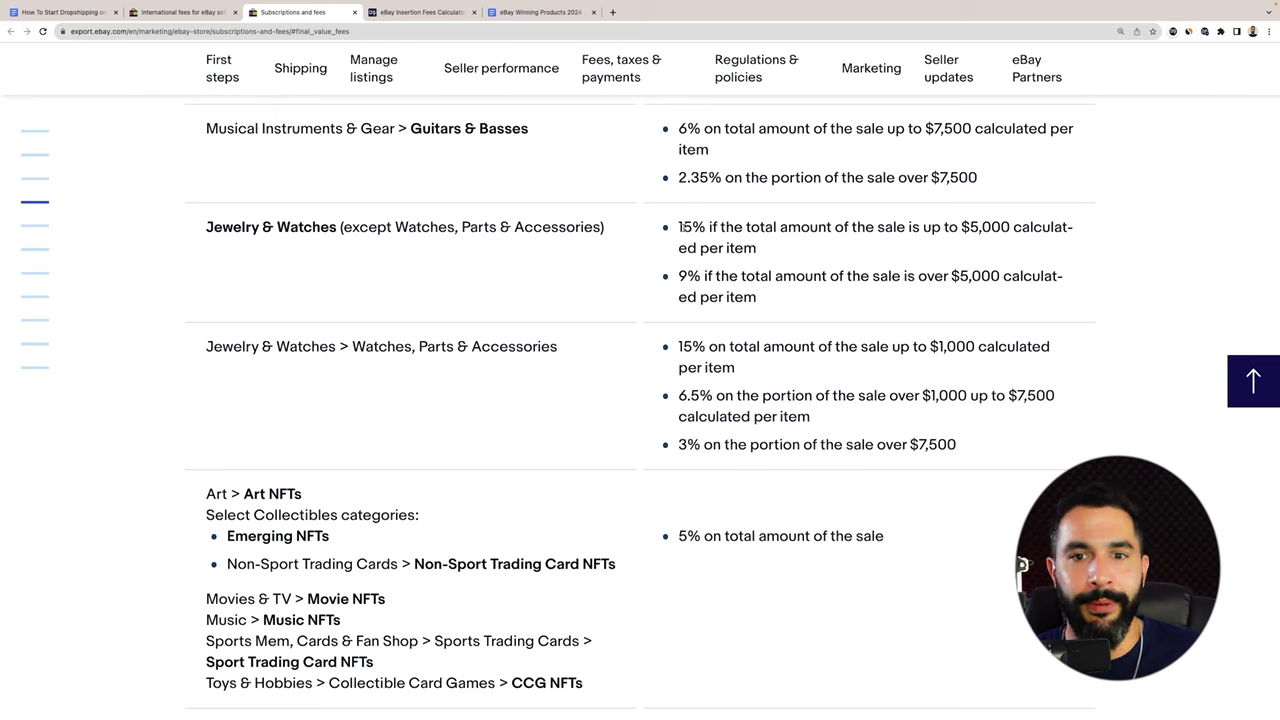
Review the Starter Store subscribers' final value fee table, highlighting the $0.30 per order fee
scroll(781, 259, up, 6)
drag(832, 308, 791, 309)
scroll(704, 327, down, 8)
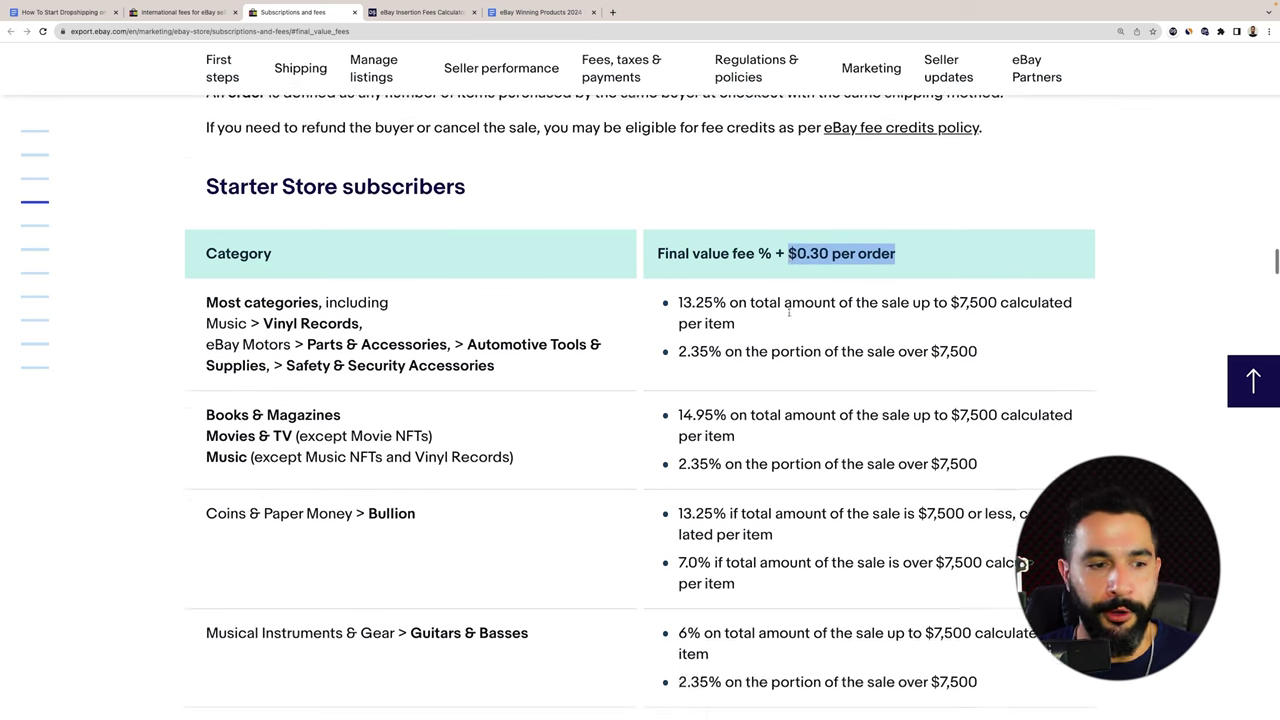
scroll(704, 327, down, 4)
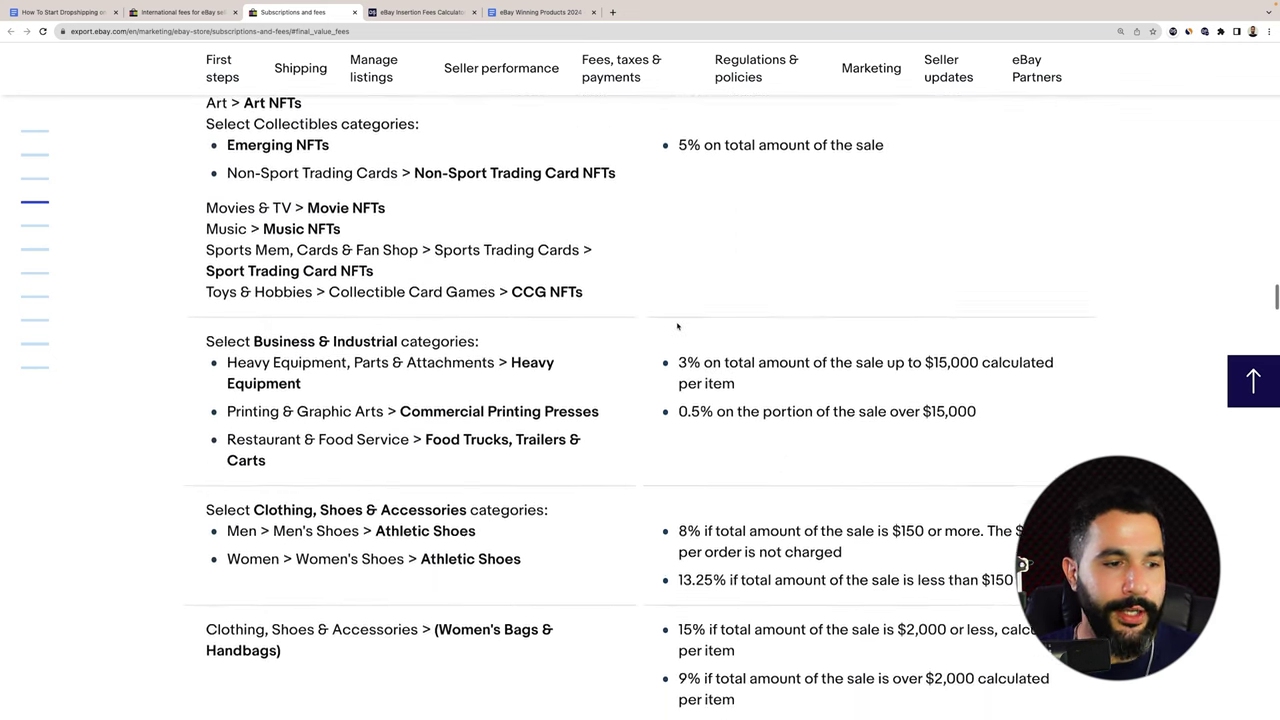
Compare the Clothing, Shoes & Accessories fee tiers for athletic shoes, highlighting the 8% rate, the $150 threshold and the 13.25% rate
double_click(270, 301)
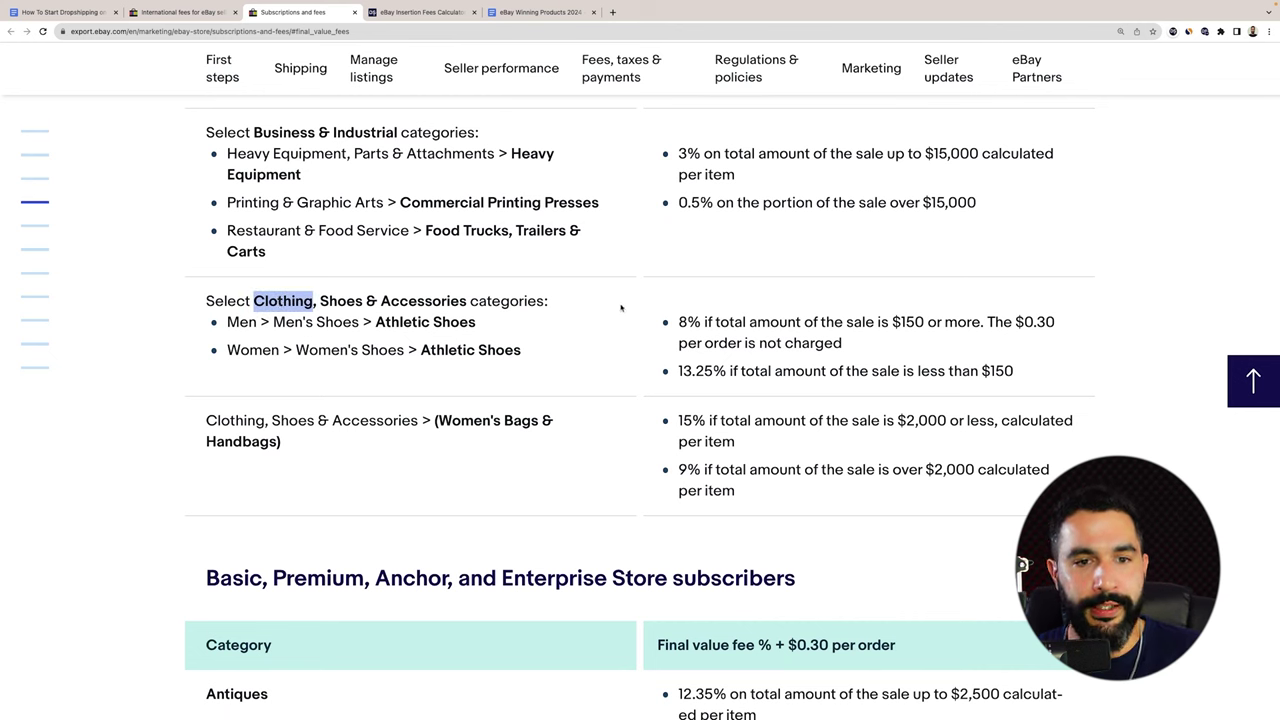
click(679, 319)
drag(687, 322, 701, 322)
drag(893, 322, 918, 322)
drag(1029, 378, 997, 371)
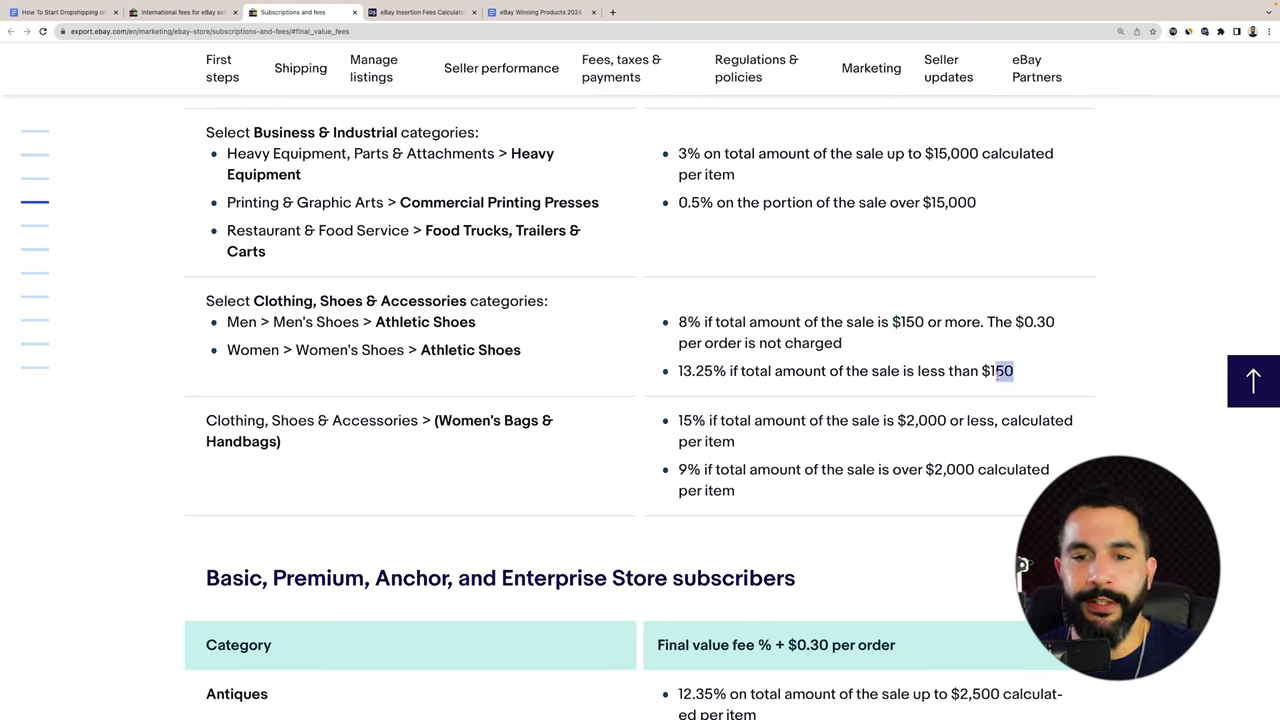
drag(727, 371, 691, 371)
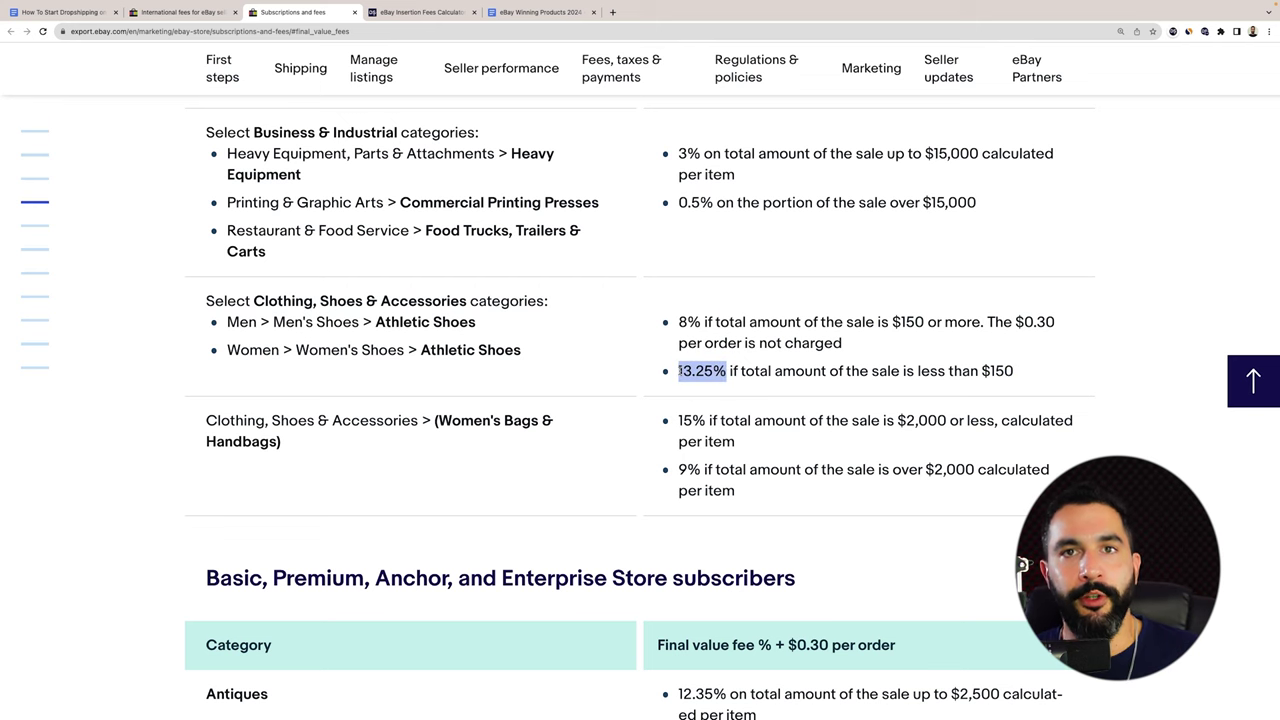
Examine the $0.30 per order exemption for athletic shoes and the fee entries below it
scroll(679, 371, down, 1)
drag(1020, 357, 832, 308)
click(826, 310)
click(981, 308)
drag(988, 308, 1044, 324)
click(1044, 324)
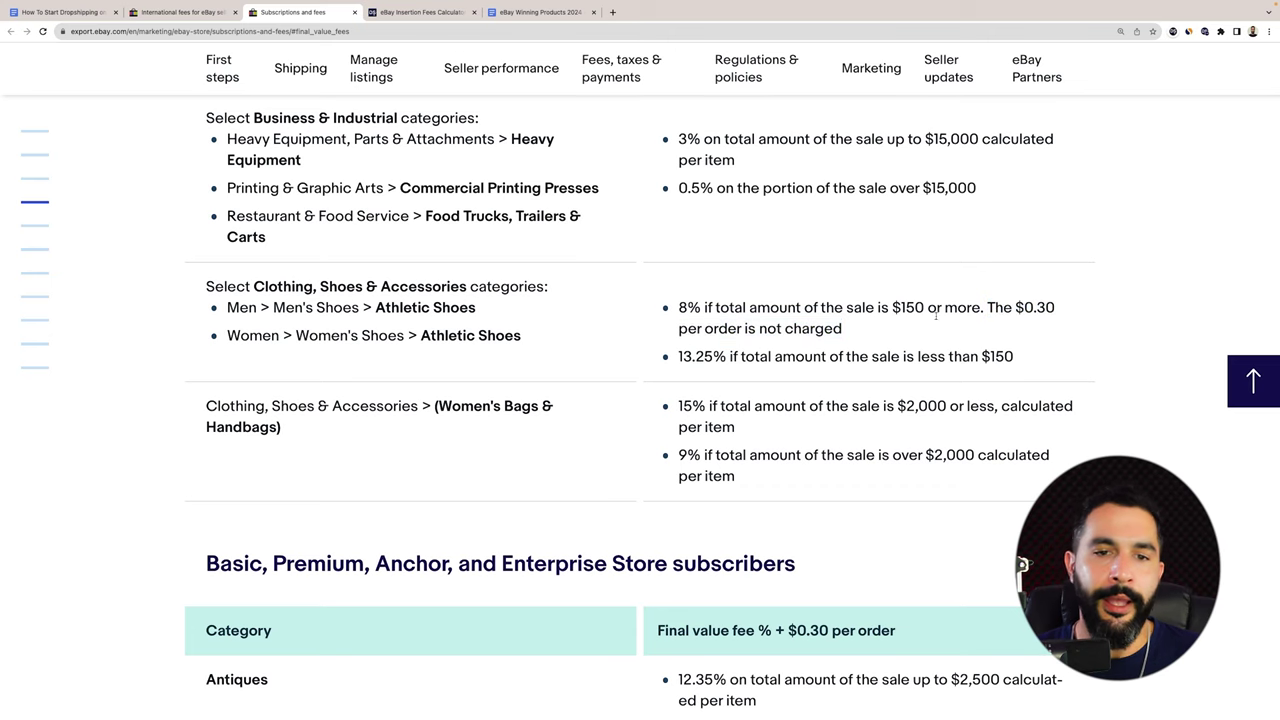
scroll(1044, 324, down, 3)
drag(1056, 185, 1024, 184)
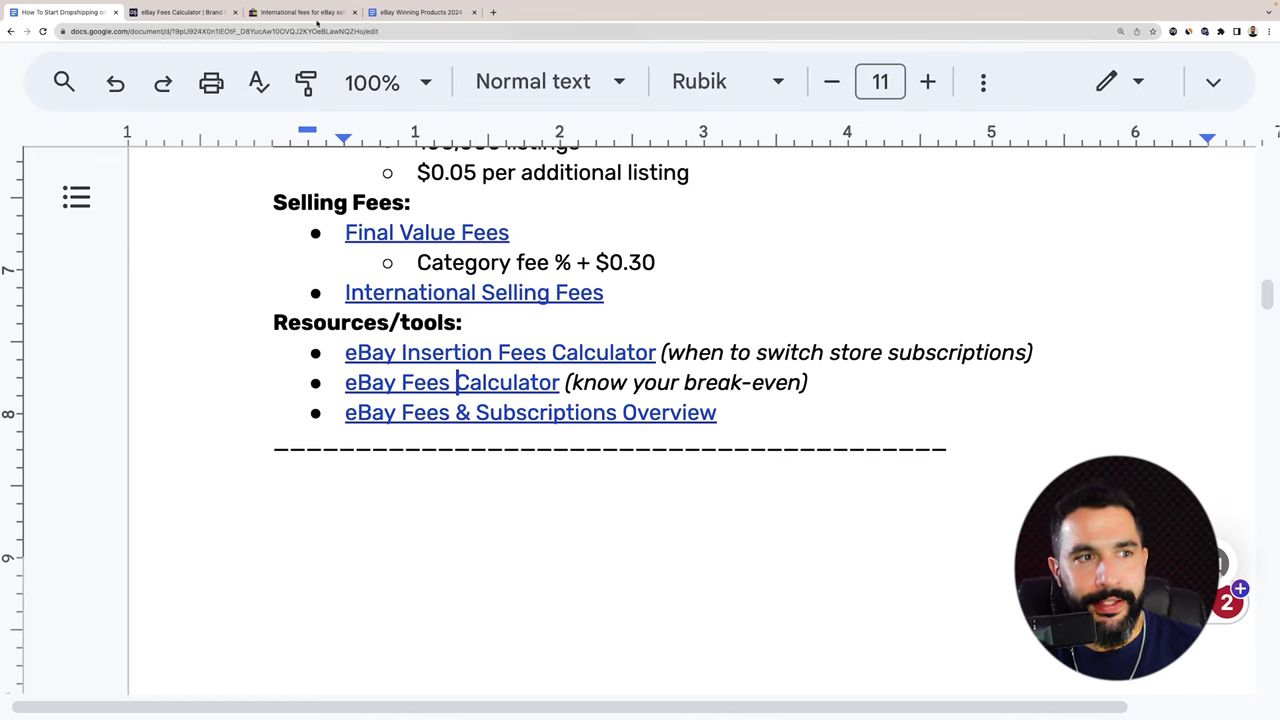
Switch to the international fees page and examine the fee table for eBay global sellers by registered country or region
click(316, 13)
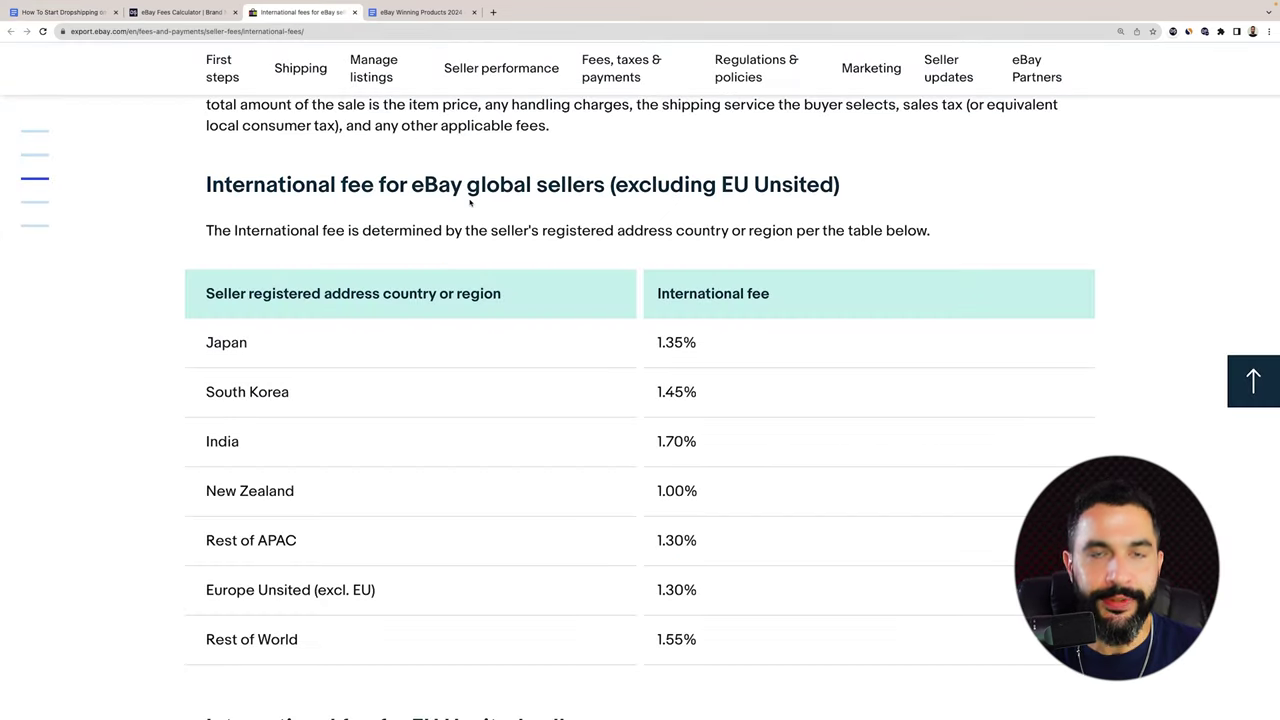
scroll(469, 203, up, 1)
scroll(469, 200, down, 2)
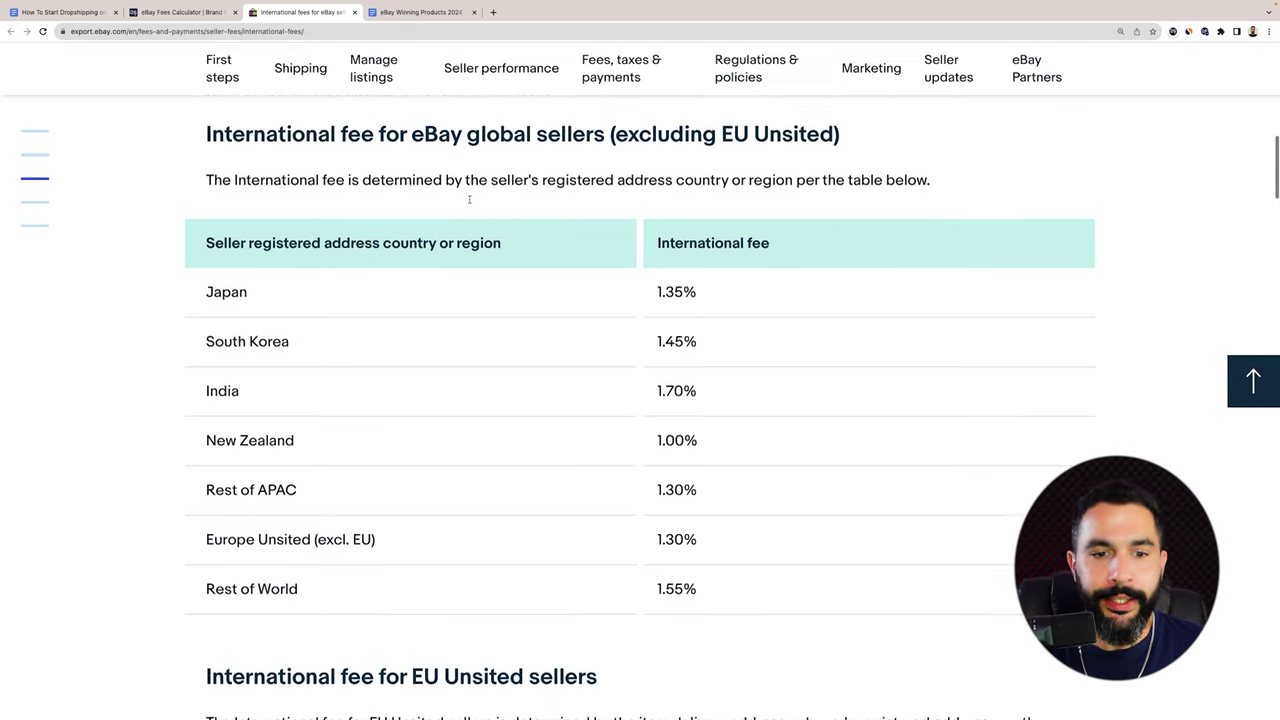
scroll(469, 200, down, 1)
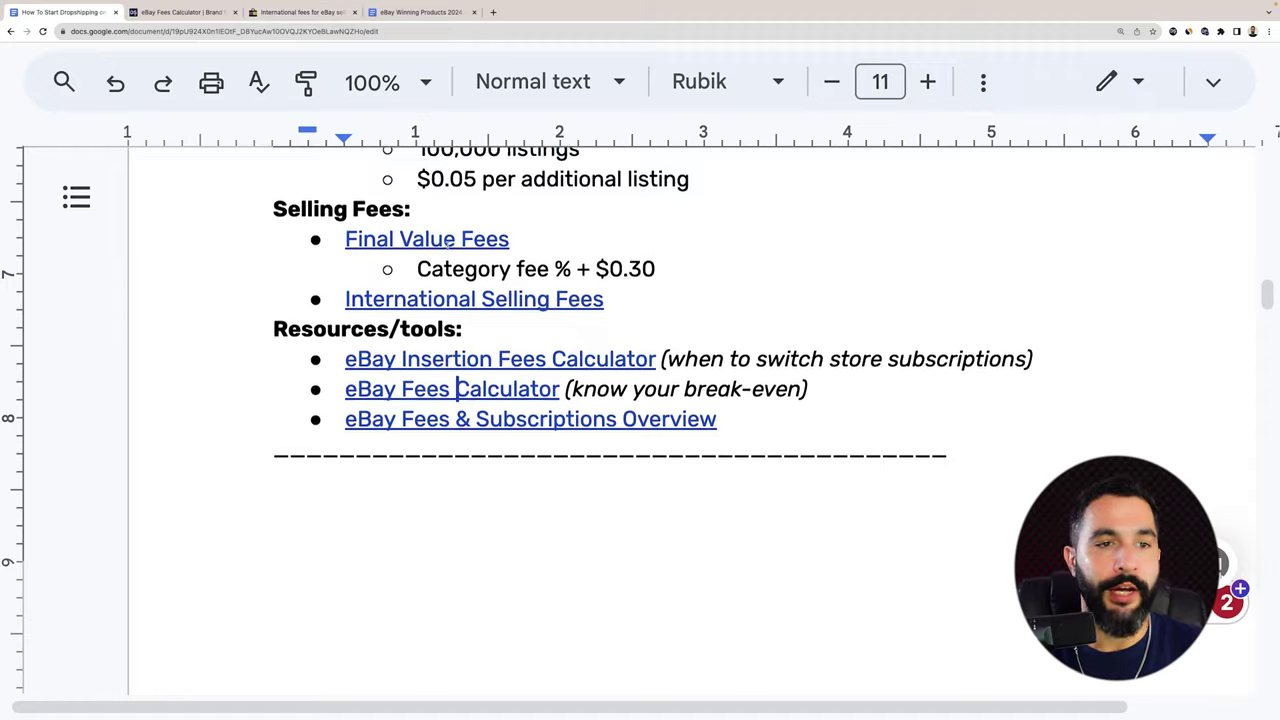
Find the eBay Fees Calculator among the dropshipping guide's Resources/tools and bring up the AutoDS calculator page
scroll(447, 253, up, 3)
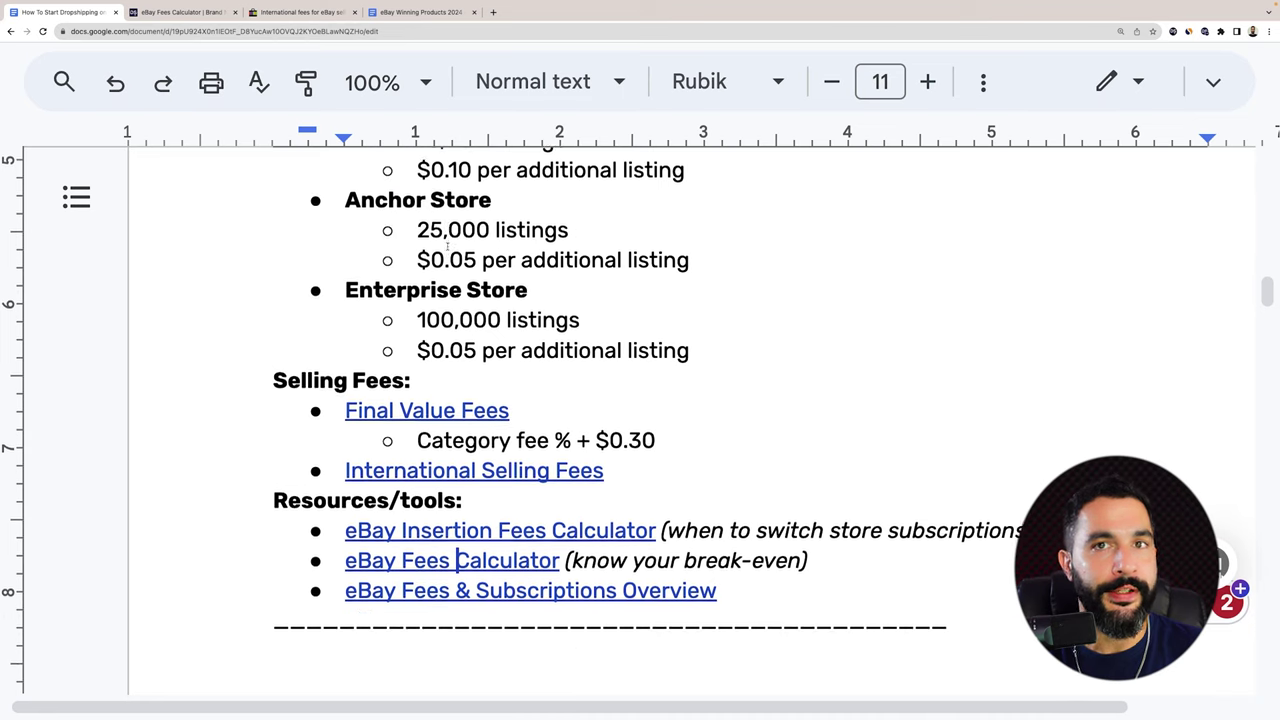
scroll(512, 620, down, 1)
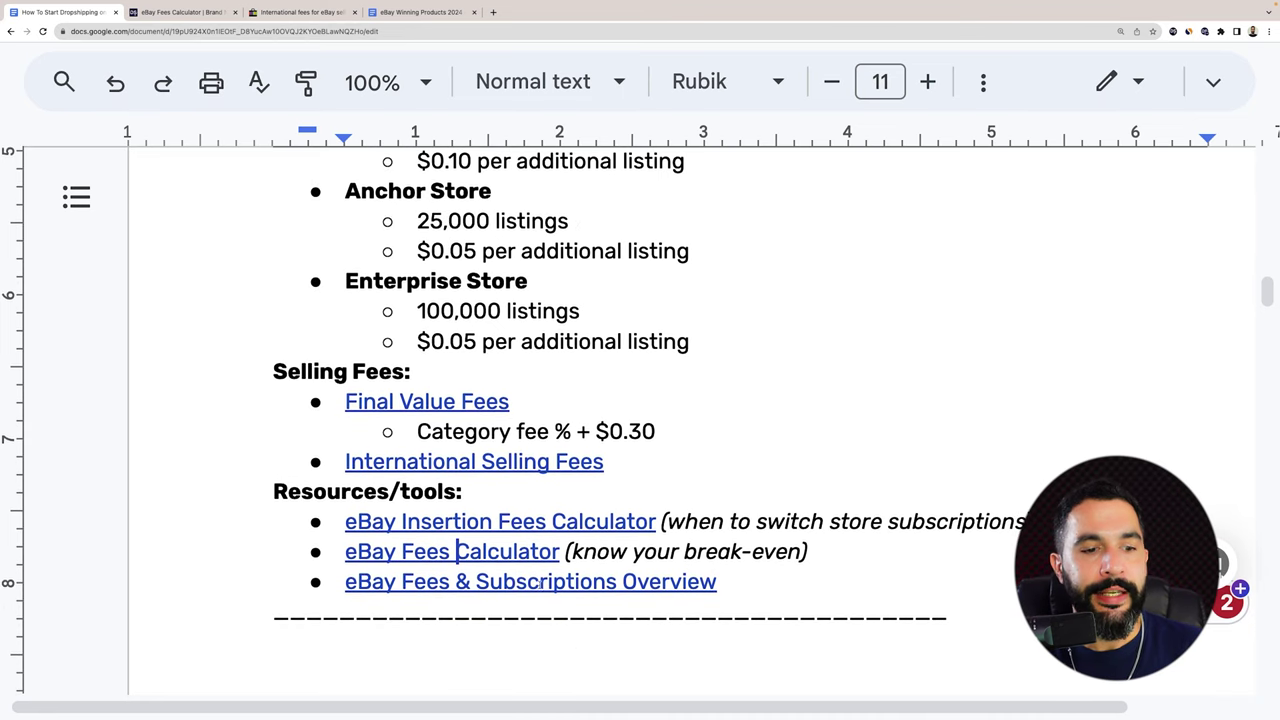
click(541, 551)
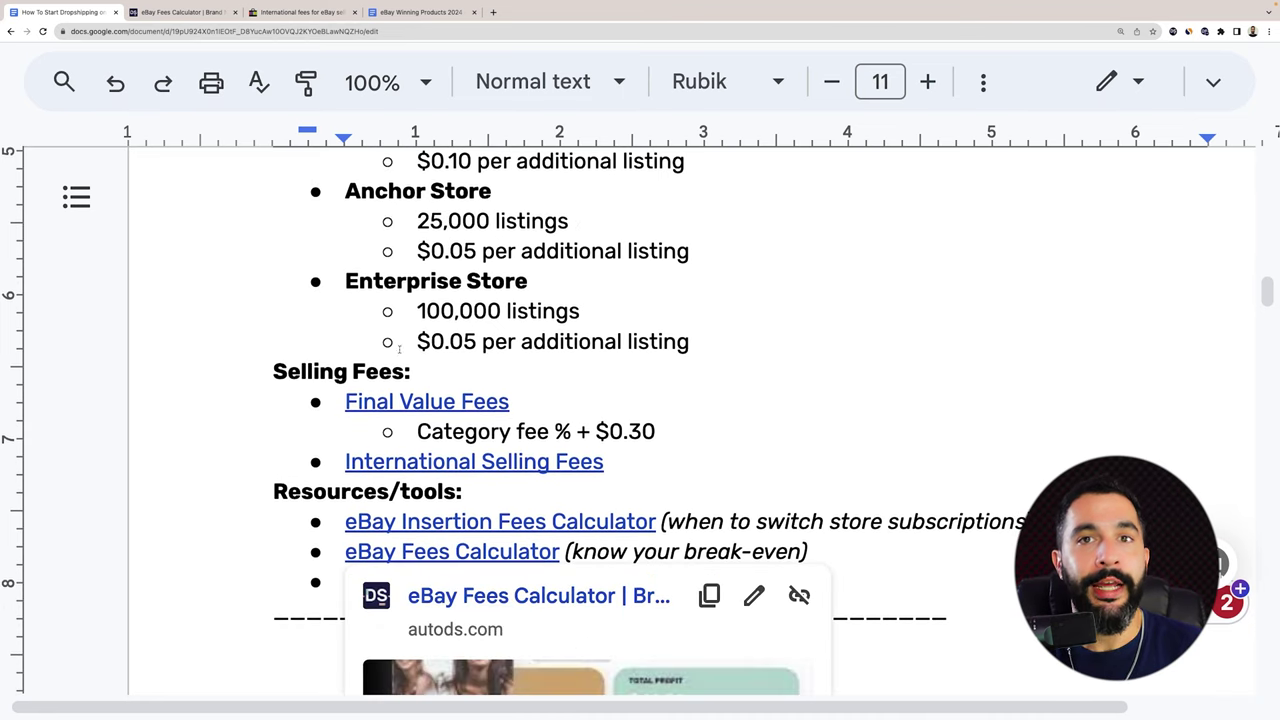
click(175, 12)
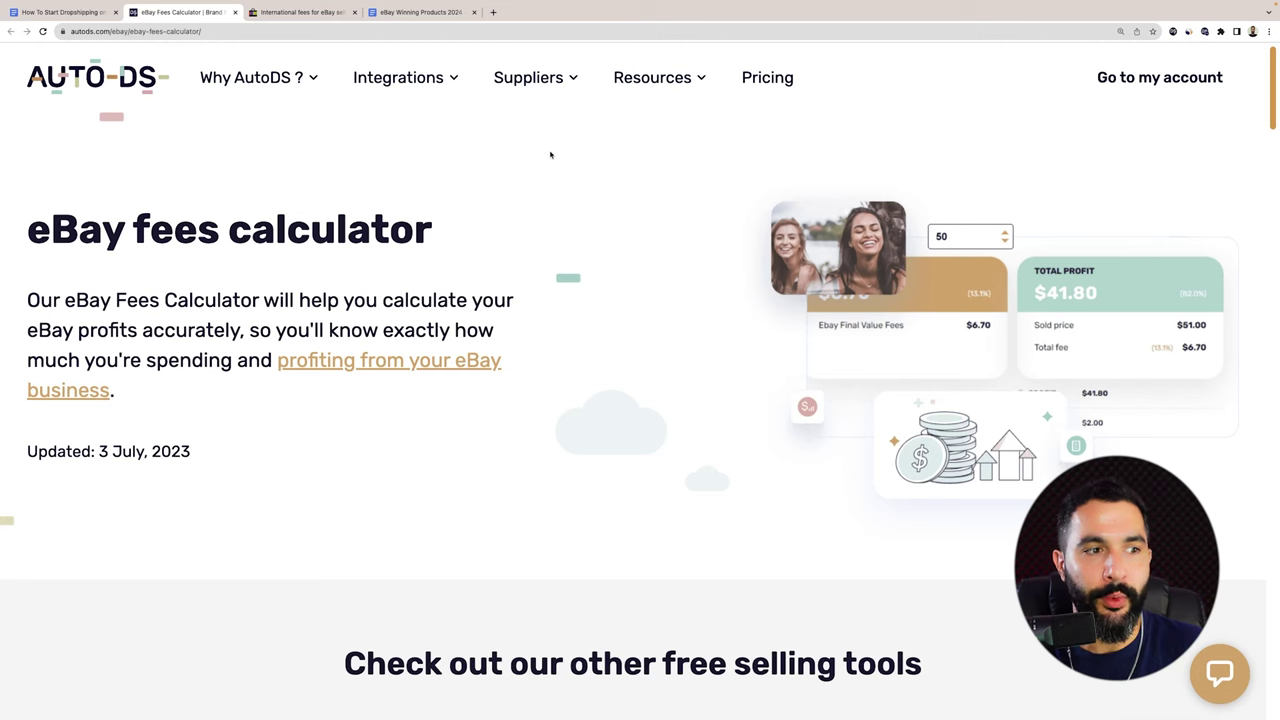
Set the calculator category to Jewelry & Watches > Watches, Parts & Accessories > Watches and enable International Payment and eBay Store Subscription
scroll(432, 172, down, 1)
scroll(431, 171, down, 10)
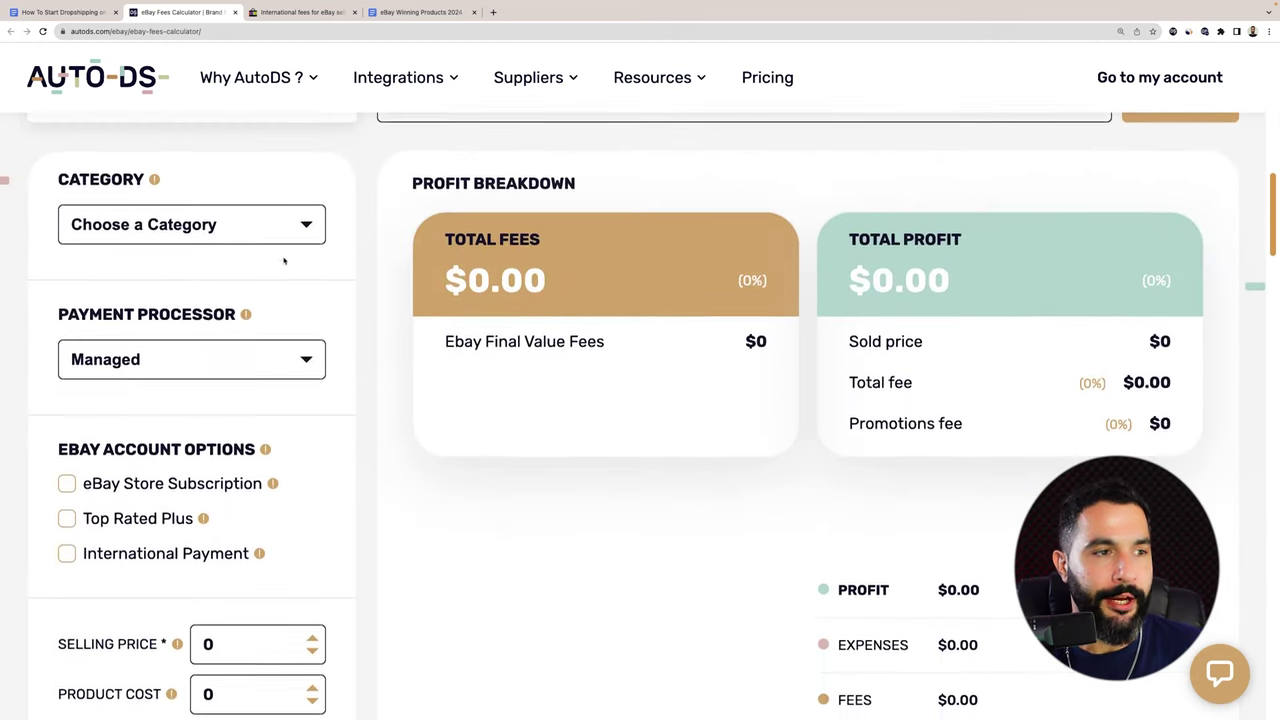
click(265, 228)
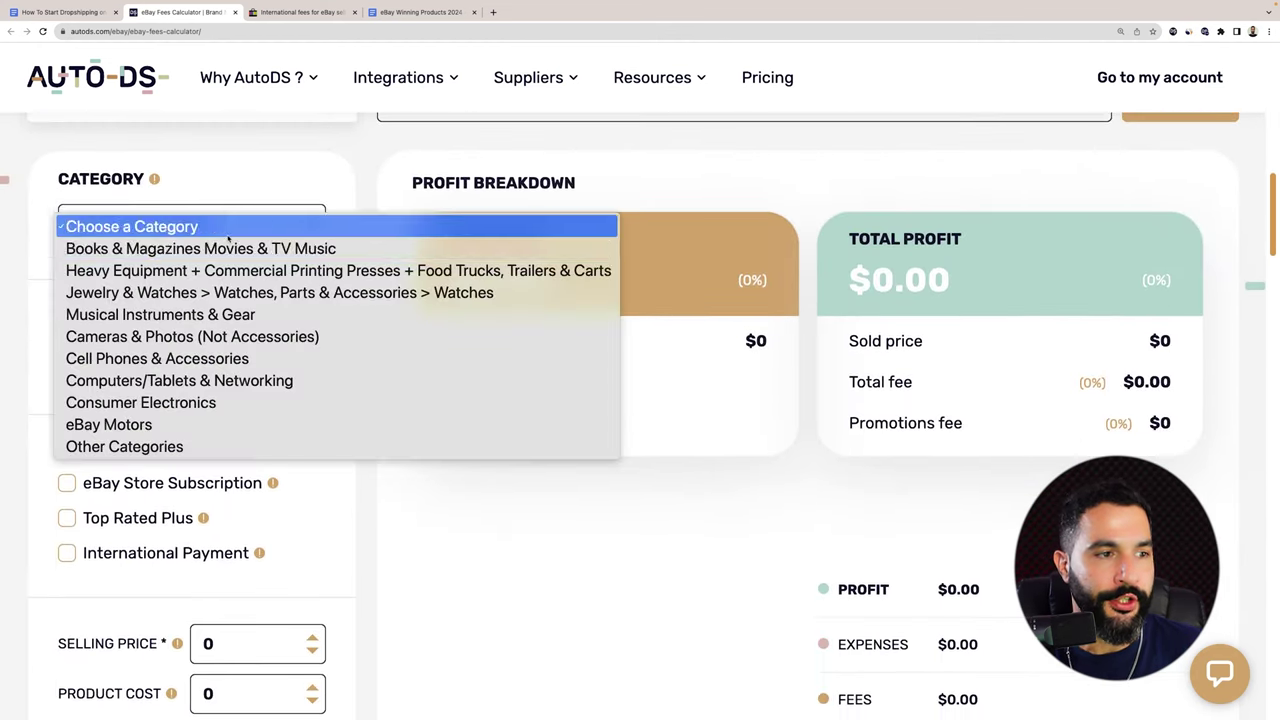
click(131, 292)
scroll(67, 387, down, 3)
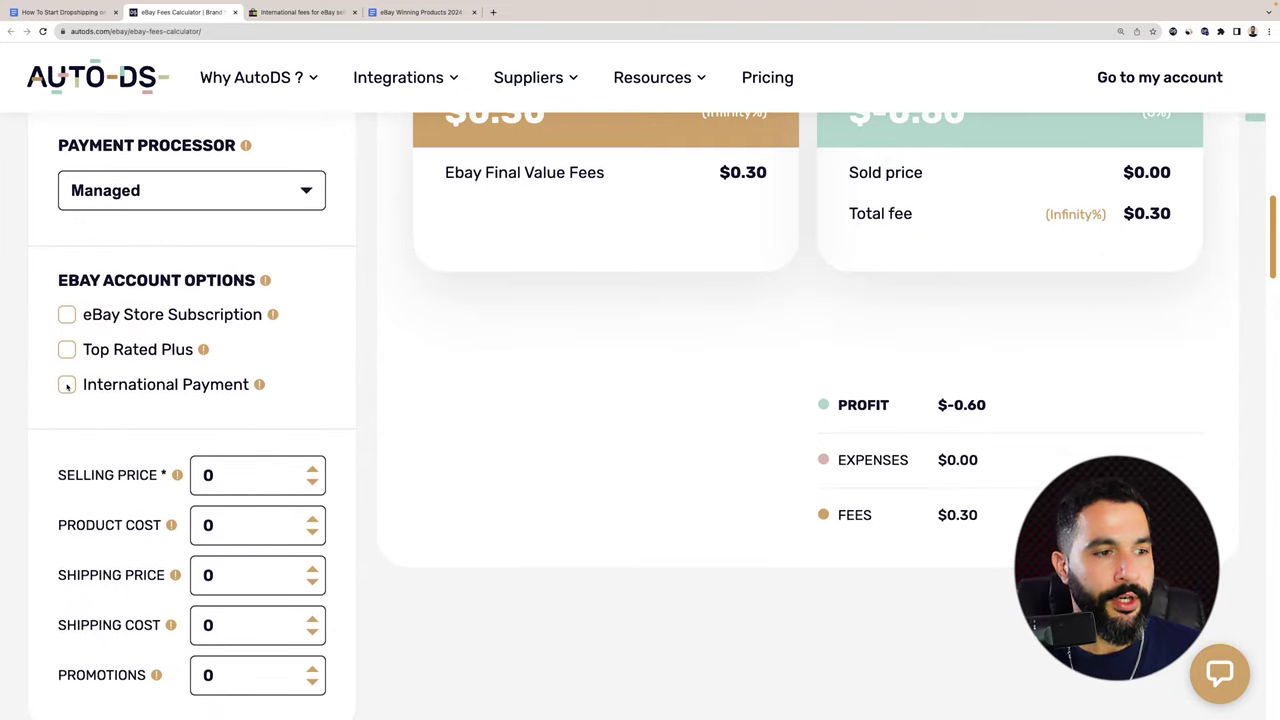
click(67, 385)
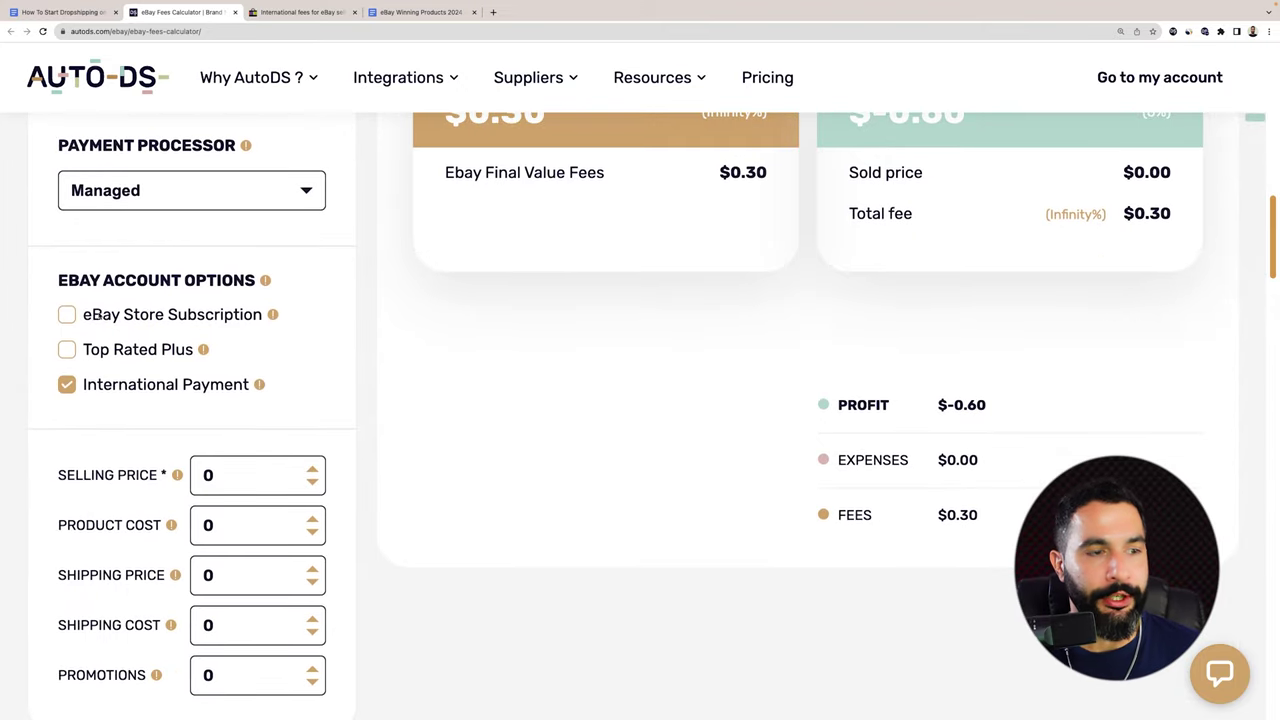
click(68, 314)
Set the selling price to 19.99 and the product cost to 9.99, and review the profit breakdown
scroll(219, 378, down, 1)
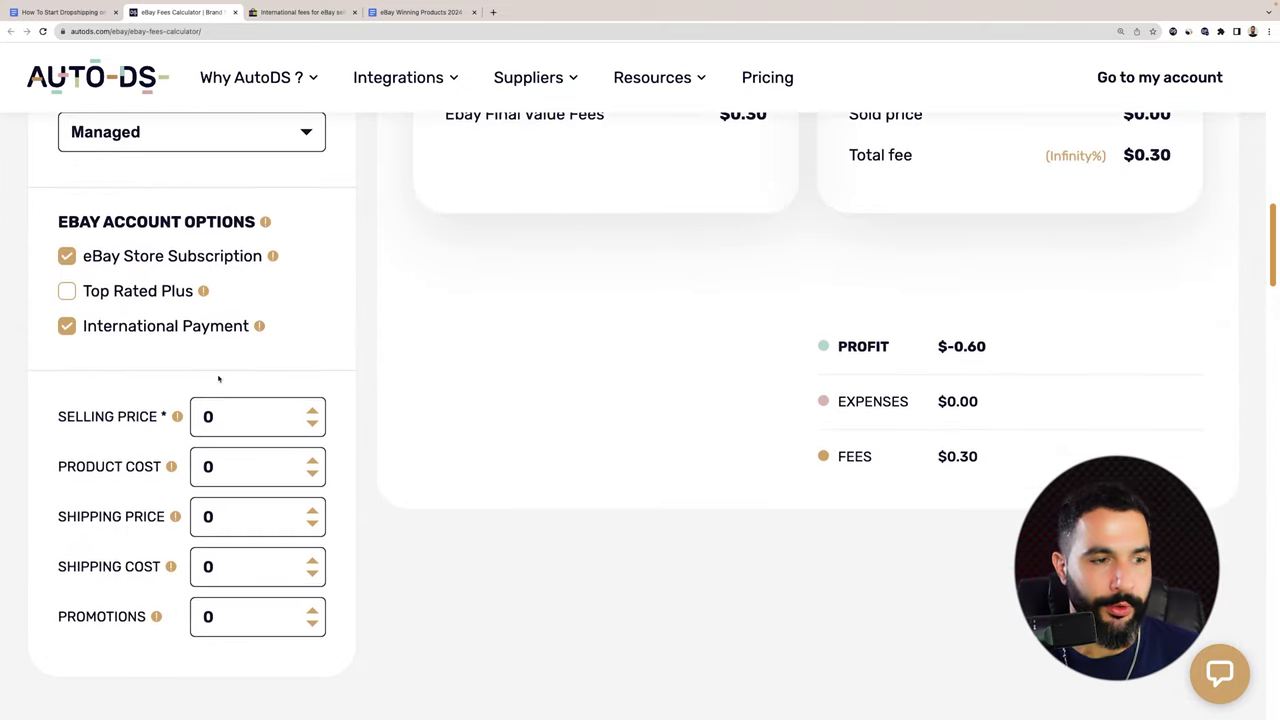
text(19.99)
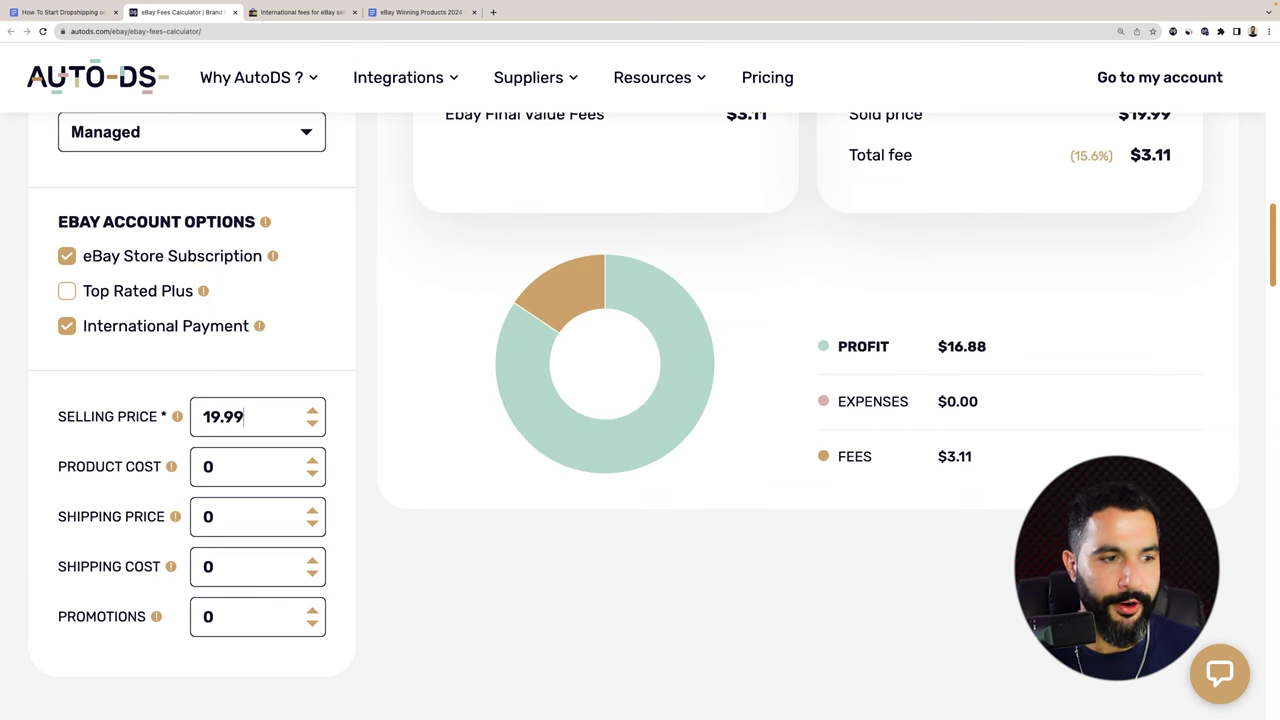
text(9.99)
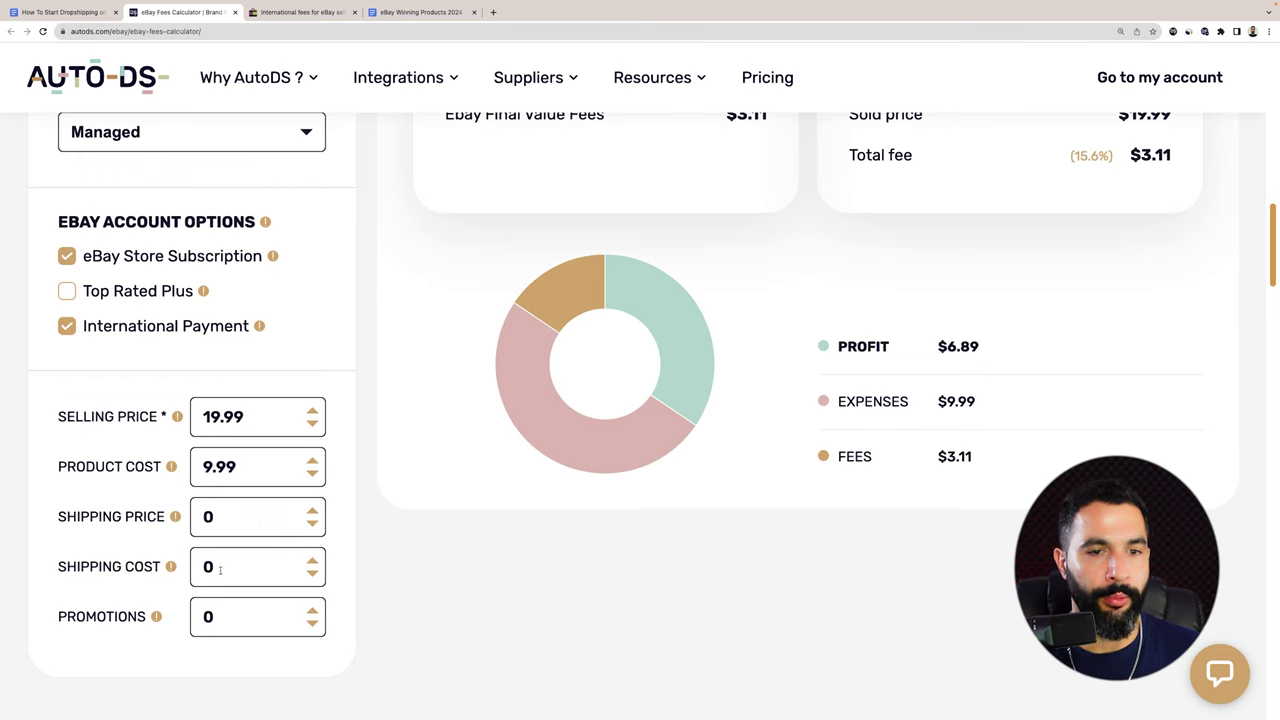
scroll(220, 569, up, 4)
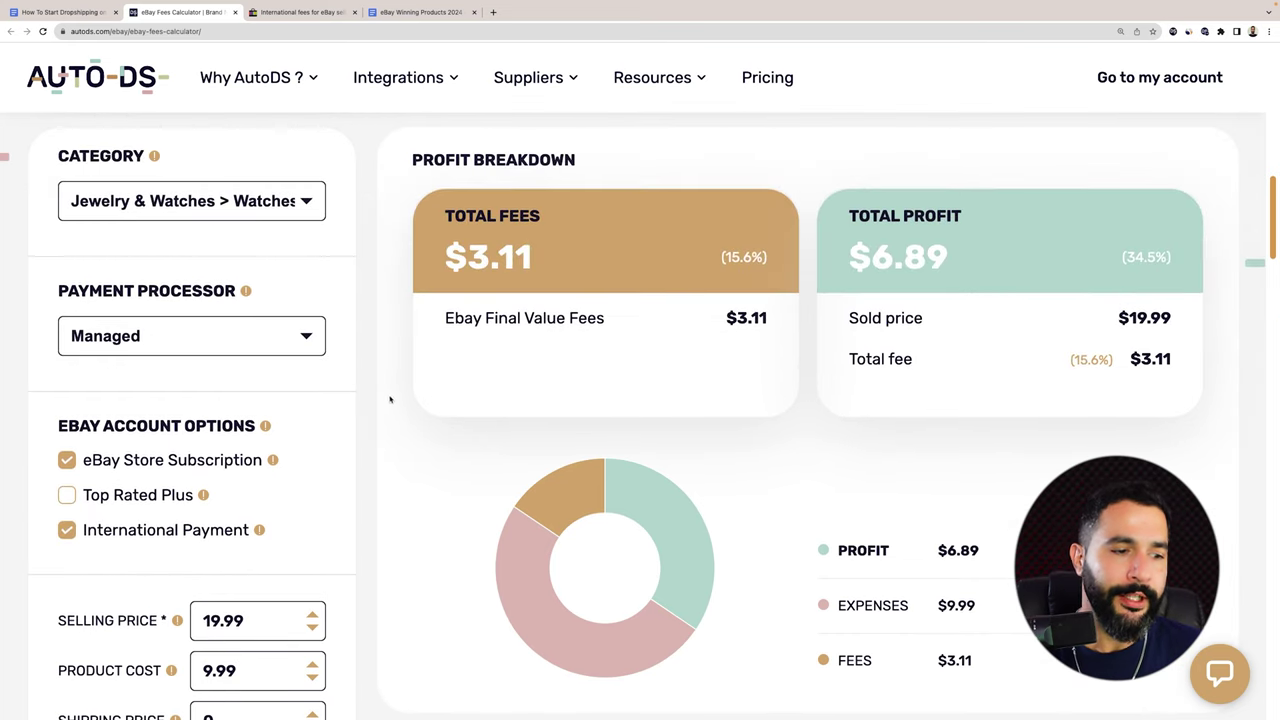
scroll(330, 430, down, 4)
scroll(276, 437, up, 2)
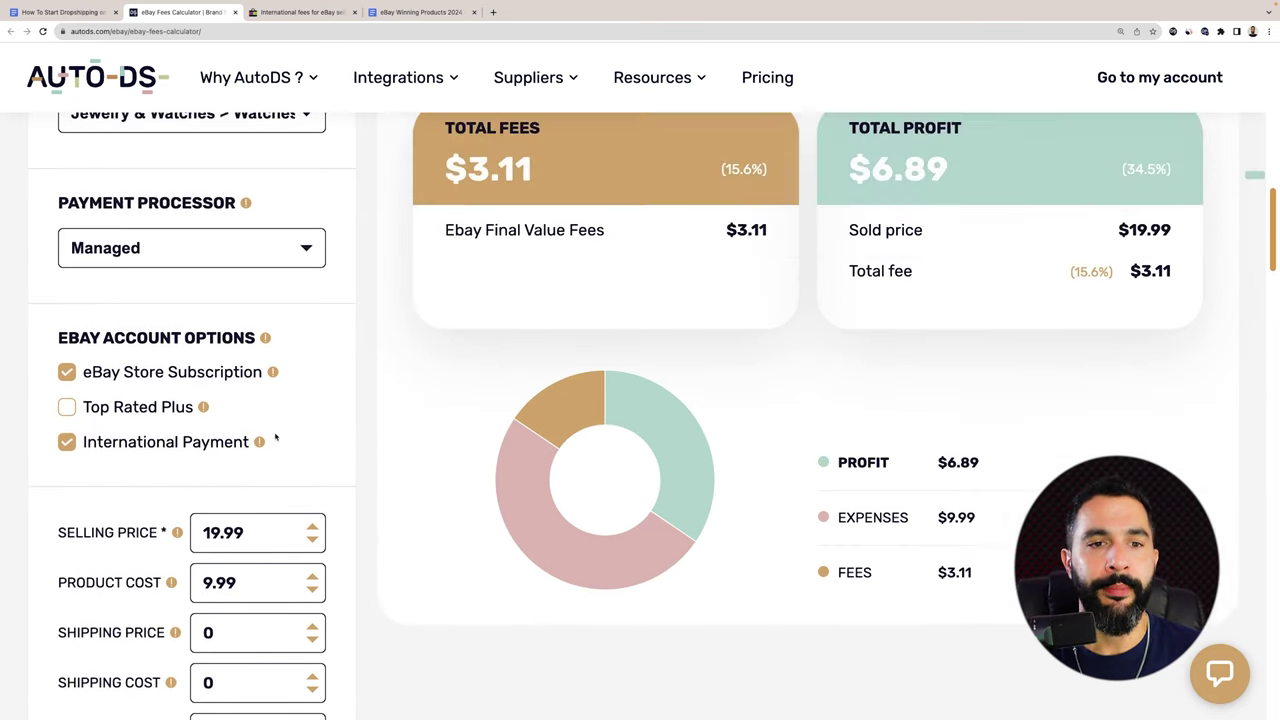
scroll(276, 437, up, 3)
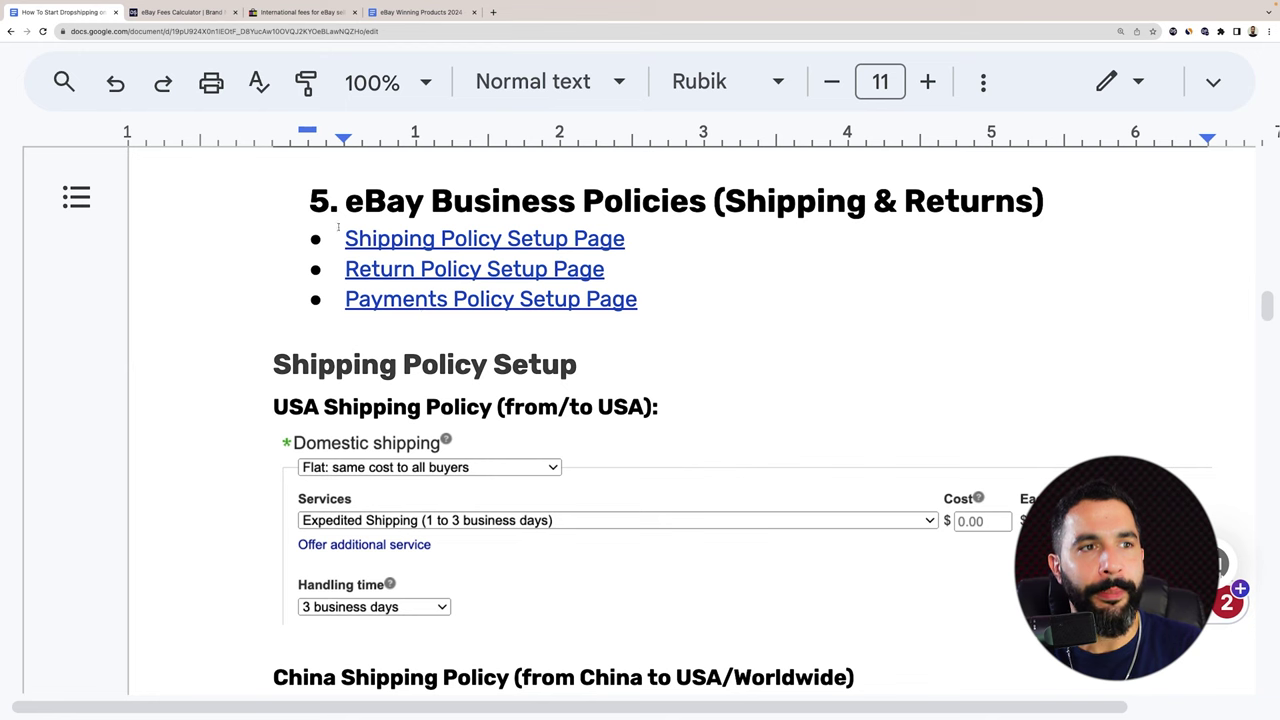
In the eBay Winning Products 2024 document, open the supplier link and the eBay link of Winning Product #2
click(432, 14)
scroll(454, 328, up, 5)
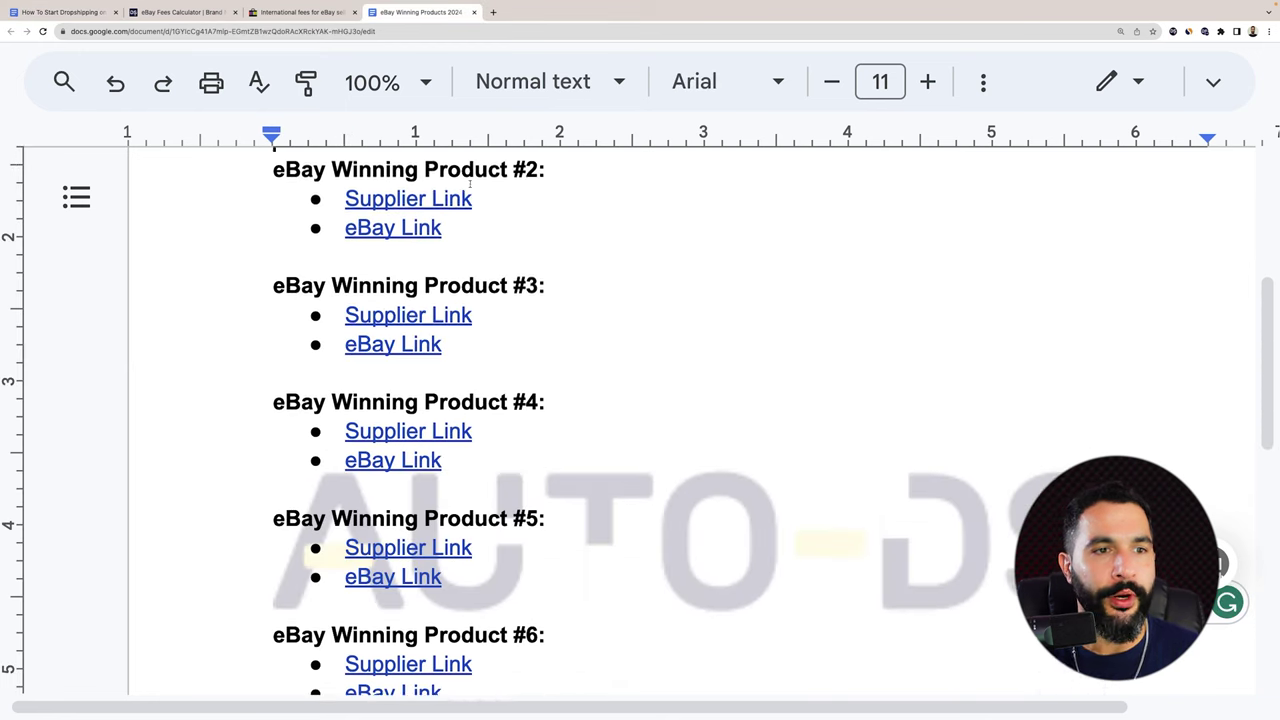
click(387, 381)
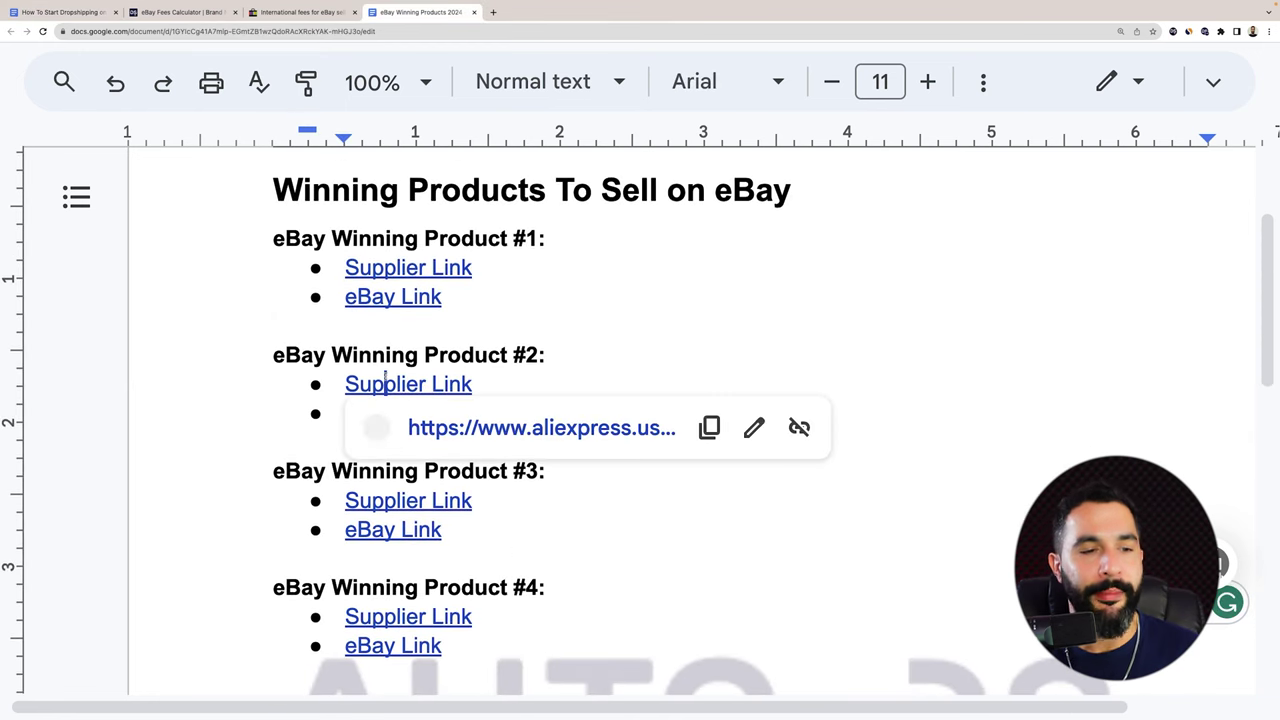
click(478, 428)
click(425, 12)
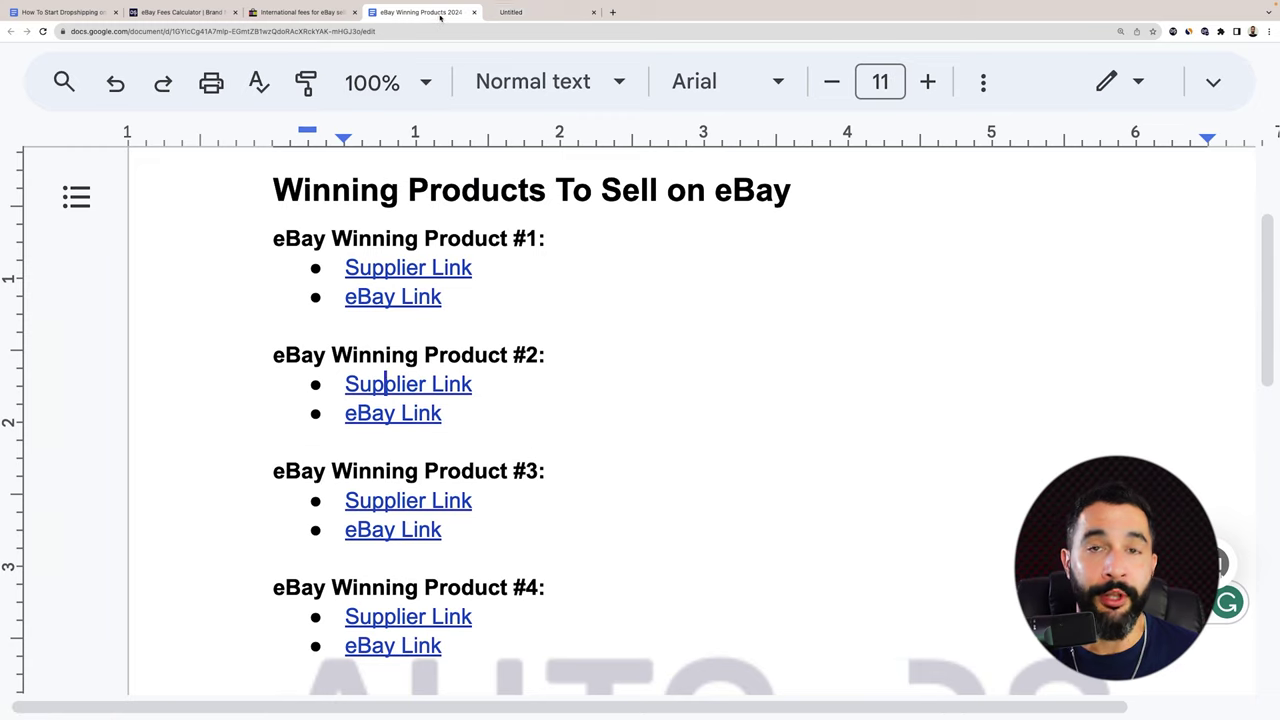
click(390, 413)
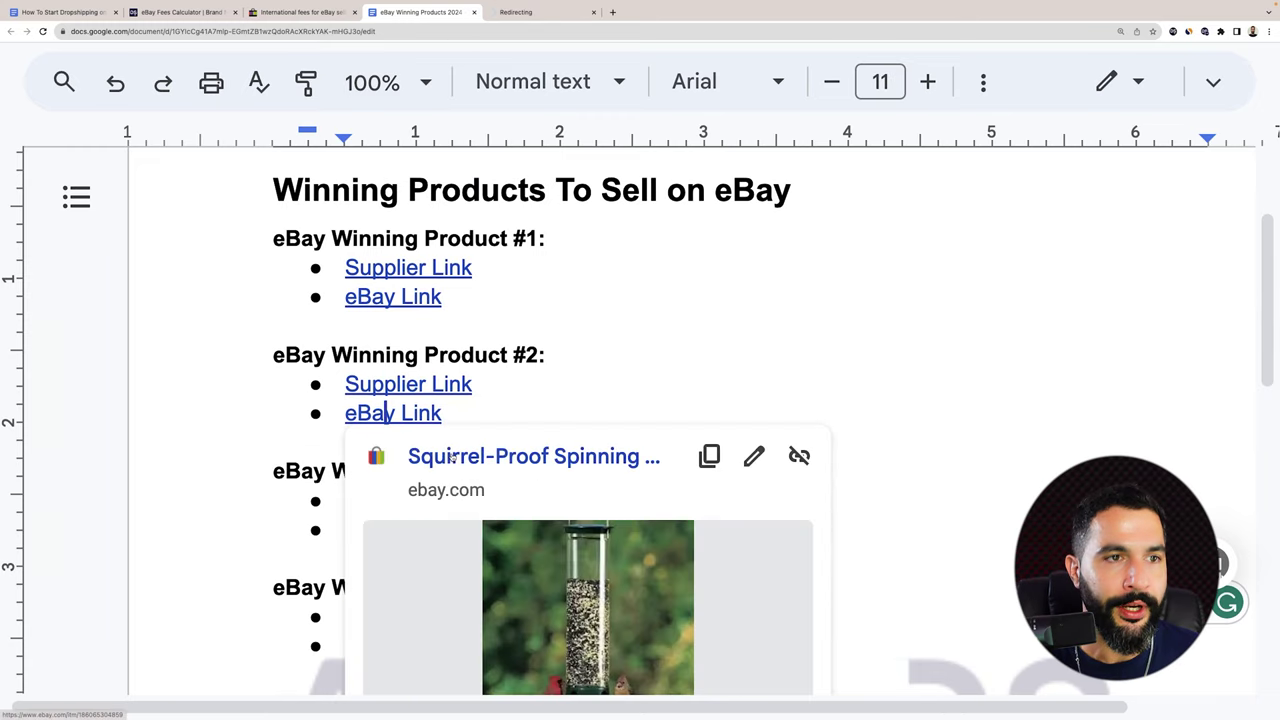
click(525, 452)
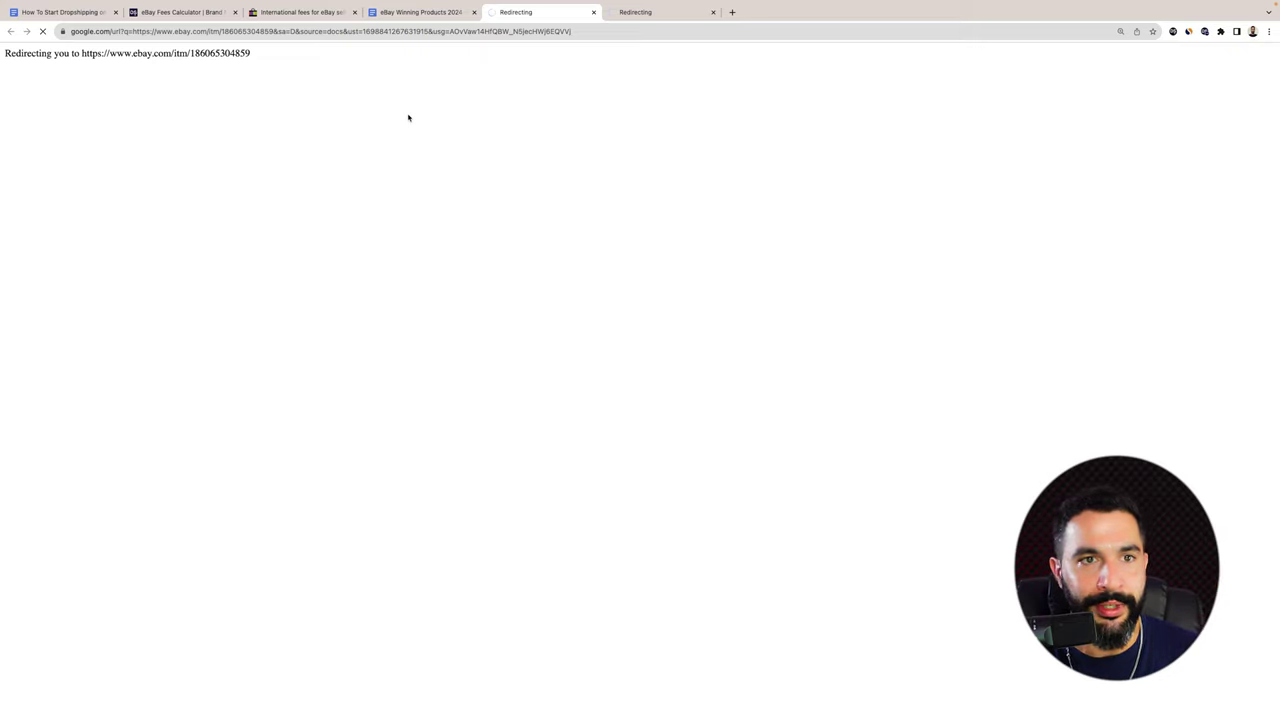
Compare the bird feeder's price on the AliExpress supplier page with its price on the eBay listing
click(631, 12)
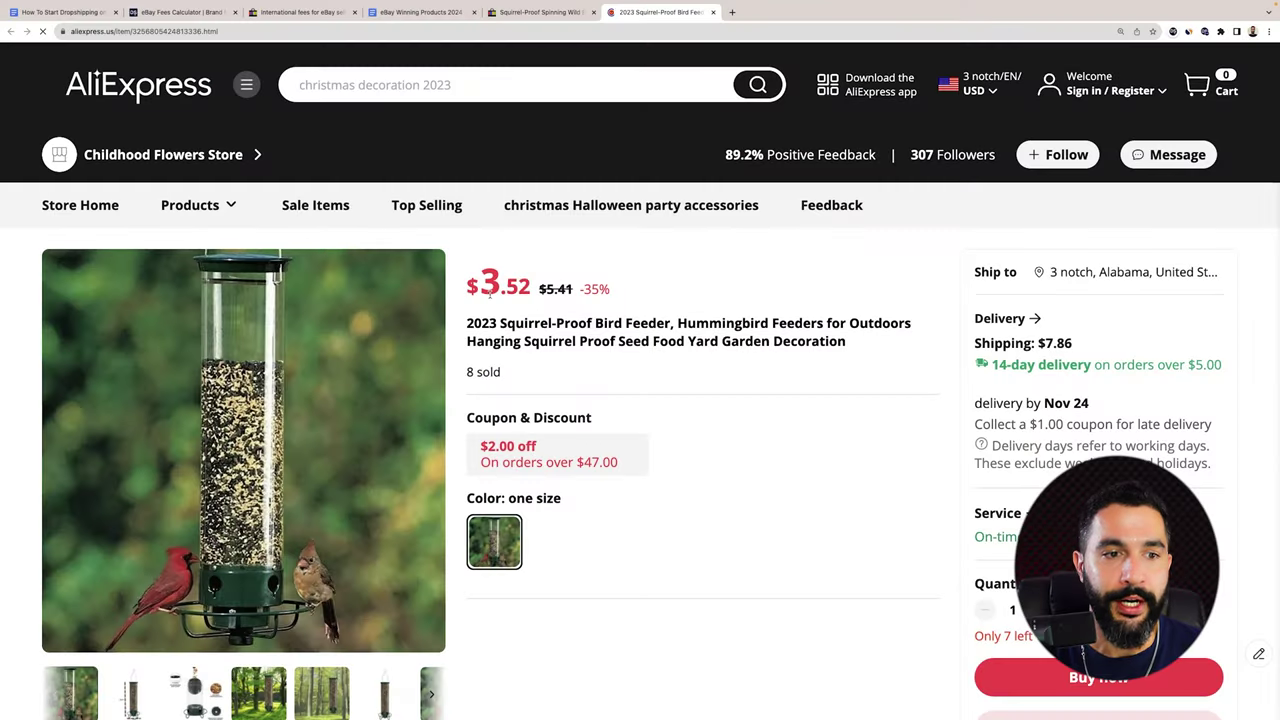
scroll(489, 290, down, 1)
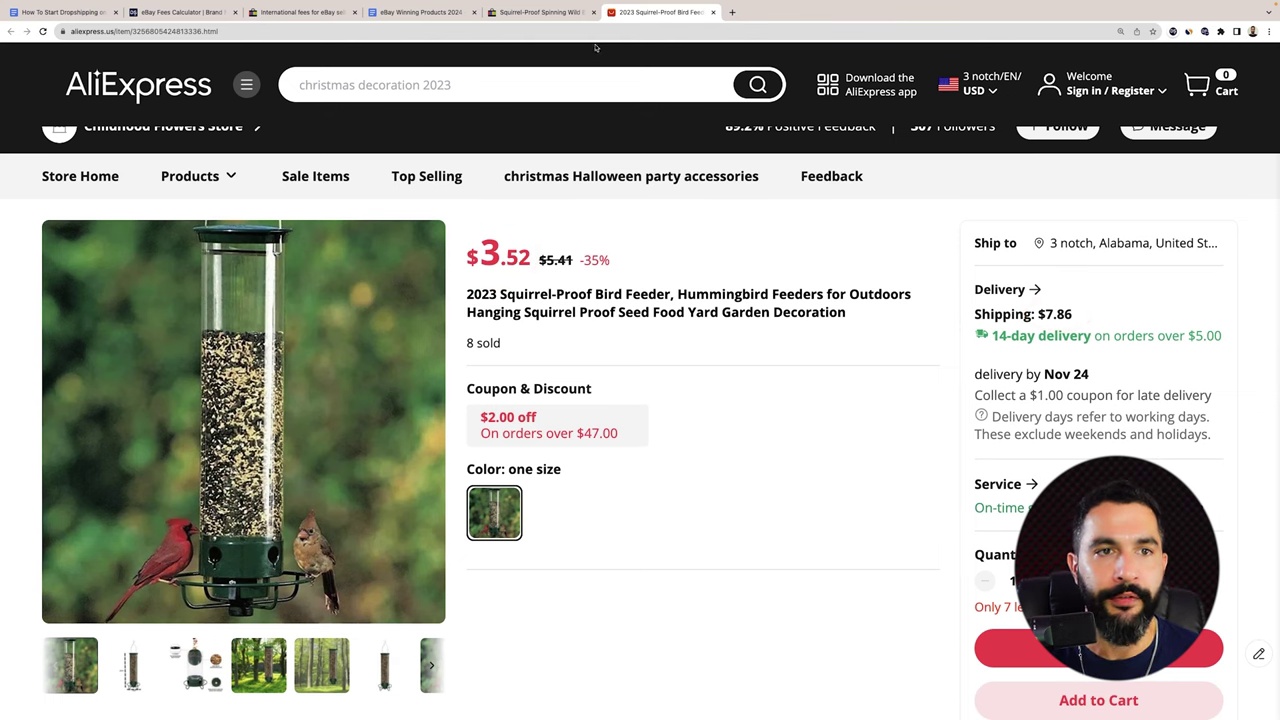
click(540, 12)
scroll(775, 302, down, 1)
scroll(775, 302, down, 2)
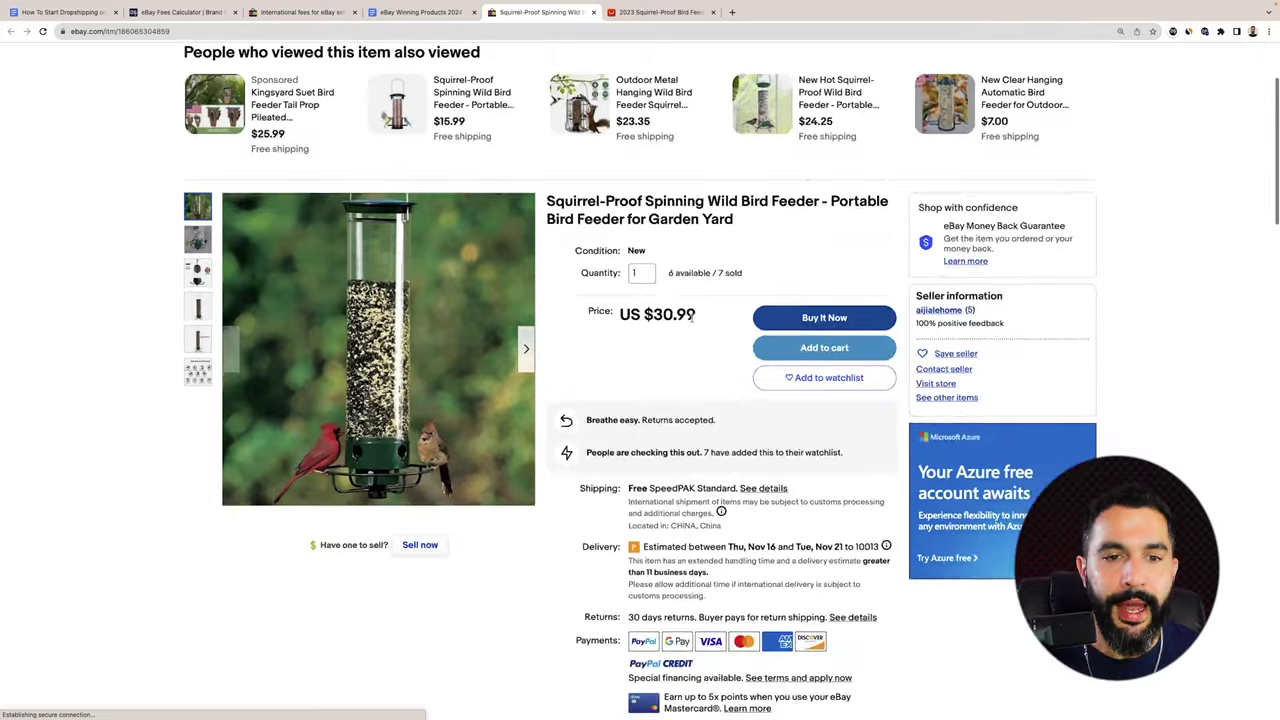
Check the eBay bird feeder listing's watchlist interest and quantity sold
scroll(690, 254, down, 1)
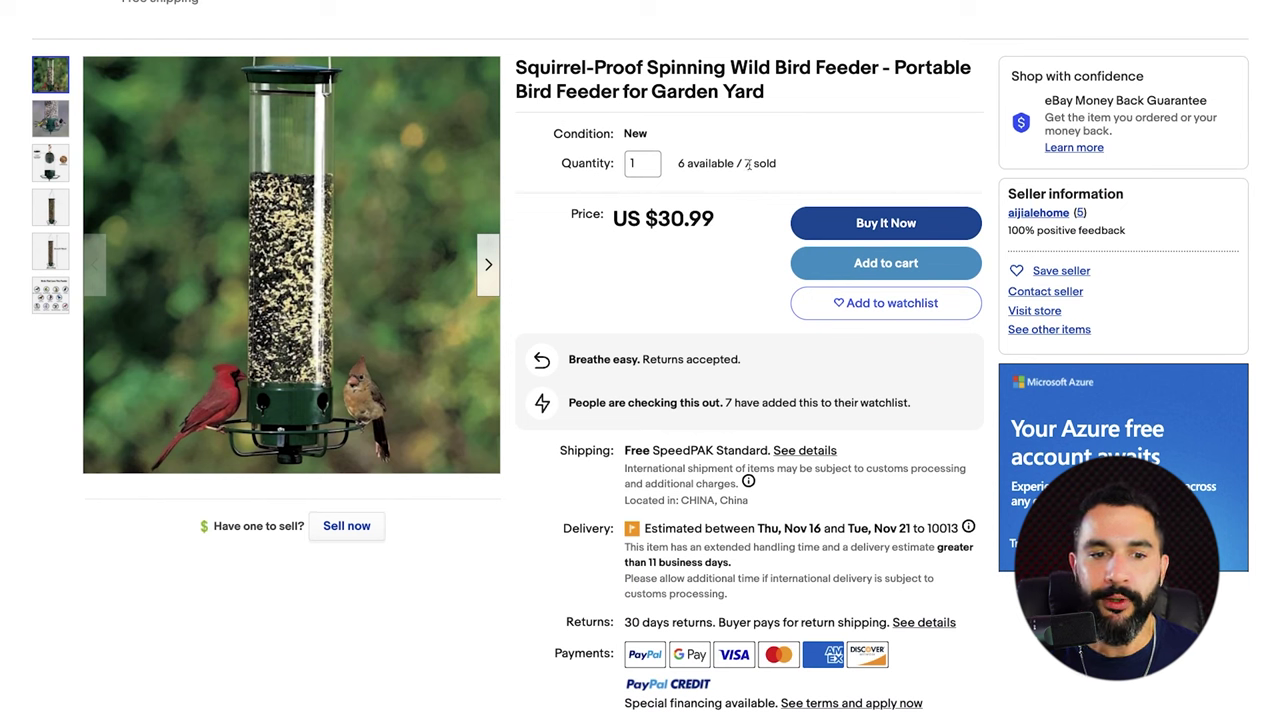
drag(726, 403, 781, 402)
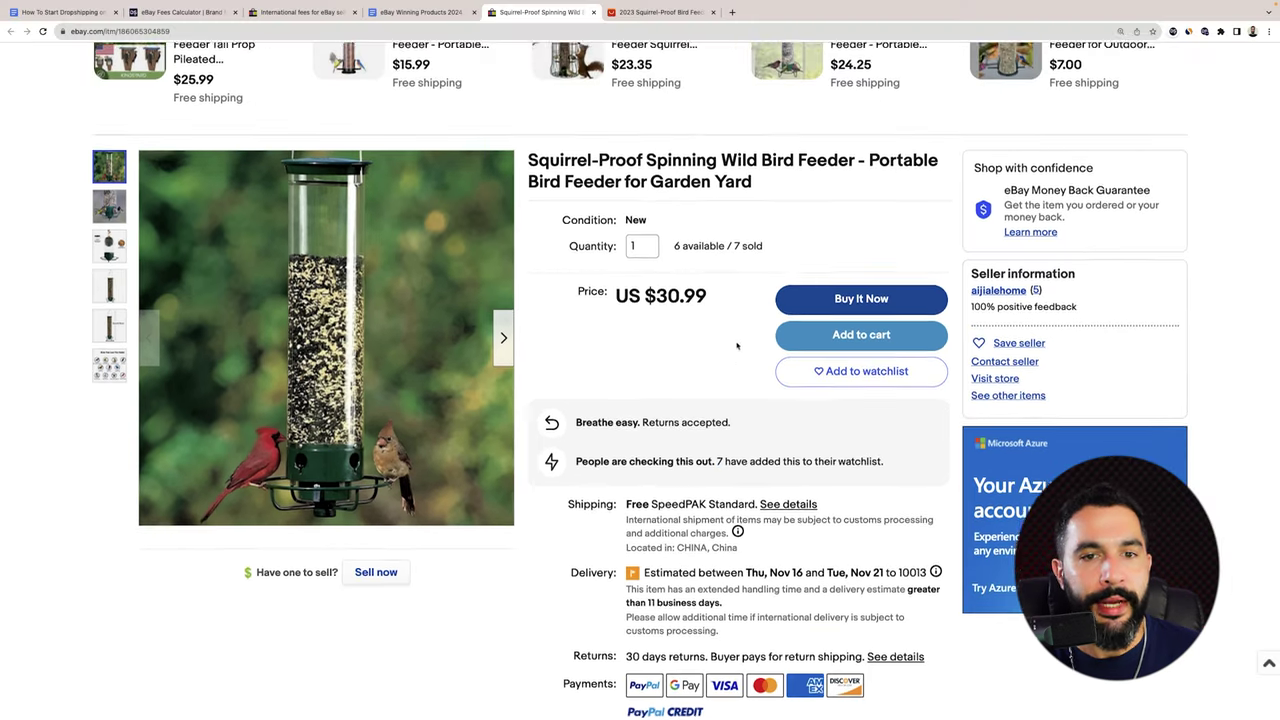
click(748, 159)
scroll(748, 159, up, 1)
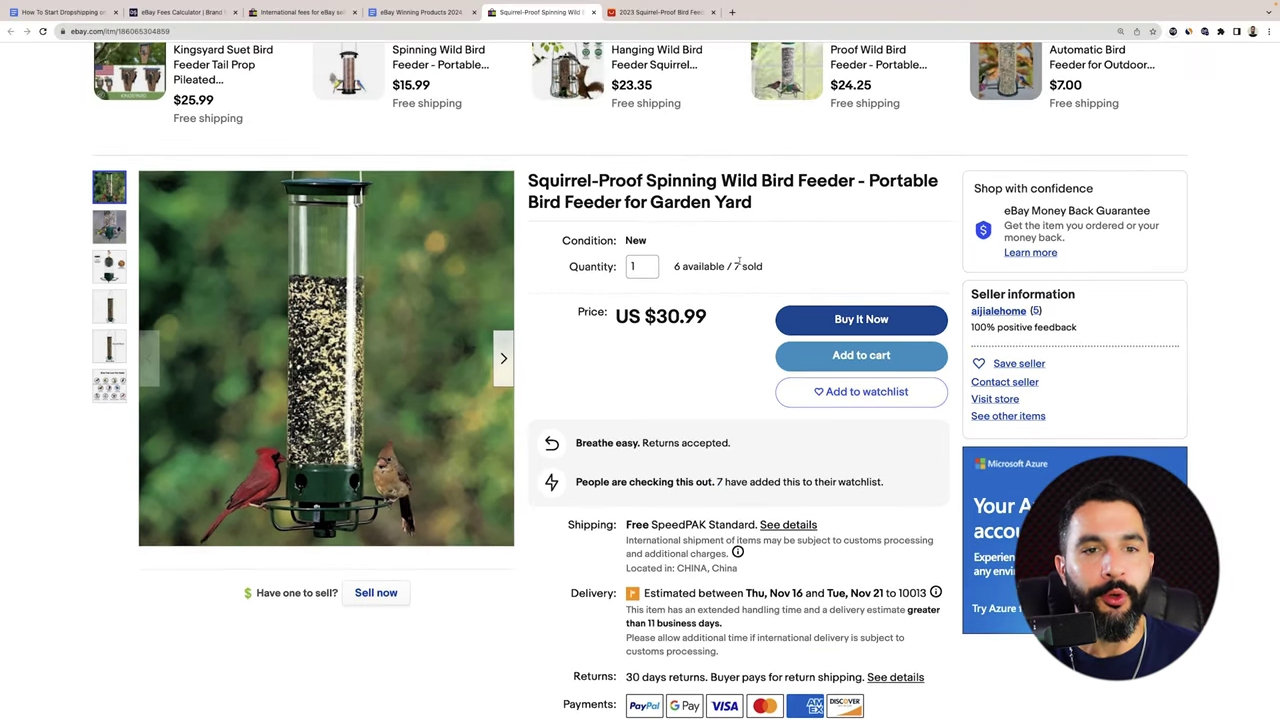
Highlight the quantity sold on the eBay bird feeder listing and compare the listing with the AliExpress supplier page
scroll(739, 263, up, 1)
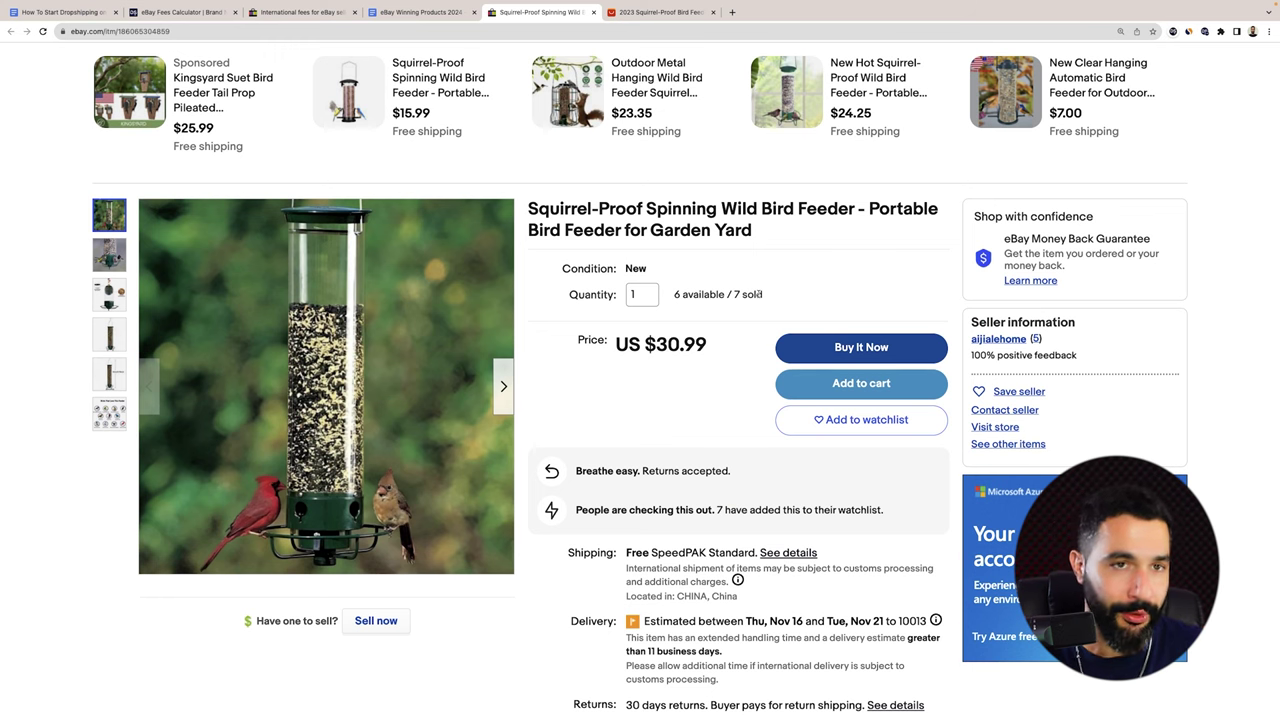
drag(734, 294, 764, 294)
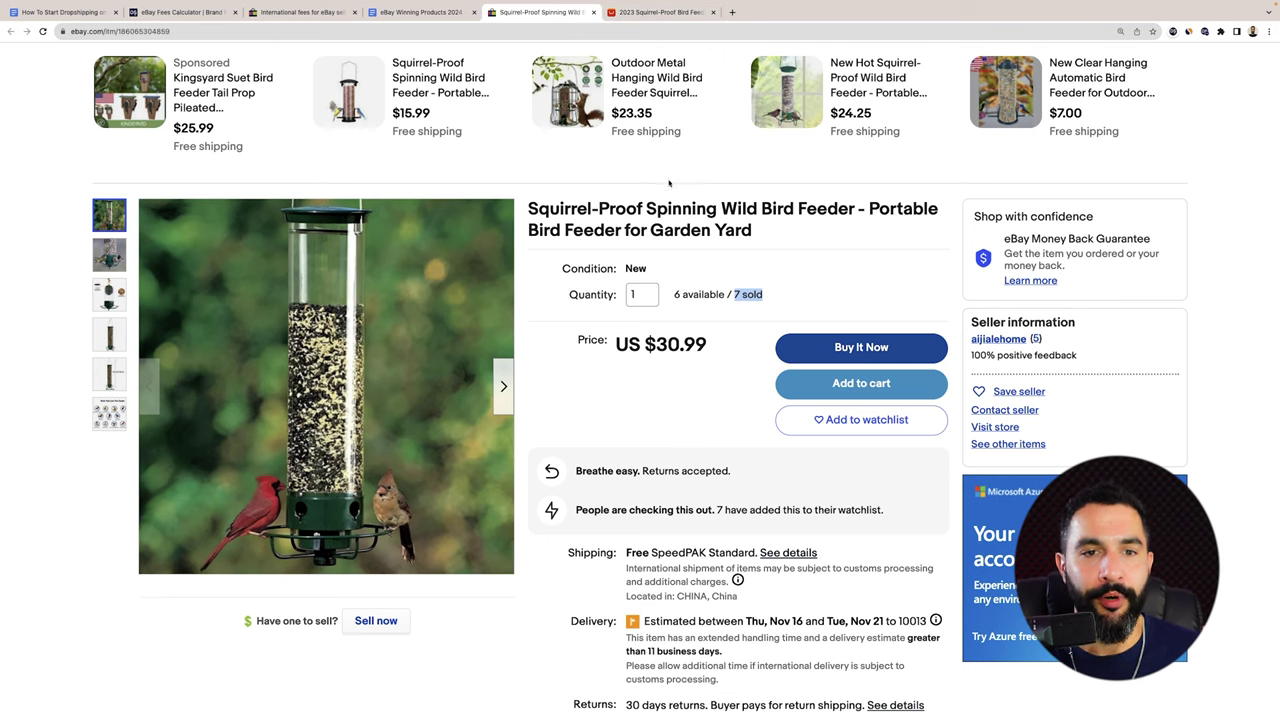
click(656, 12)
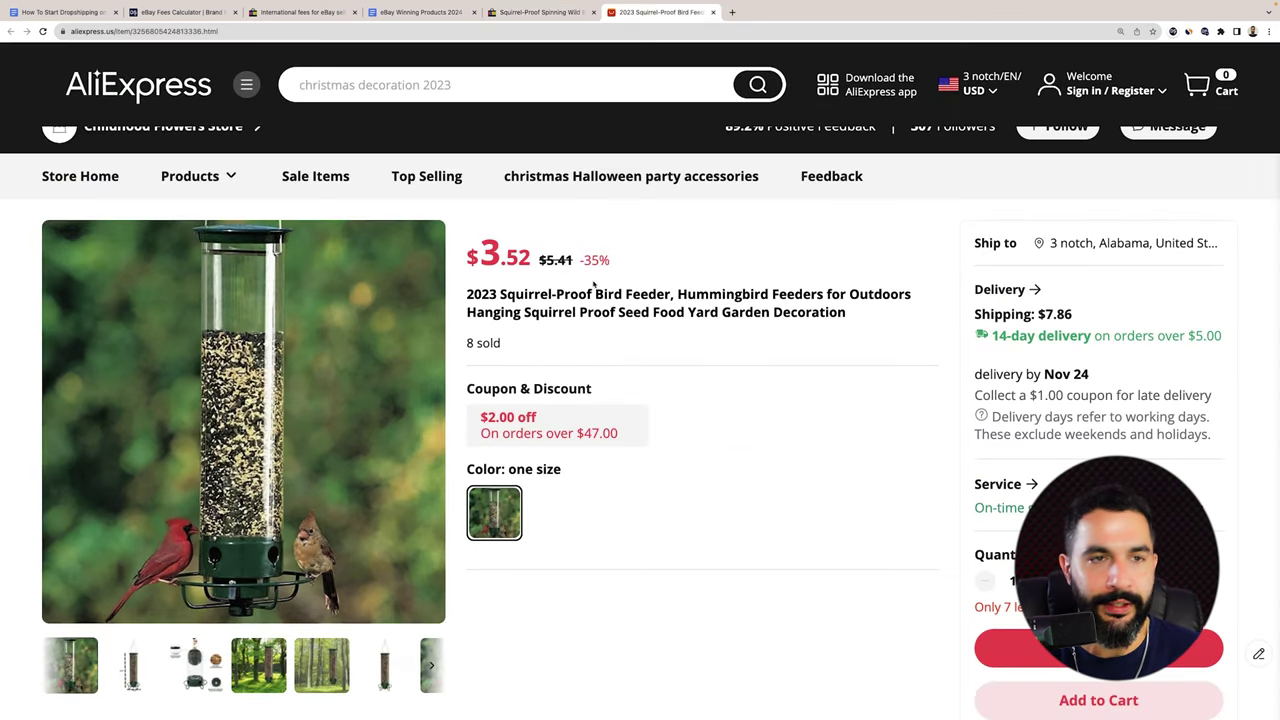
click(523, 14)
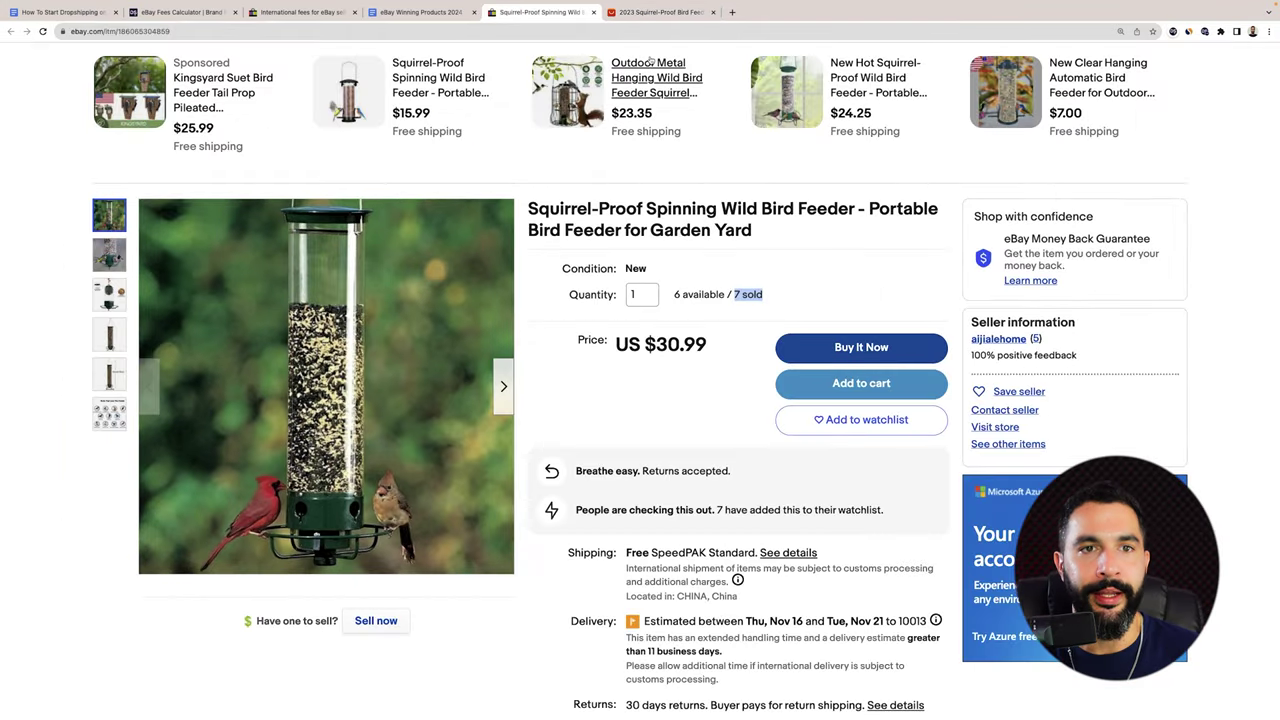
click(658, 13)
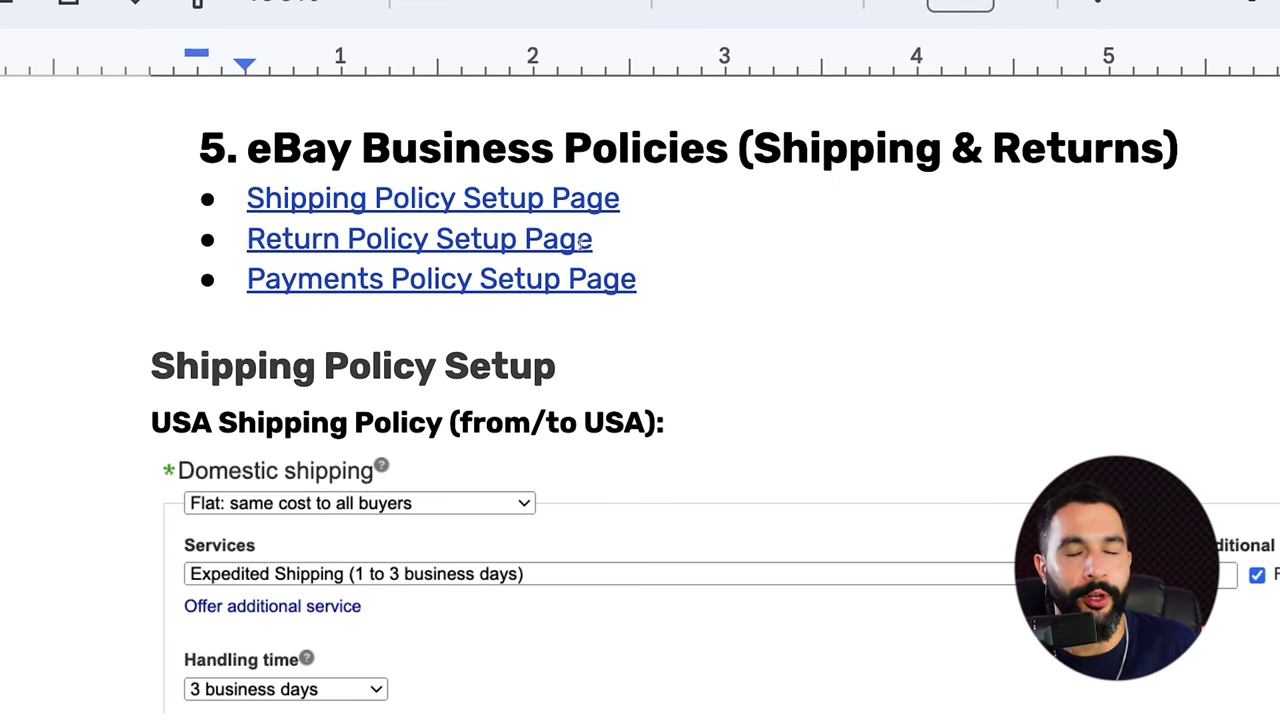
Look over the eBay Business Policies section of the guide and show the Shipping Policy Setup Page link
scroll(578, 313, down, 6)
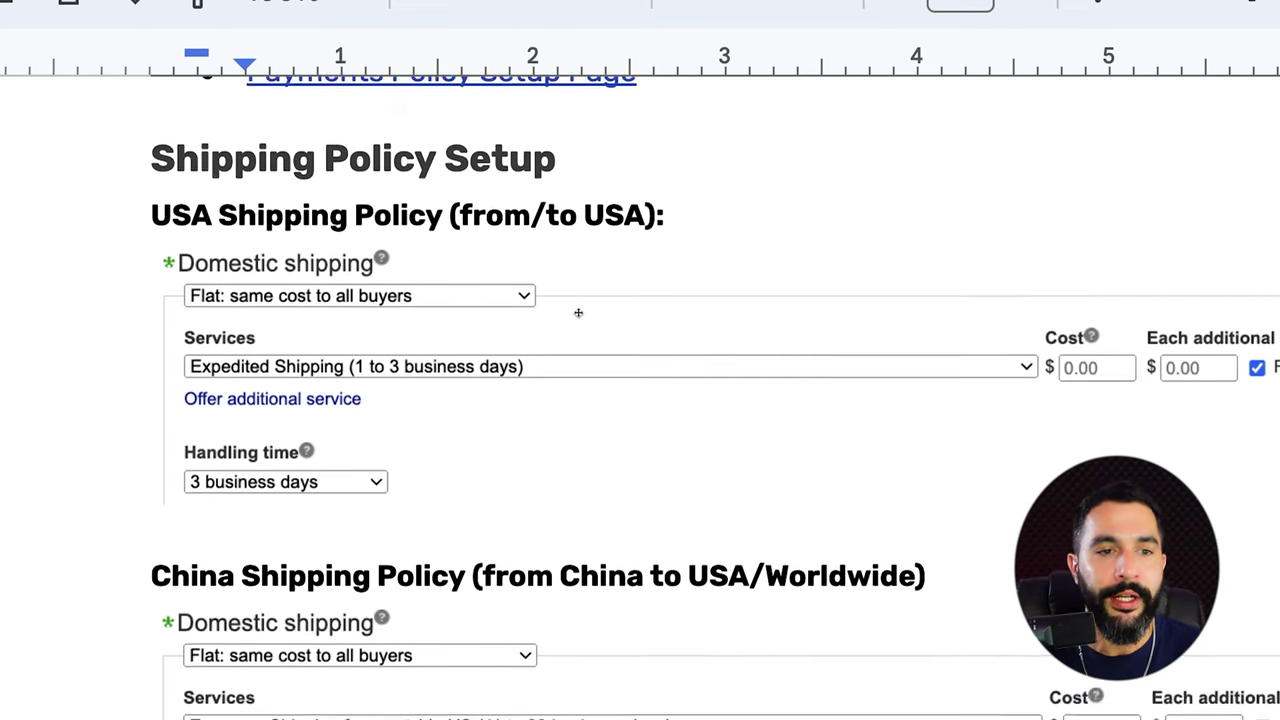
scroll(578, 313, up, 6)
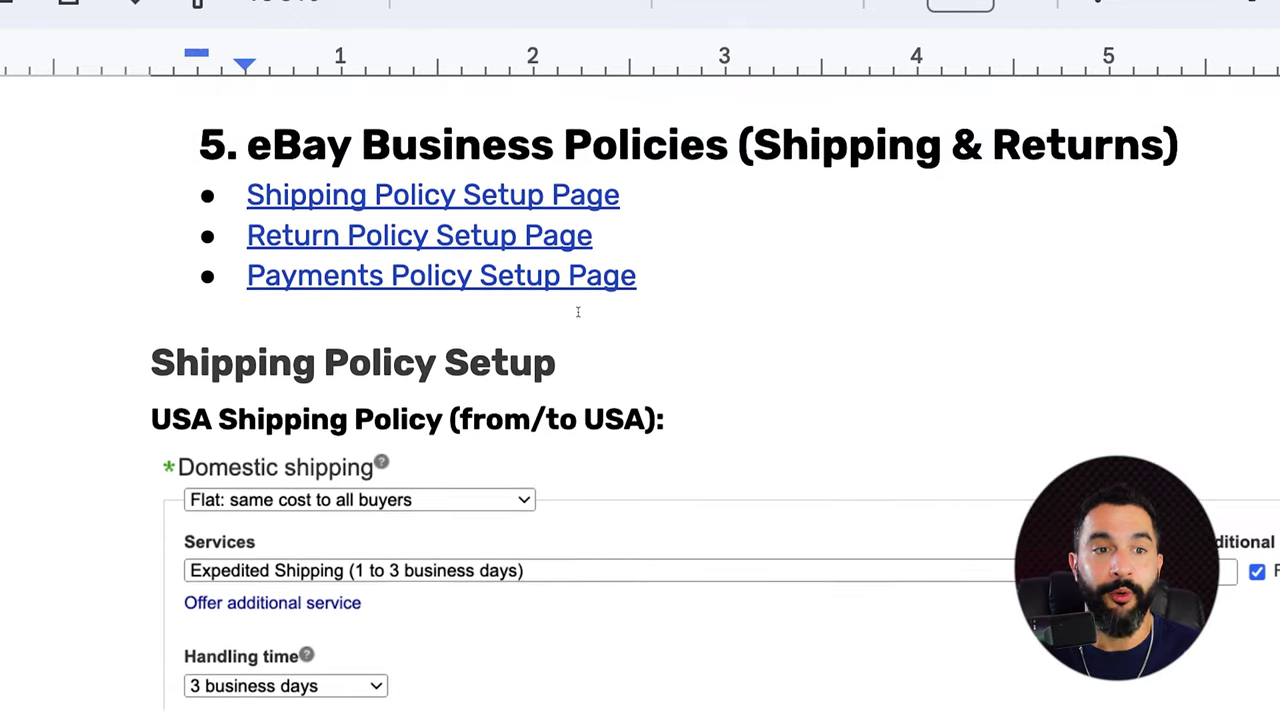
scroll(578, 312, down, 1)
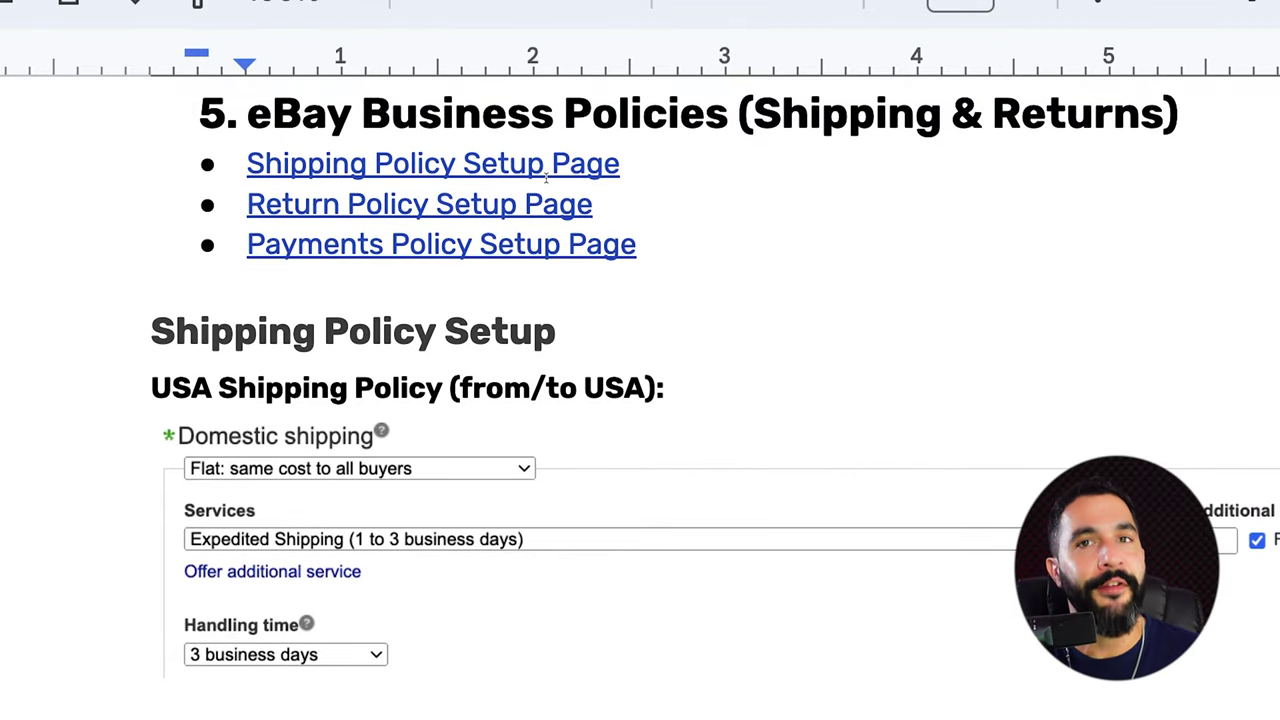
click(380, 163)
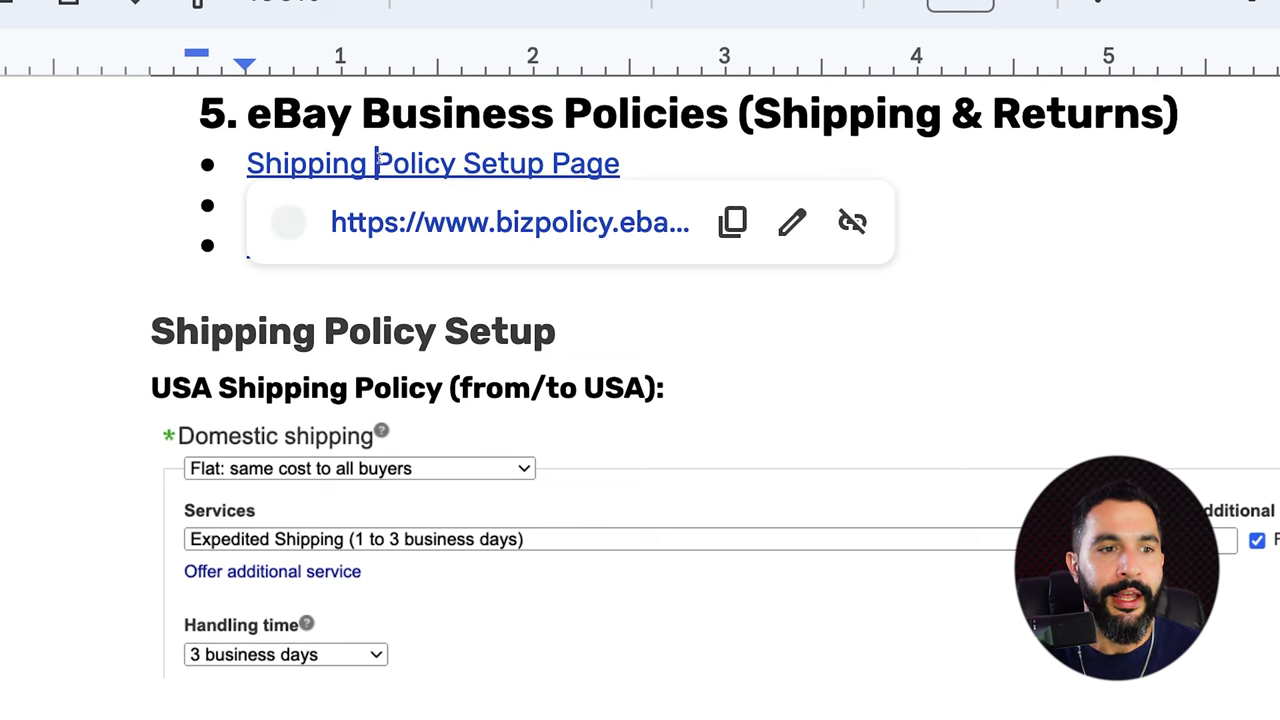
click(573, 163)
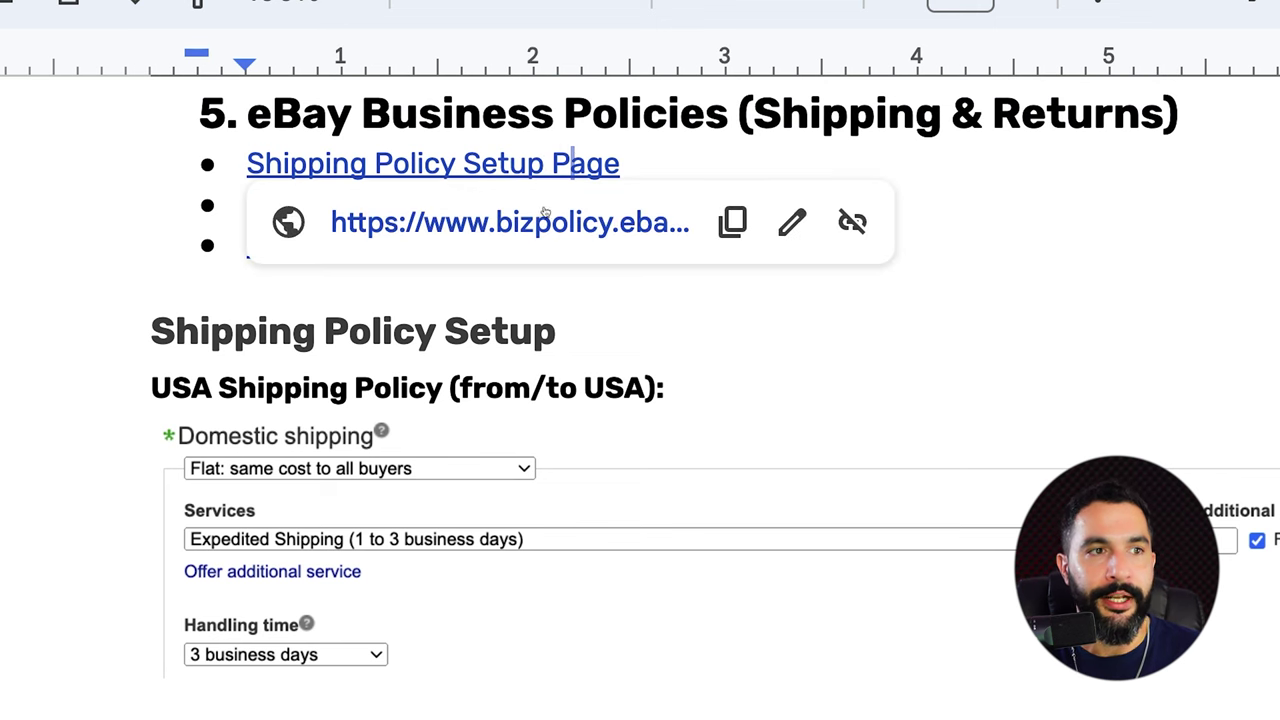
Review the example USA Shipping Policy for its domestic shipping type, service, cost and handling time
click(262, 468)
scroll(308, 284, down, 3)
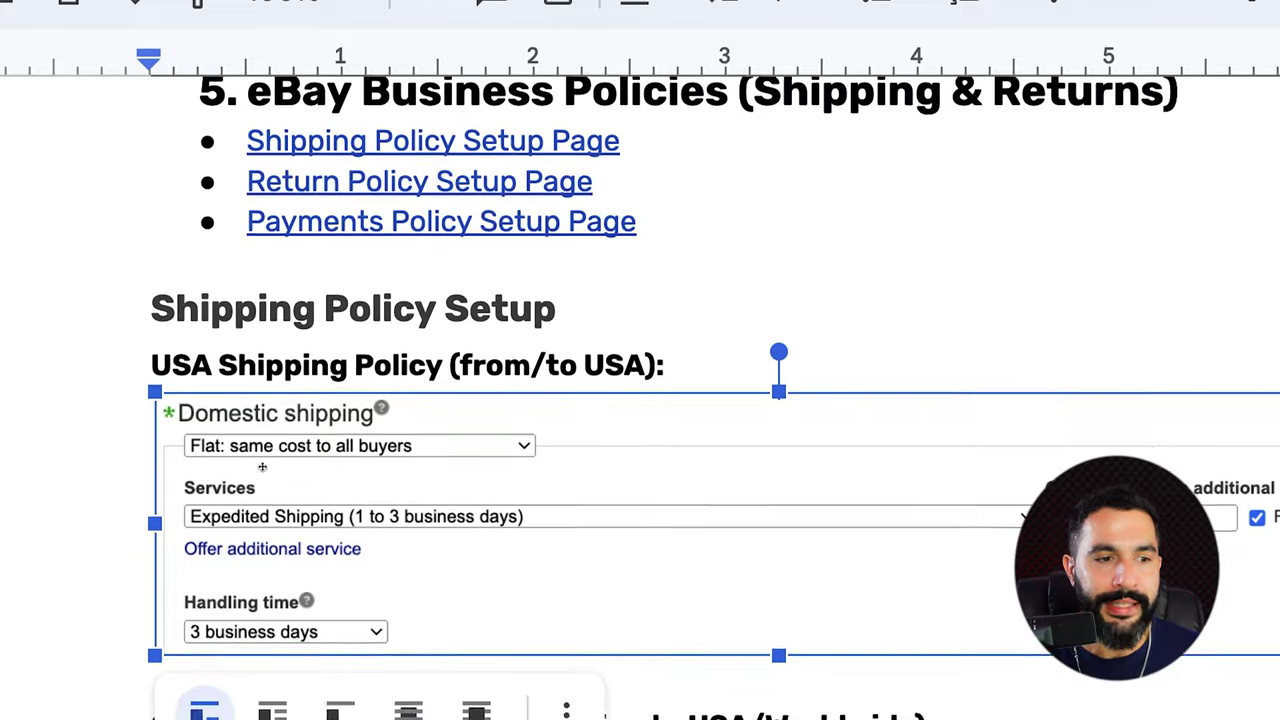
scroll(354, 244, down, 3)
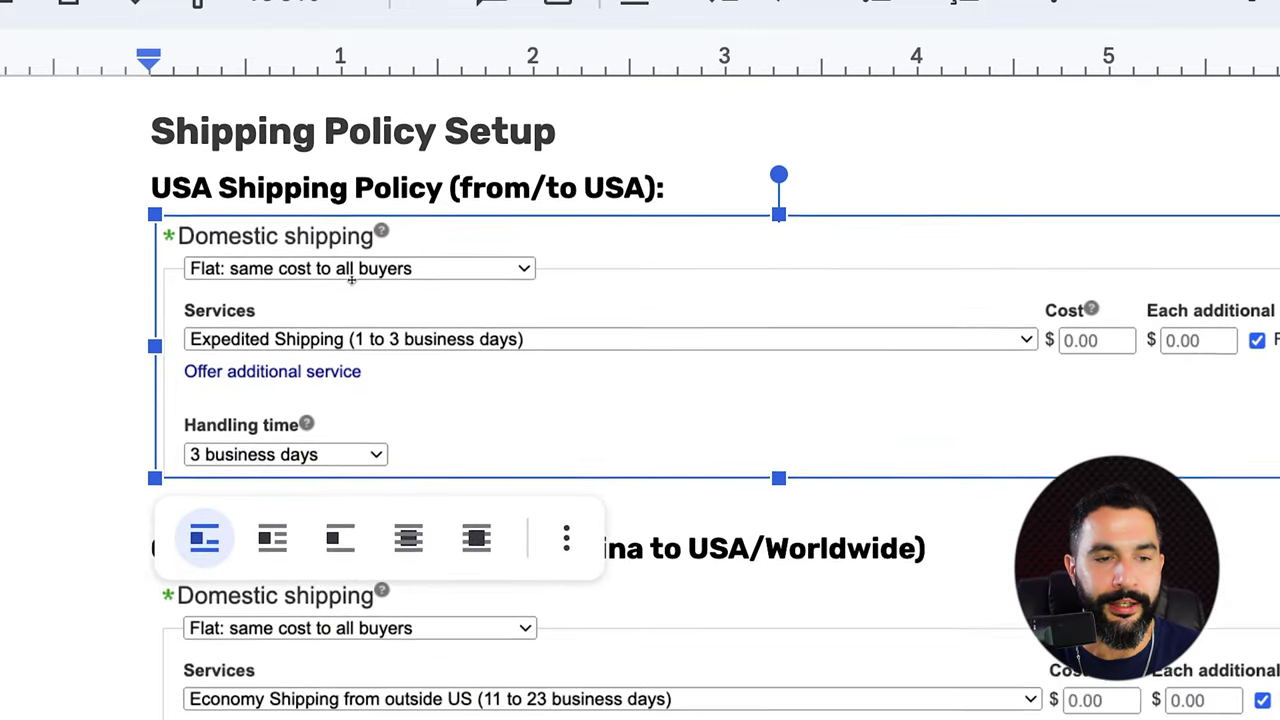
scroll(419, 156, up, 1)
click(487, 136)
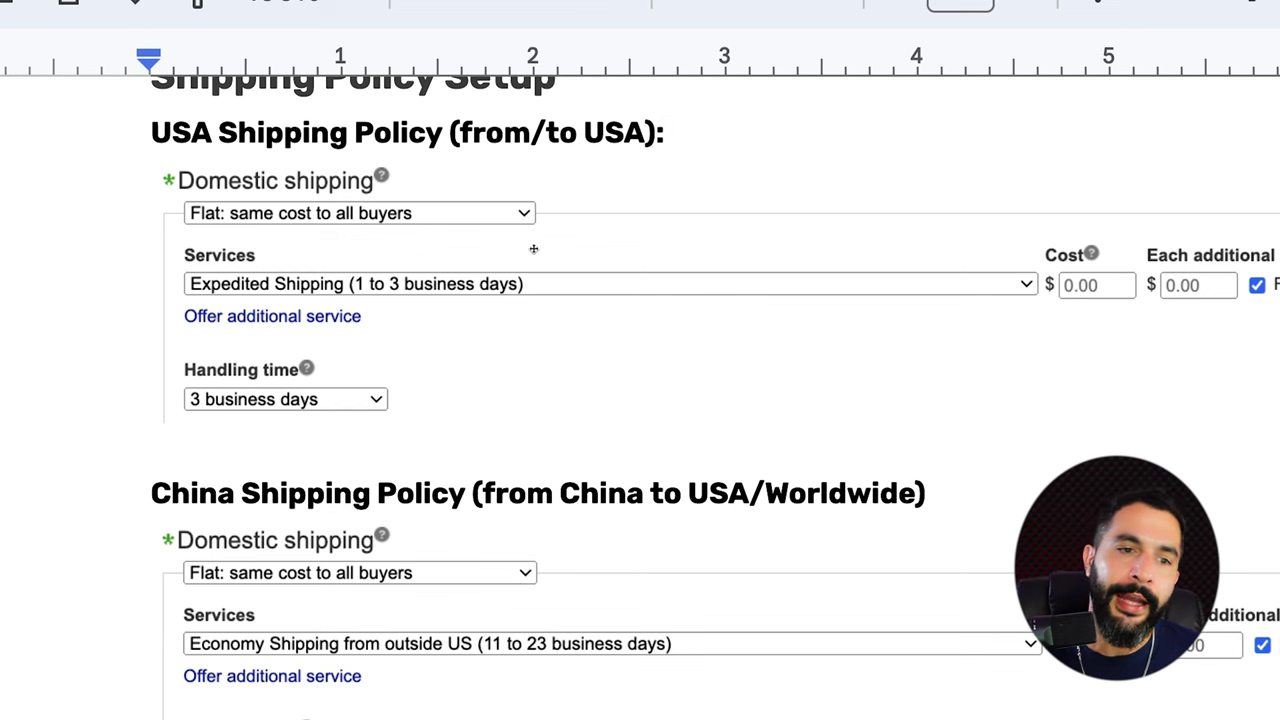
click(436, 283)
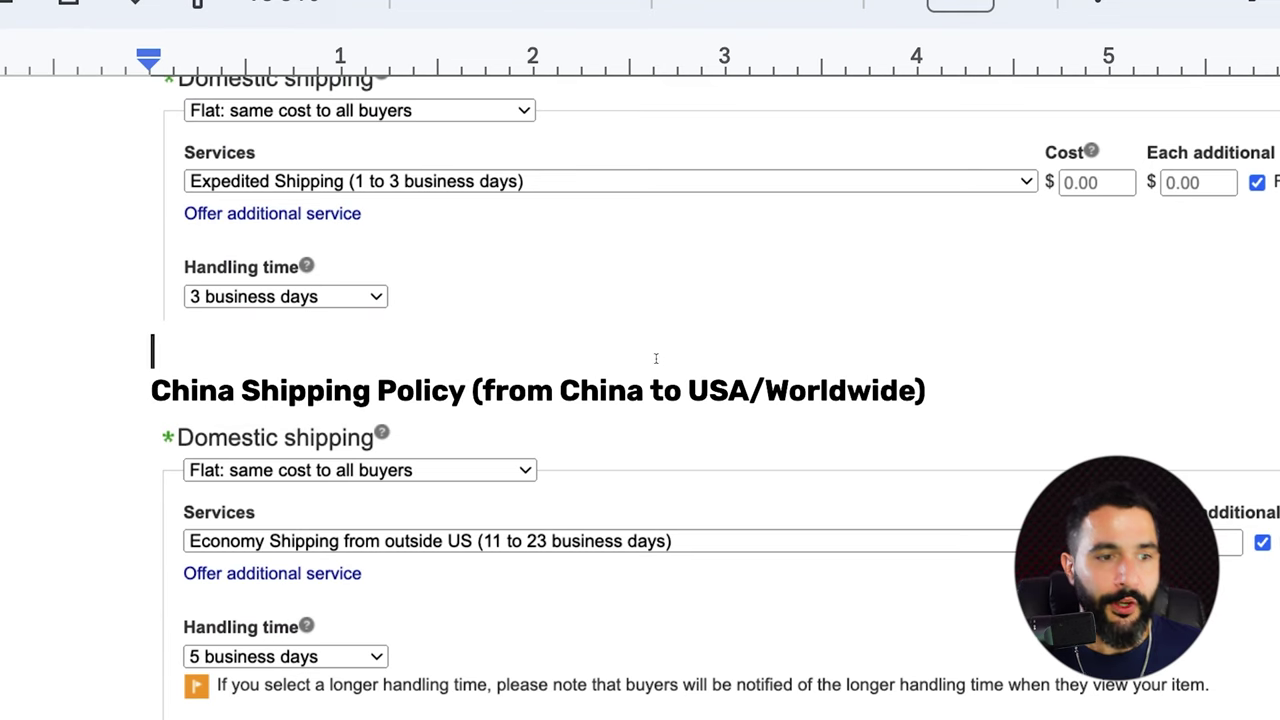
Review the example China Shipping Policy and compare its service and handling time with the USA policy
scroll(623, 329, down, 3)
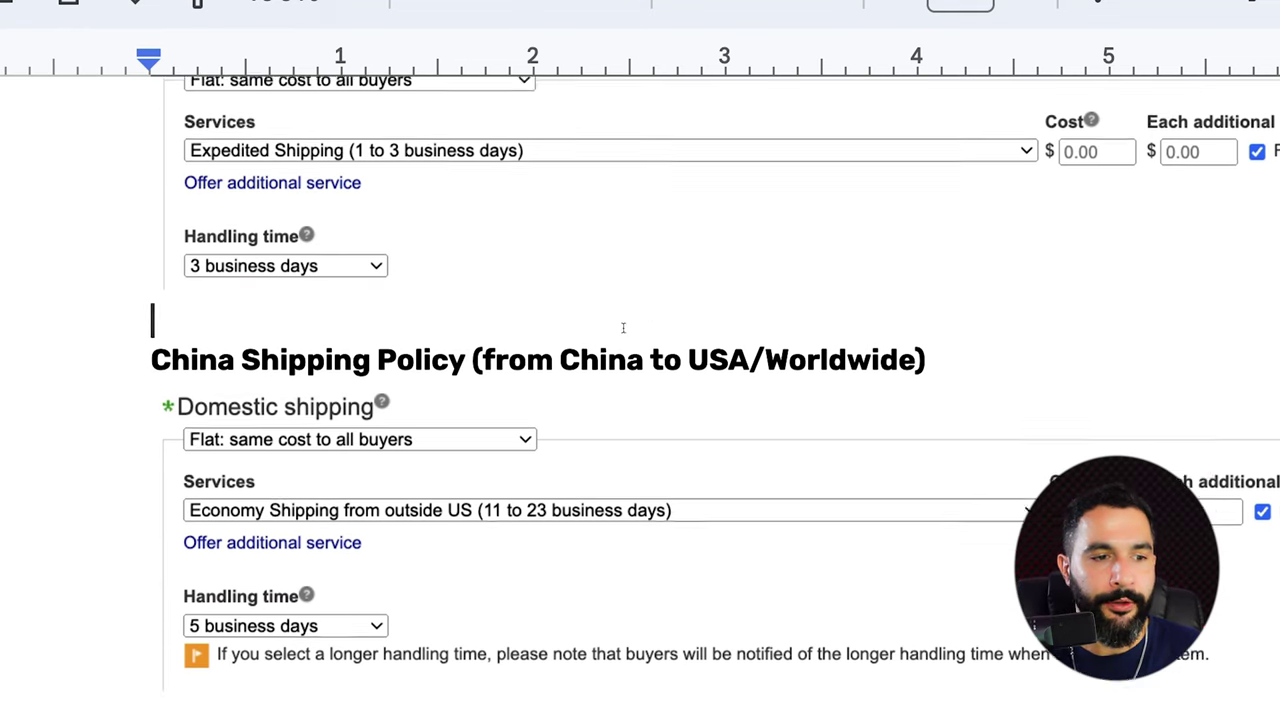
click(536, 360)
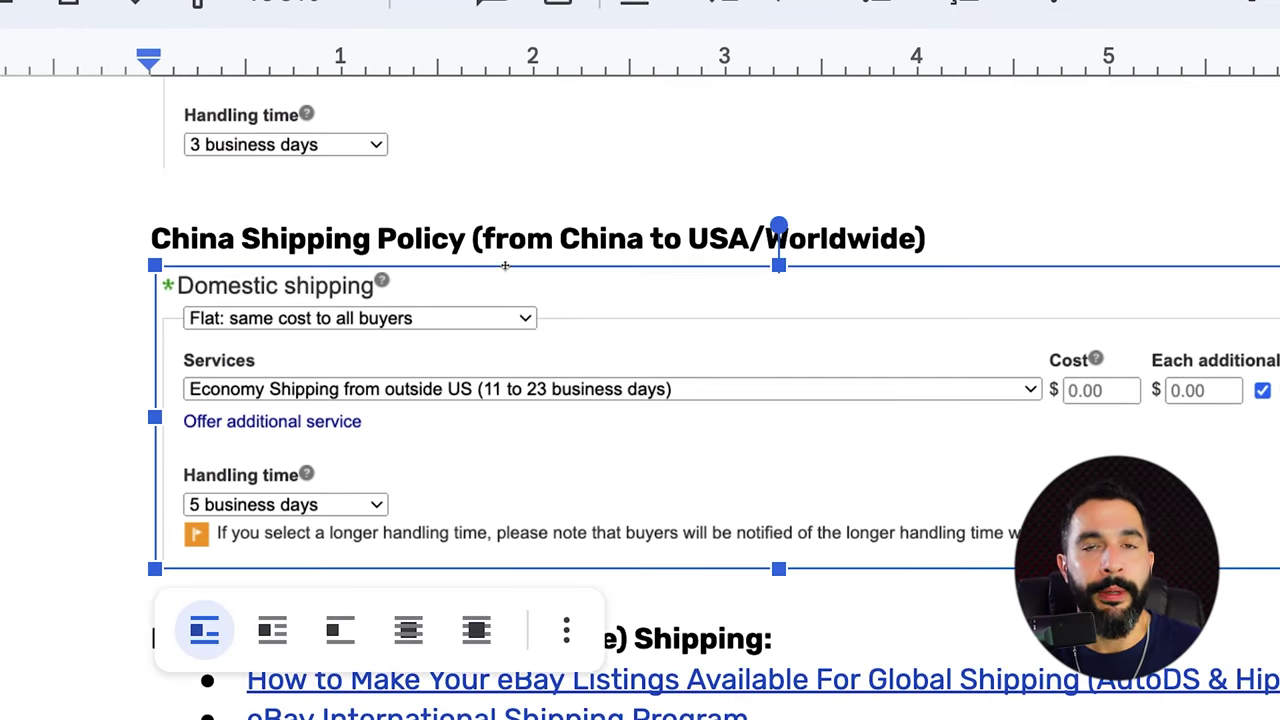
click(514, 246)
scroll(449, 257, down, 2)
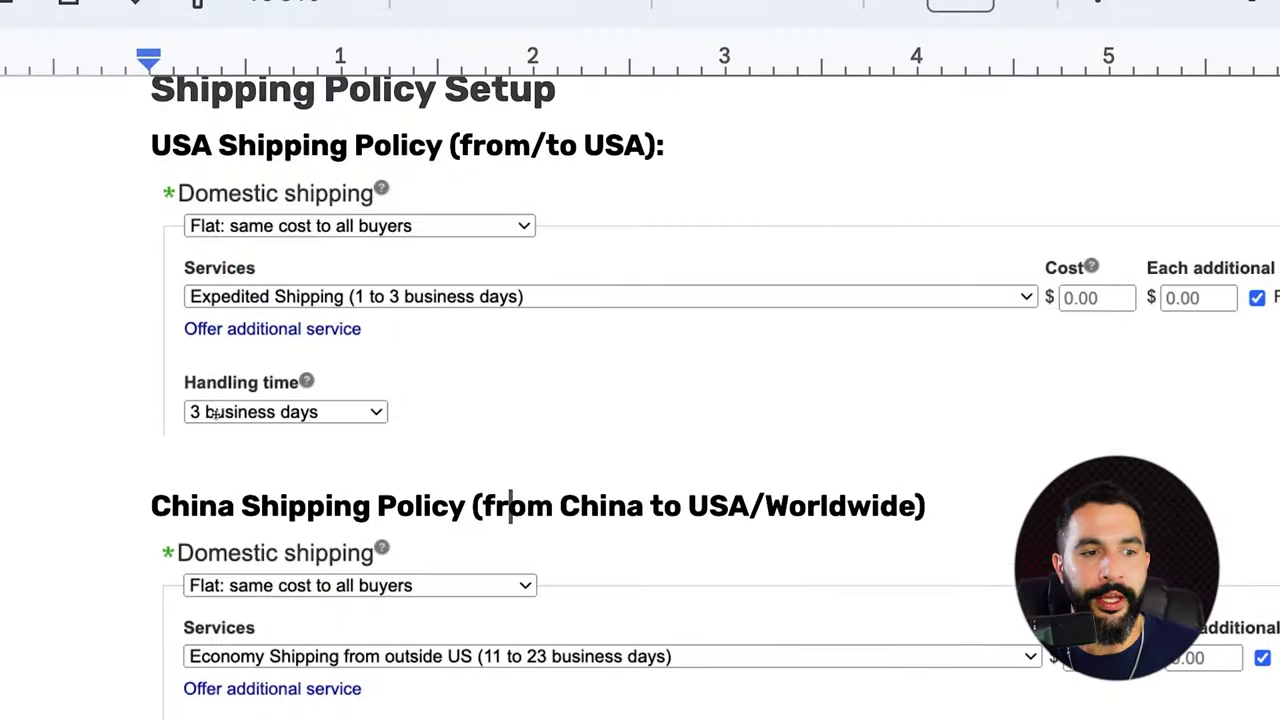
scroll(300, 390, down, 5)
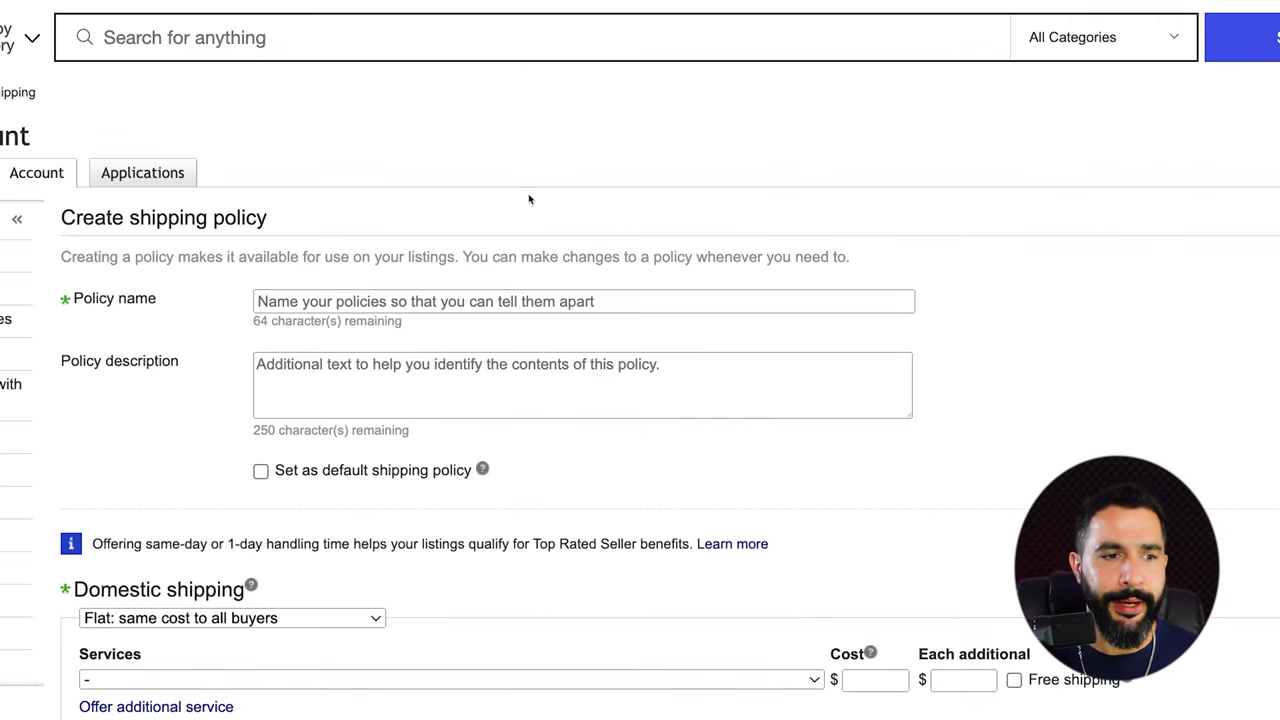
On eBay's Create shipping policy page, name the new policy "USA Shipping"
scroll(529, 197, down, 1)
click(414, 282)
click(507, 358)
click(349, 278)
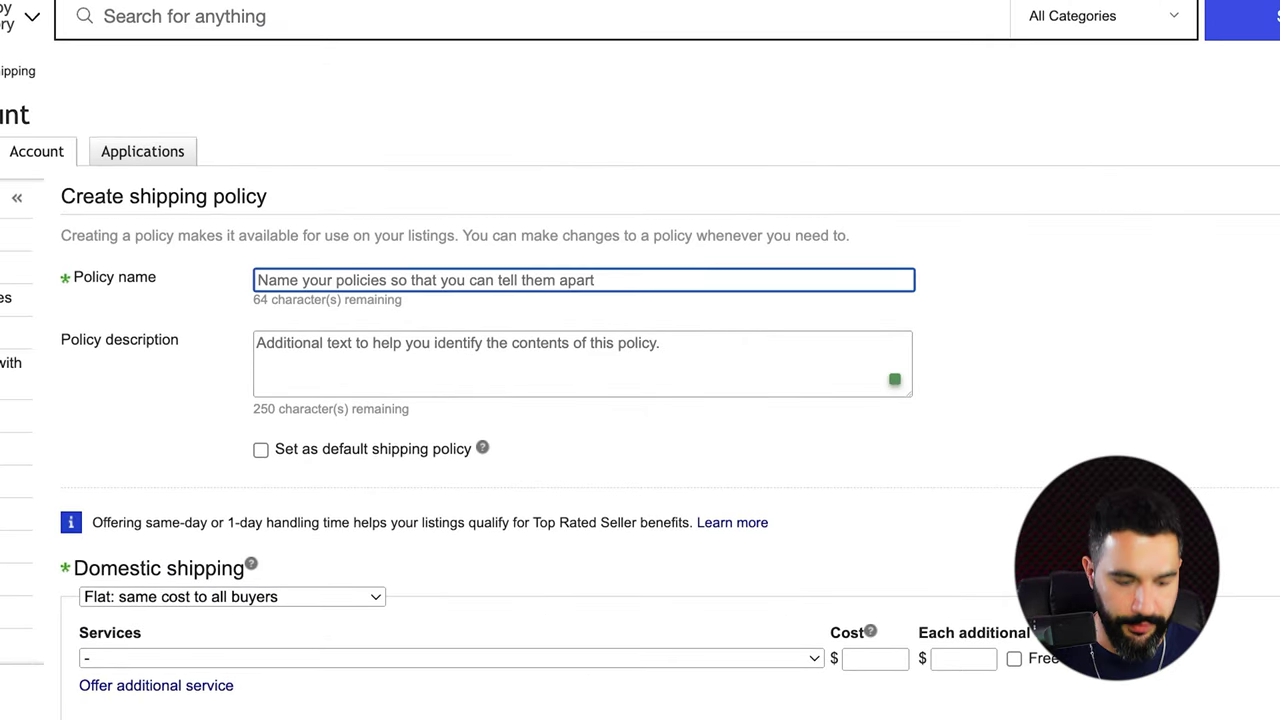
text(USA Shippi)
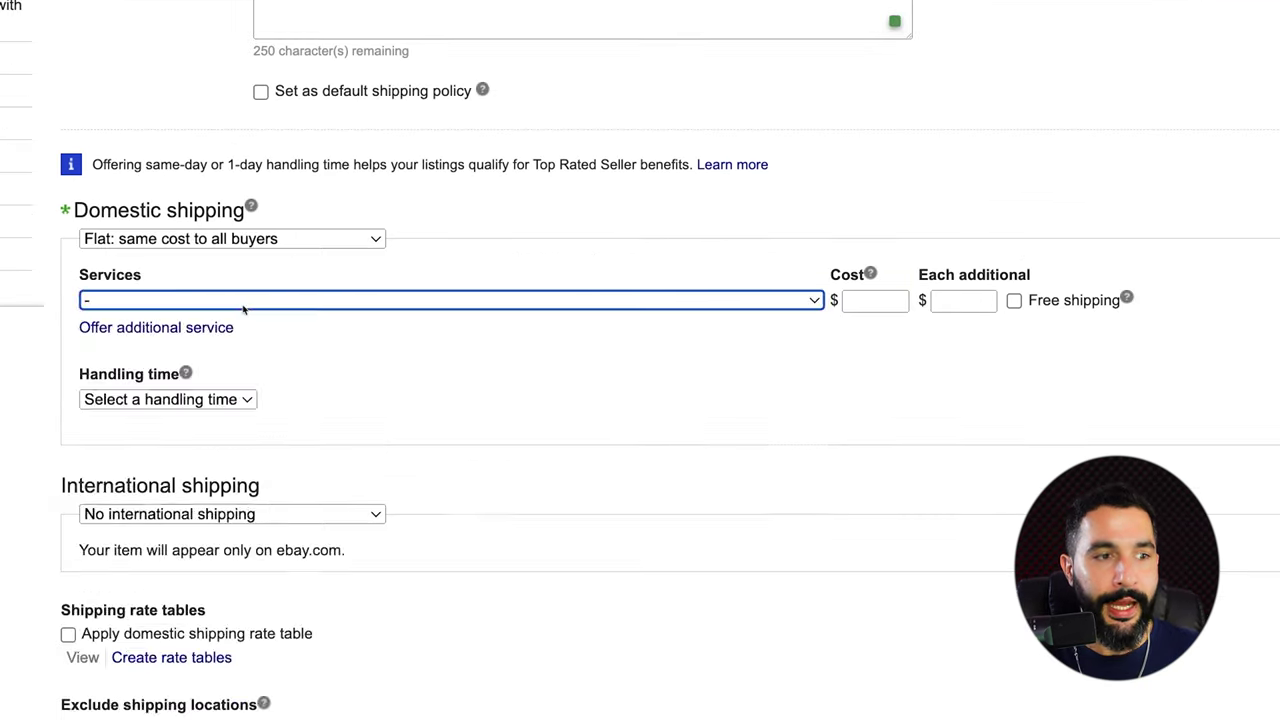
Set the policy's domestic shipping service to Expedited Shipping (1 to 3 business days)
click(243, 306)
scroll(242, 378, down, 3)
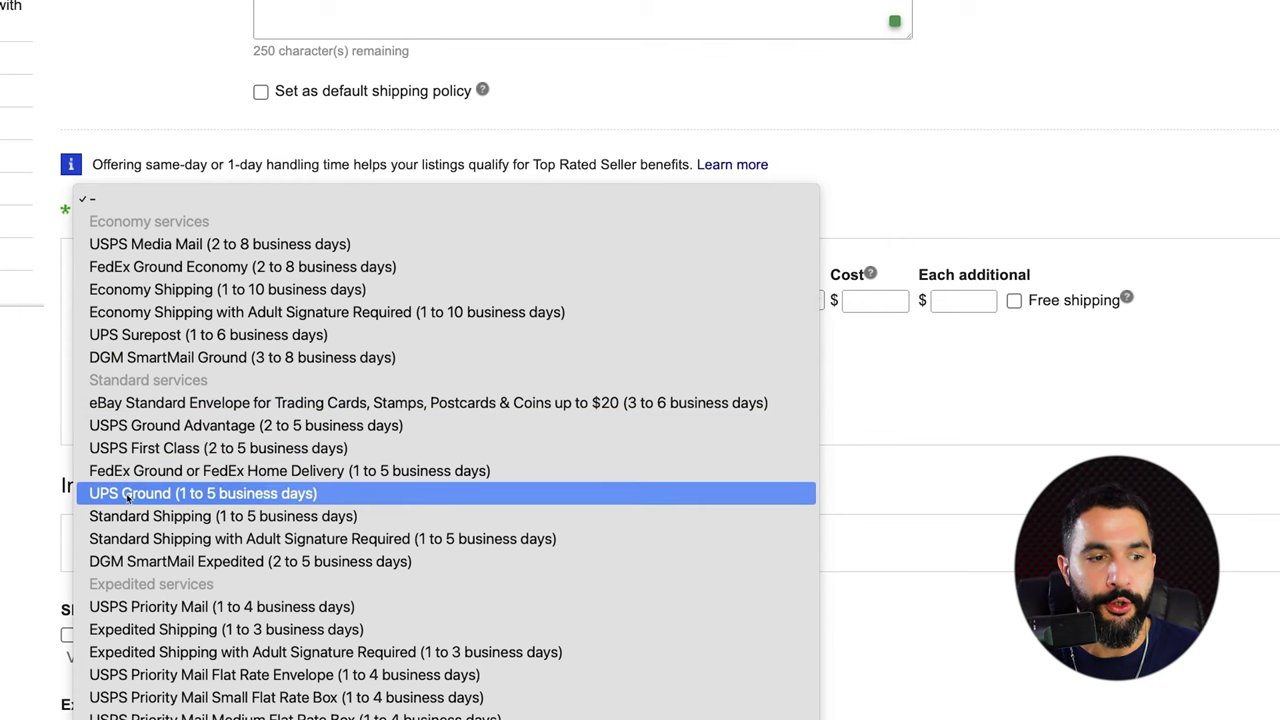
scroll(160, 497, down, 5)
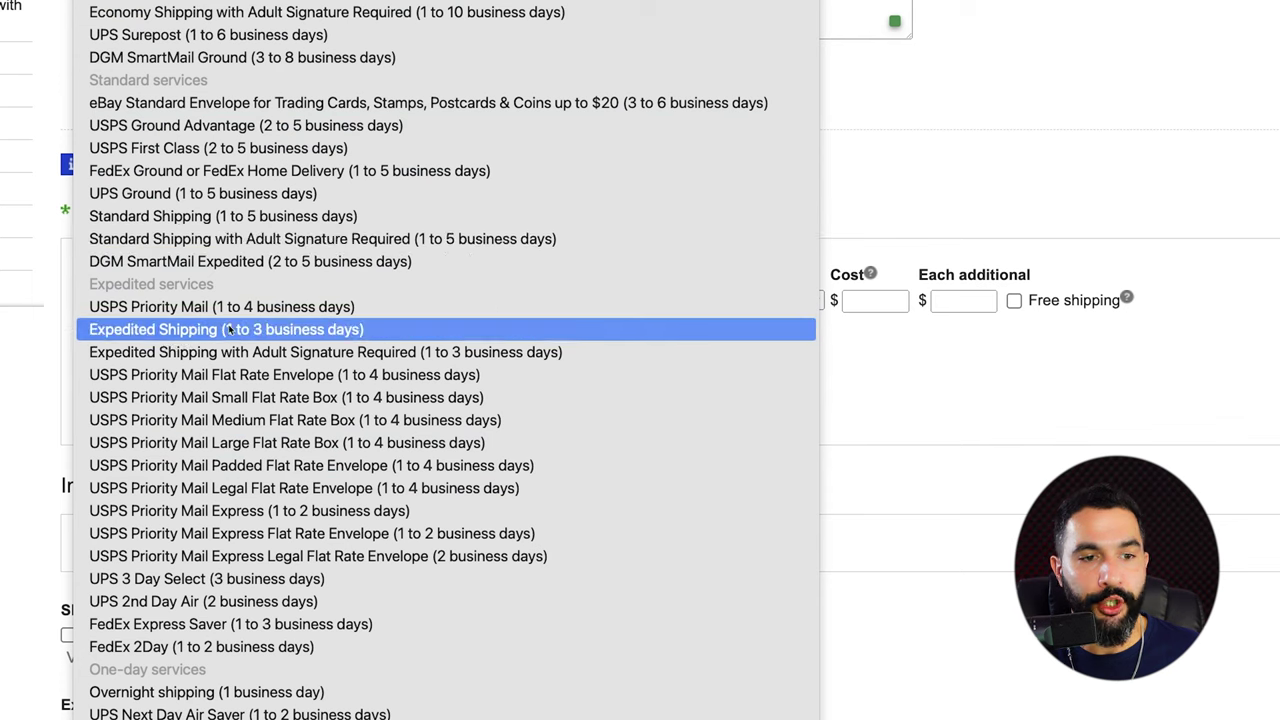
click(228, 333)
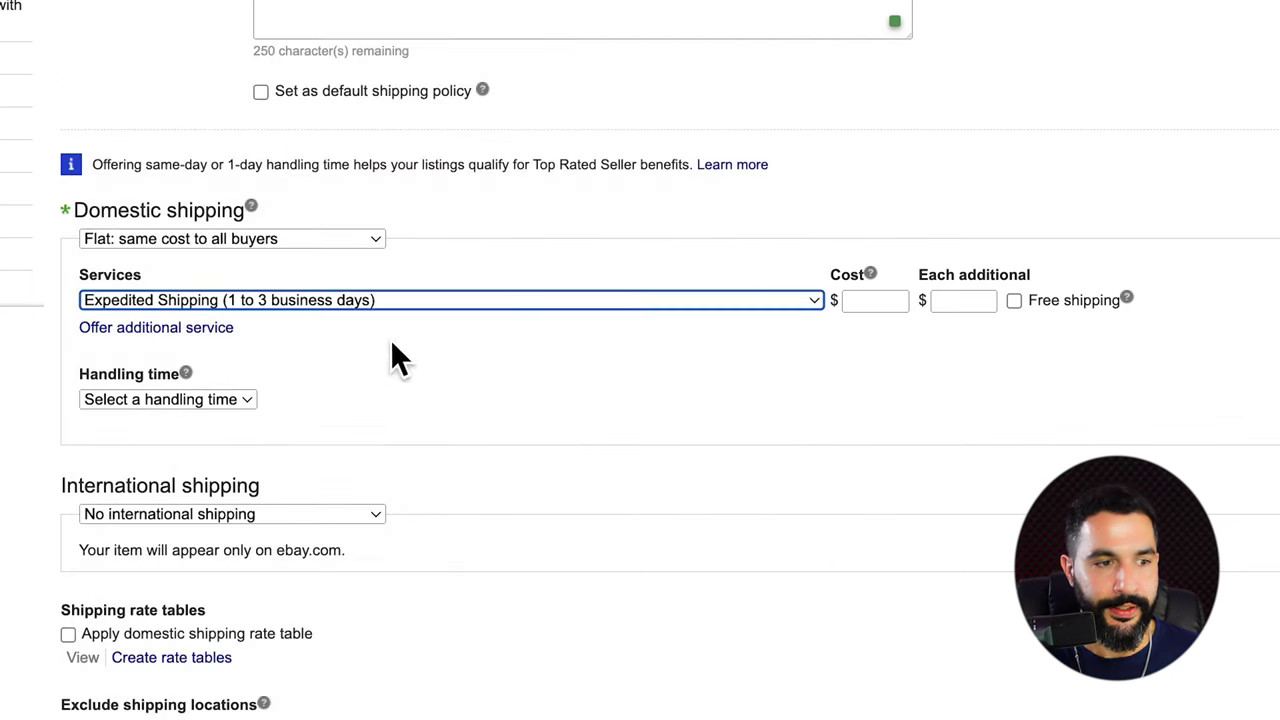
Set the domestic handling time to 3 business days and enable free shipping
click(245, 400)
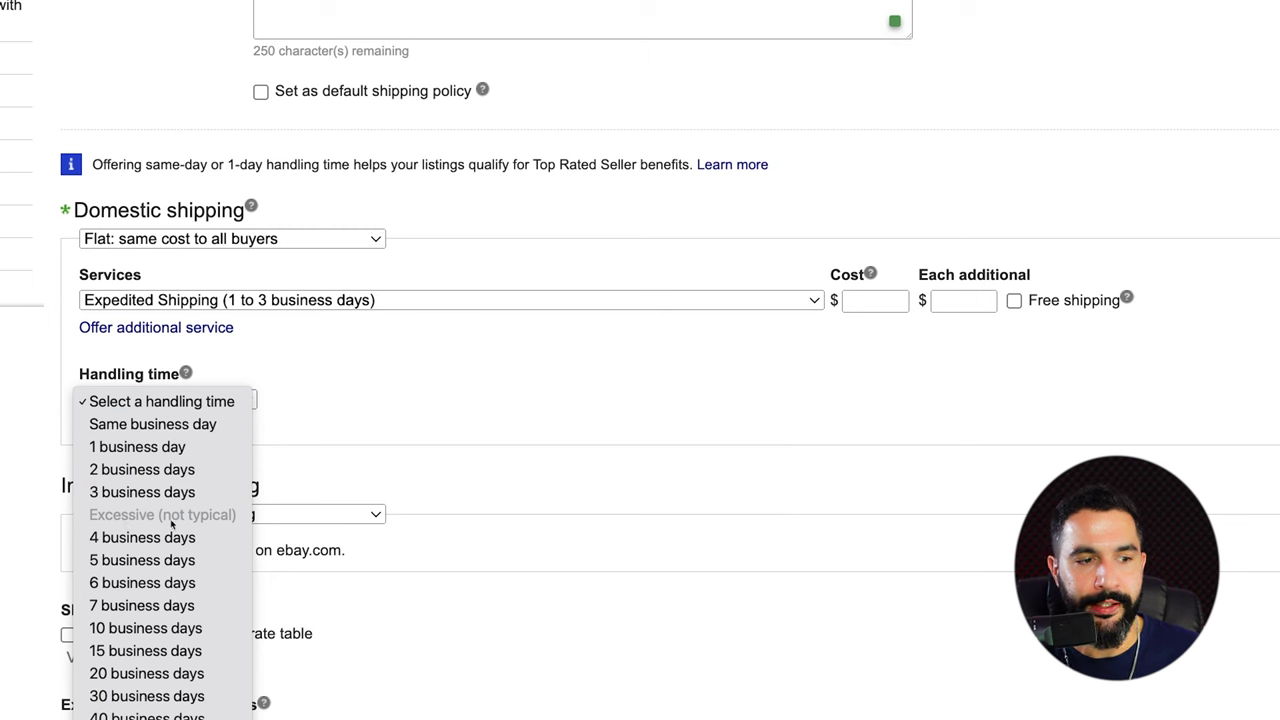
click(184, 496)
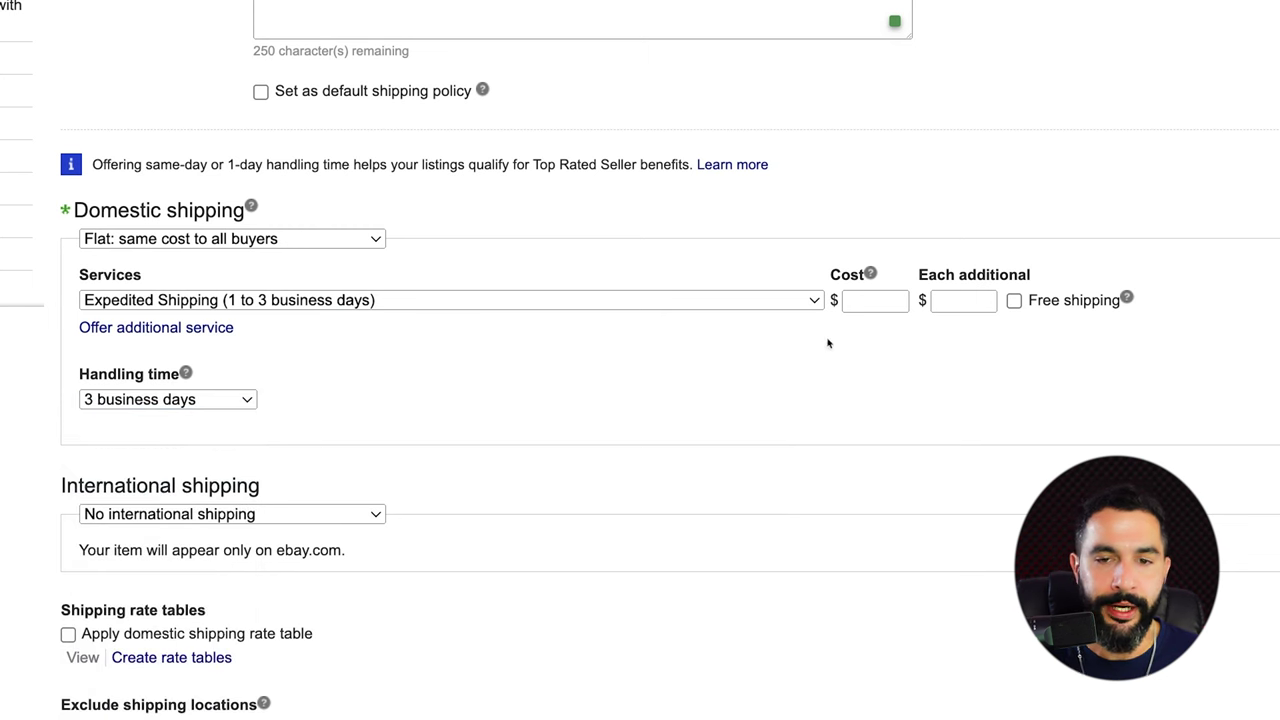
click(1014, 300)
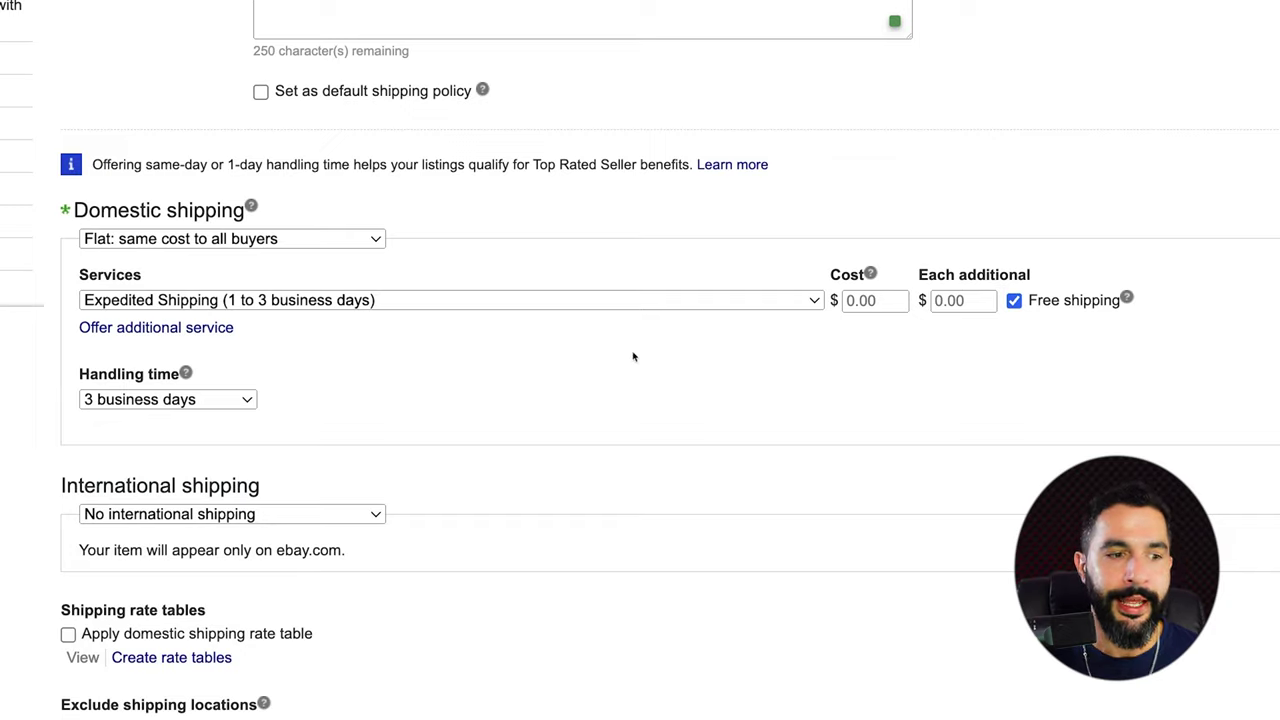
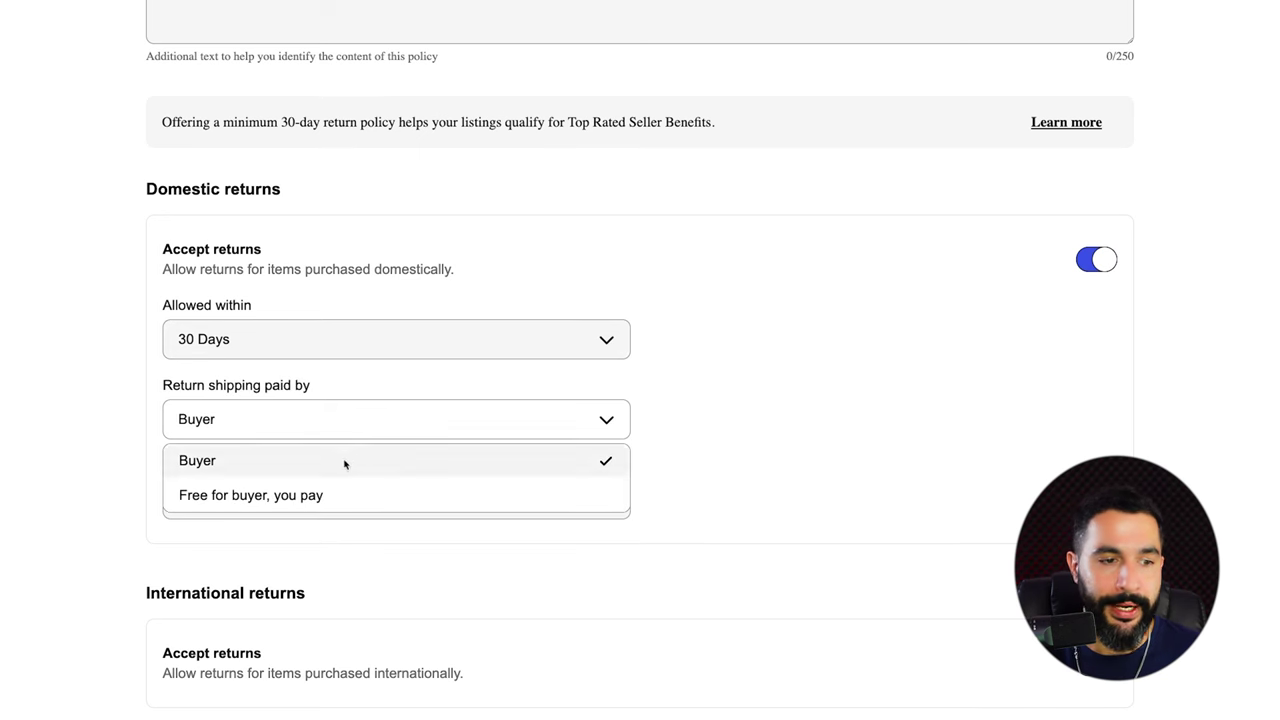
In the return policy, check the domestic options for who pays return shipping and for the refund method
click(895, 461)
click(544, 505)
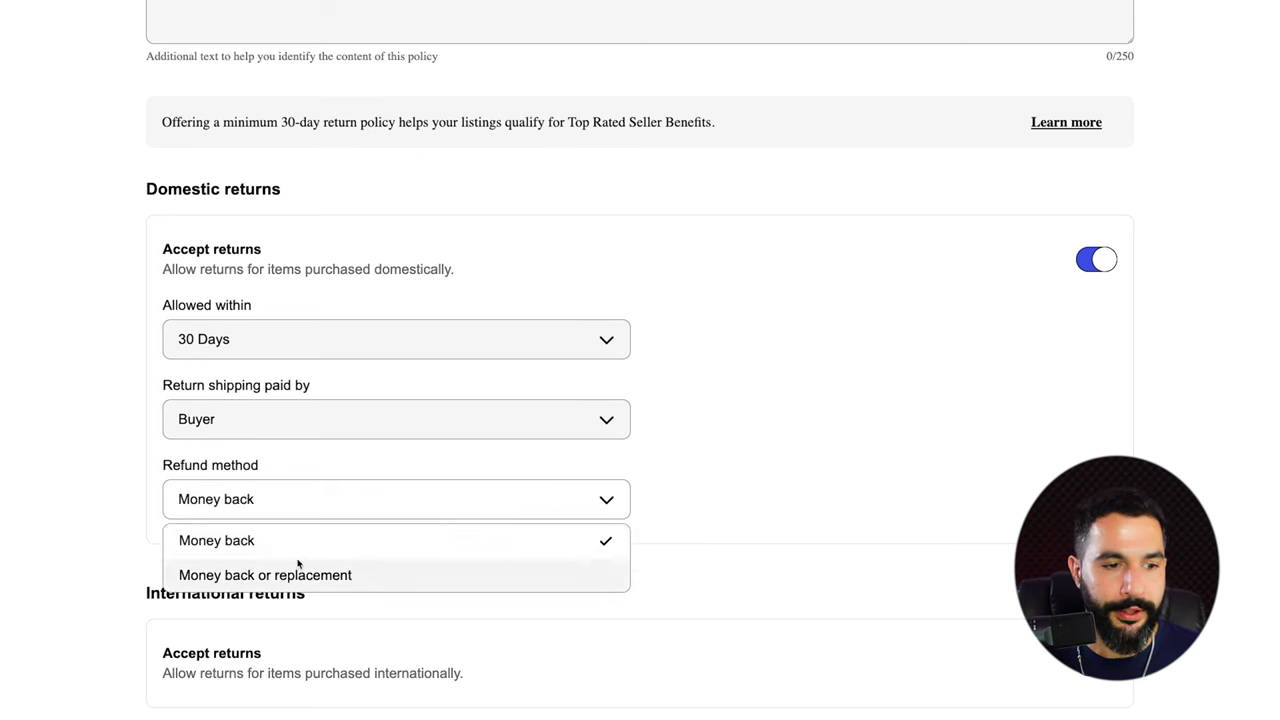
click(760, 492)
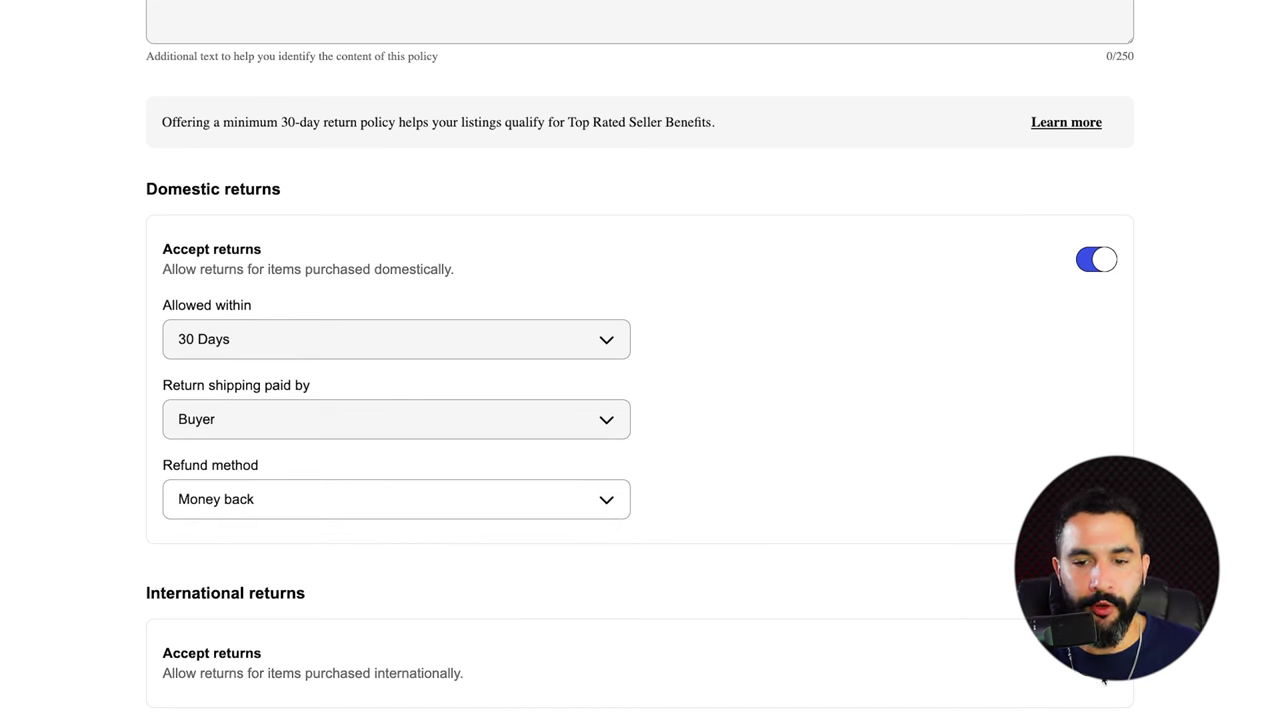
Set international returns to be accepted within 14 days, keeping the buyer as payer of return shipping
scroll(650, 600, down, 3)
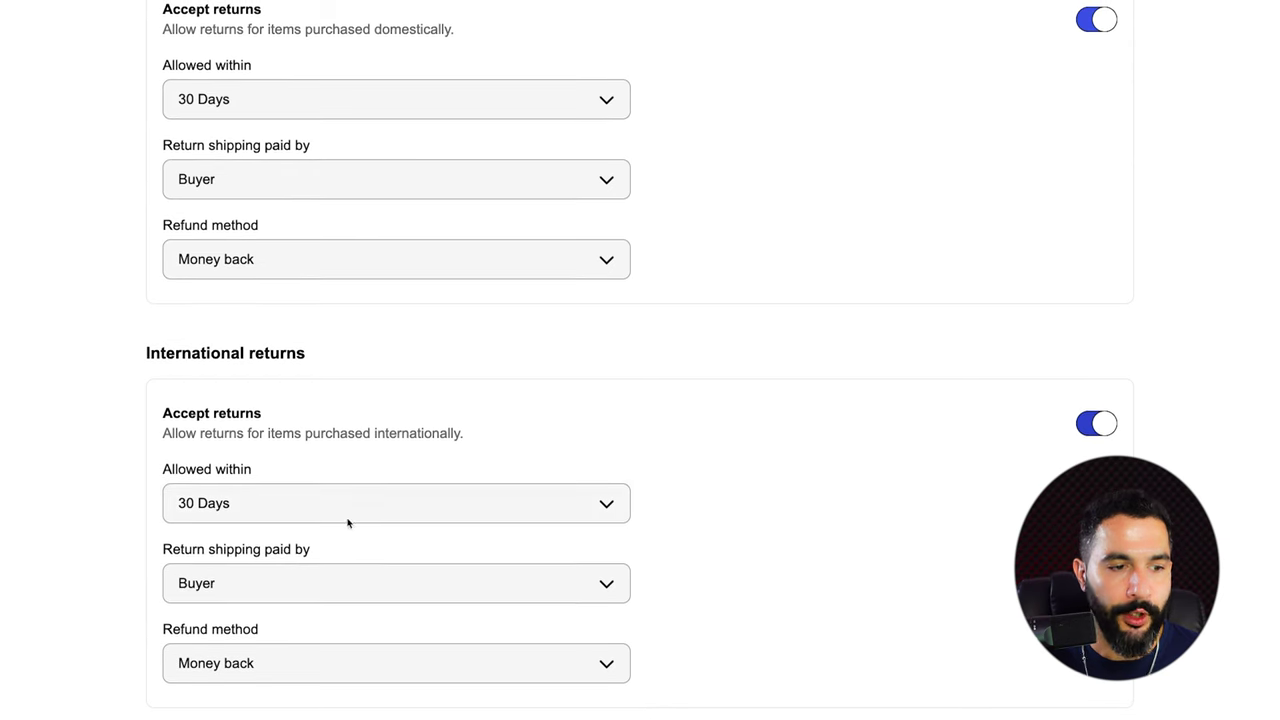
click(310, 510)
click(266, 549)
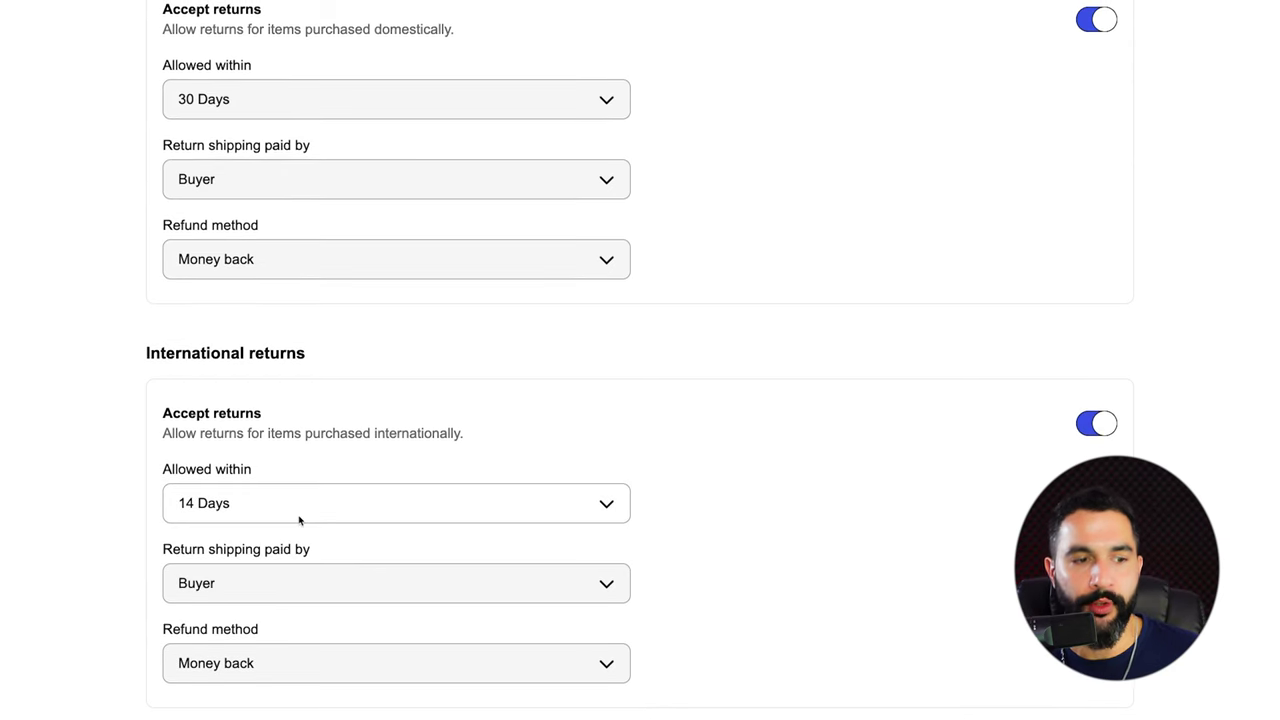
click(236, 581)
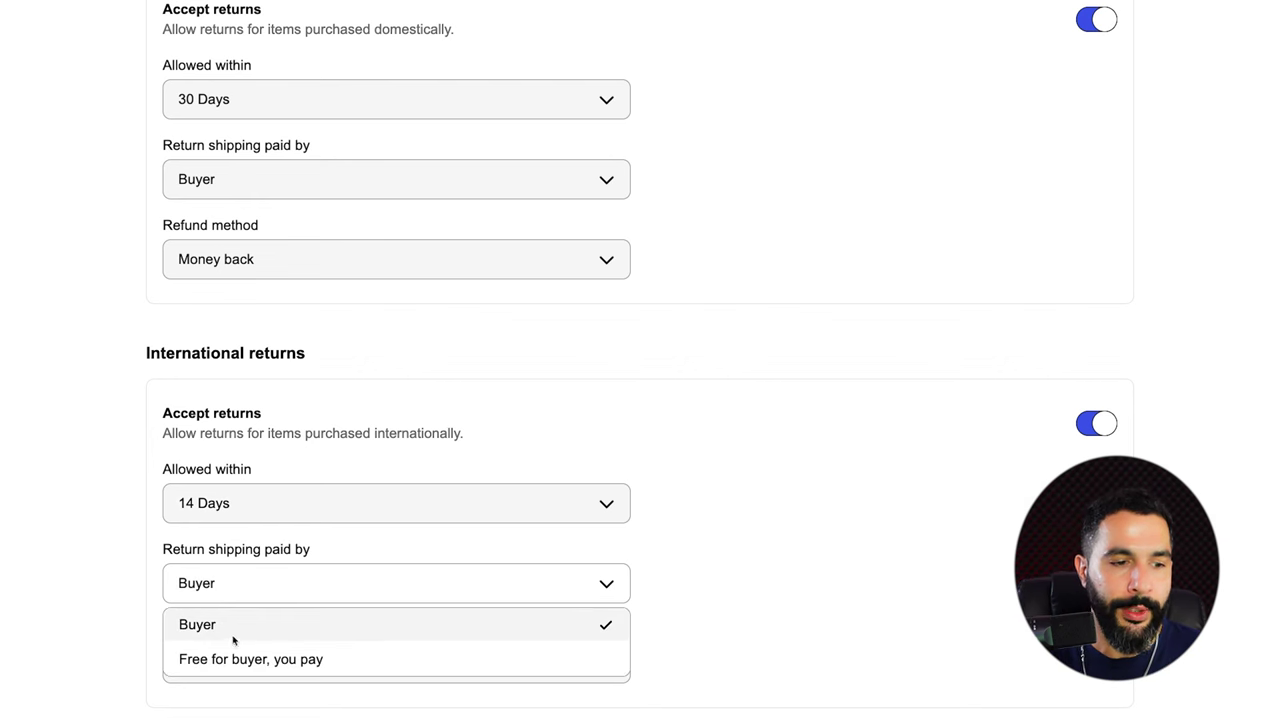
click(799, 581)
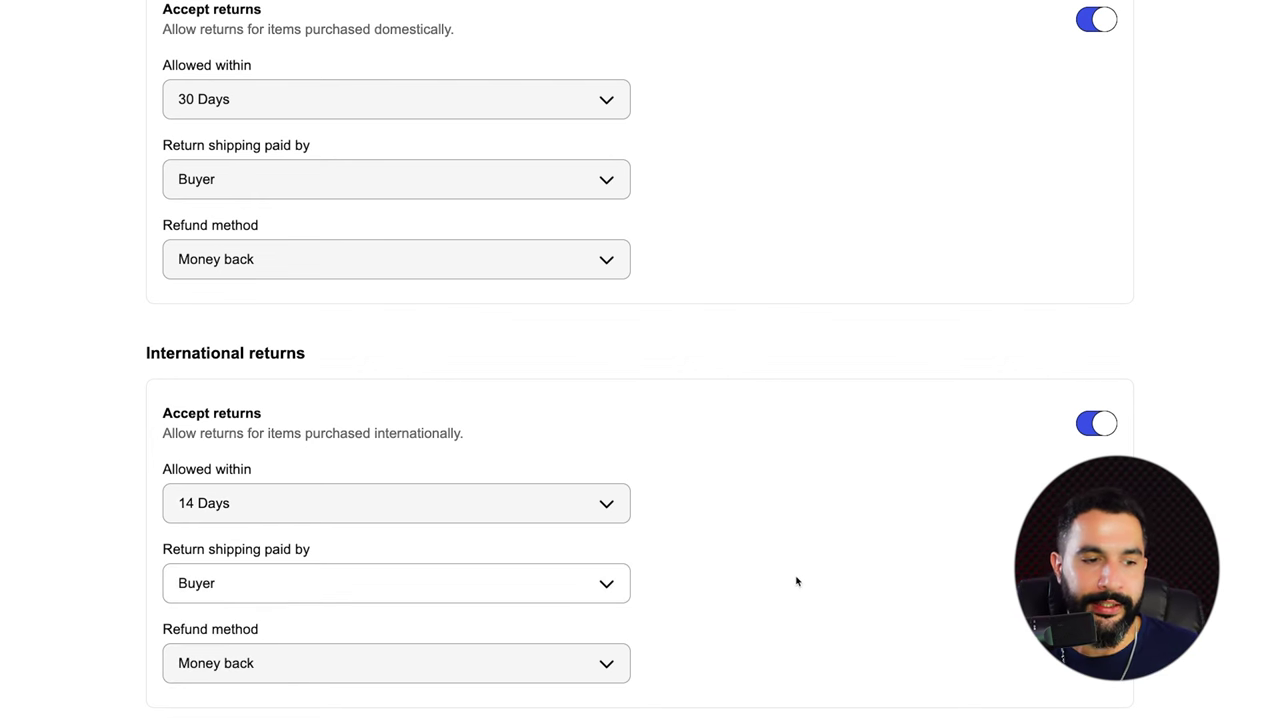
Set the domestic return shipping to "Free for buyer, you pay"
scroll(790, 570, up, 5)
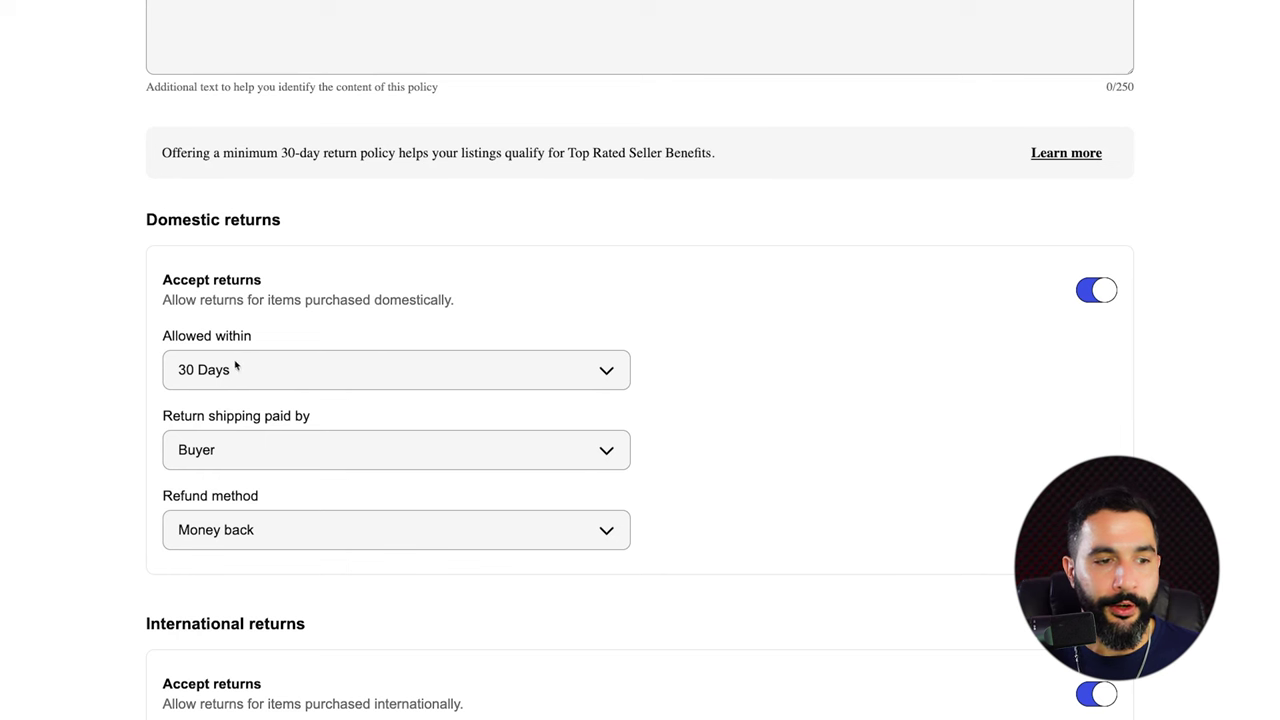
click(223, 443)
click(209, 528)
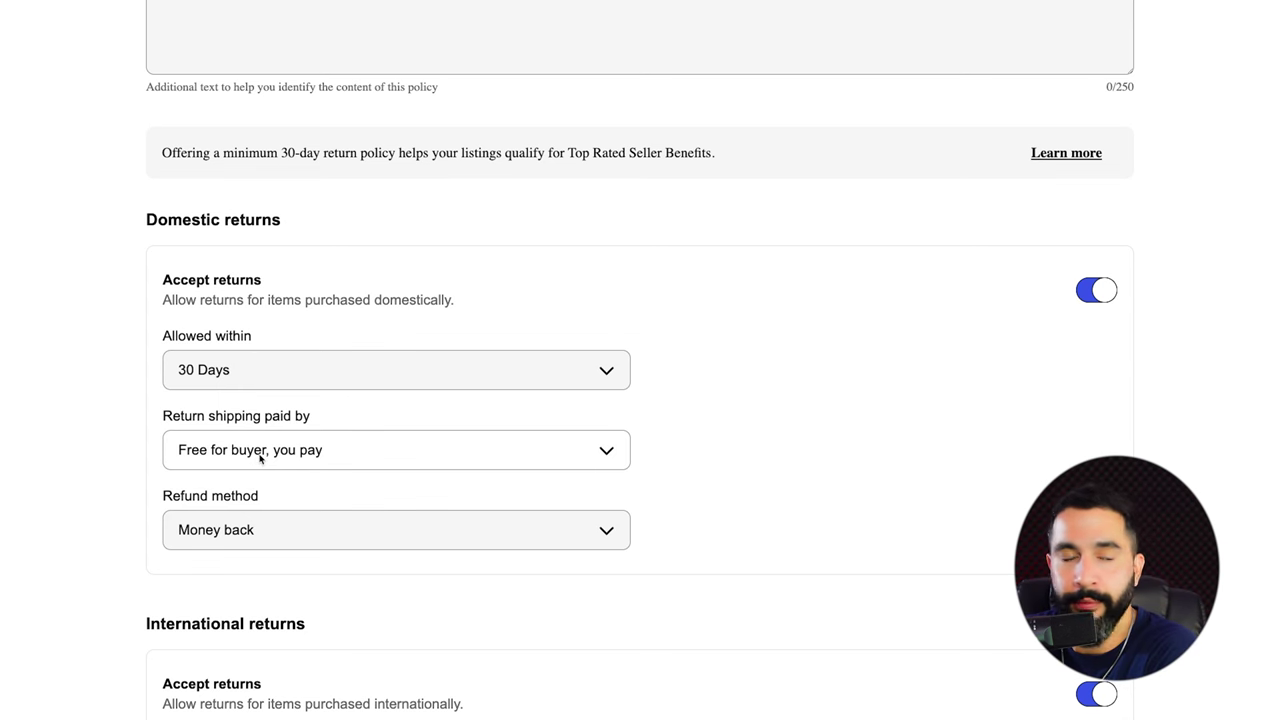
Set the domestic returns refund method to "Money back or replacement"
click(268, 533)
click(266, 600)
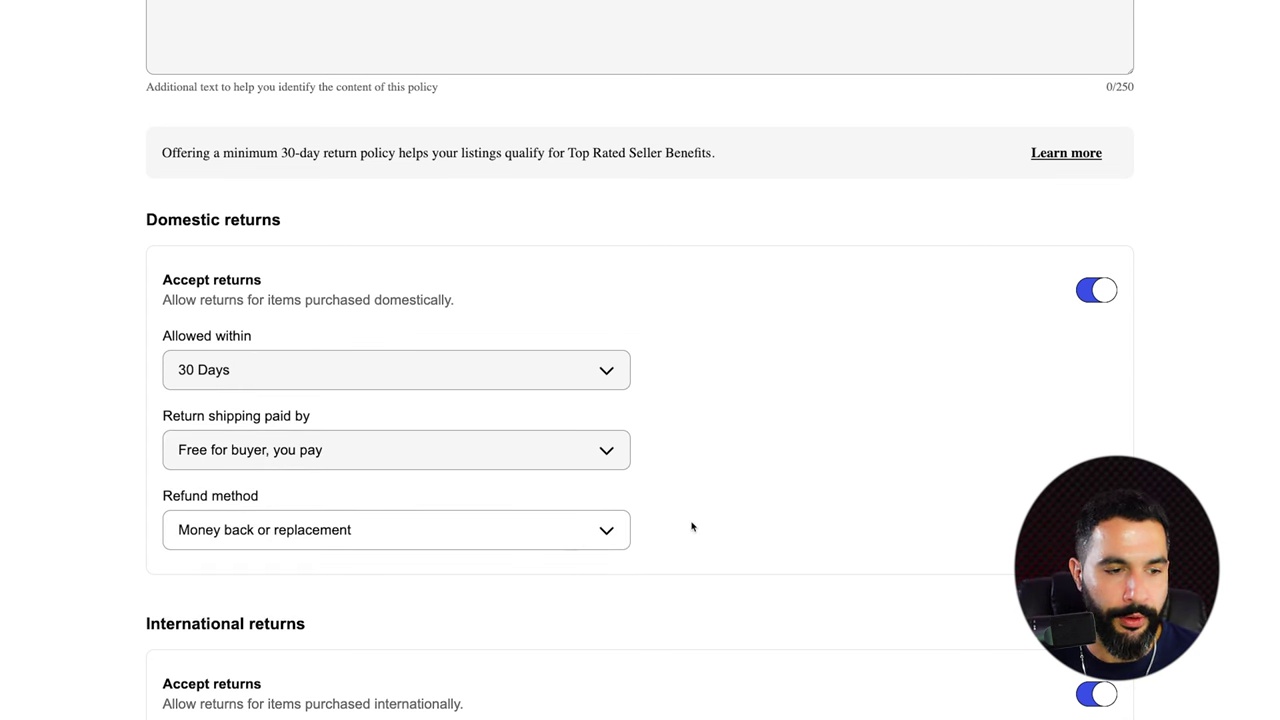
scroll(724, 527, down, 3)
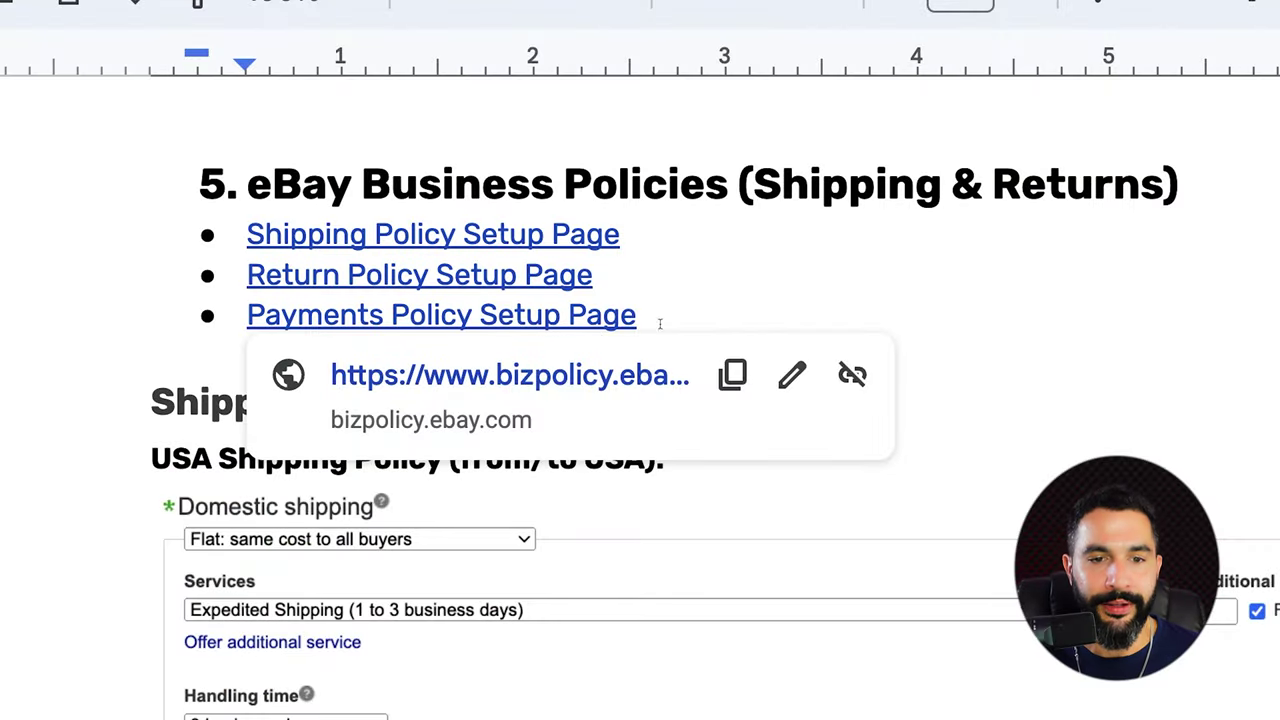
Review the guide's shipping, return and payment policy setup sections, focusing on the recommended payment policy settings
scroll(730, 306, down, 11)
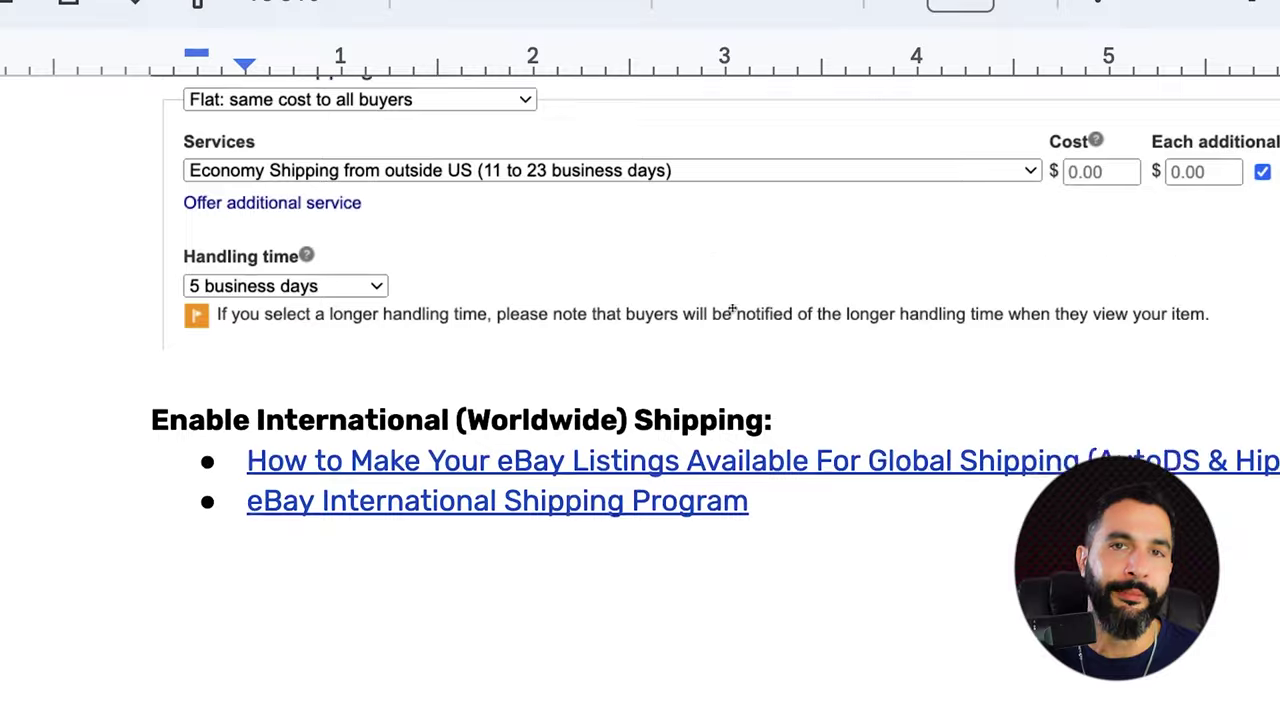
scroll(730, 306, down, 10)
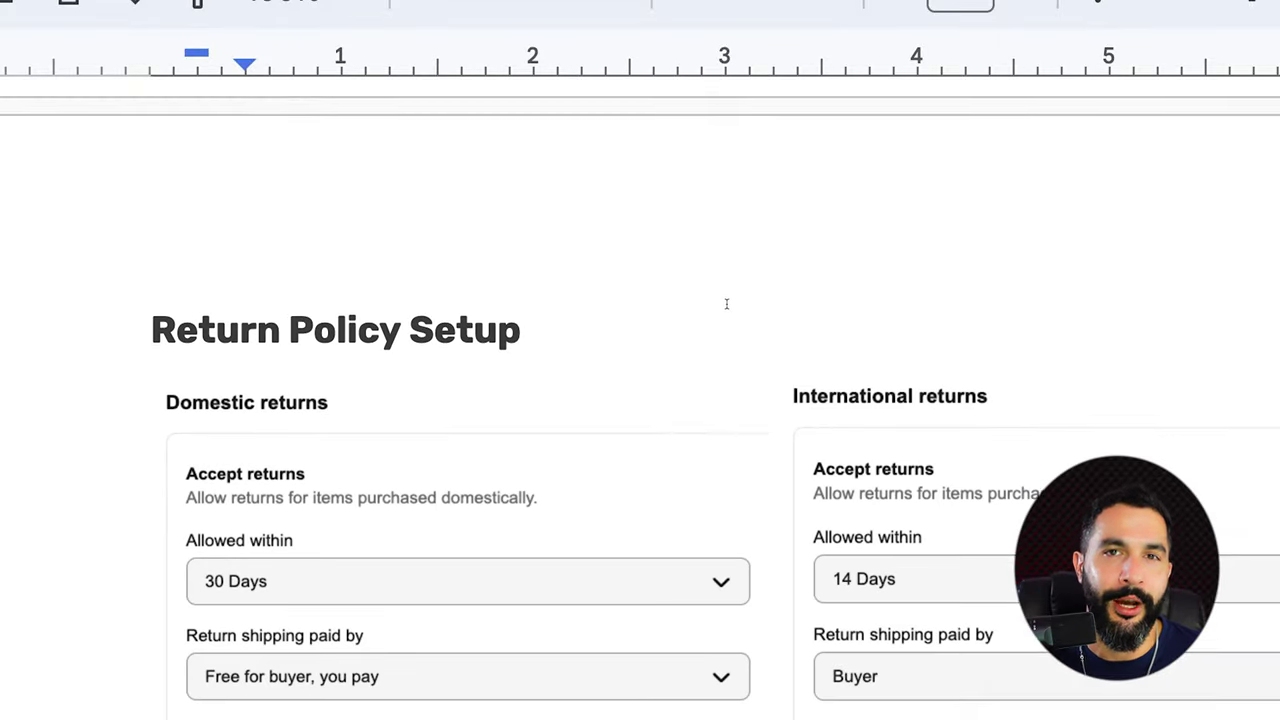
scroll(727, 303, down, 10)
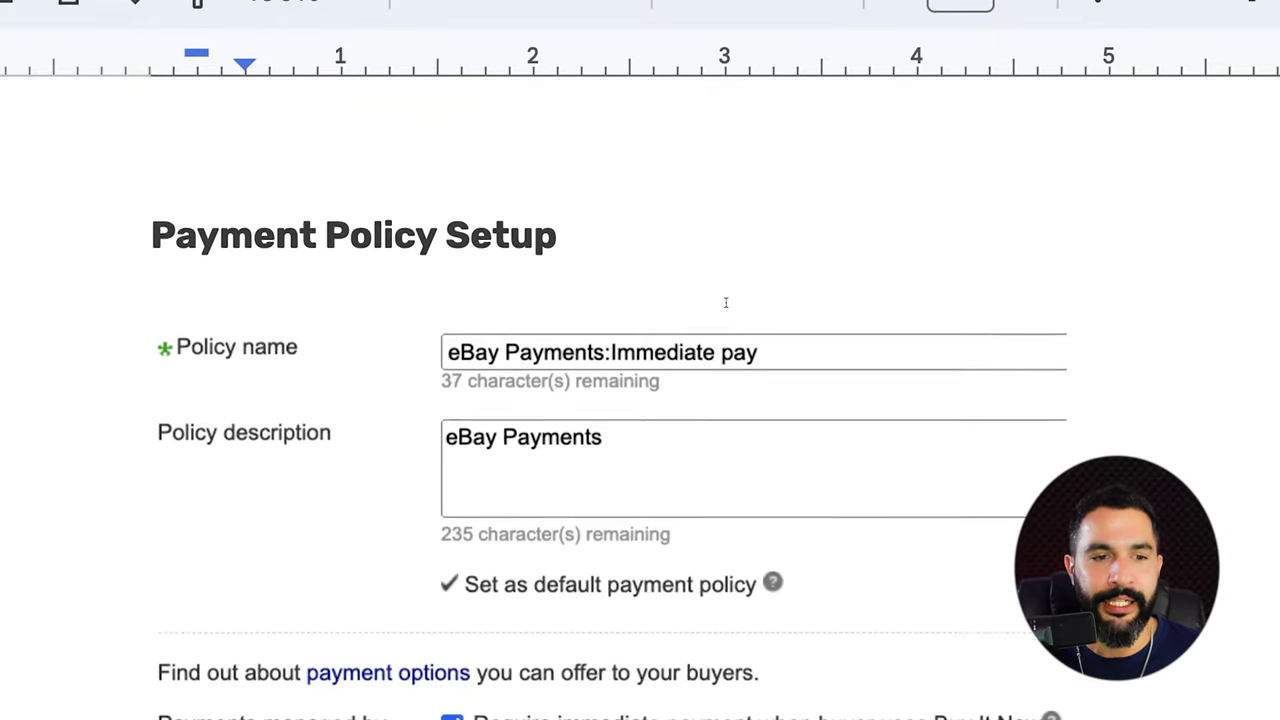
scroll(656, 302, down, 1)
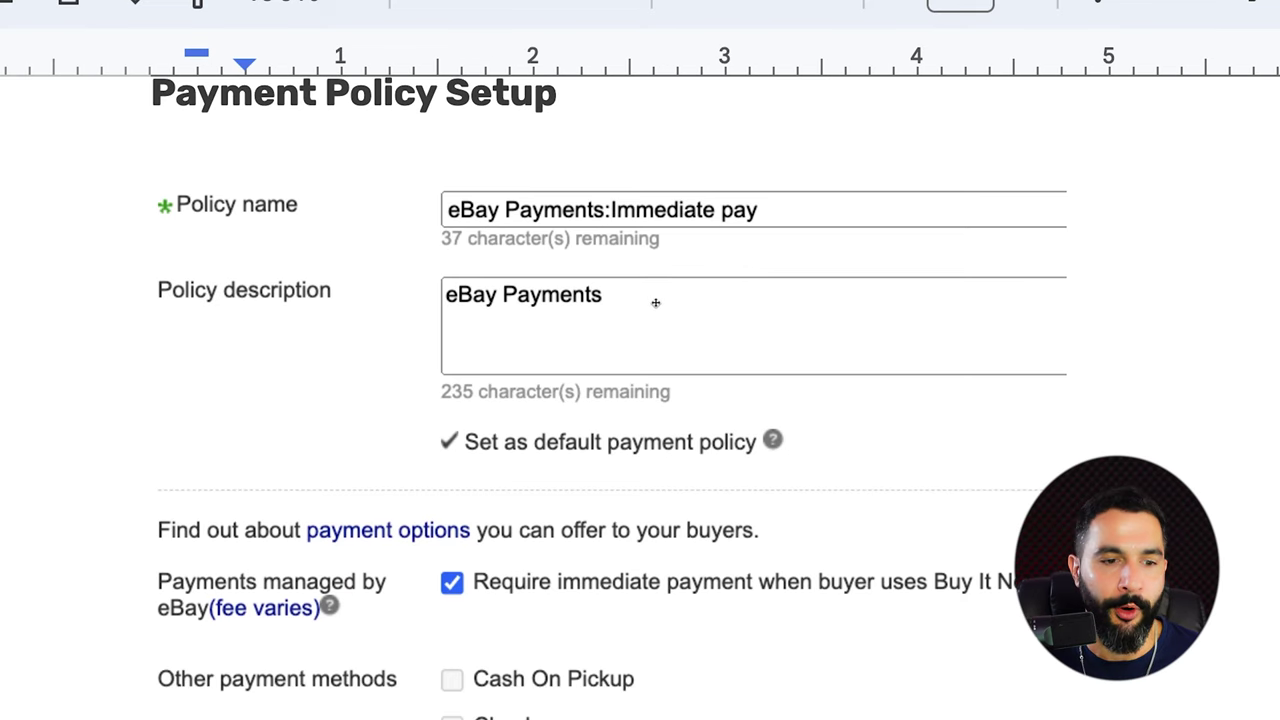
scroll(645, 302, up, 1)
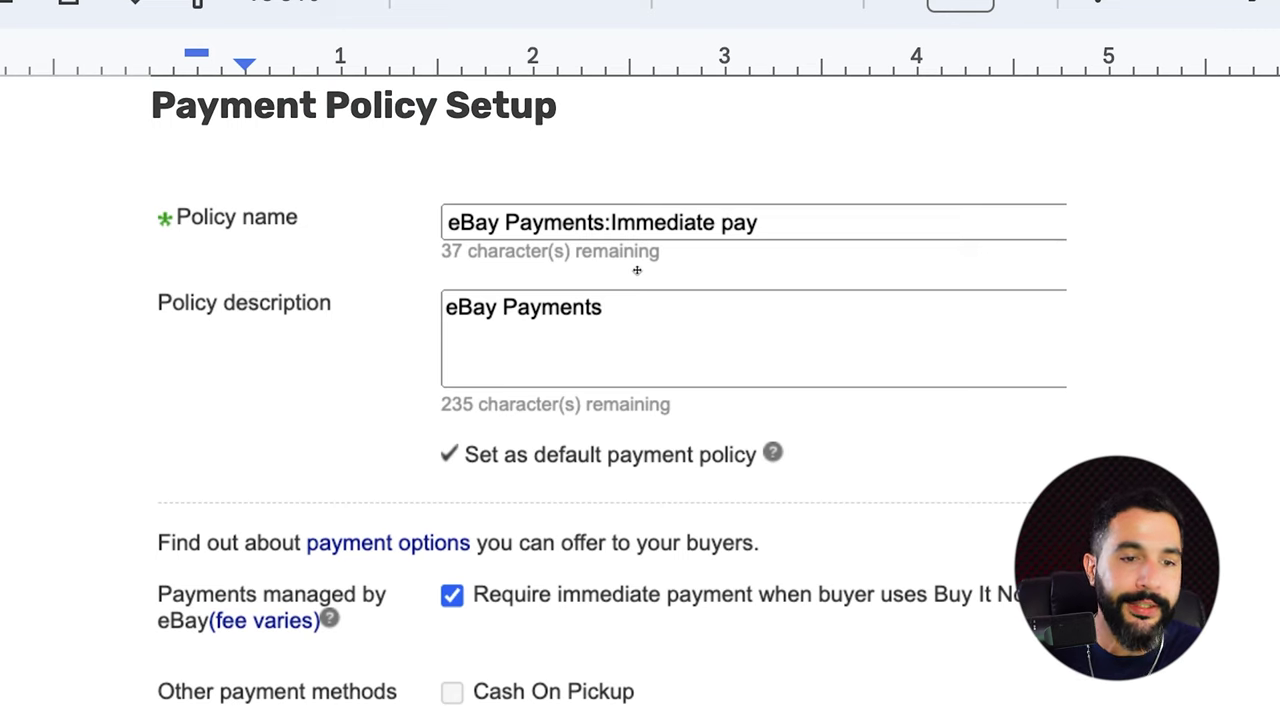
scroll(637, 270, down, 3)
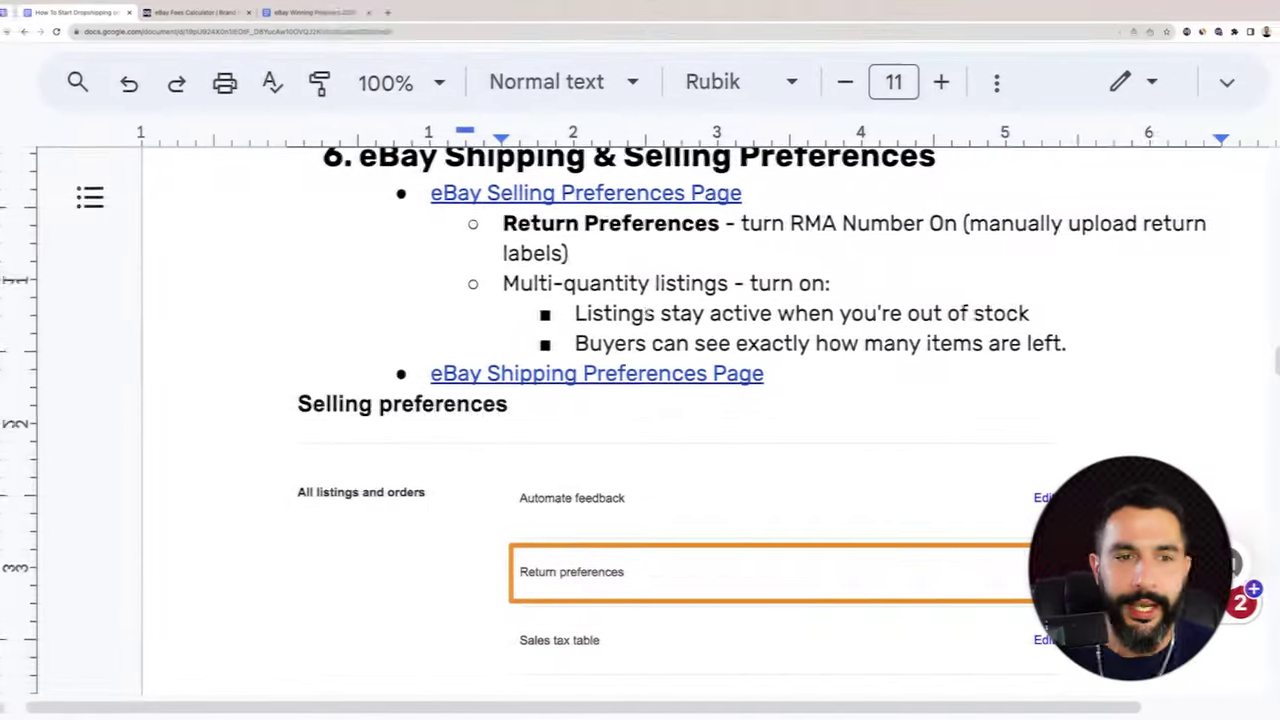
Copy the guide's eBay Selling Preferences Page link and review the return preferences and multi-quantity listing settings on eBay
scroll(640, 420, up, 1)
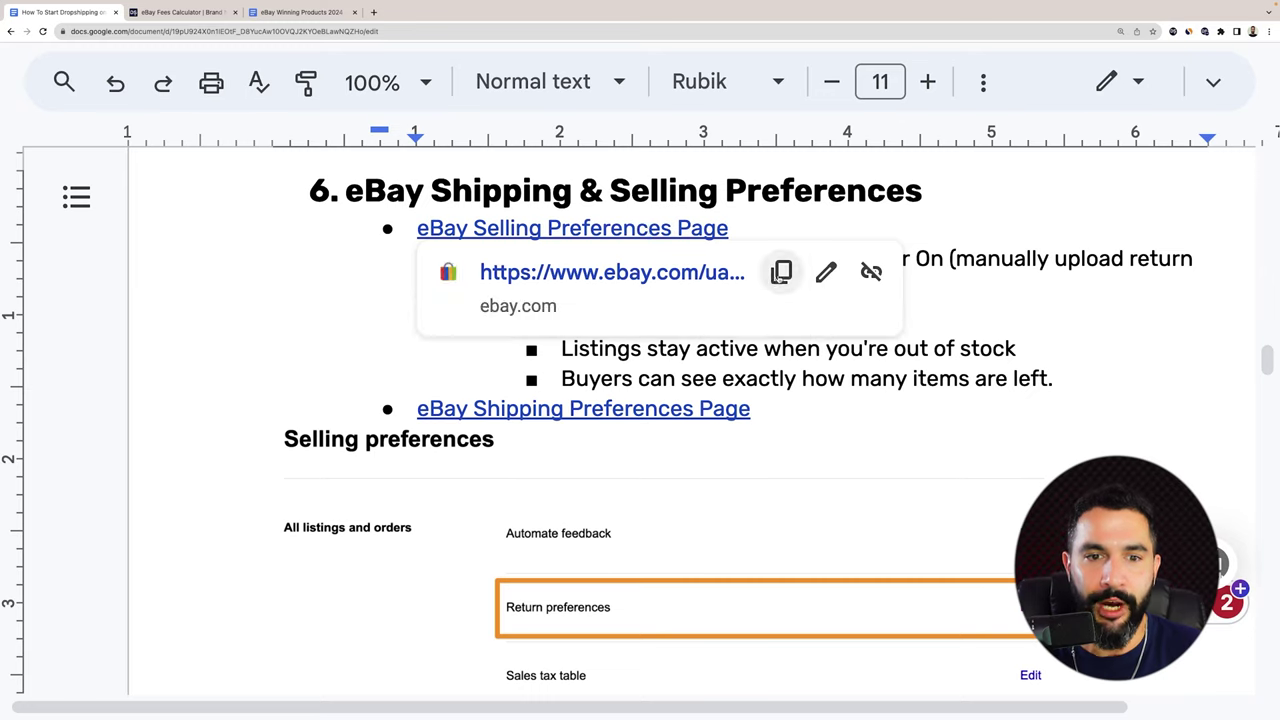
click(780, 273)
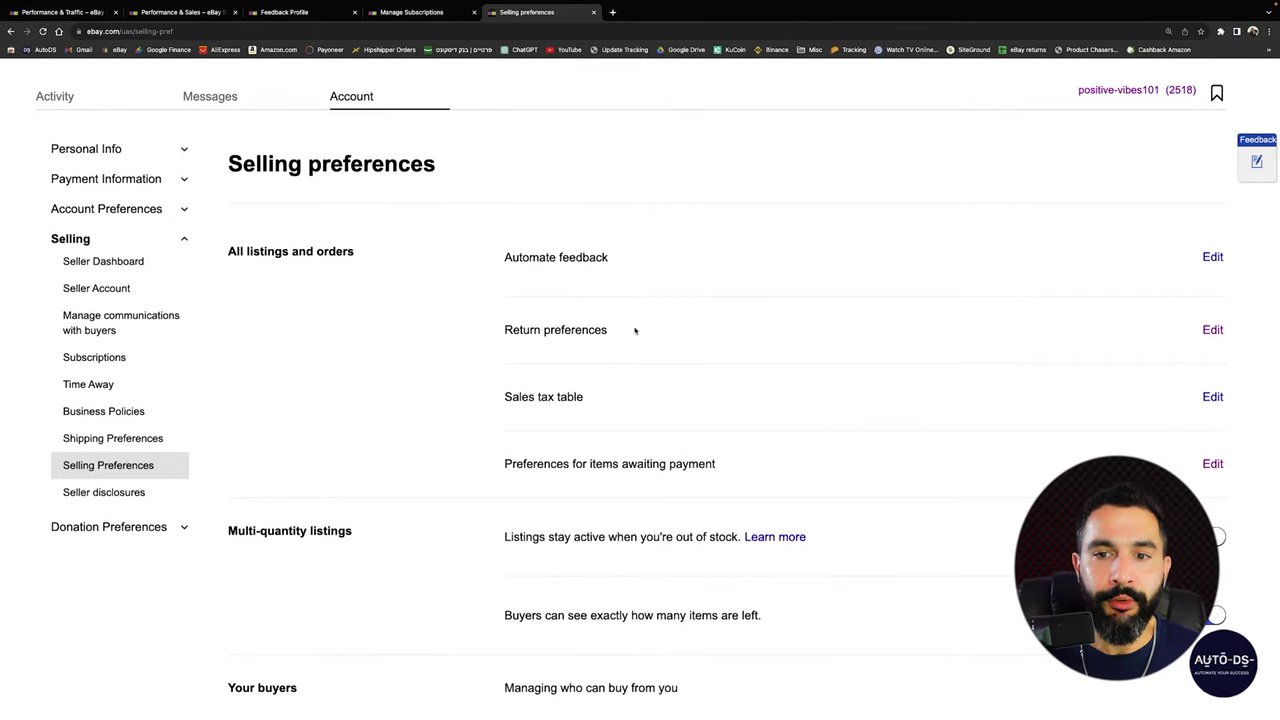
scroll(934, 334, down, 10)
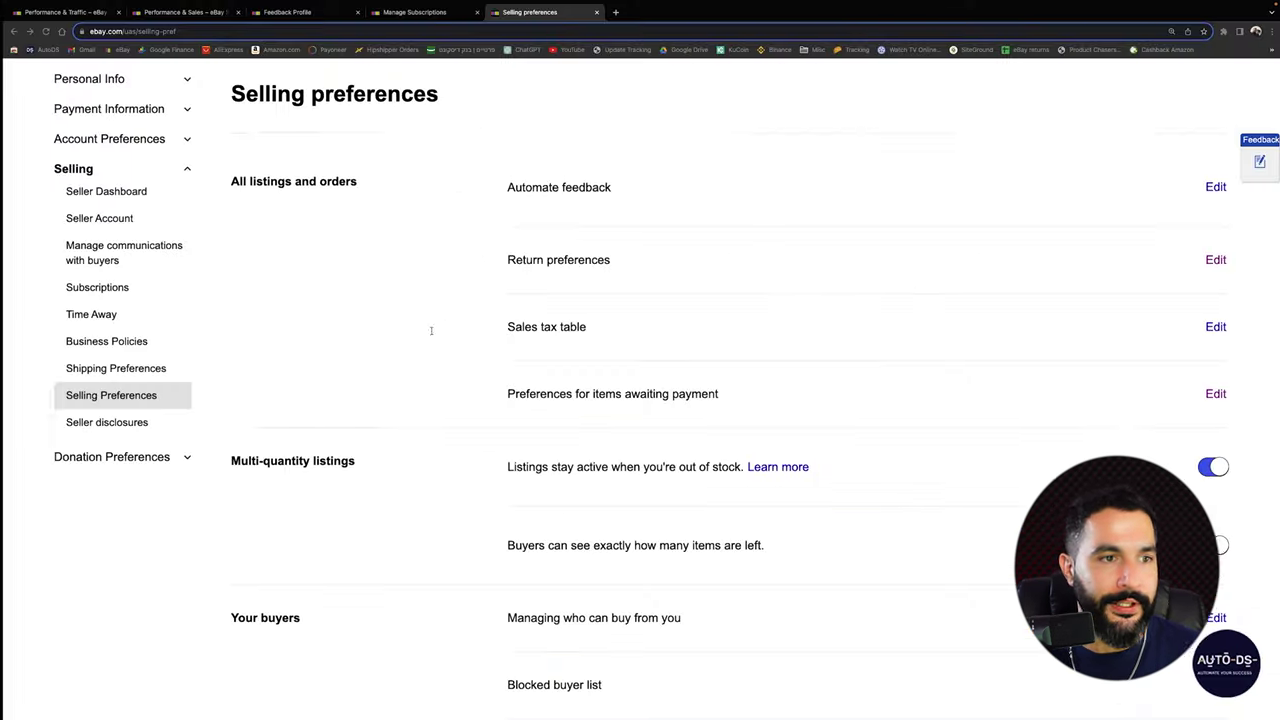
scroll(451, 391, down, 2)
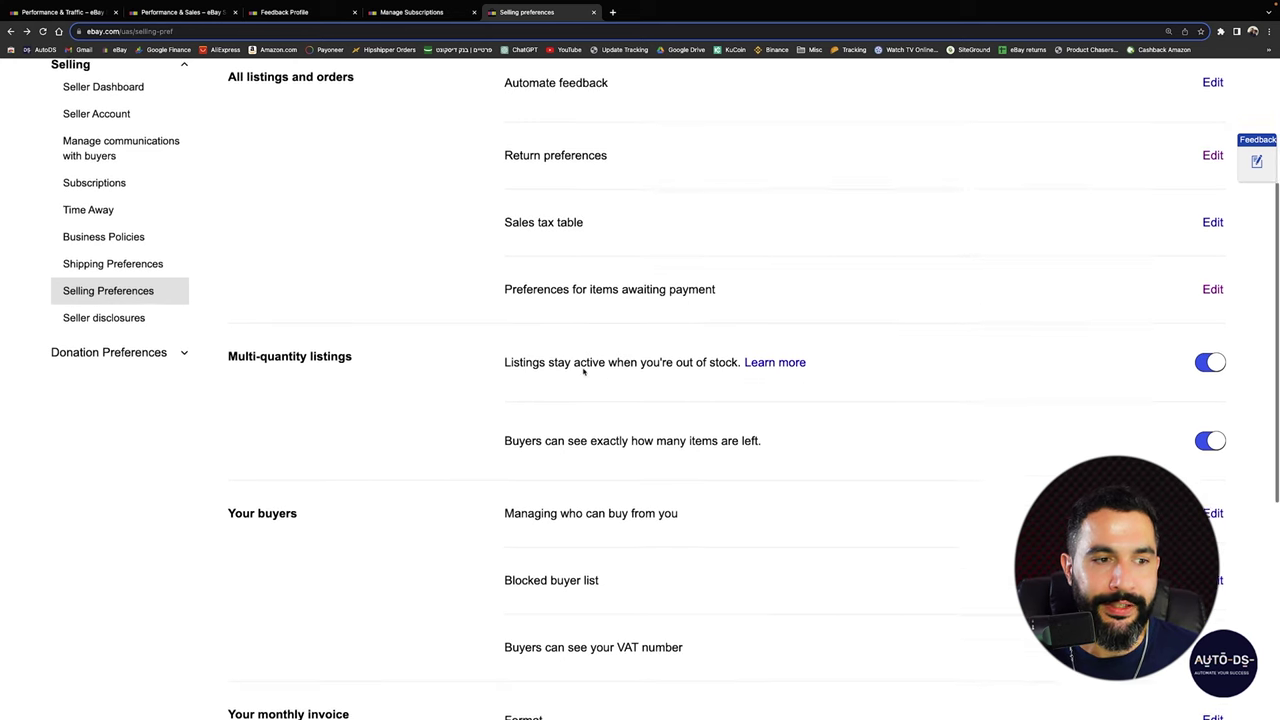
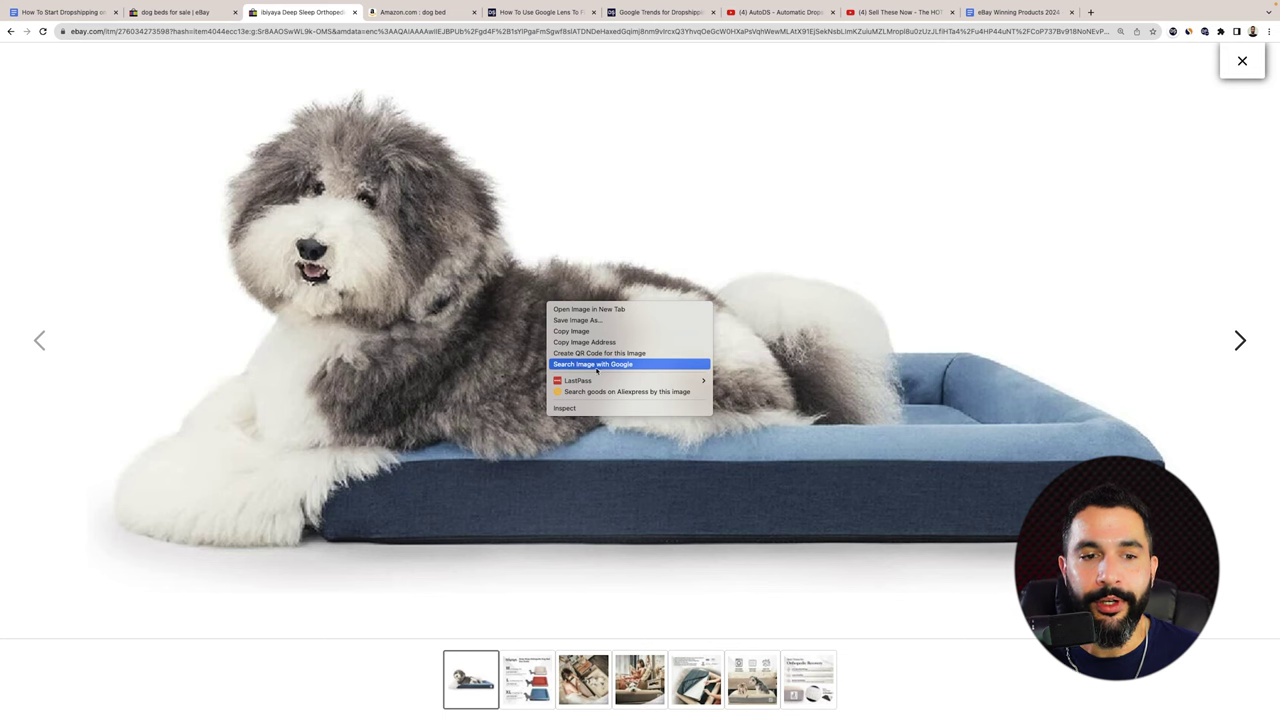
Search the ibiyaya dog bed photo with Google Lens and open the matching Amazon product page
click(597, 366)
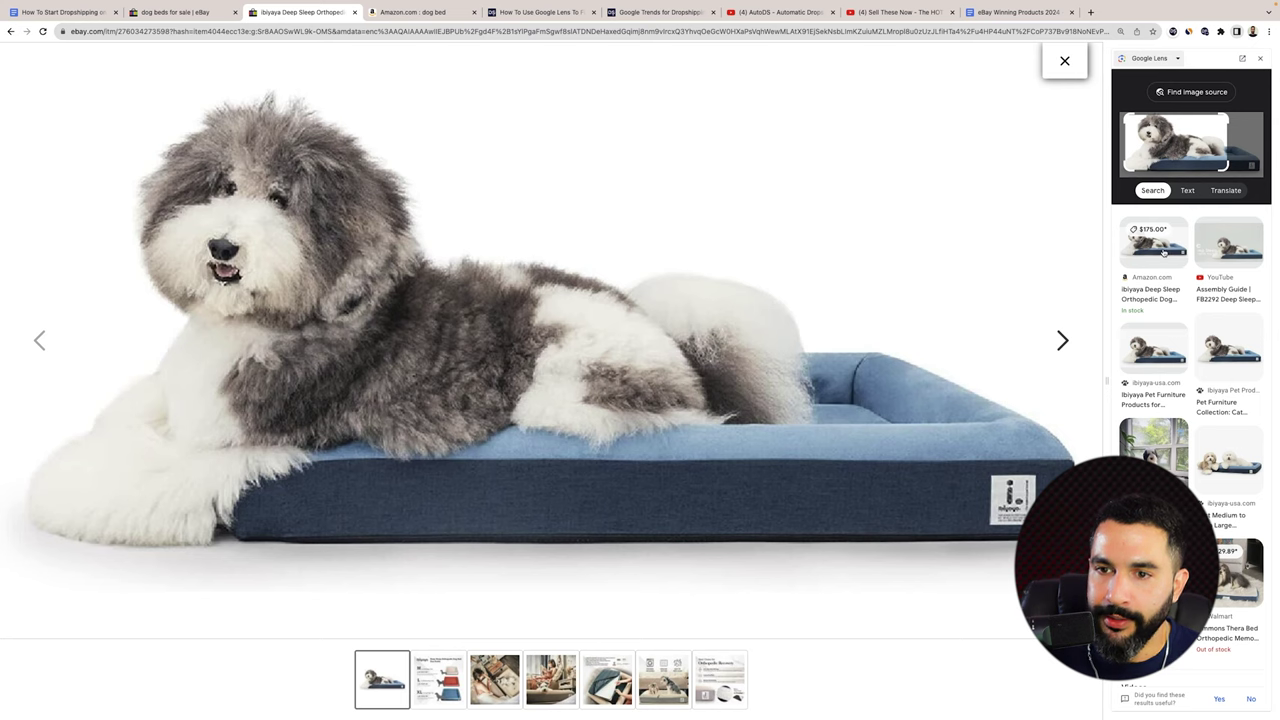
click(1163, 253)
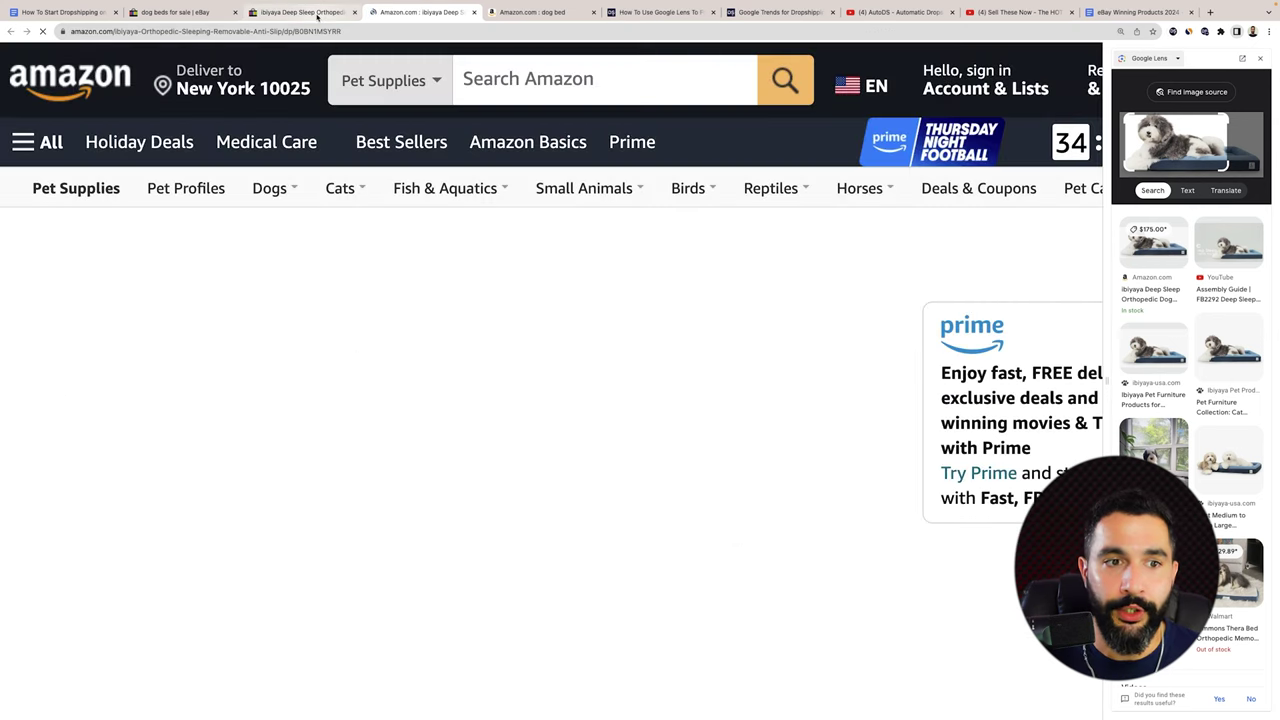
Return to the ibiyaya dog bed listing on eBay, close the enlarged photo and check the selling price
click(317, 13)
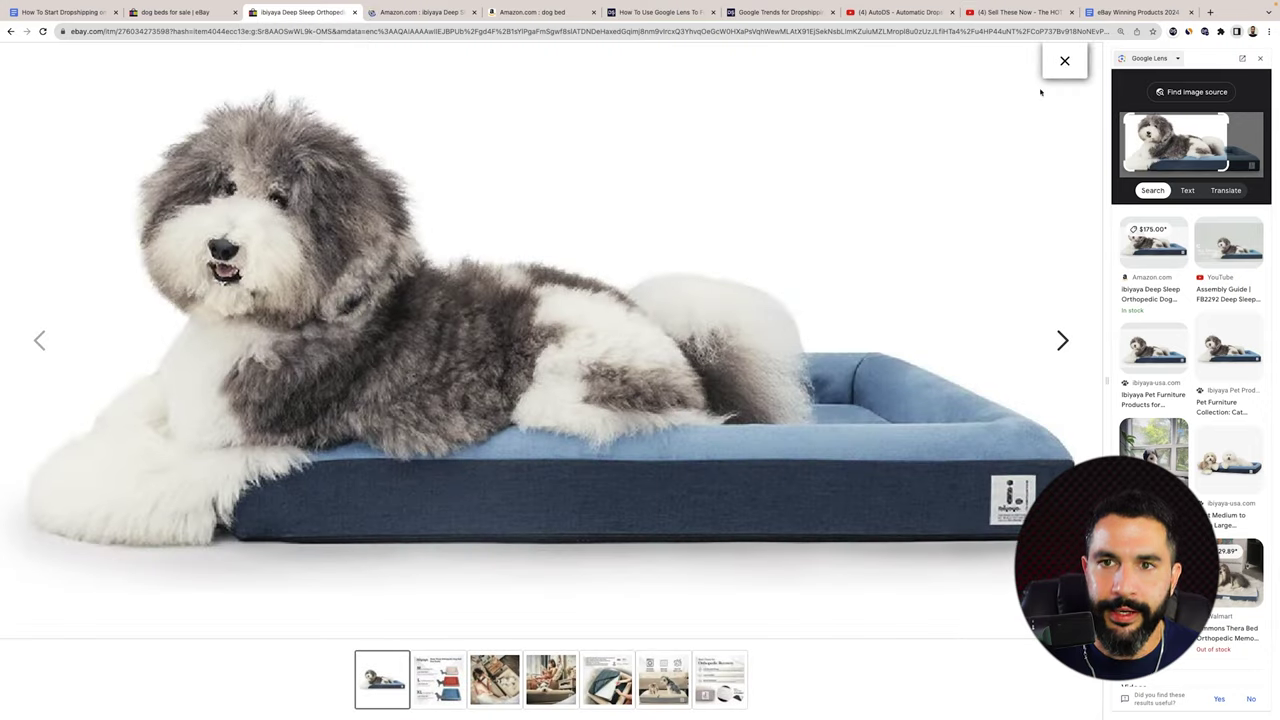
click(1064, 62)
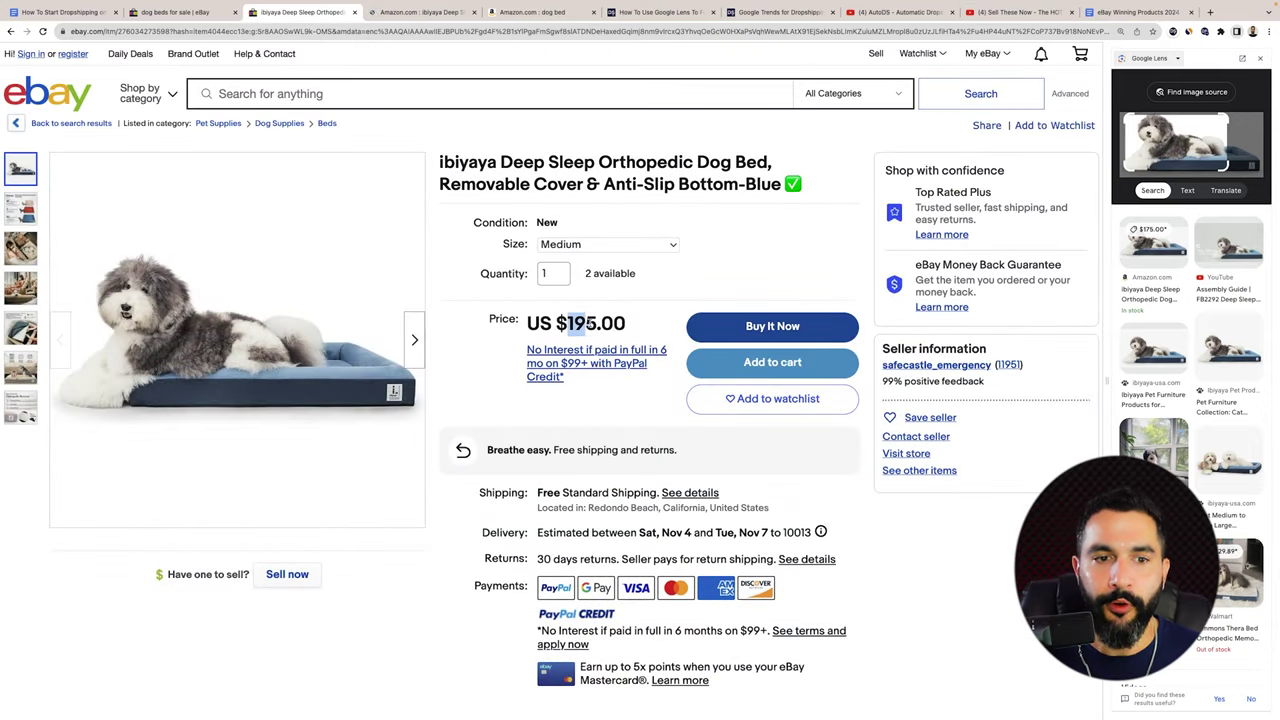
click(626, 324)
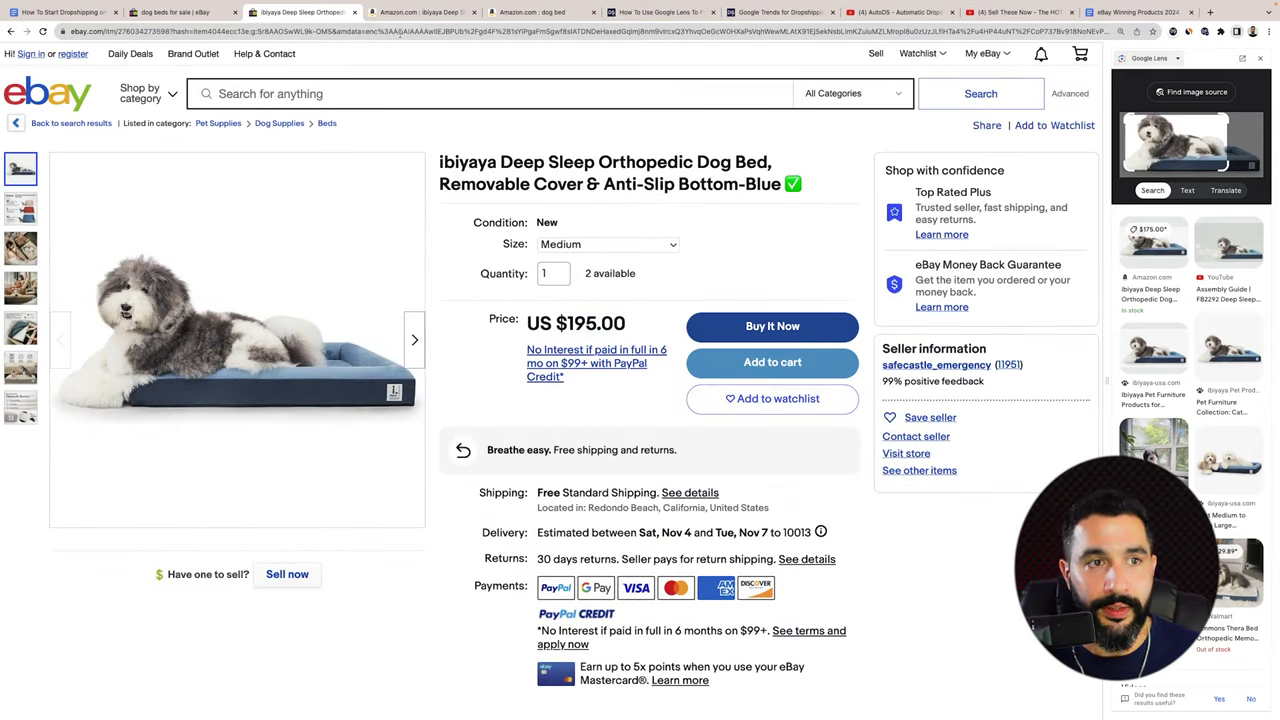
Examine the price and delivery details of the ibiyaya dog bed on Amazon to compare them with the eBay listing
click(411, 14)
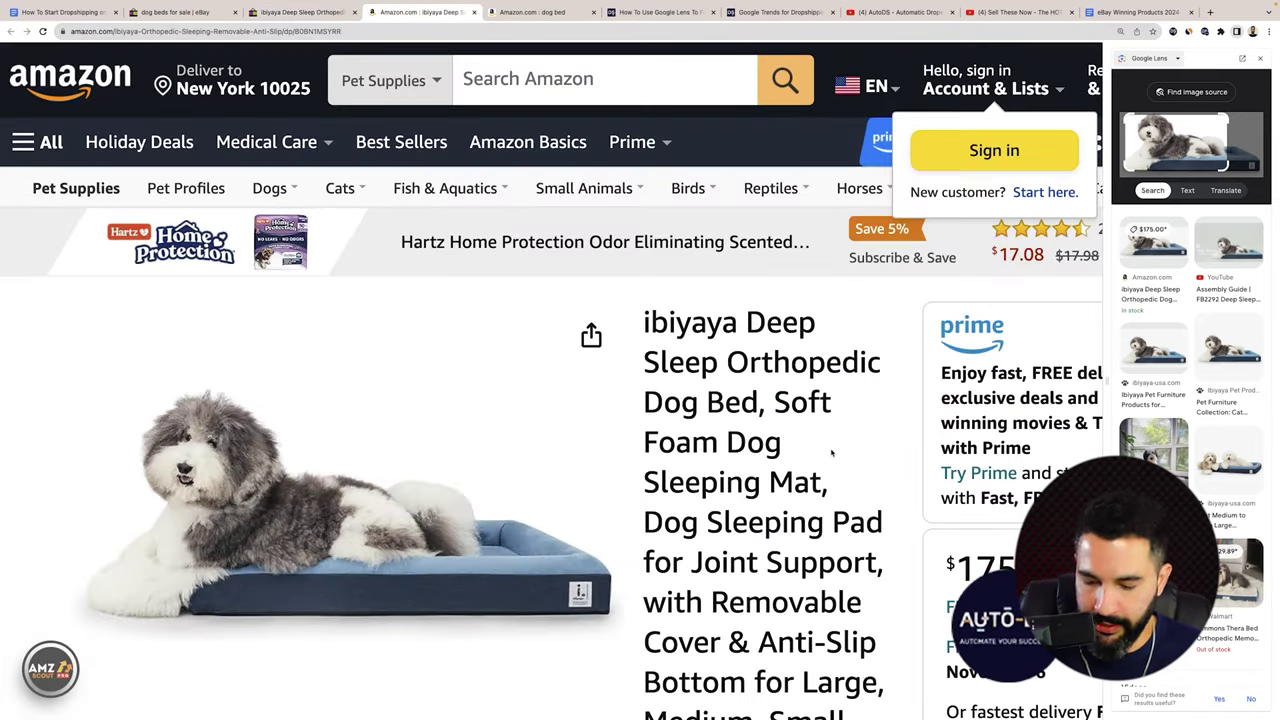
key(super+minus)
key(super+minus)
key(super+minus)
scroll(831, 453, down, 3)
key(super+plus)
key(super+plus)
key(super+plus)
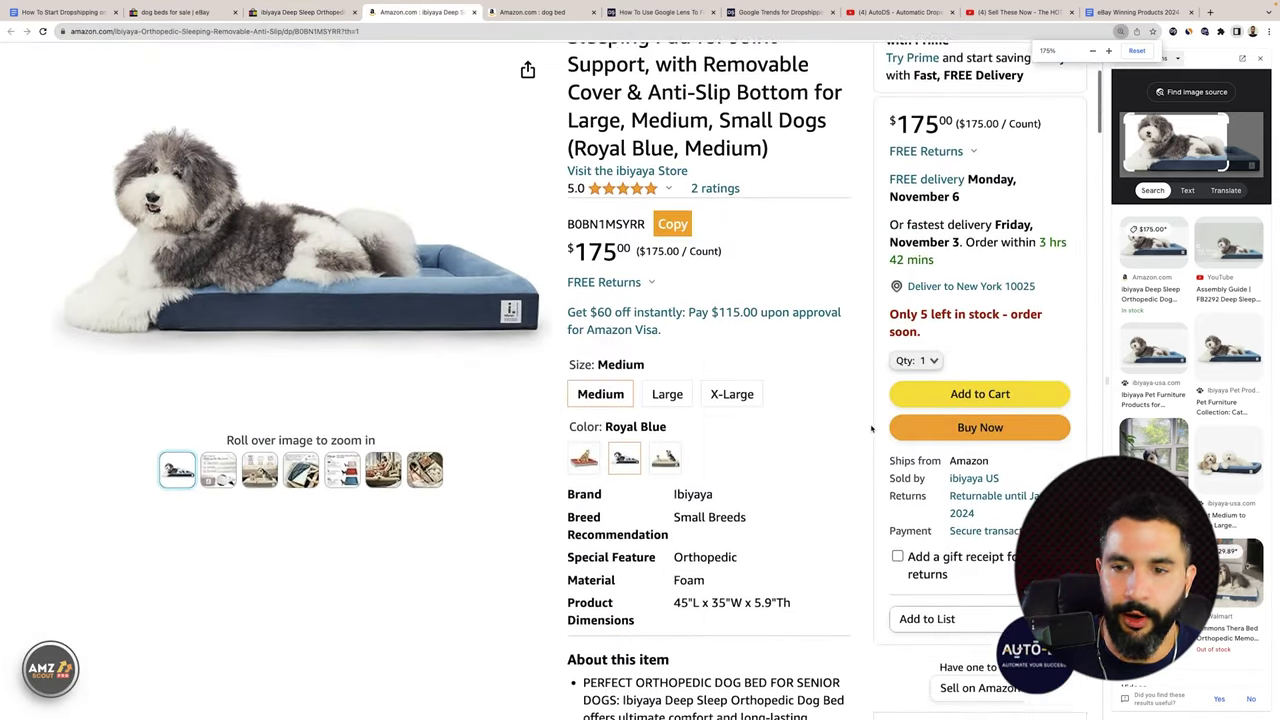
scroll(871, 428, down, 1)
scroll(1190, 300, down, 5)
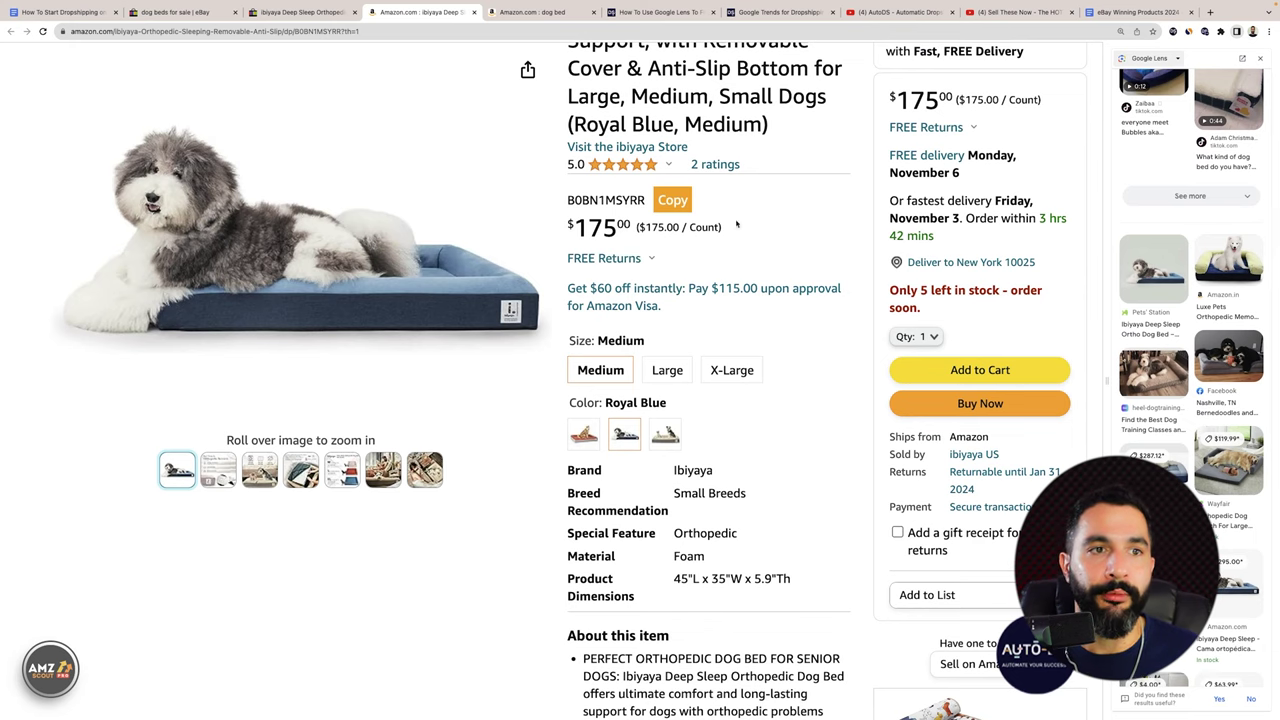
click(313, 14)
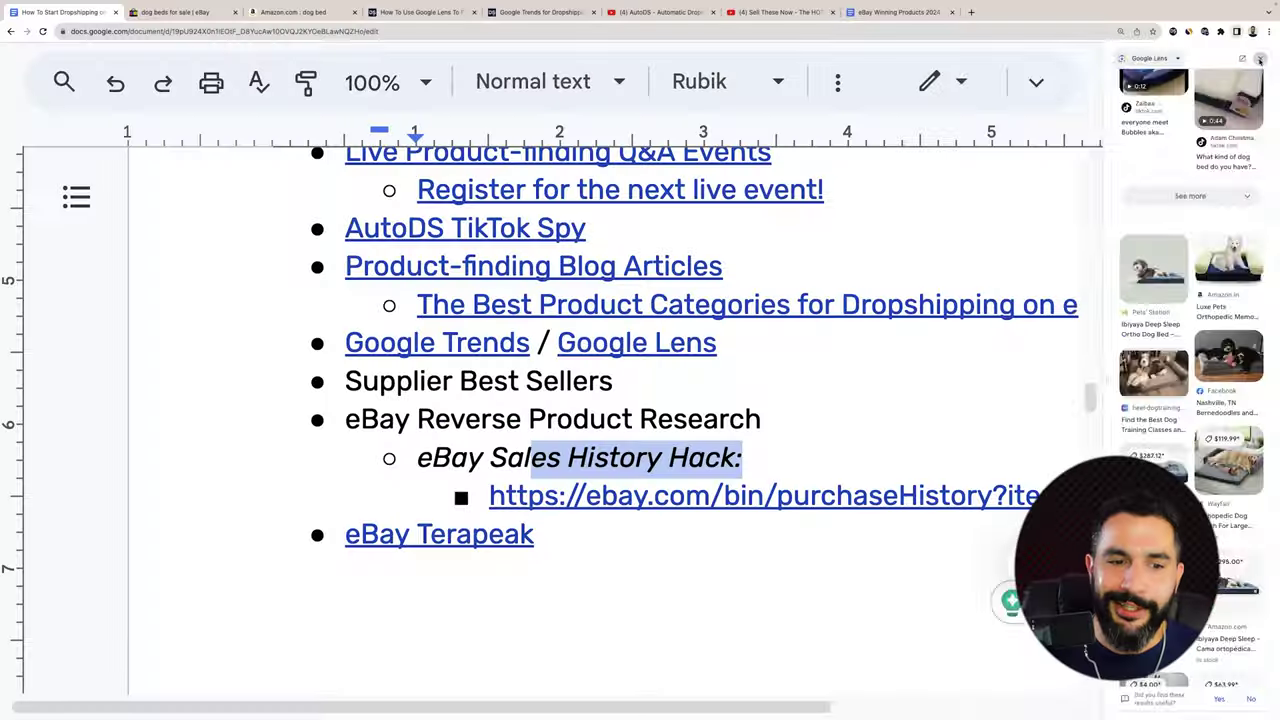
In the guide, highlight the eBay Sales History Hack entry and select the purchase history URL beneath it
click(757, 450)
drag(767, 461, 450, 458)
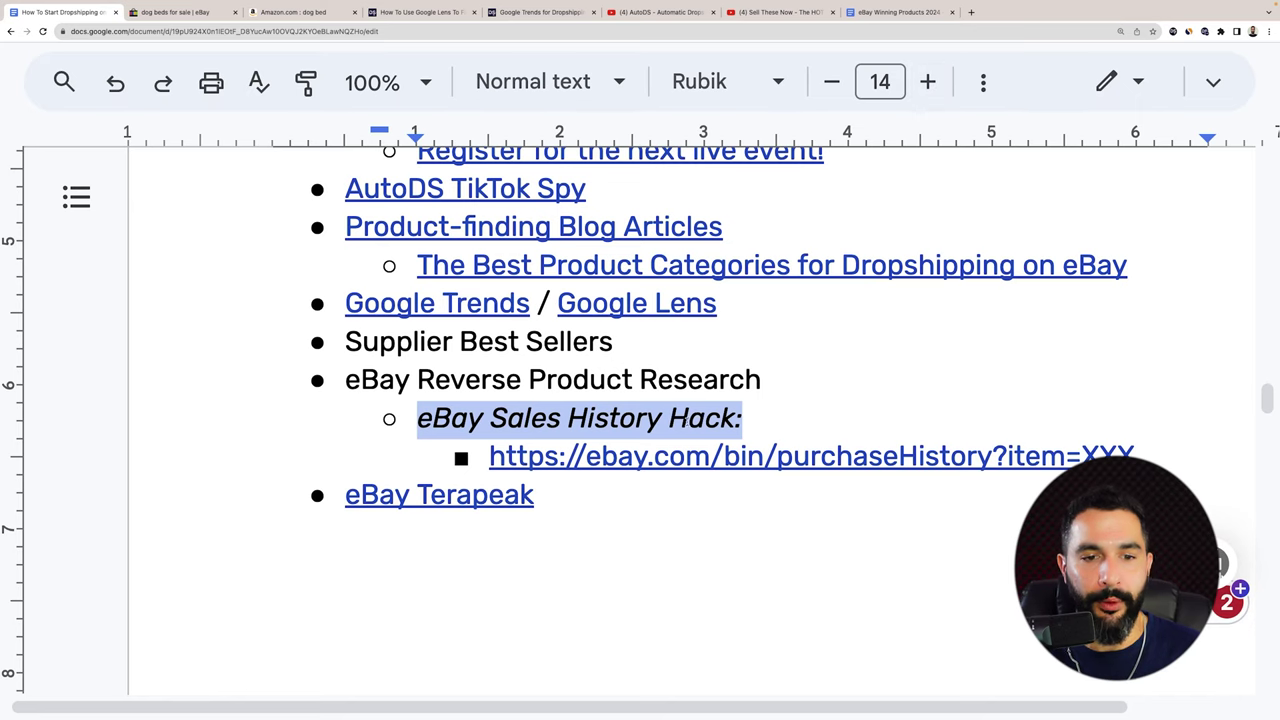
click(685, 418)
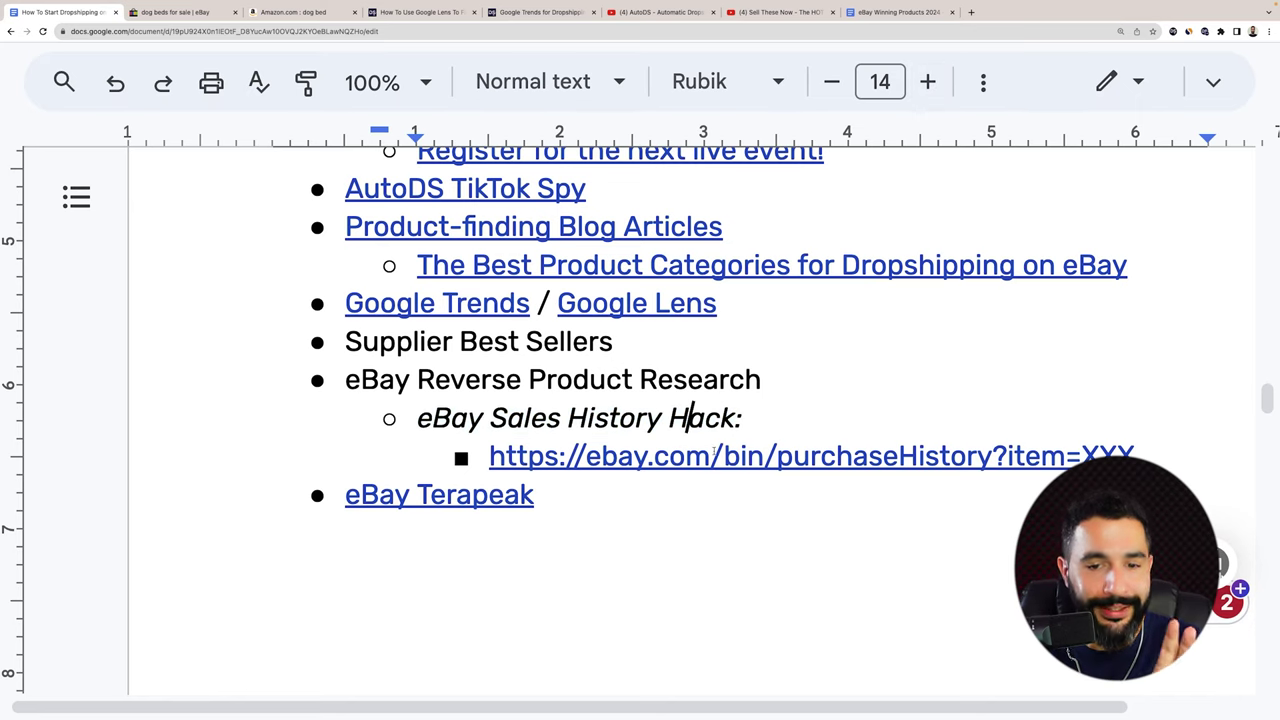
drag(1173, 459, 526, 458)
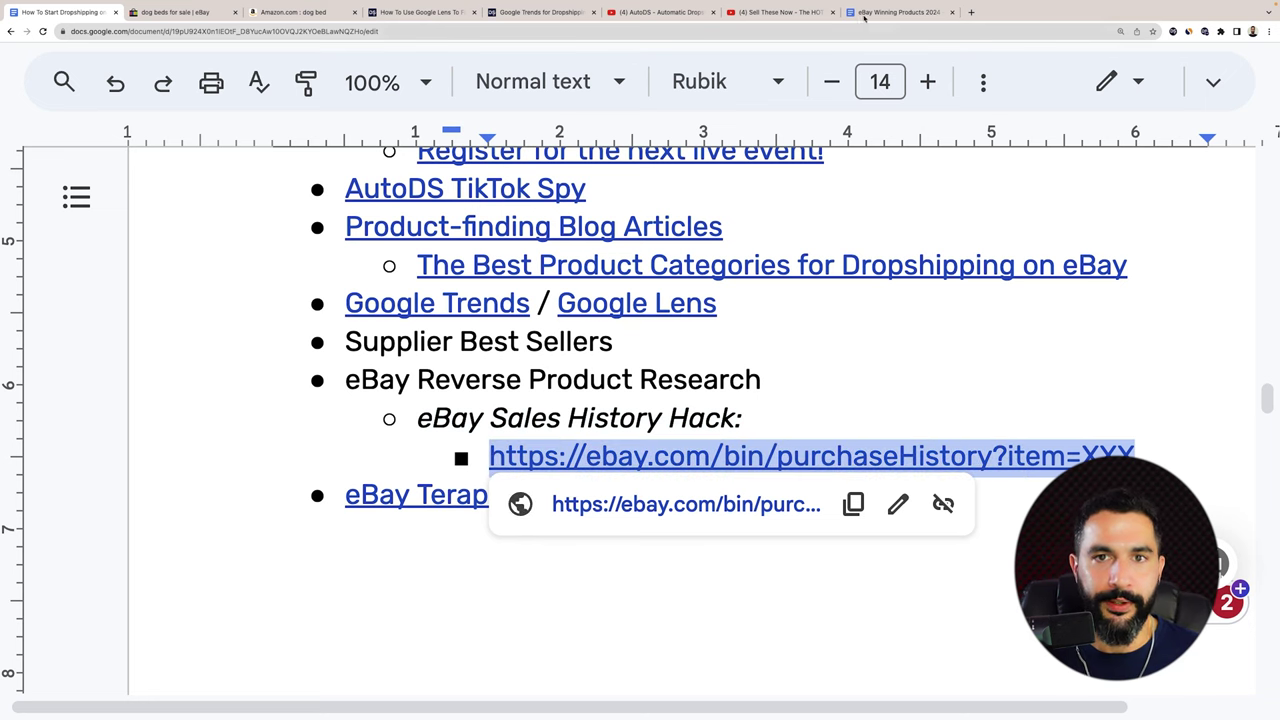
Open the eBay listing for the No Pull Dog Pet Harness Adjustable Control Vest and examine its title
click(970, 11)
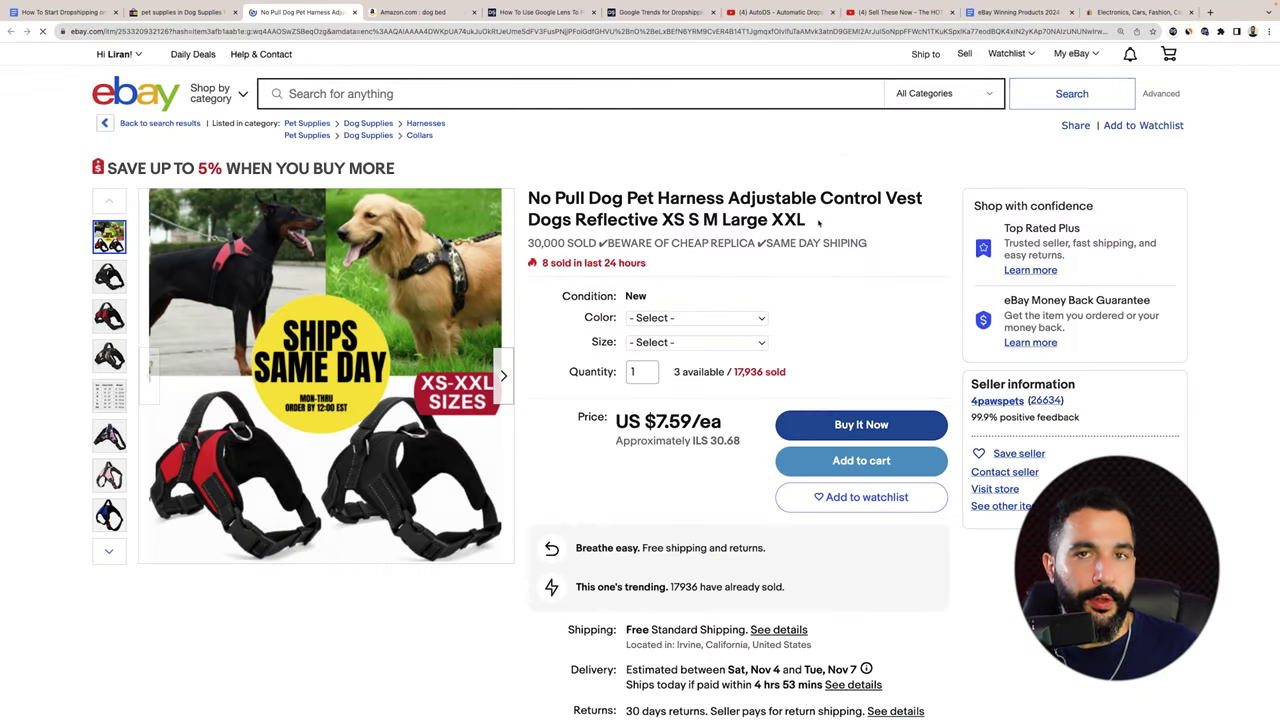
drag(814, 220, 636, 204)
click(636, 204)
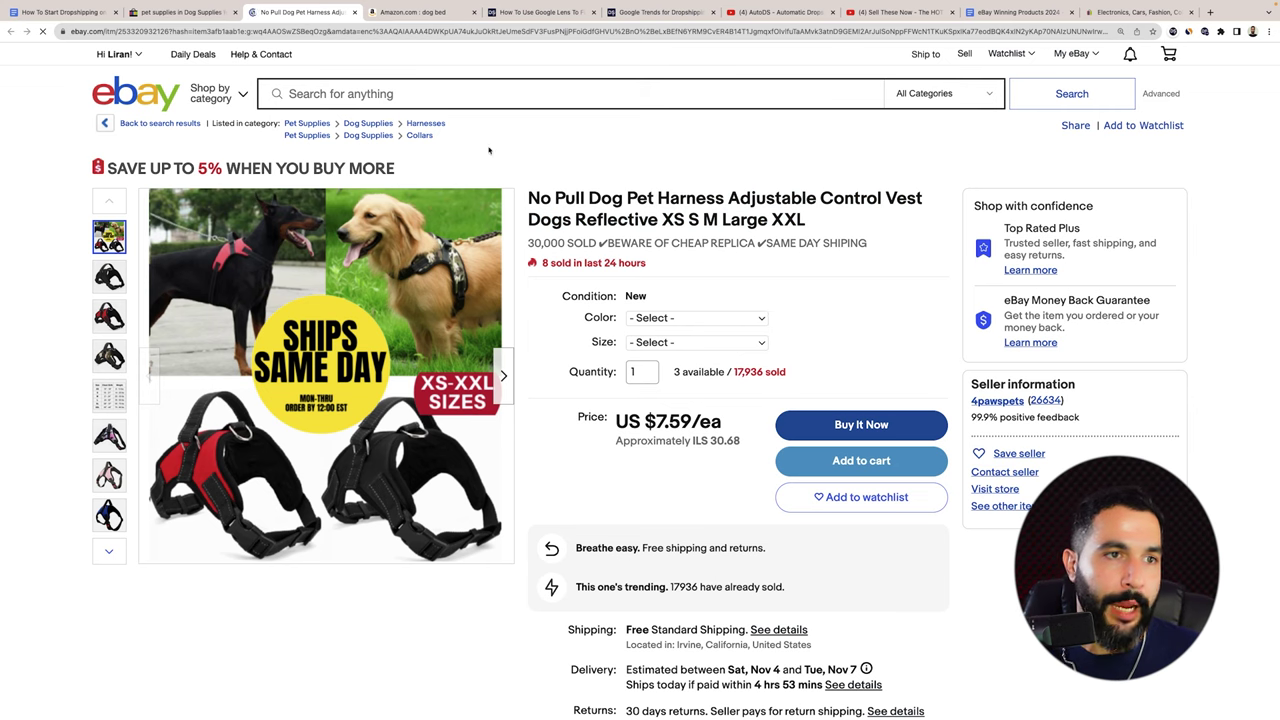
click(60, 12)
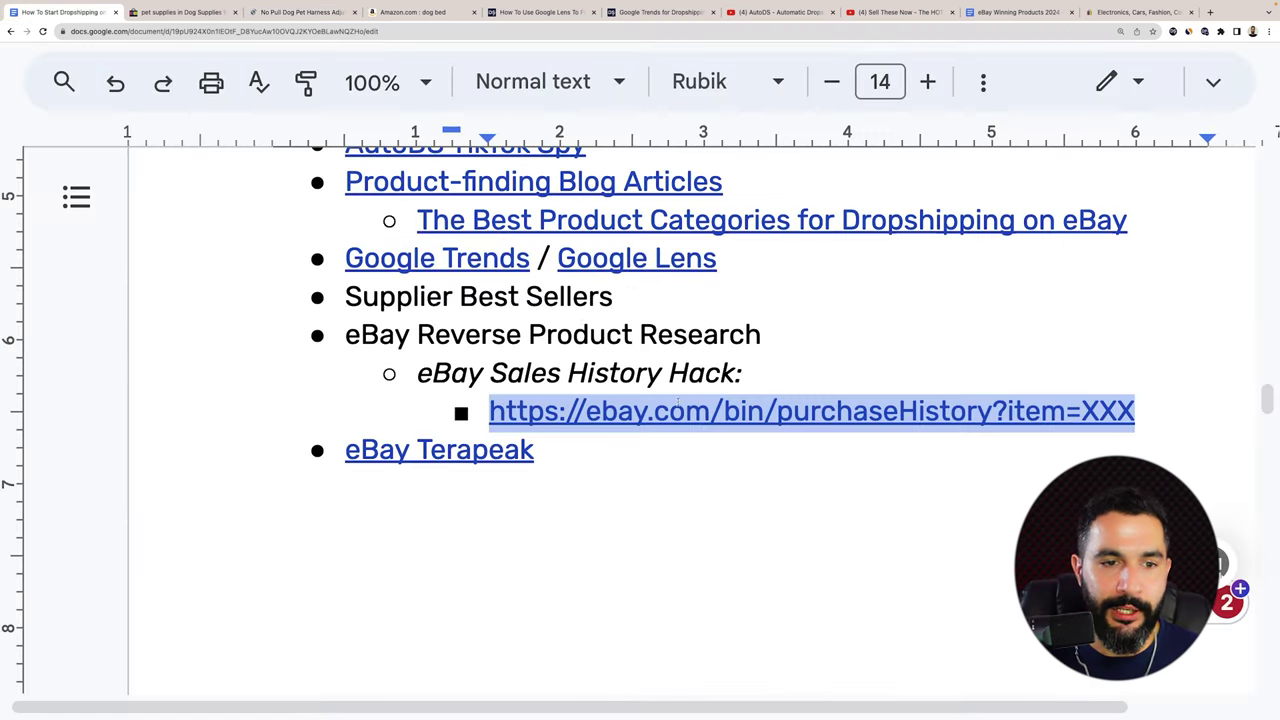
click(180, 12)
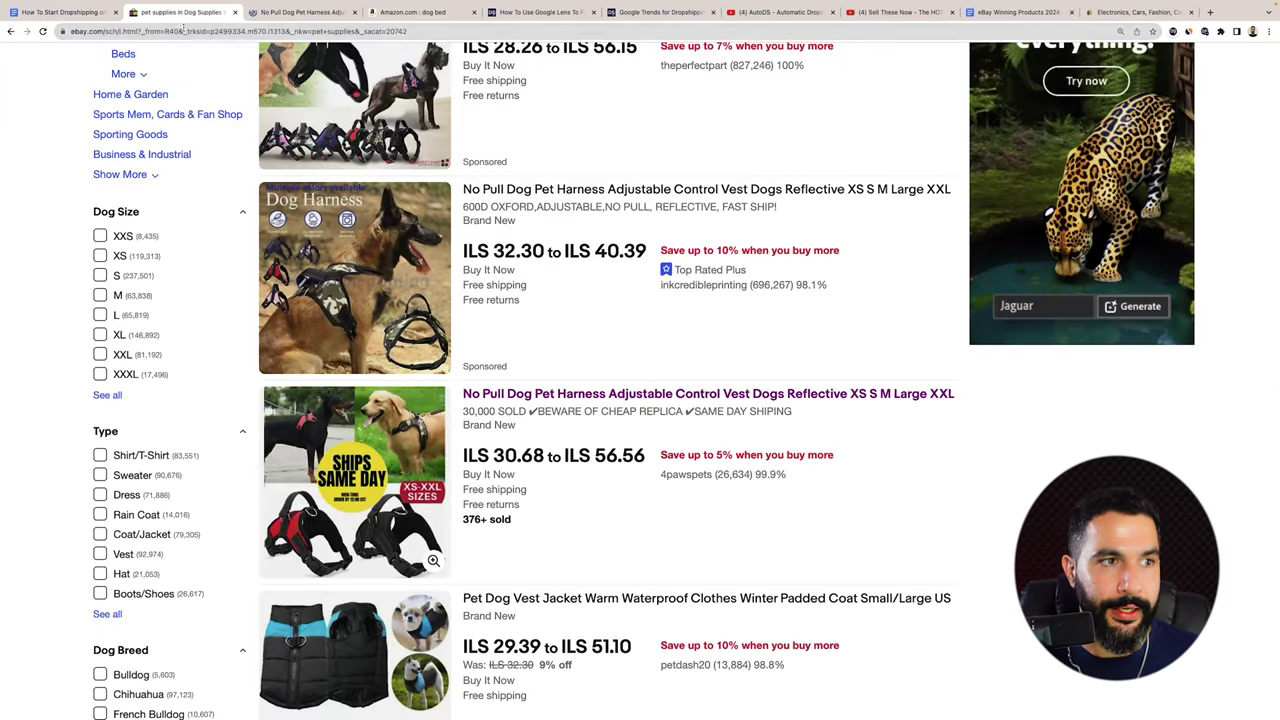
click(199, 31)
text(https://ebay.com/bin/purchaseHistory?item=XXX)
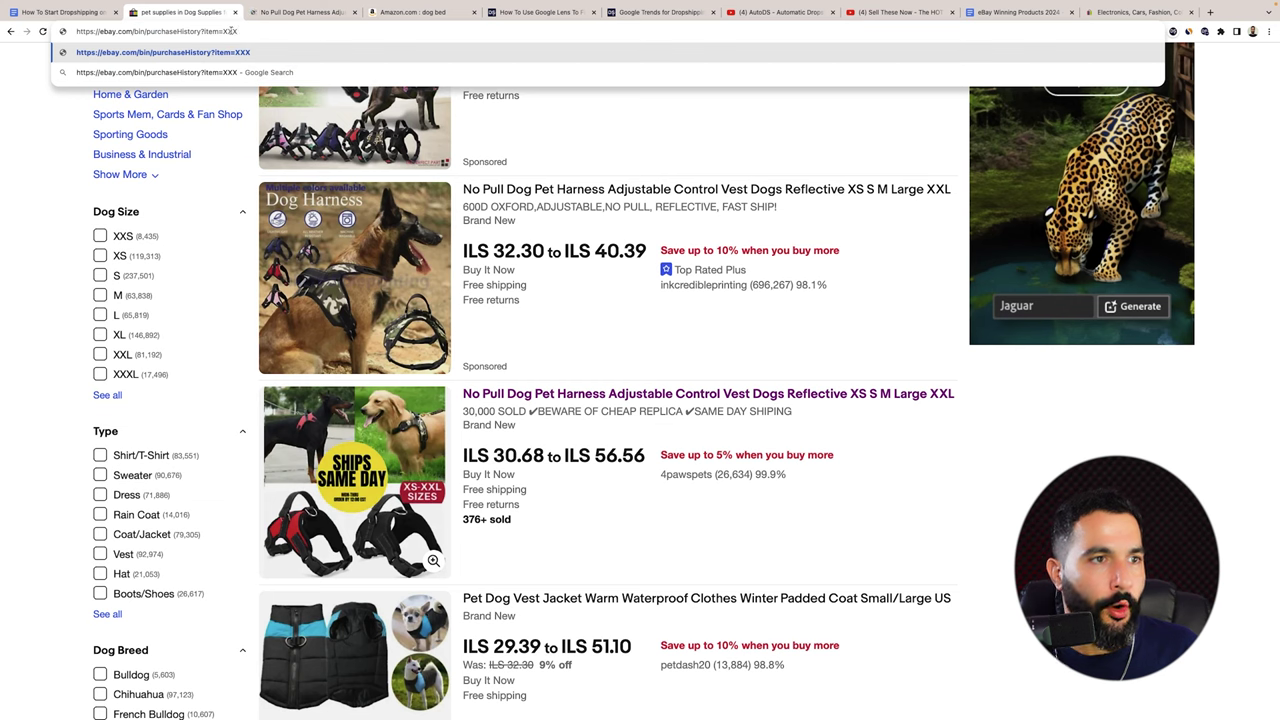
click(293, 13)
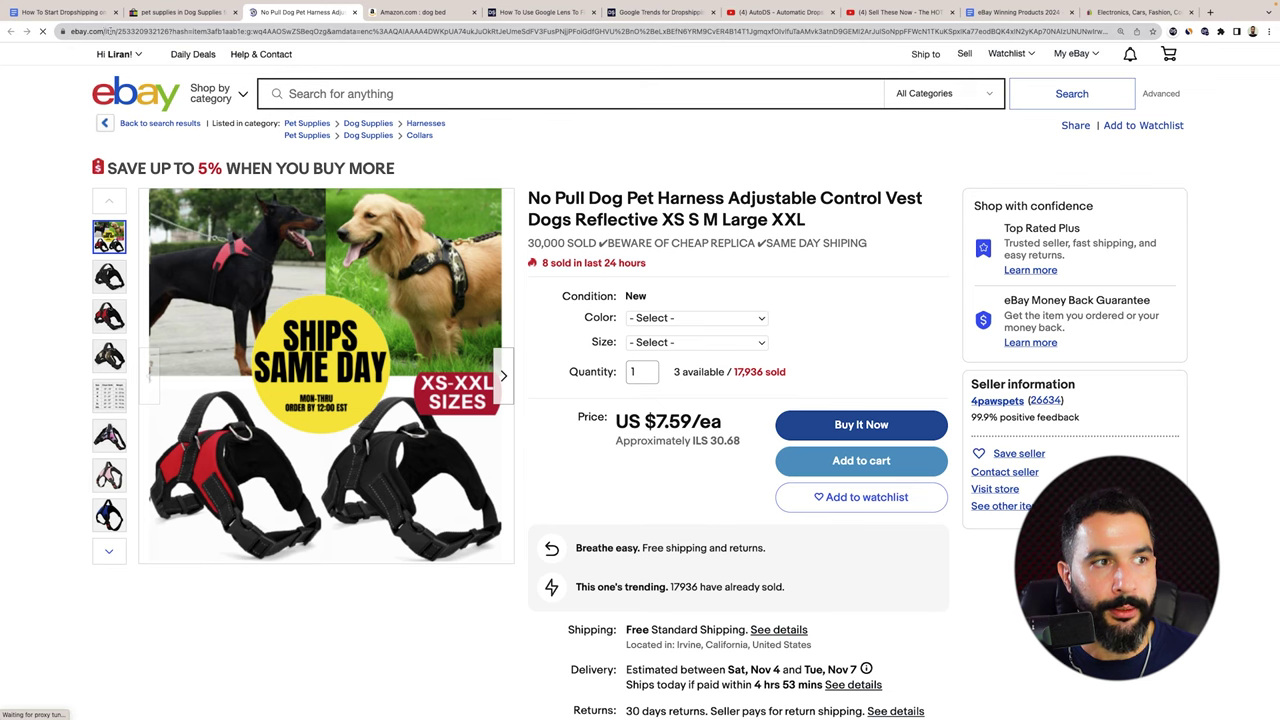
click(183, 31)
double_click(184, 31)
key(super+c)
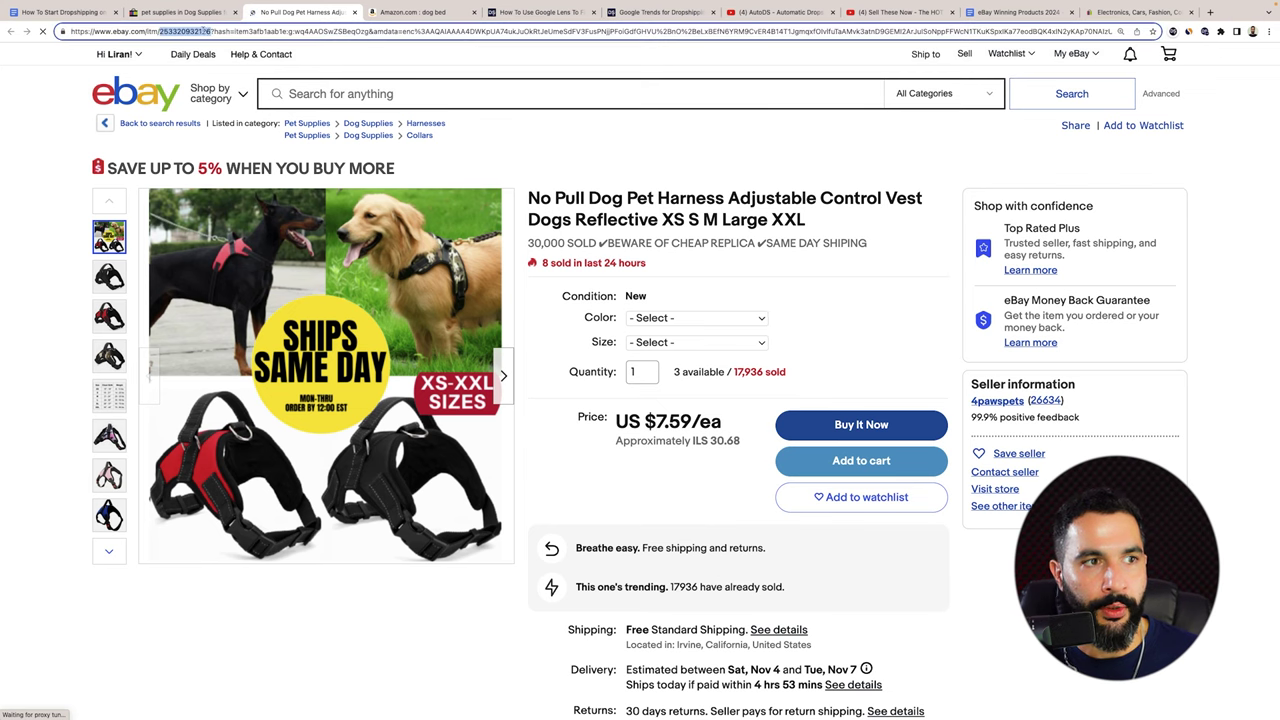
click(204, 13)
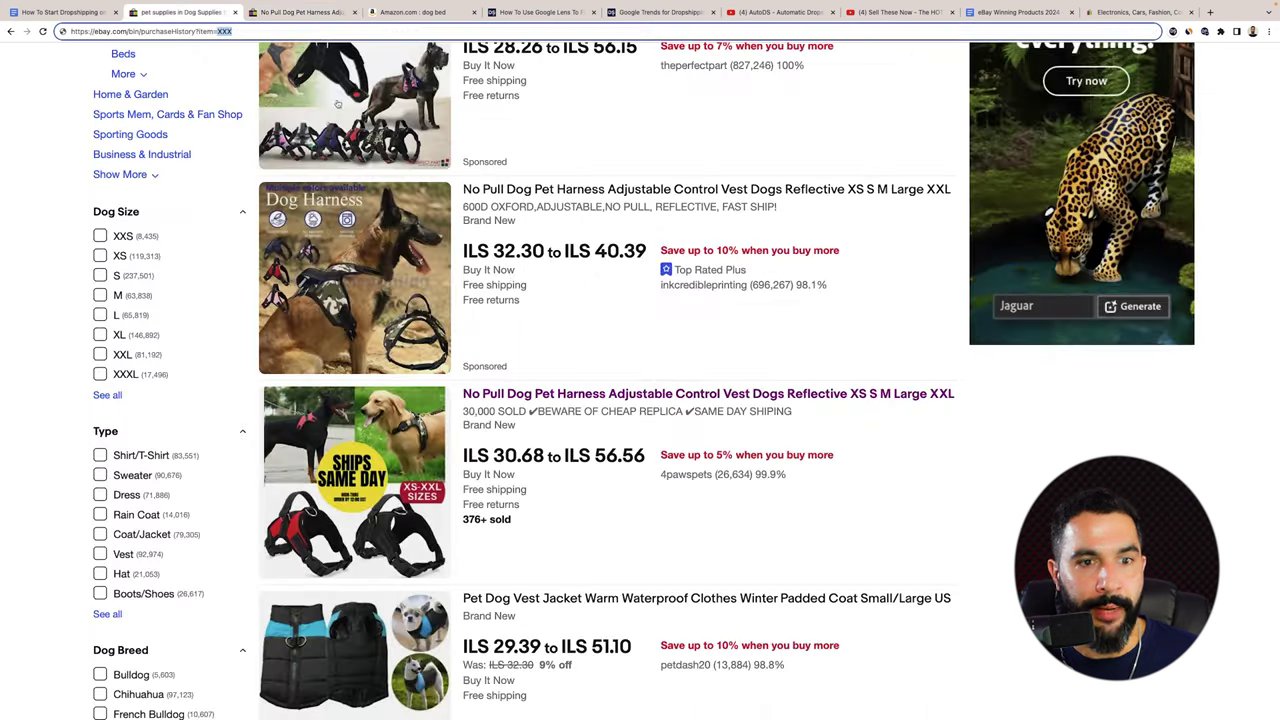
key(super+v)
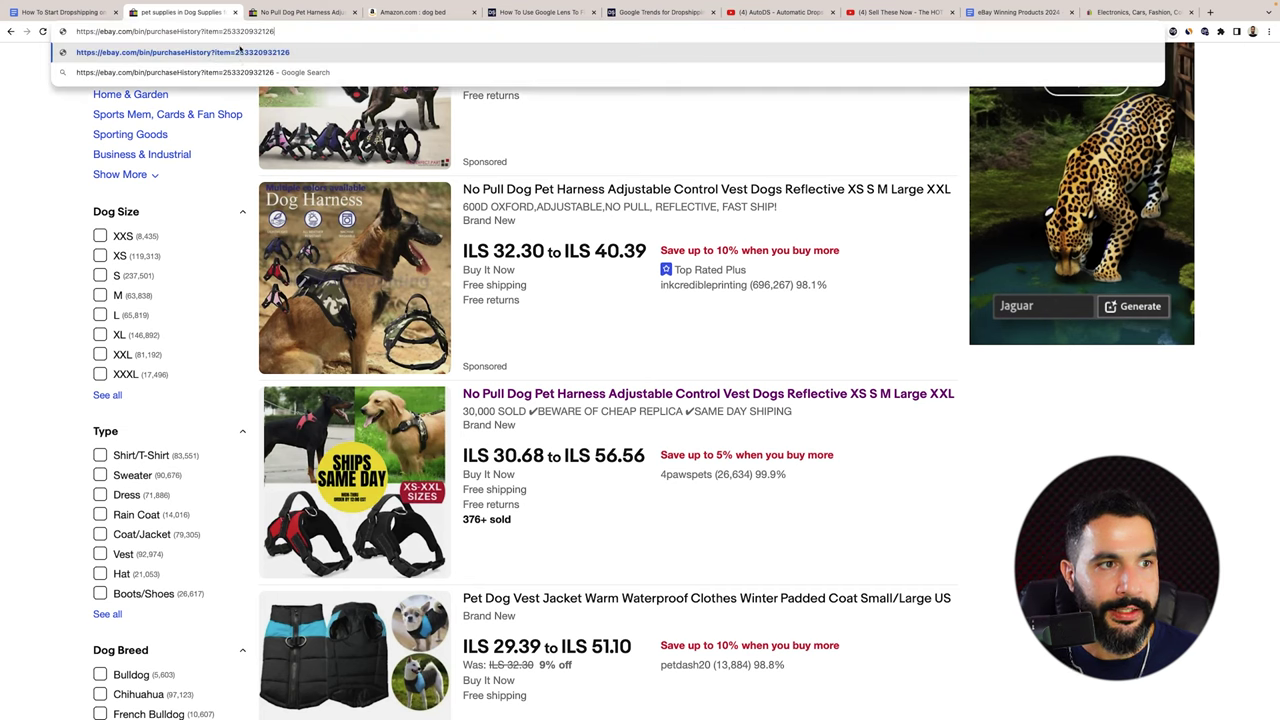
key(Return)
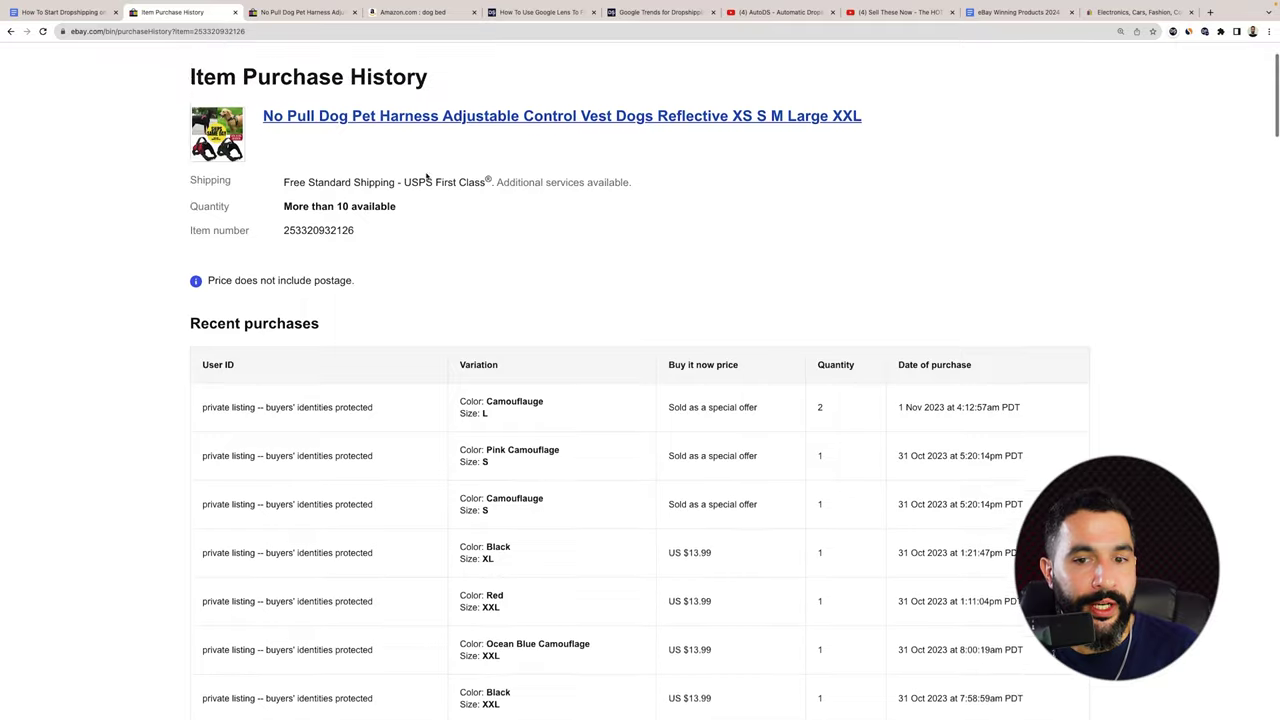
Examine the dates, variations, prices and quantities under Recent purchases for the dog harness listing
scroll(427, 176, up, 1)
scroll(471, 189, down, 4)
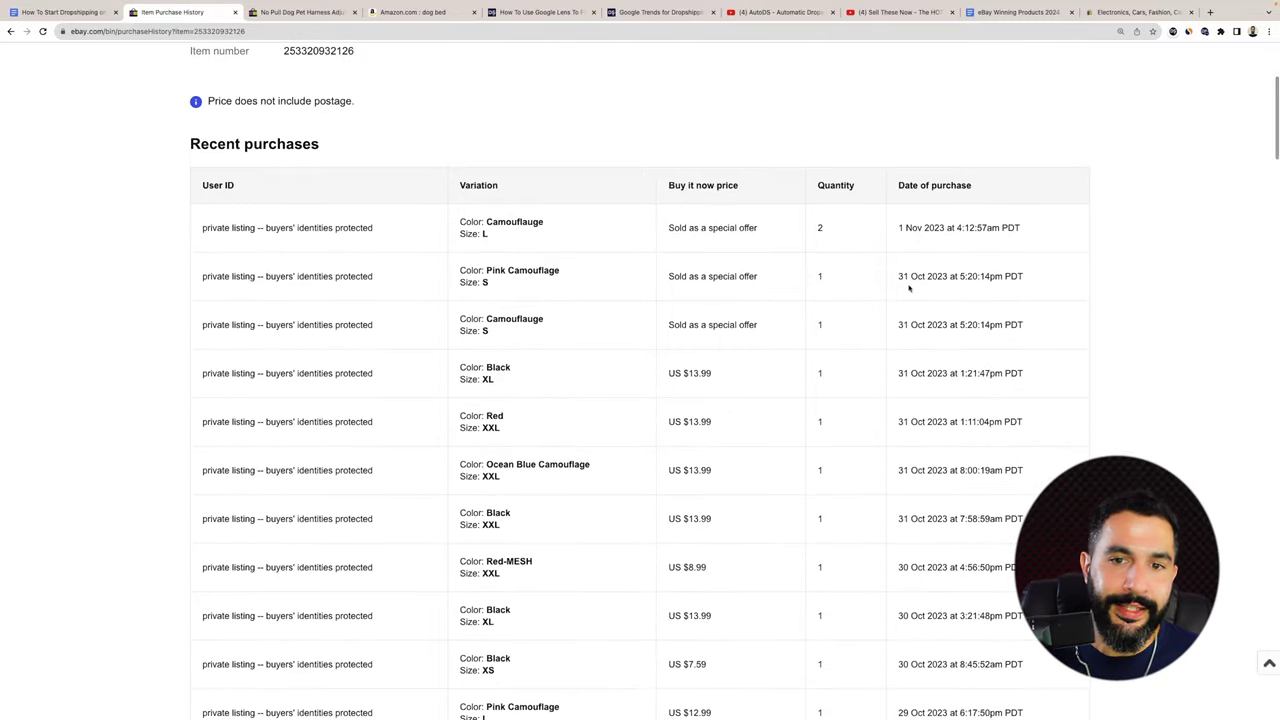
scroll(913, 280, down, 1)
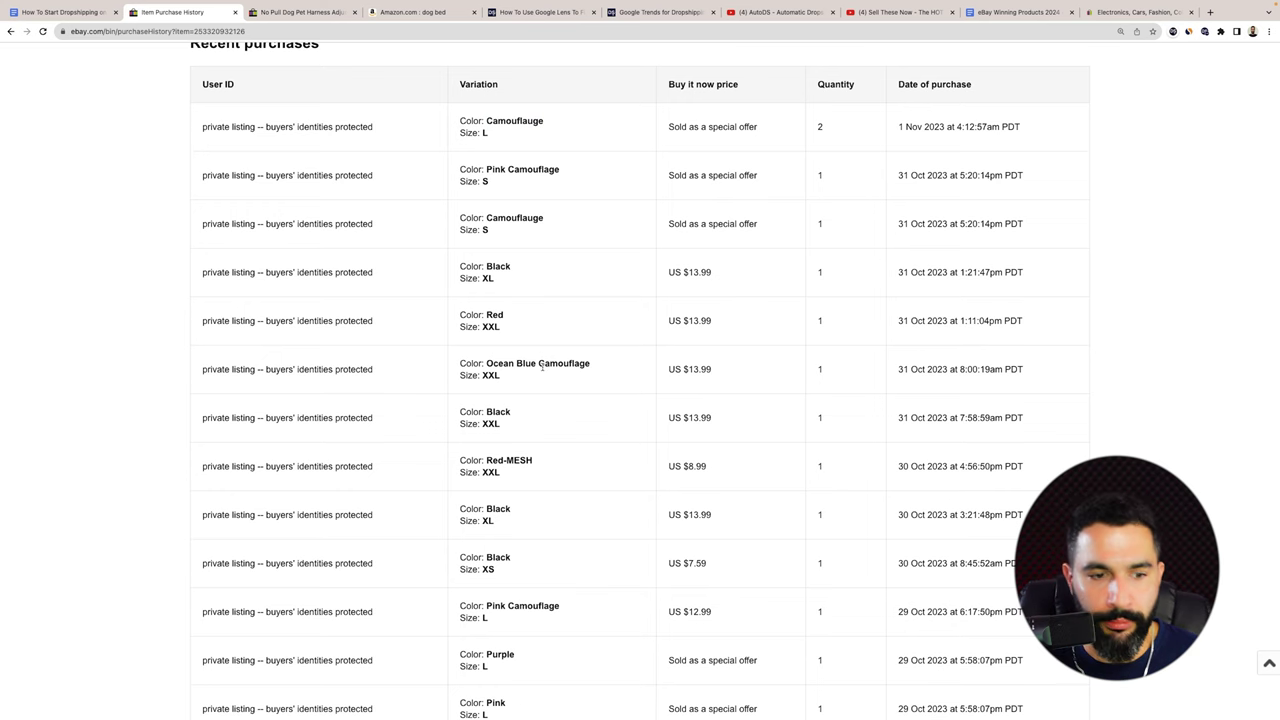
scroll(548, 365, down, 5)
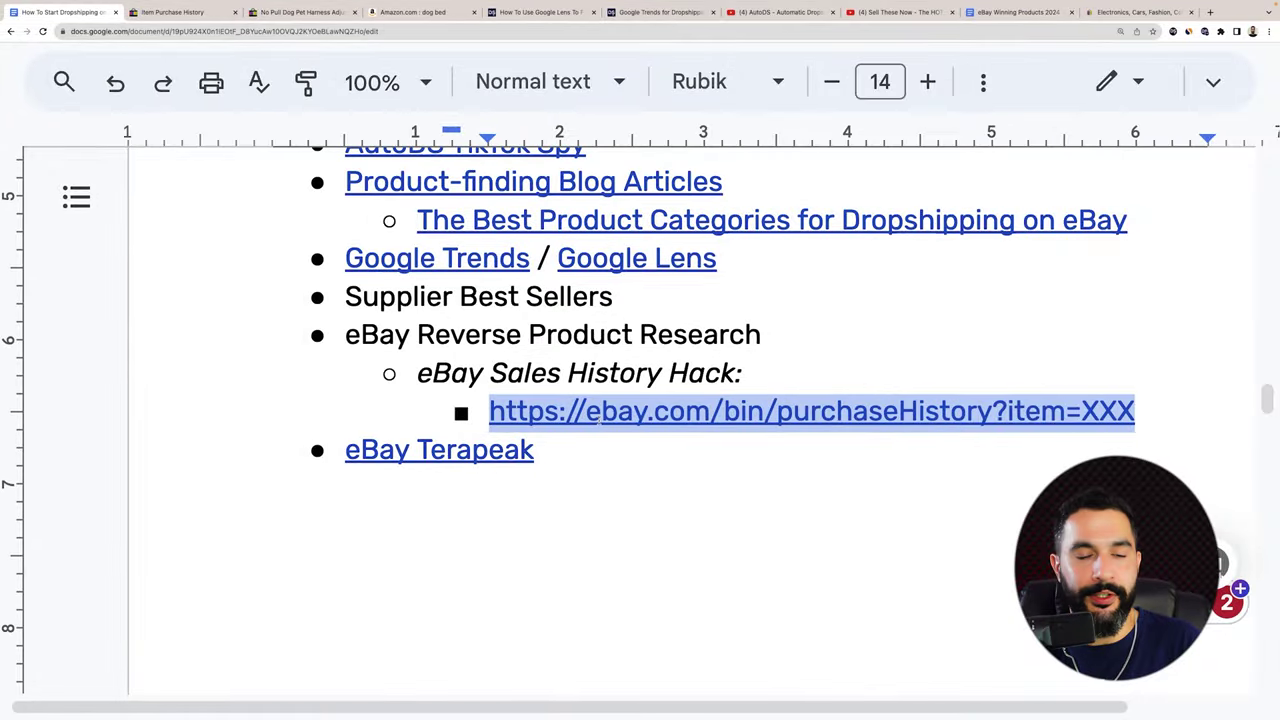
Return to the dropshipping guide and open its linked eBay Terapeak article
scroll(620, 420, down, 1)
scroll(640, 420, up, 2)
click(689, 423)
click(697, 464)
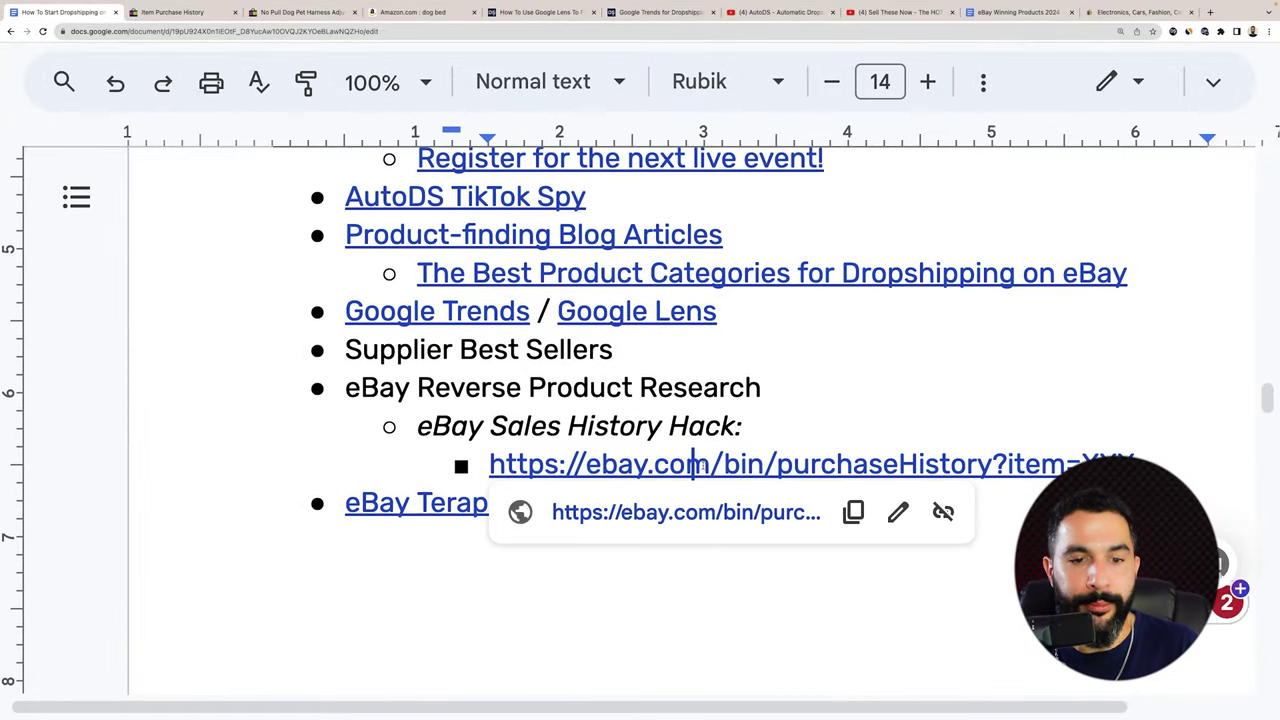
click(754, 512)
scroll(750, 515, up, 3)
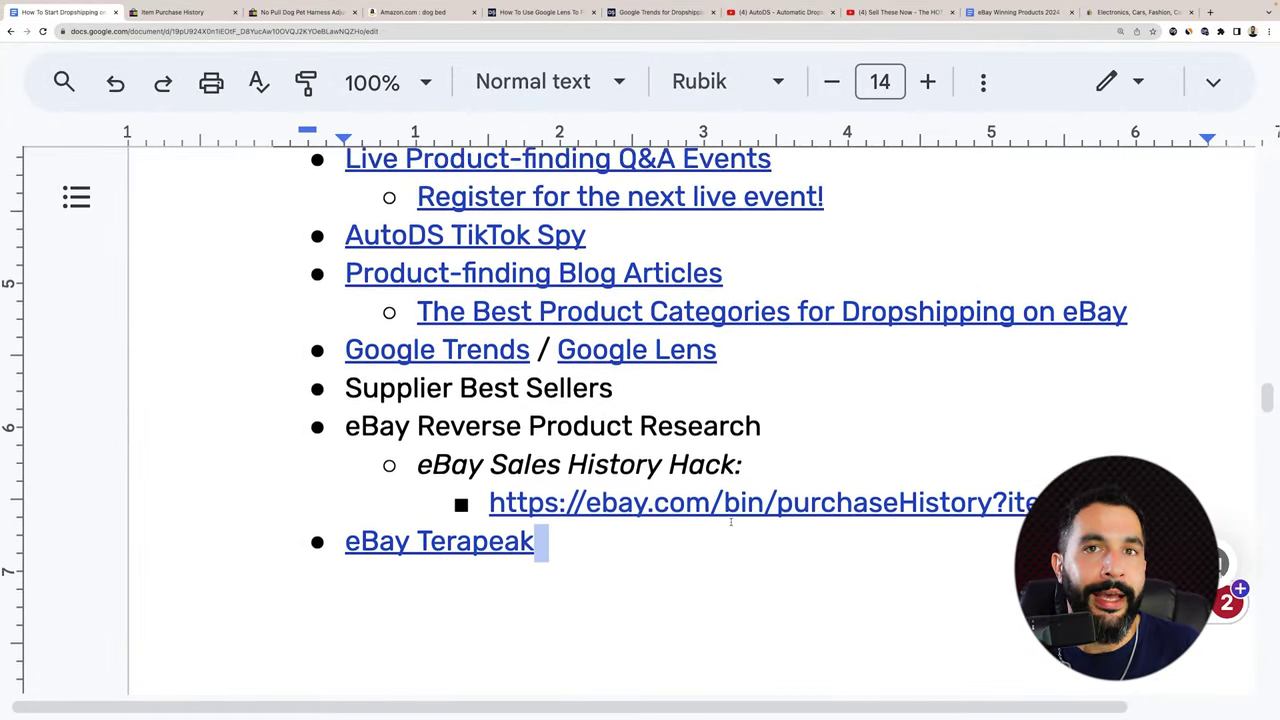
scroll(731, 521, down, 3)
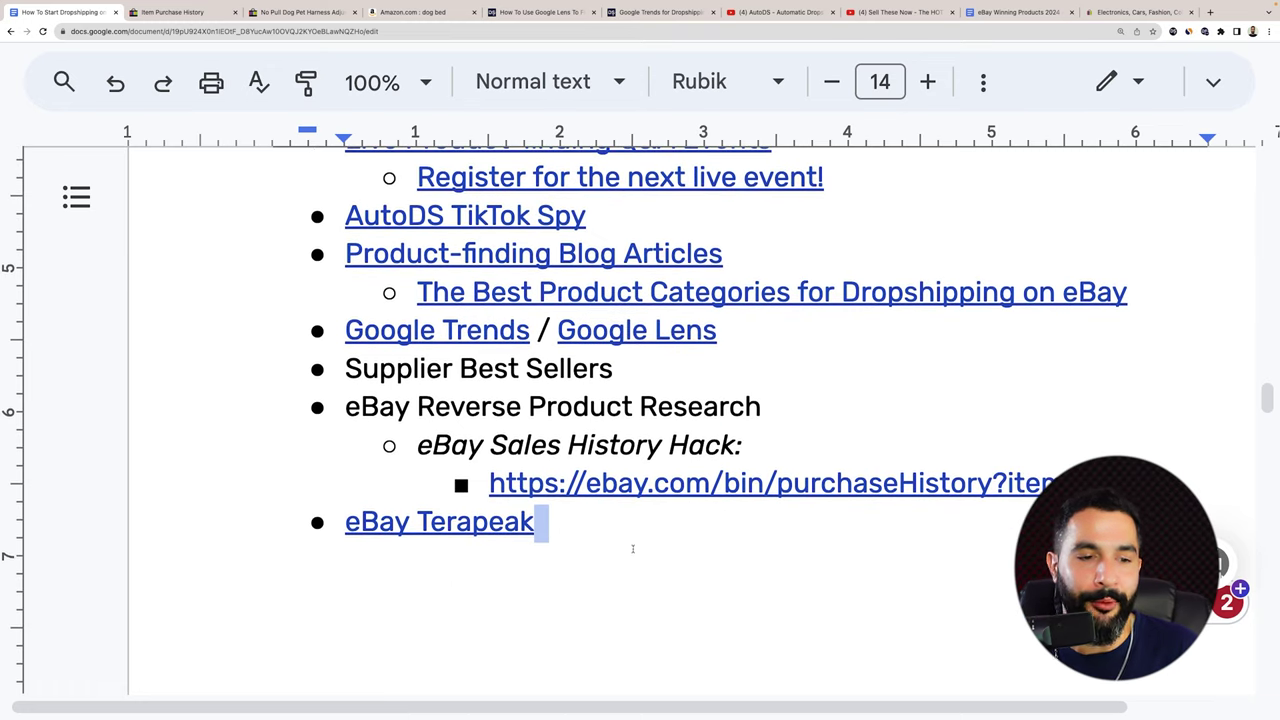
click(492, 524)
click(541, 571)
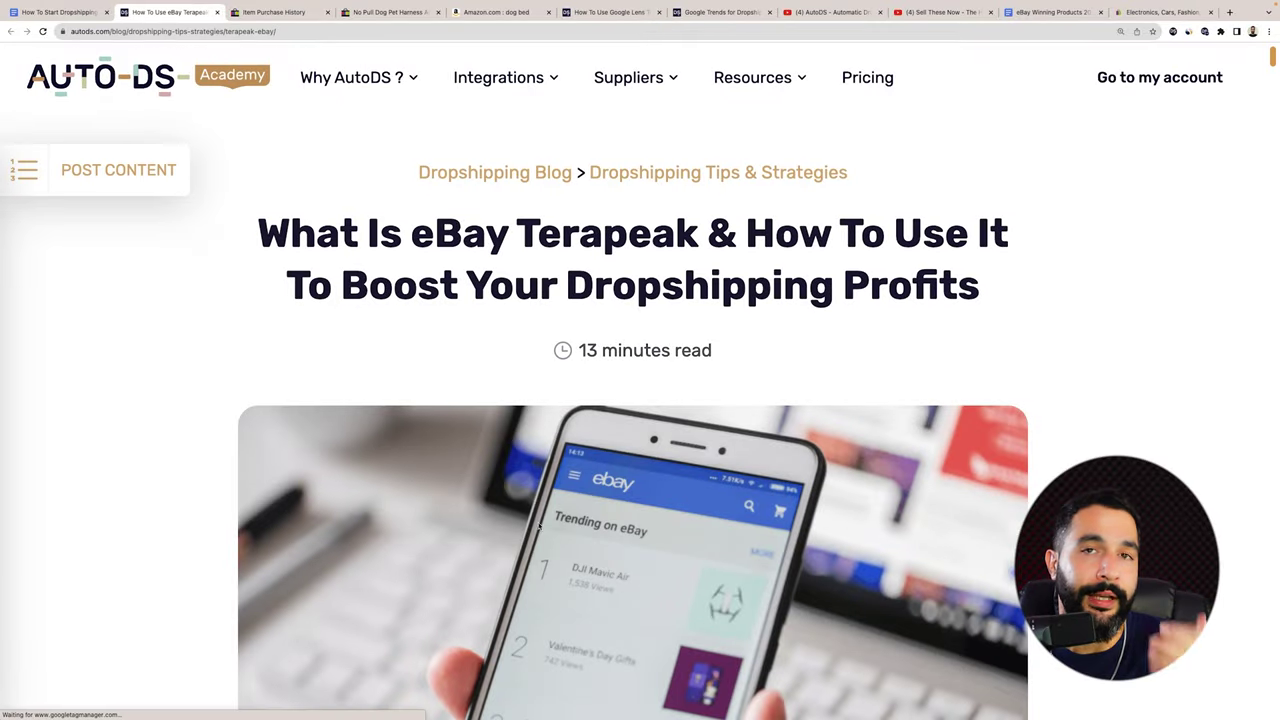
Skim the Terapeak article through its introduction, sourcing insights table and Sell-through Rates section
scroll(740, 510, down, 12)
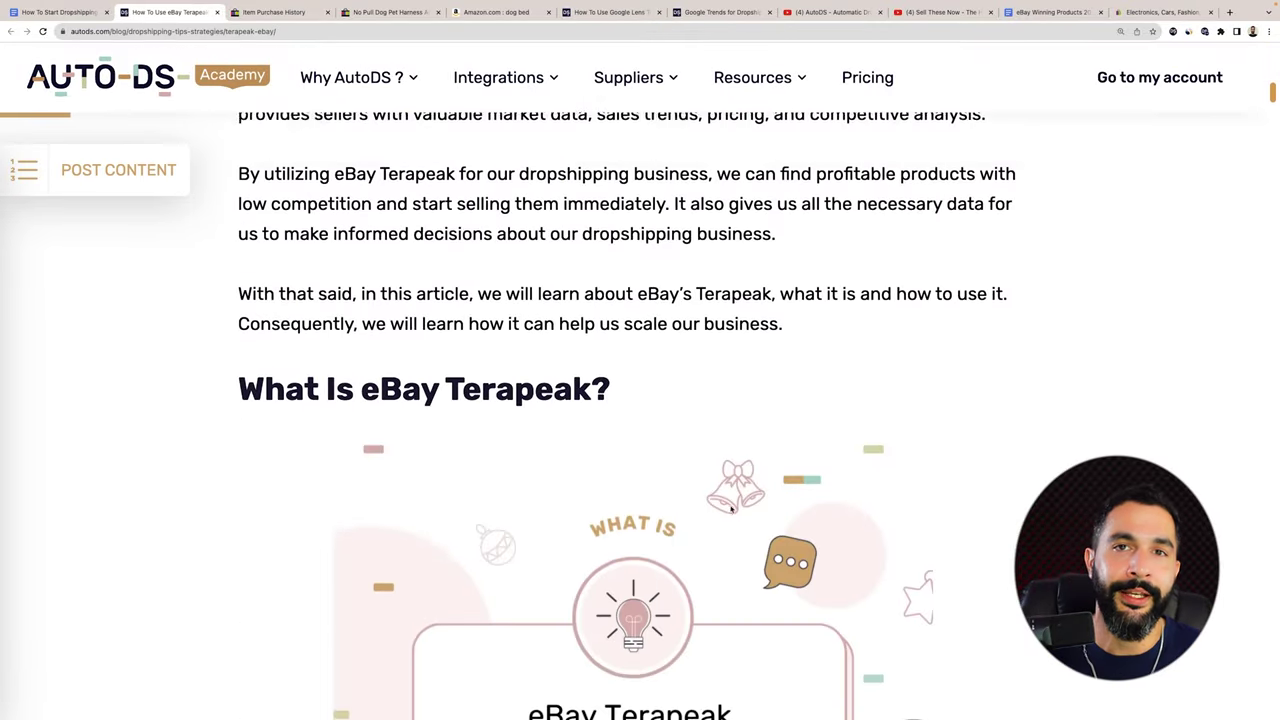
scroll(731, 511, down, 10)
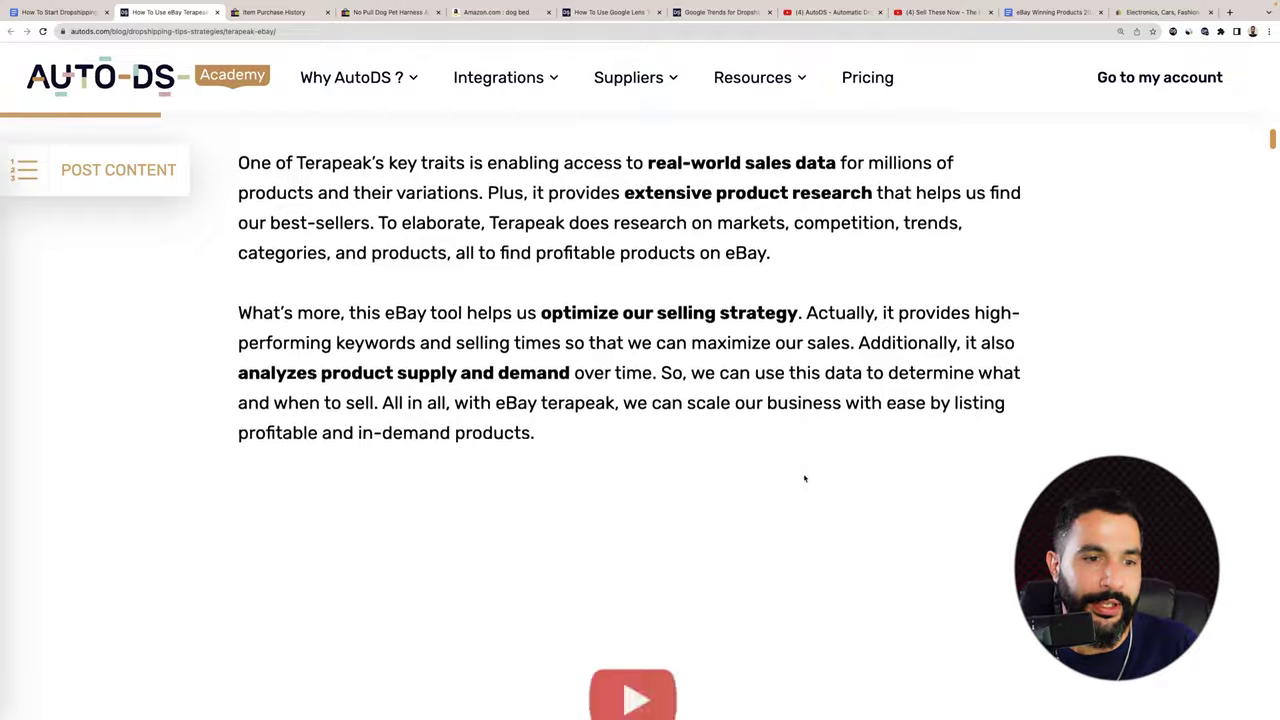
scroll(804, 477, down, 5)
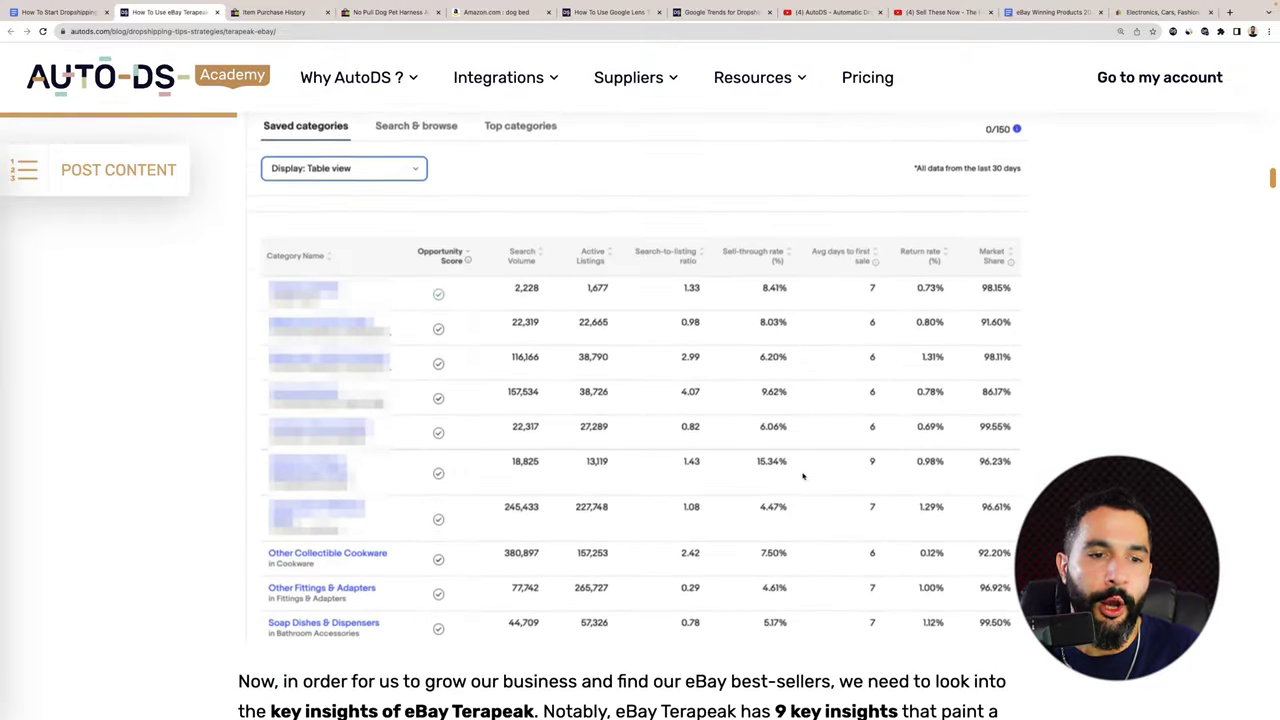
scroll(801, 478, up, 5)
scroll(801, 478, down, 1)
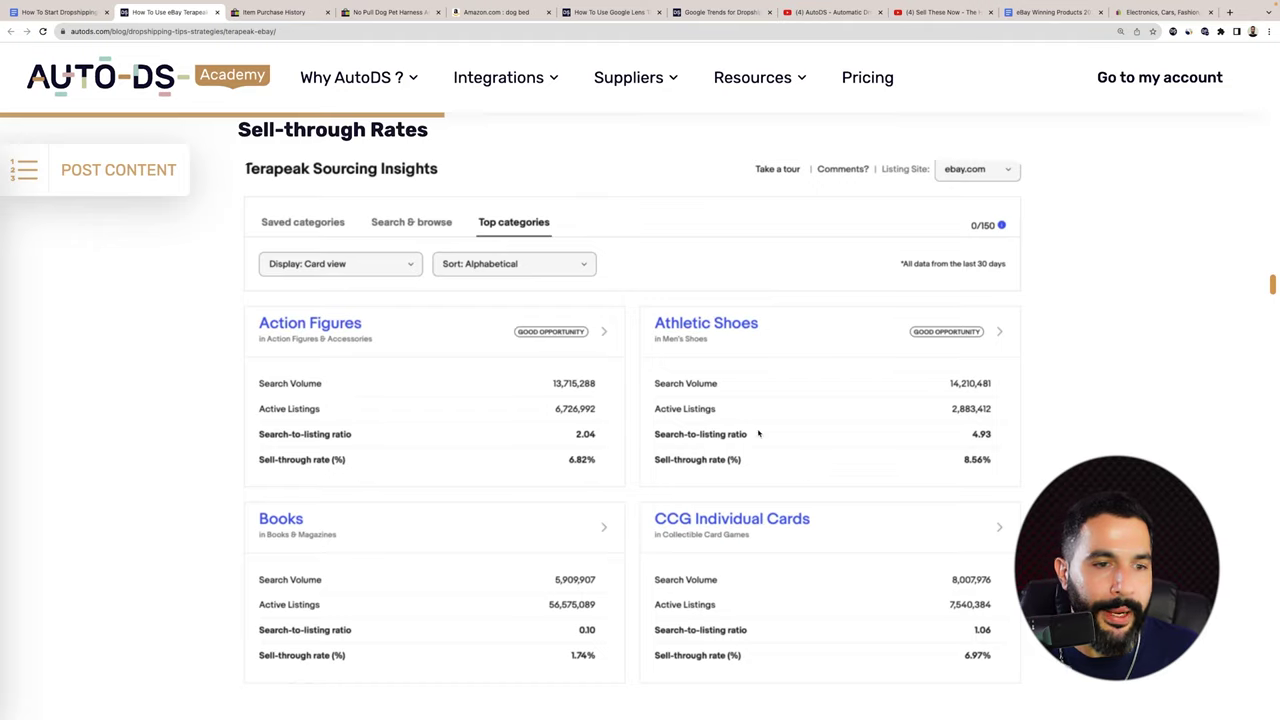
scroll(633, 360, down, 2)
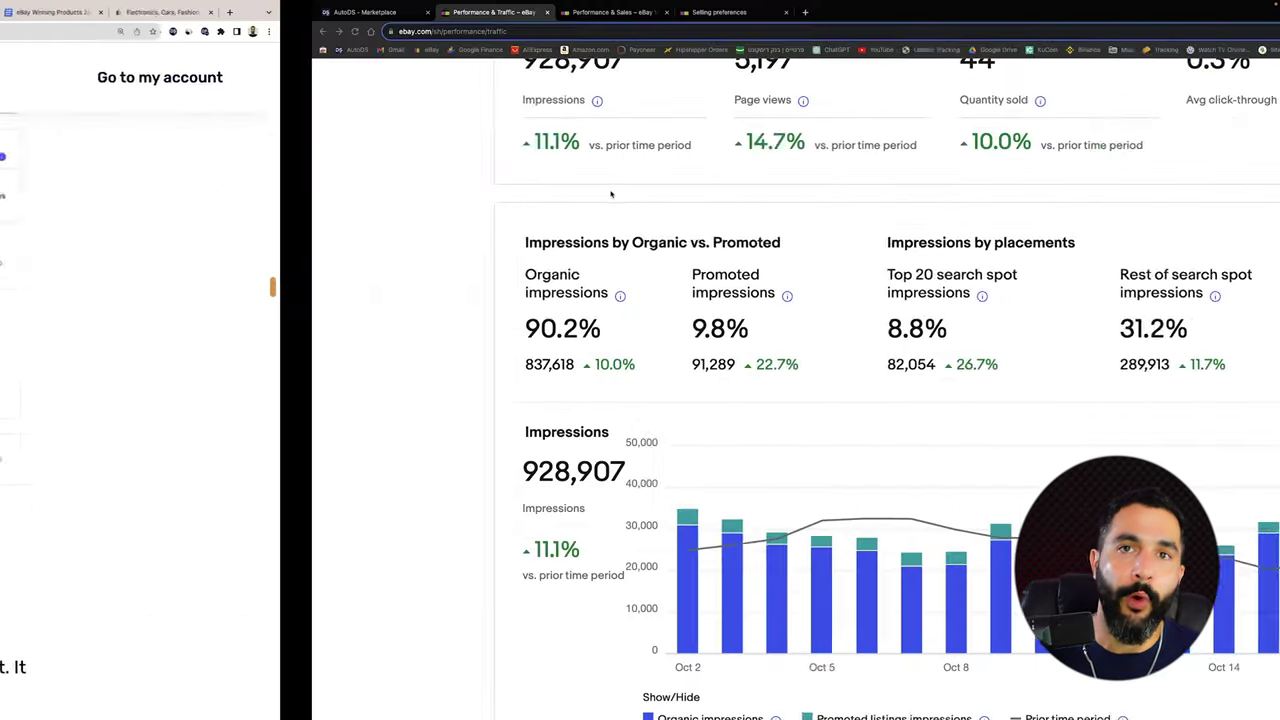
Switch to the eBay Seller Hub traffic report and review its impressions breakdown and summary figures
scroll(737, 189, down, 2)
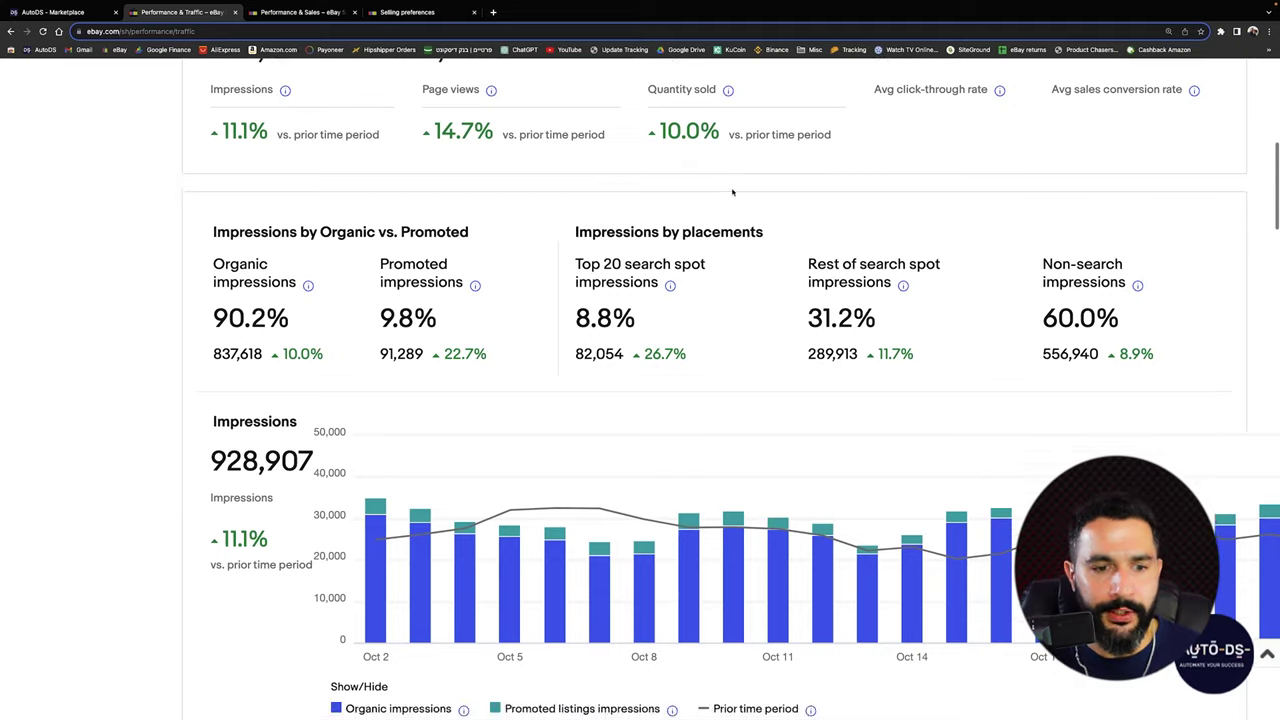
scroll(731, 195, down, 3)
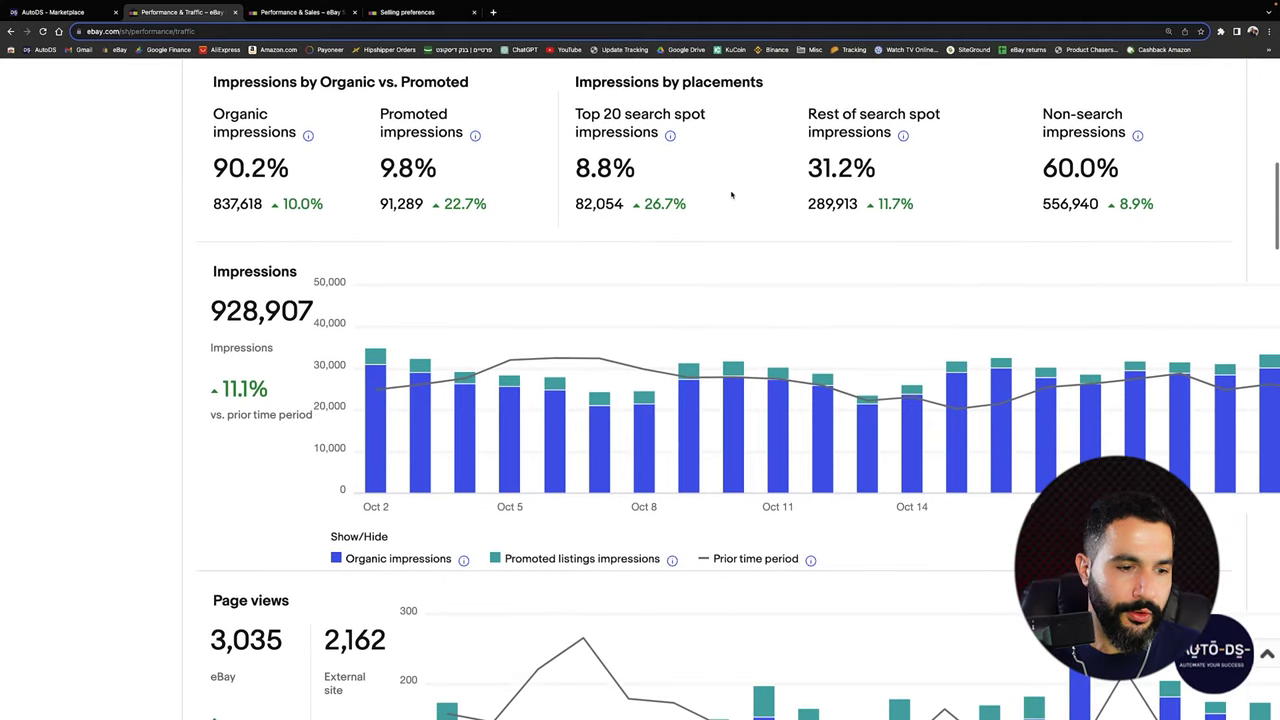
scroll(731, 195, up, 2)
scroll(731, 195, up, 3)
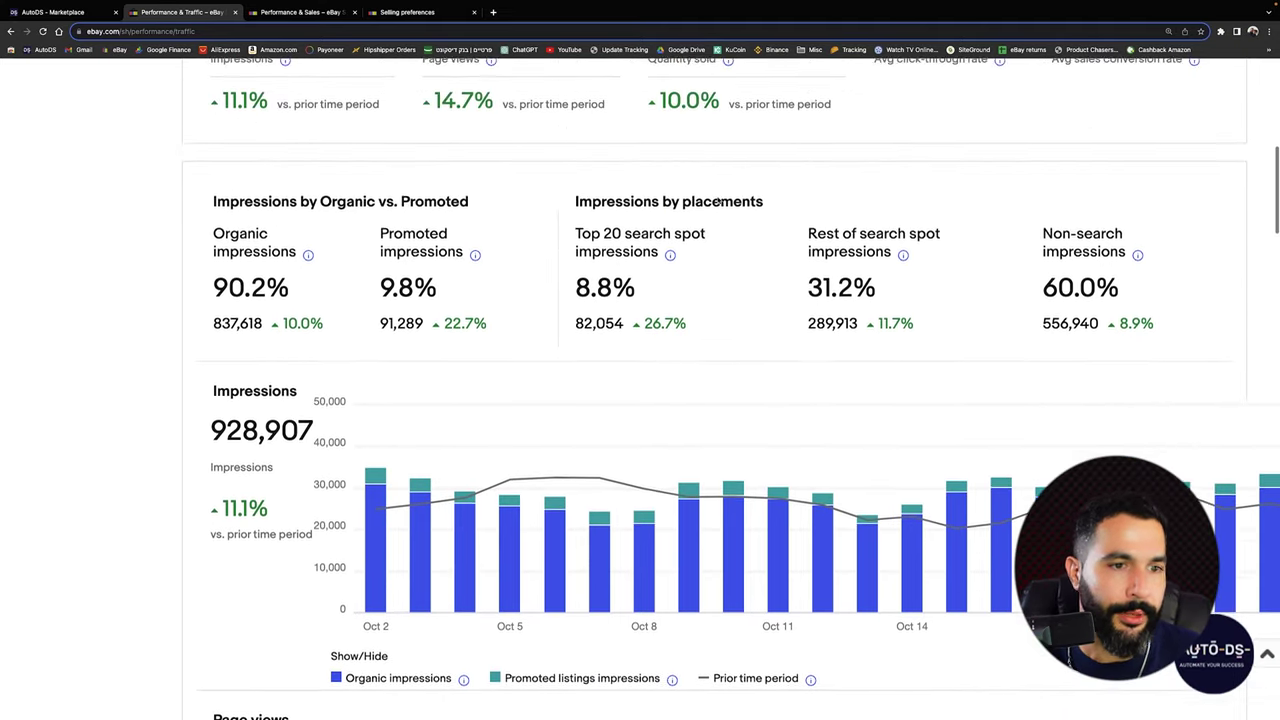
mouse_move(290, 293)
scroll(290, 293, up, 2)
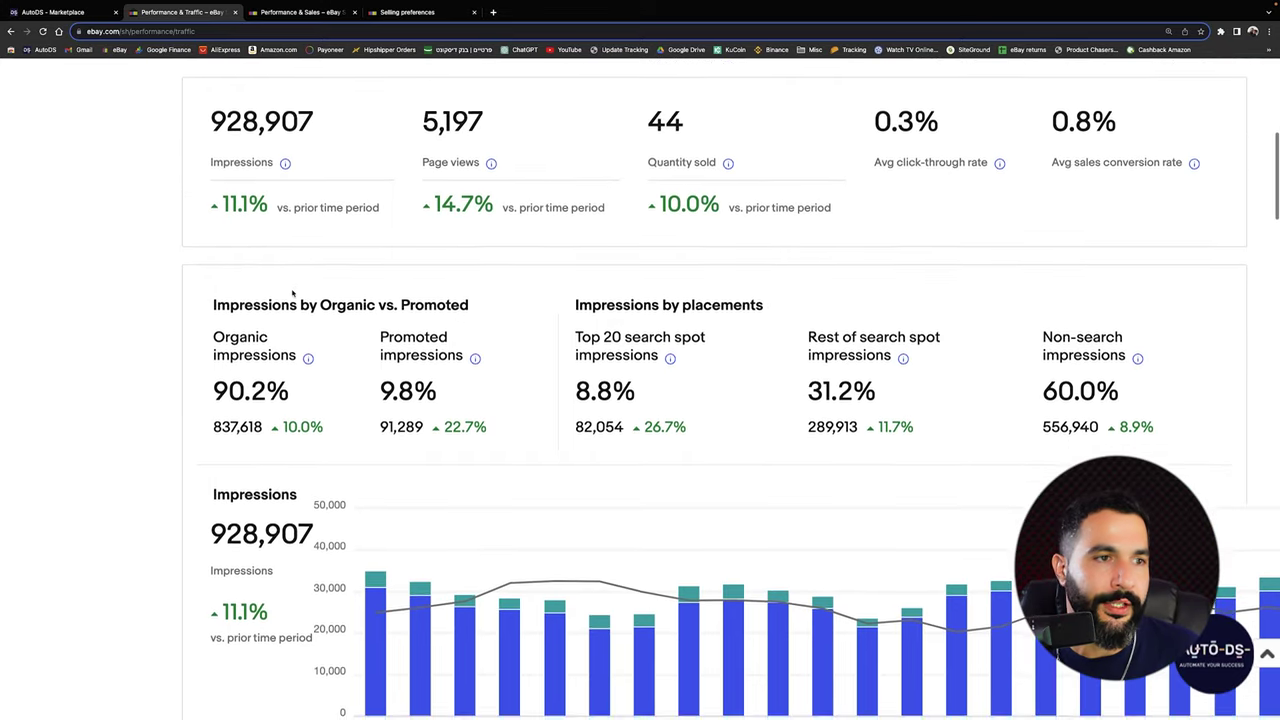
Highlight the impressions, page views and quantity sold totals in the traffic report summary
drag(210, 148, 314, 160)
scroll(314, 163, up, 1)
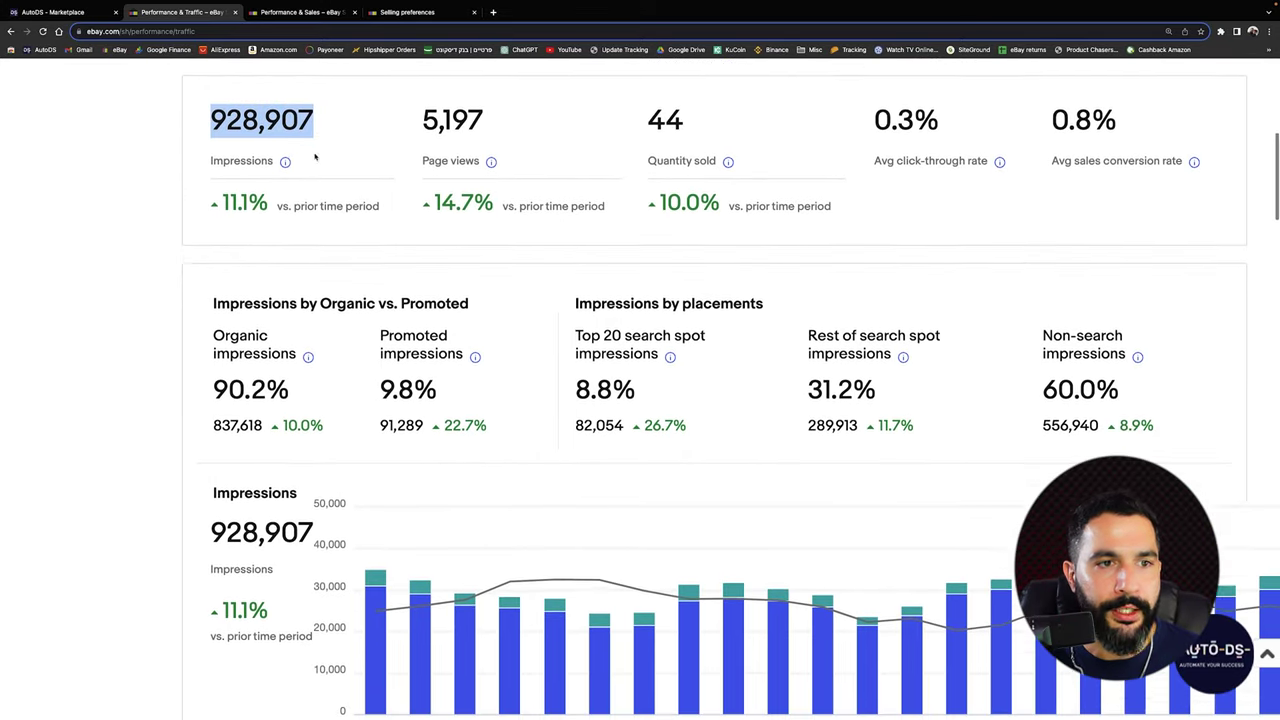
scroll(324, 160, down, 1)
drag(420, 141, 561, 139)
scroll(634, 141, down, 2)
scroll(631, 126, up, 1)
drag(642, 106, 690, 106)
scroll(600, 150, down, 2)
scroll(450, 200, down, 1)
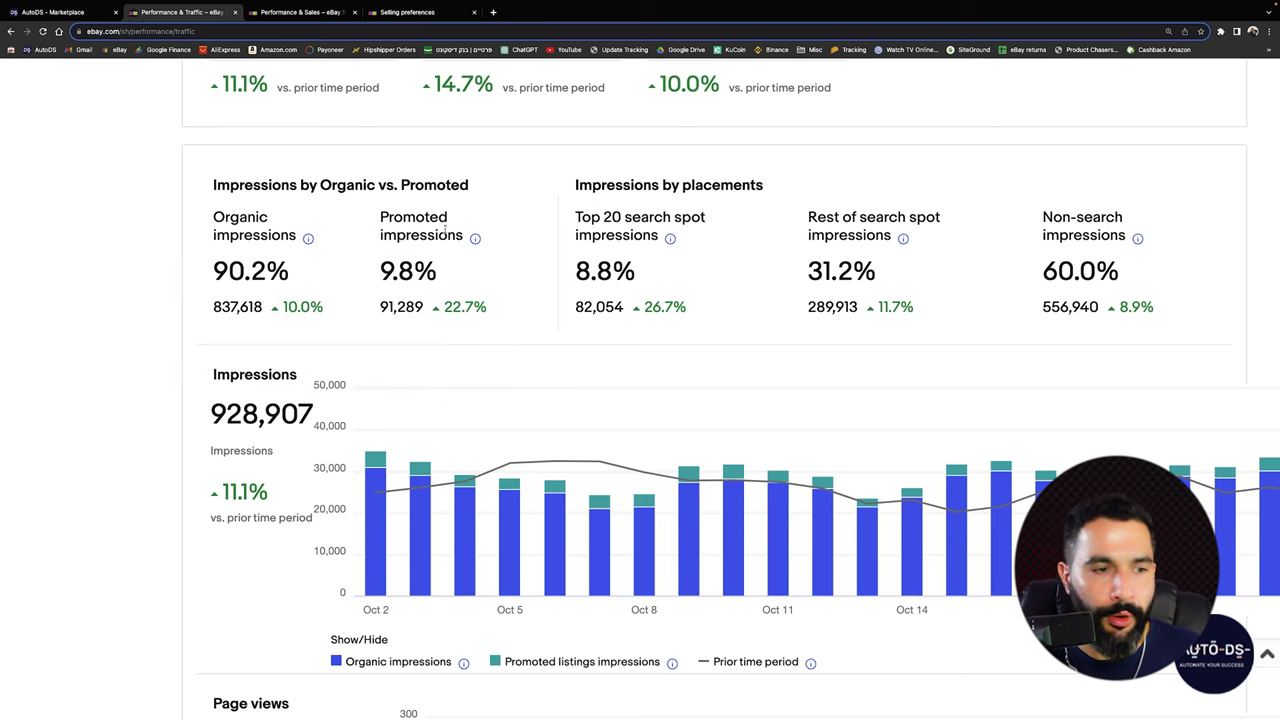
Inspect the daily organic and promoted figures on the Impressions chart for October 2023
scroll(444, 231, down, 2)
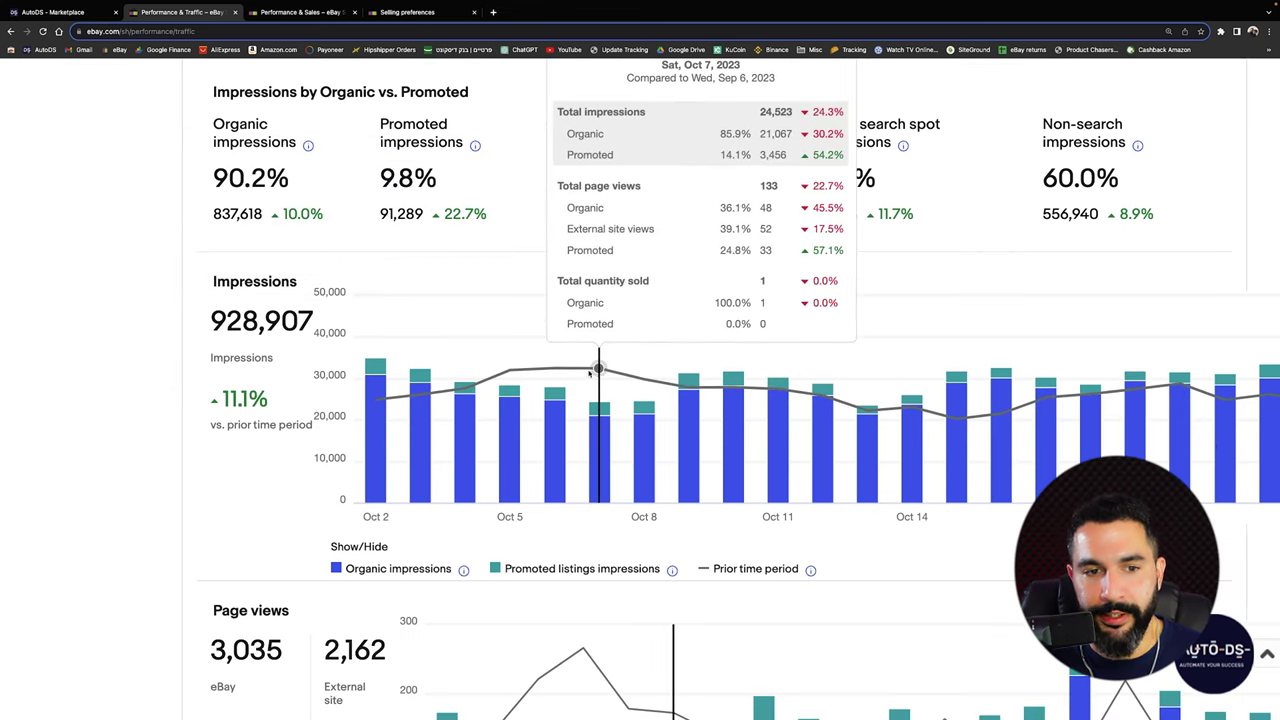
scroll(547, 404, right, 3)
scroll(547, 404, down, 1)
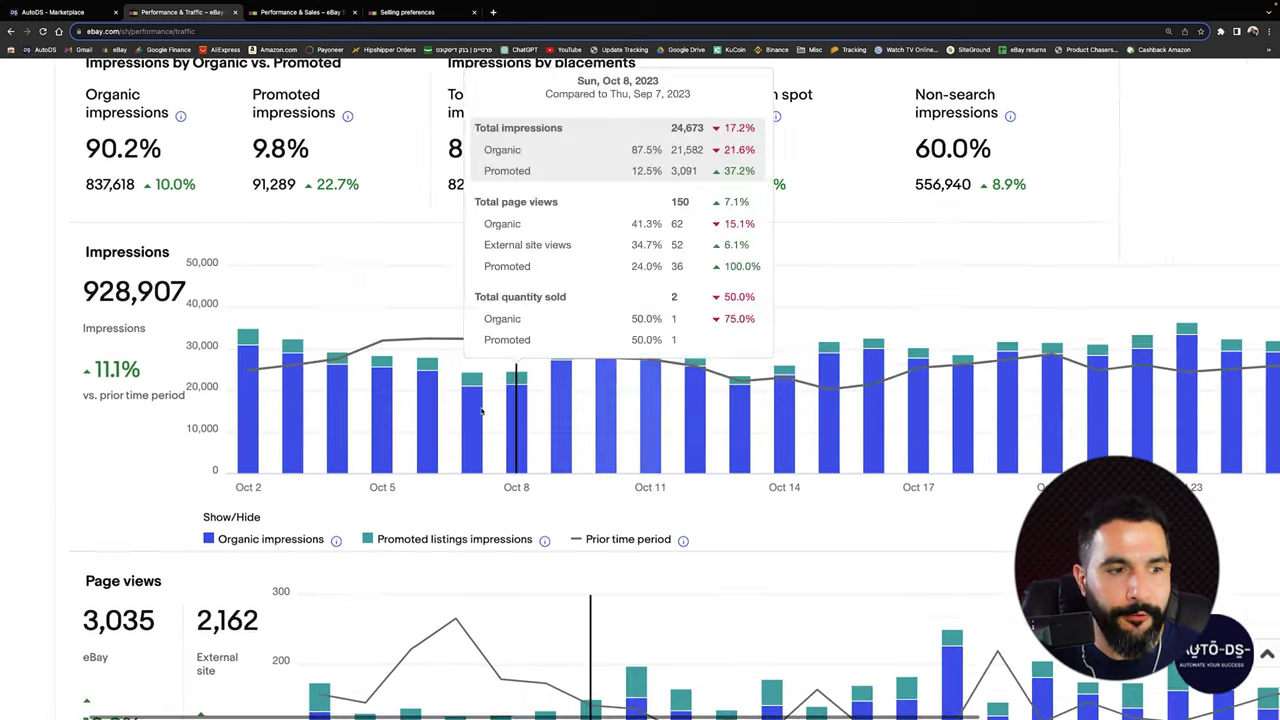
mouse_move(247, 373)
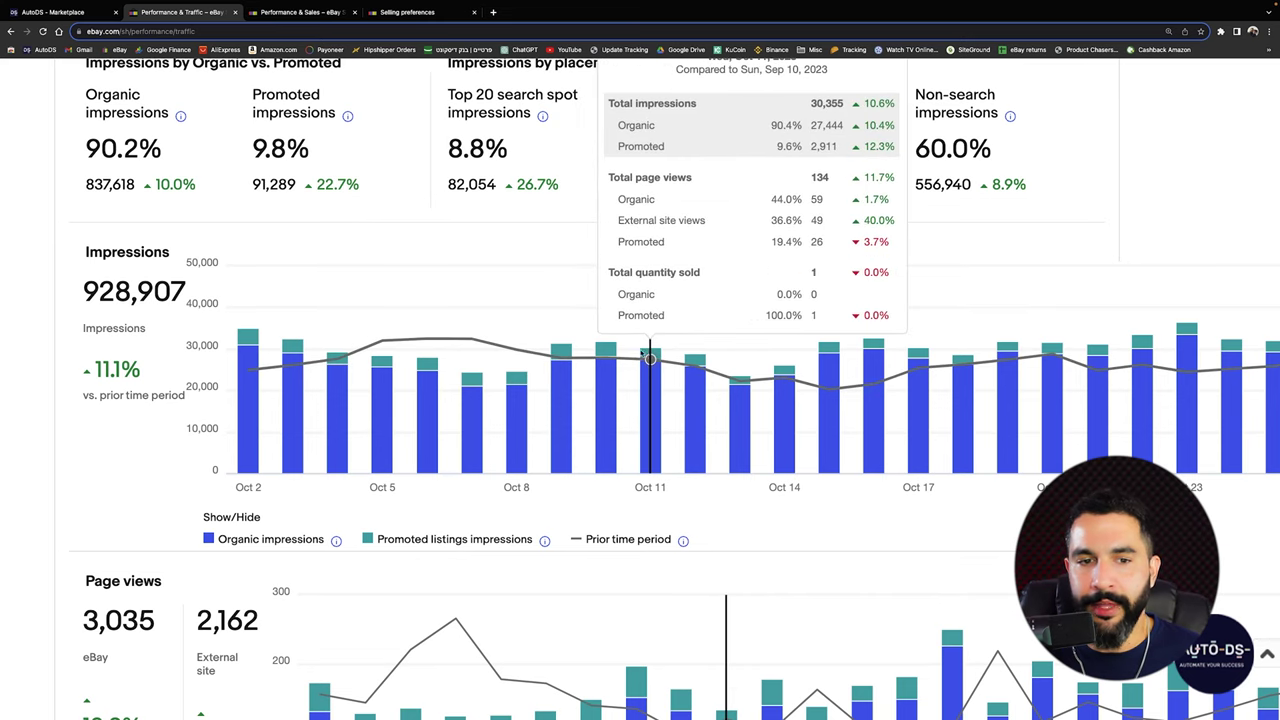
Open Terapeak product research in Seller Hub and switch to Terapeak sourcing insights
scroll(690, 358, up, 4)
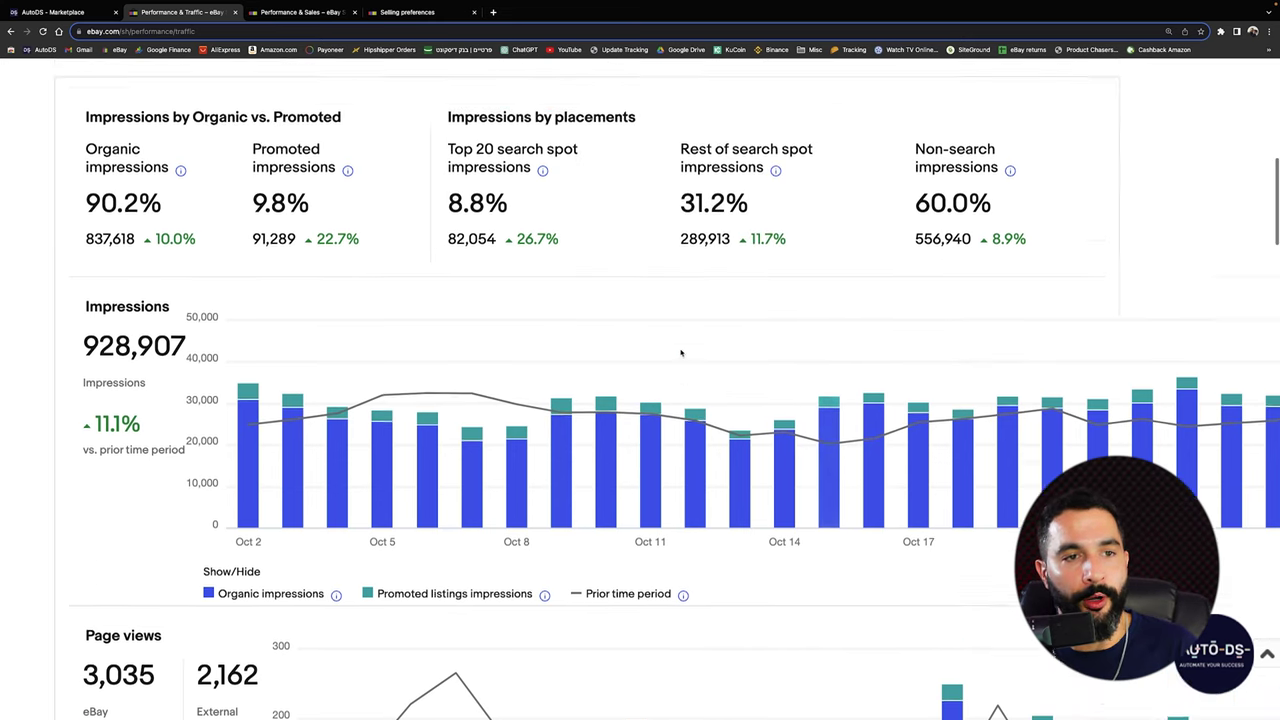
scroll(650, 300, up, 4)
scroll(651, 298, down, 1)
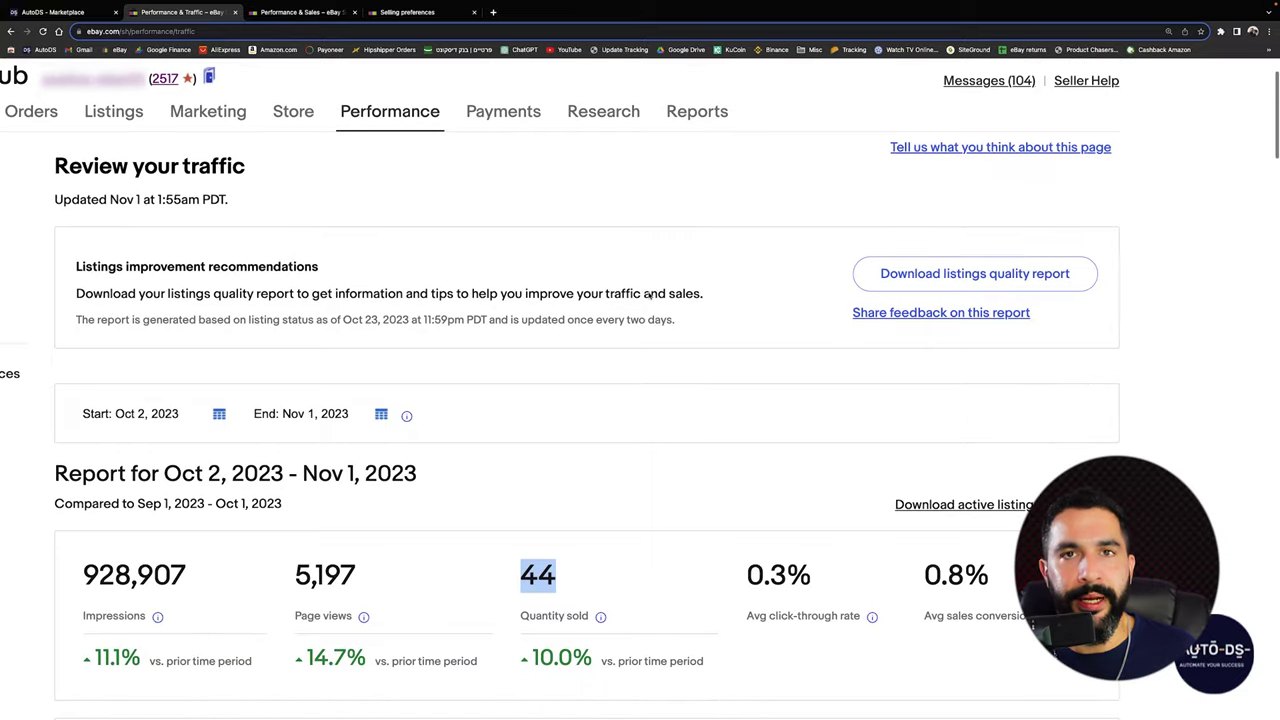
mouse_move(604, 116)
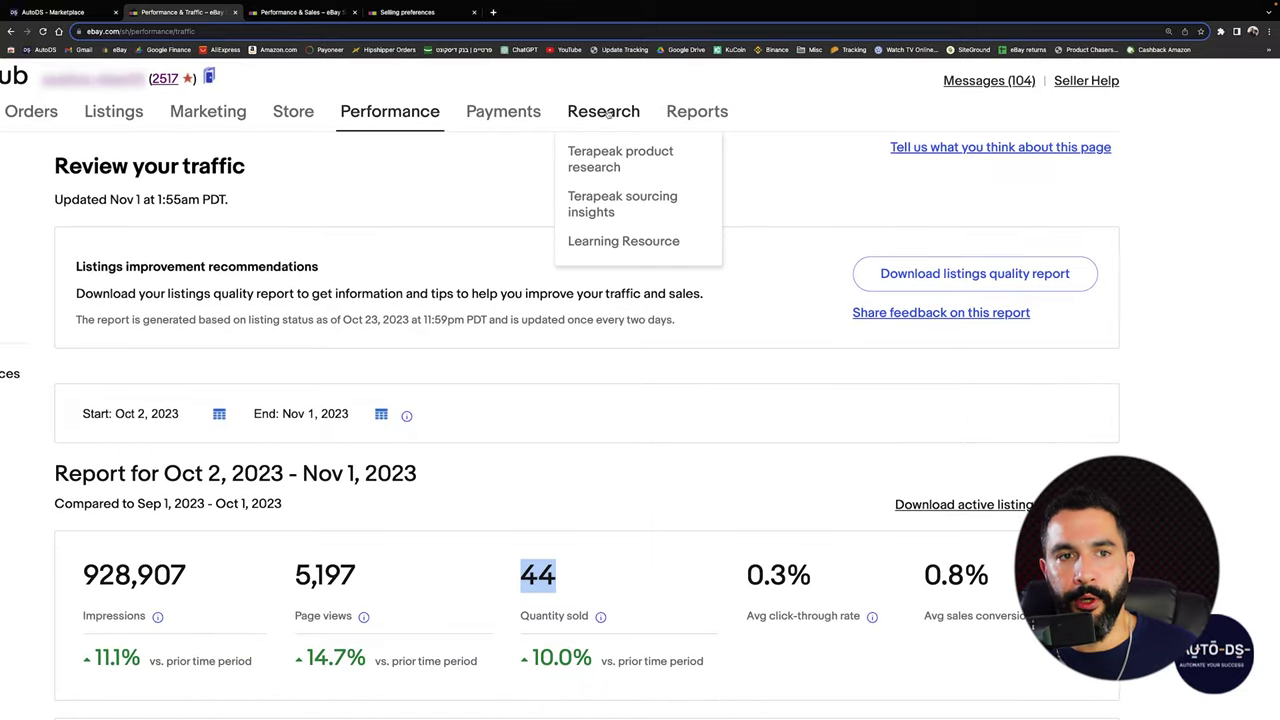
click(601, 160)
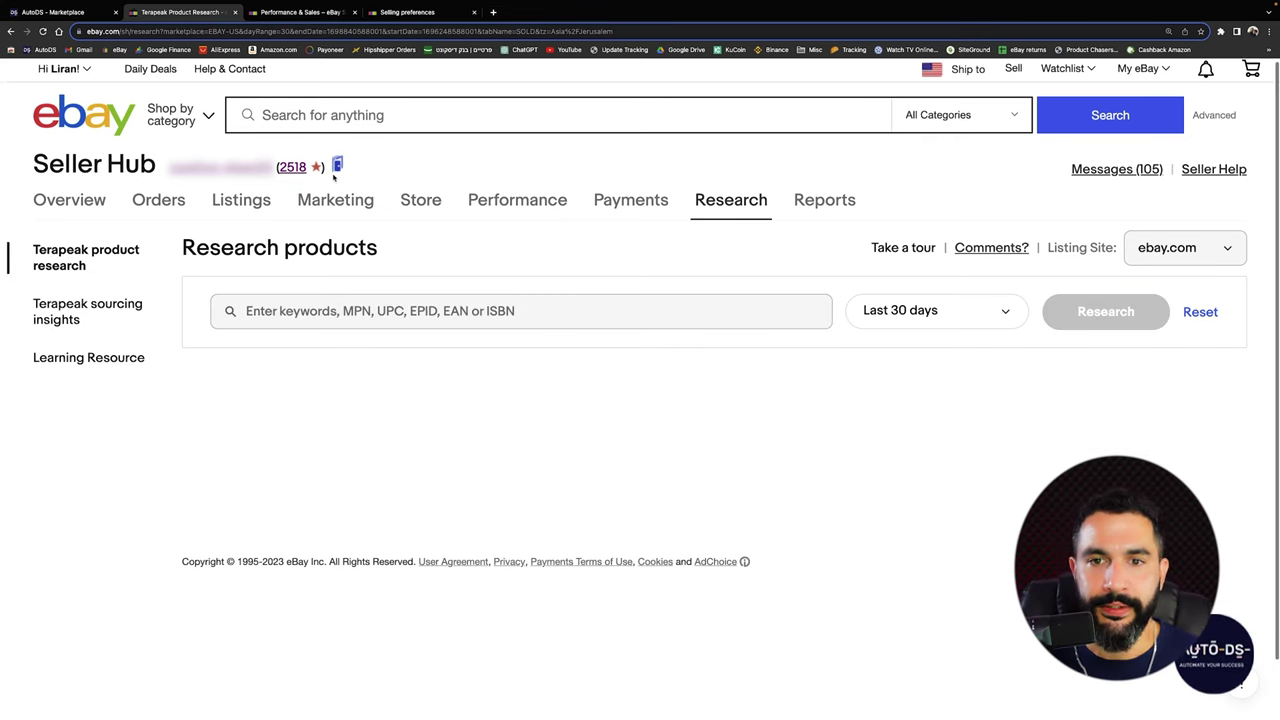
scroll(334, 176, down, 1)
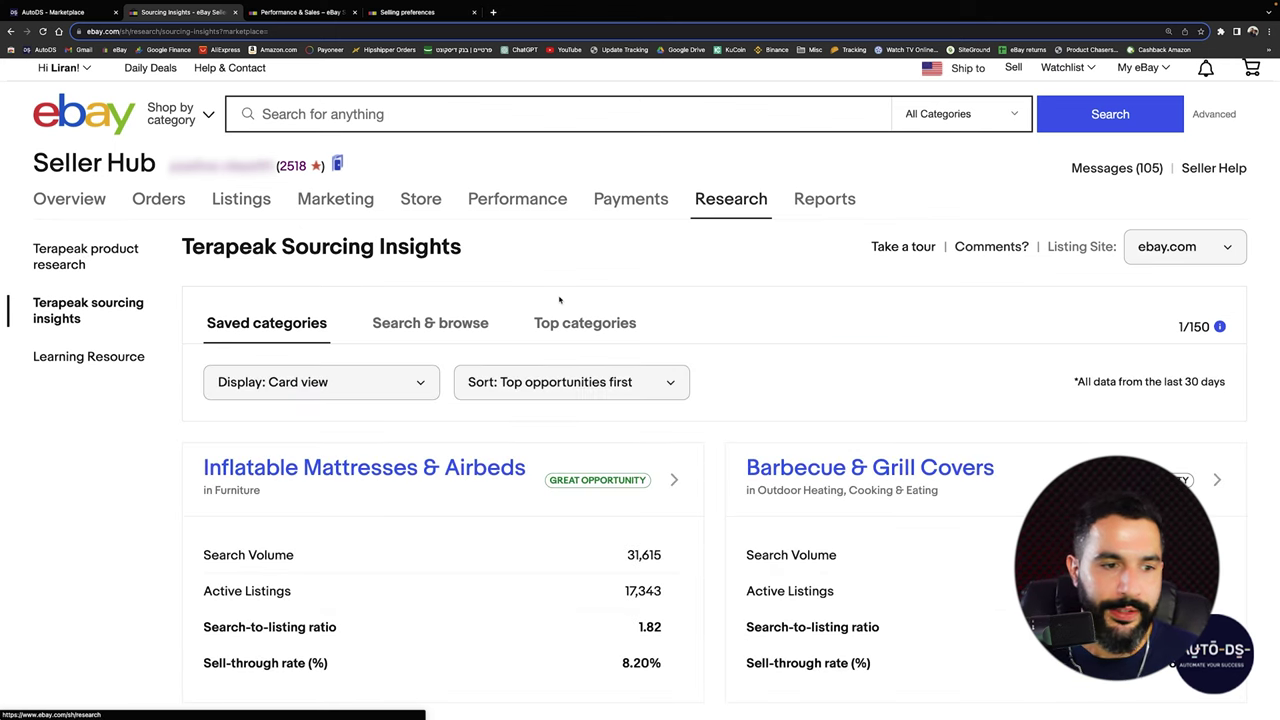
scroll(539, 431, down, 1)
Highlight the search volume, active listings and search-to-listing ratio on the Inflatable Mattresses & Airbeds card
mouse_move(598, 459)
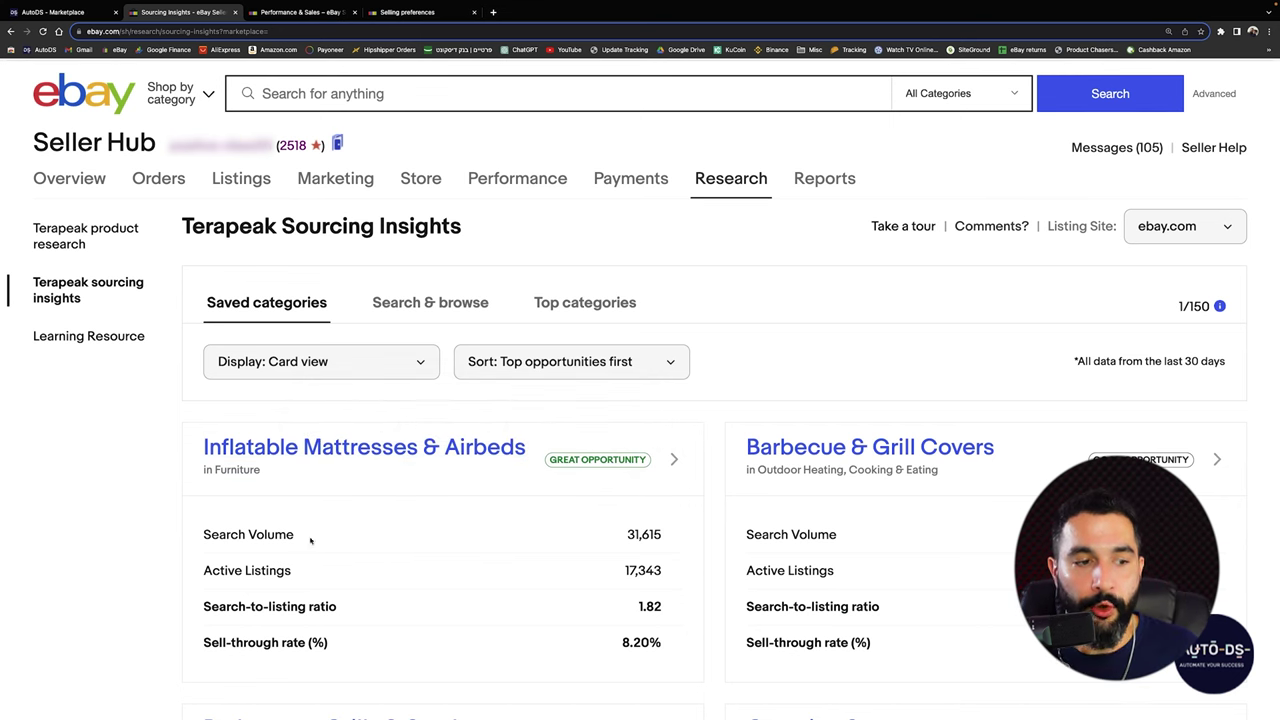
drag(566, 547, 692, 537)
drag(621, 569, 673, 570)
drag(628, 611, 670, 612)
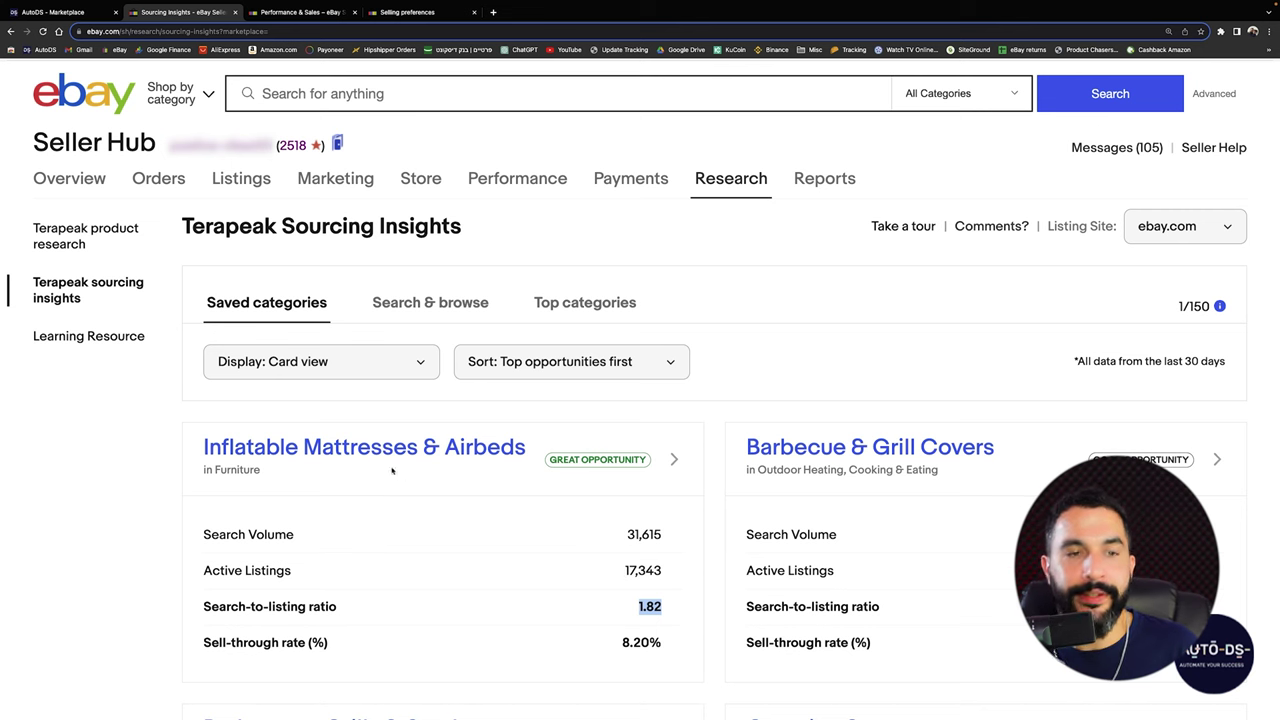
drag(622, 535, 646, 535)
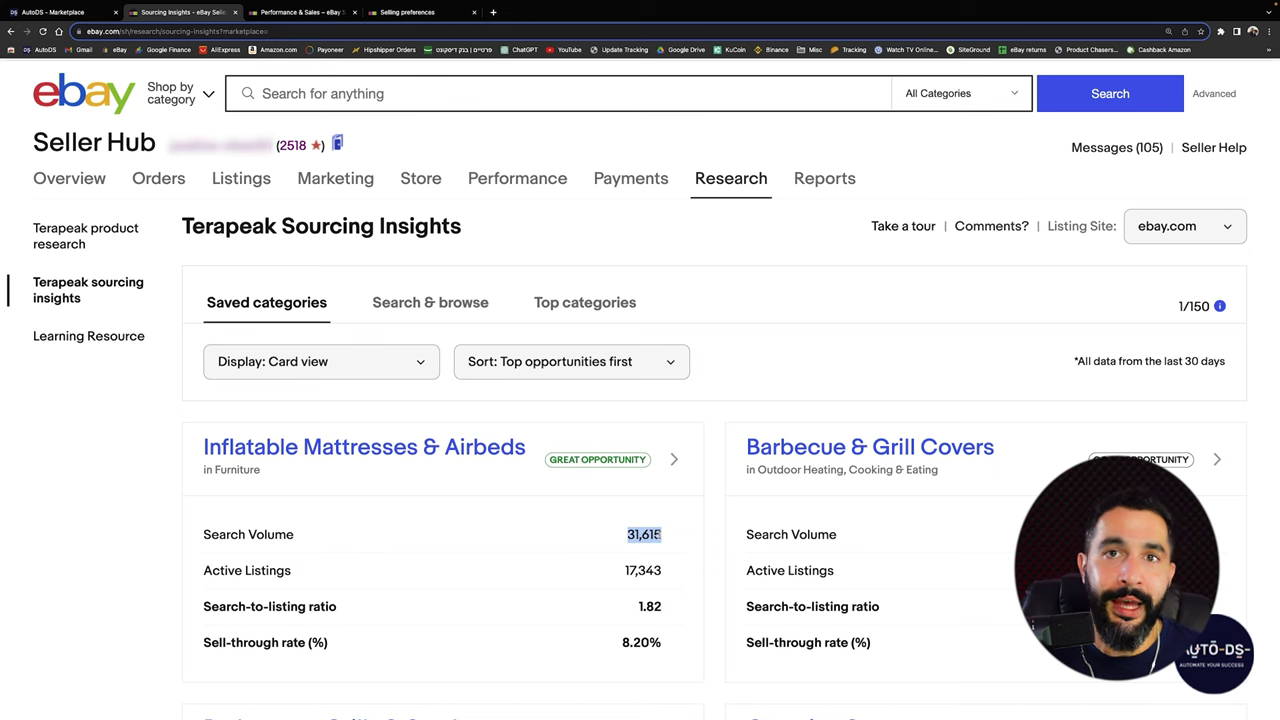
mouse_move(589, 457)
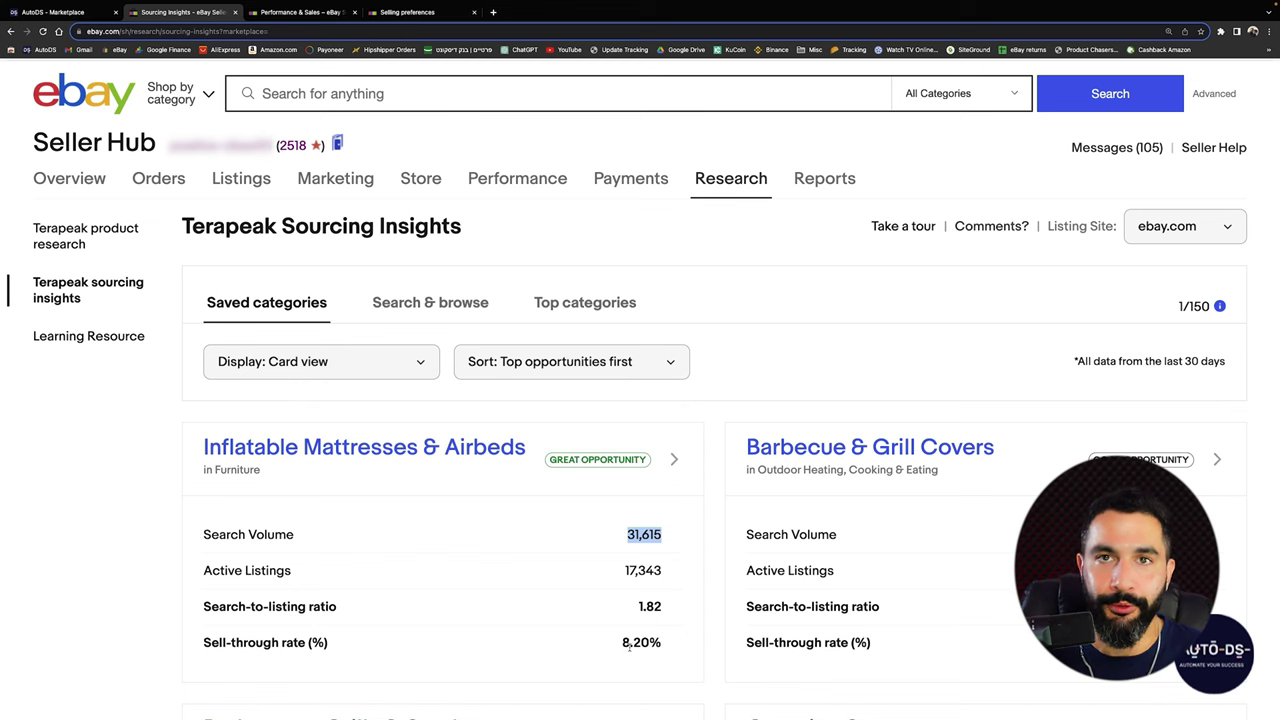
Open the Inflatable Mattresses & Airbeds category details and examine the combinations listed under Top Opportunities
click(674, 461)
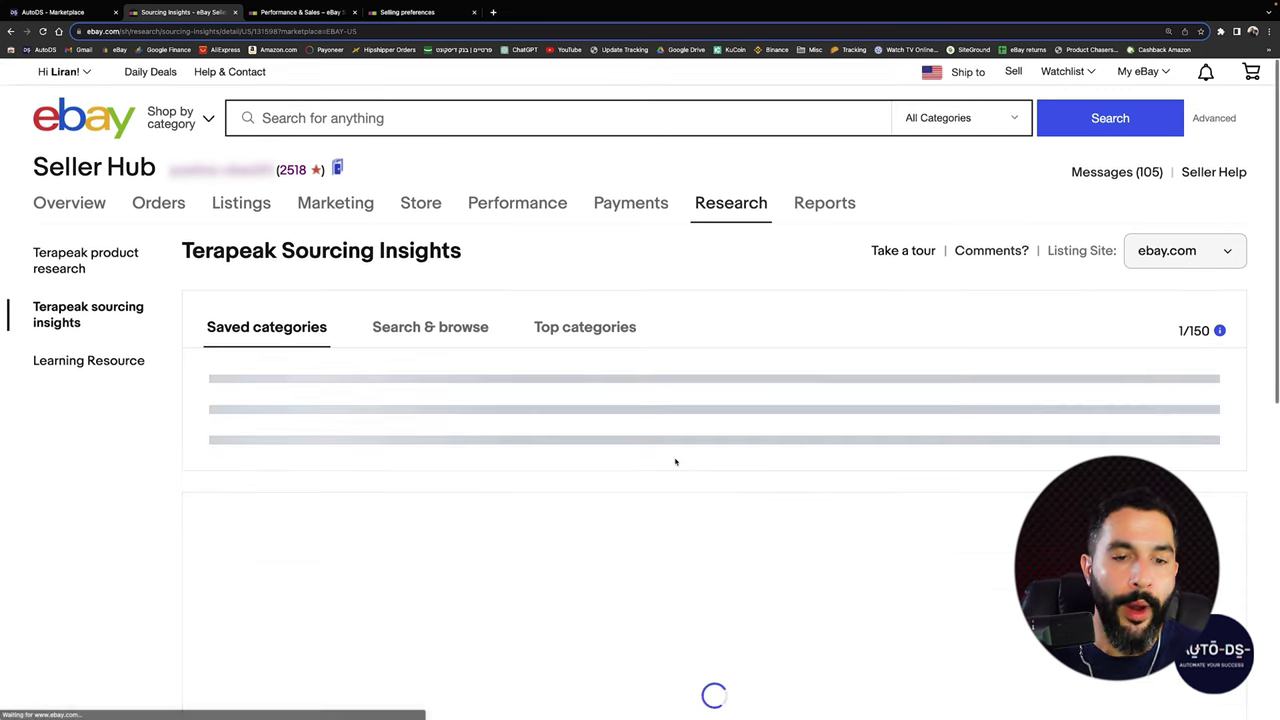
scroll(679, 462, down, 10)
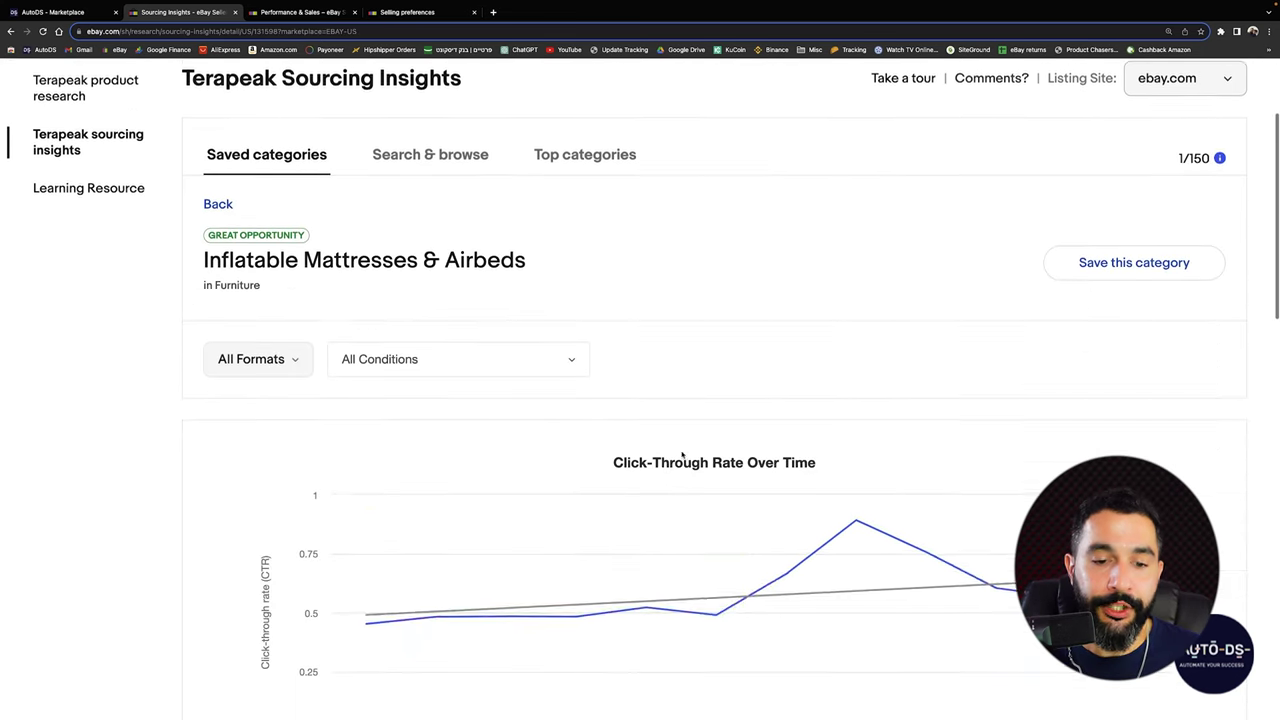
scroll(662, 451, down, 5)
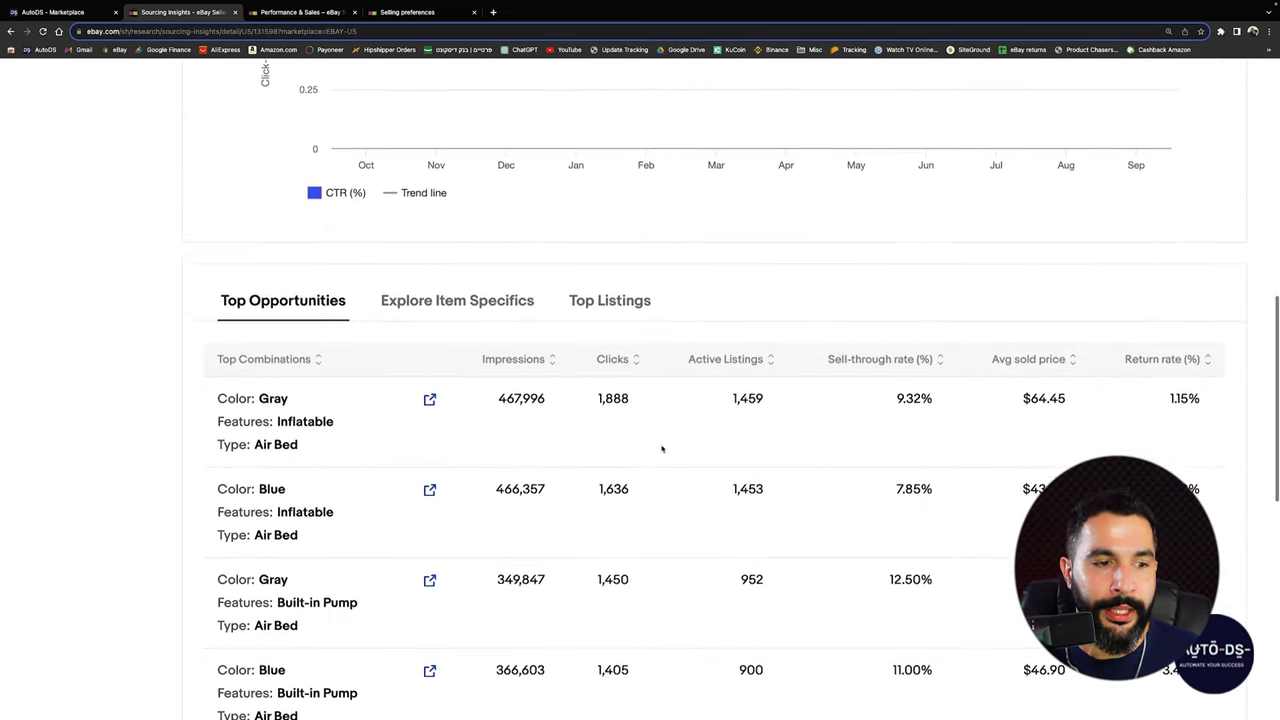
scroll(391, 223, down, 1)
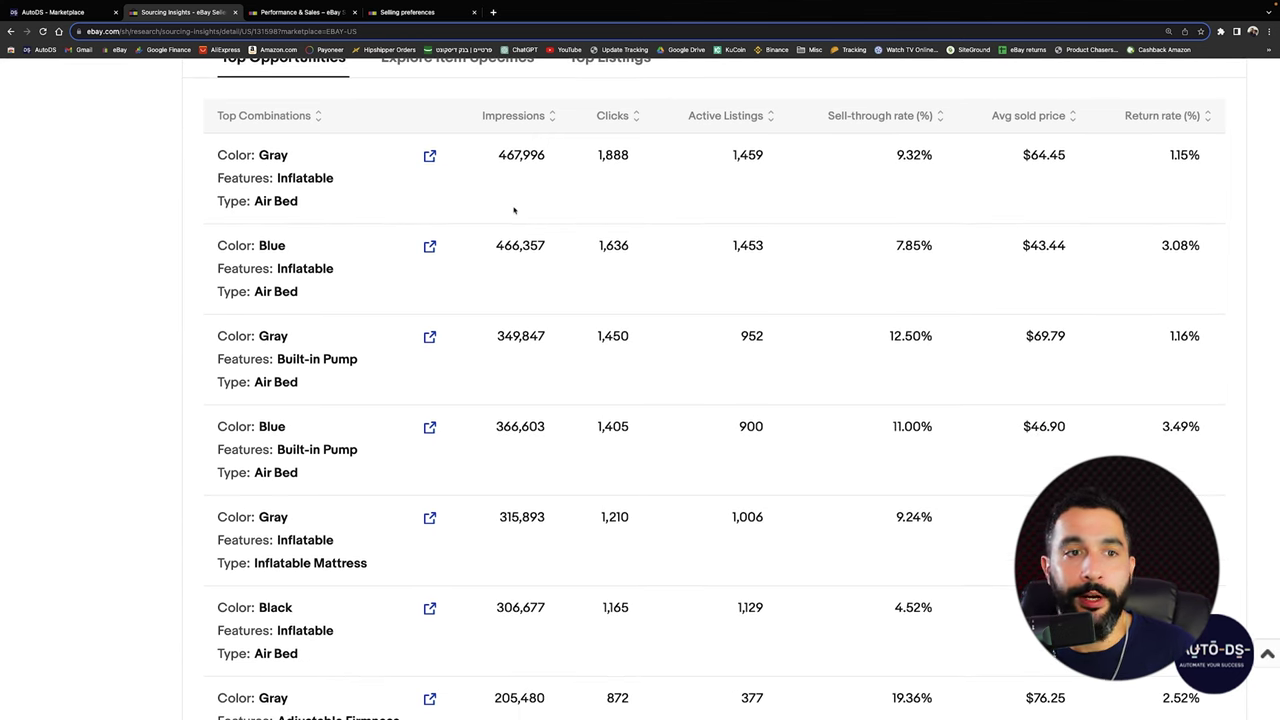
scroll(539, 203, down, 7)
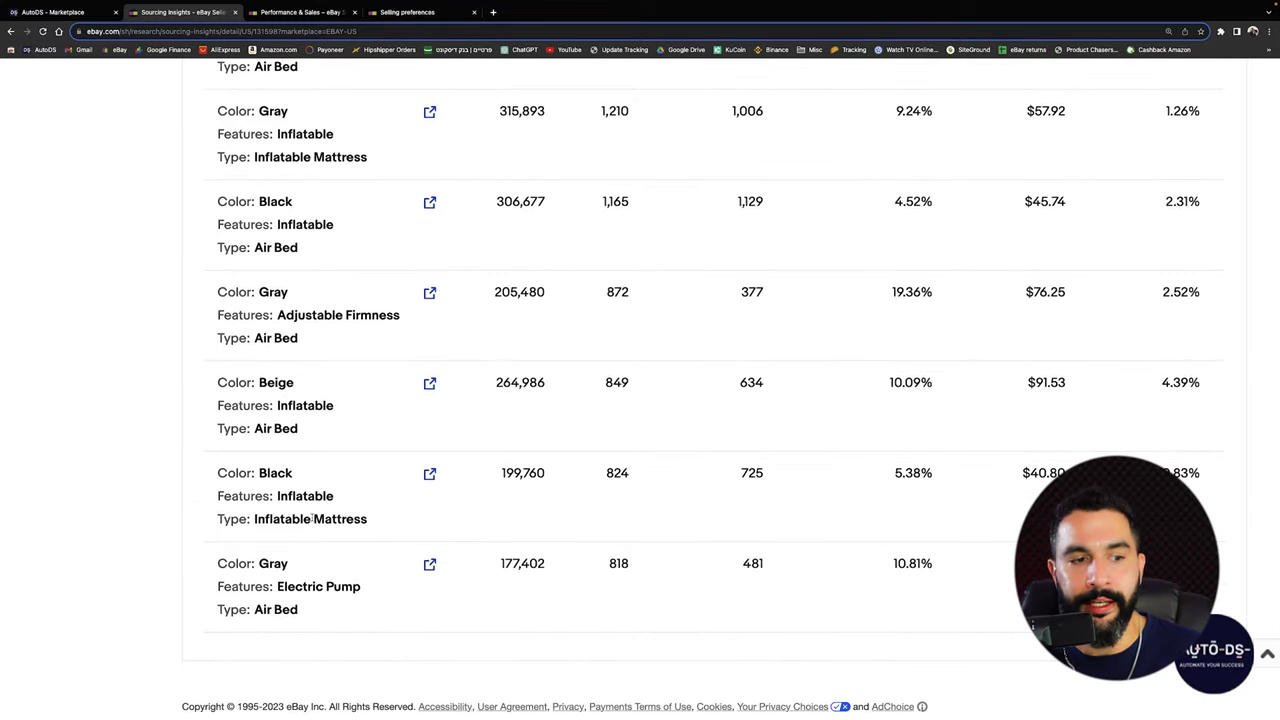
Leave the Sourcing Insights page, close the Terapeak article and look over the product-finding resources listed in the guide
scroll(343, 447, up, 7)
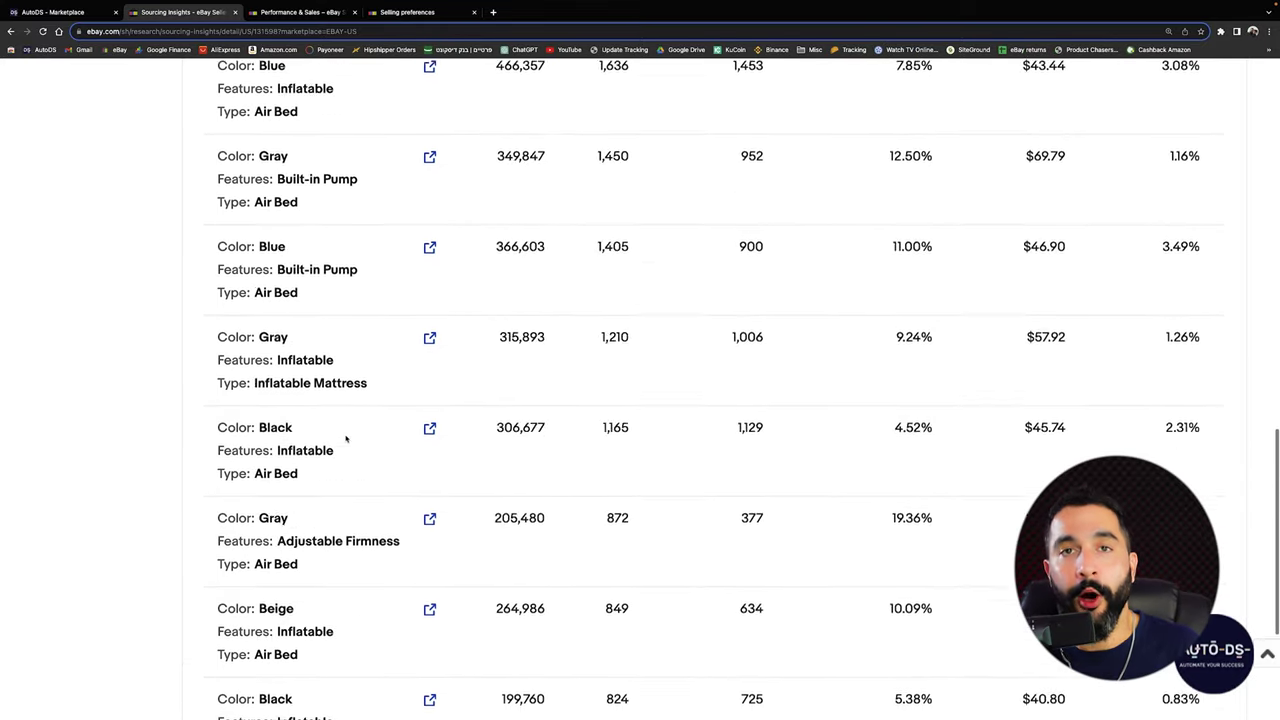
scroll(347, 438, up, 10)
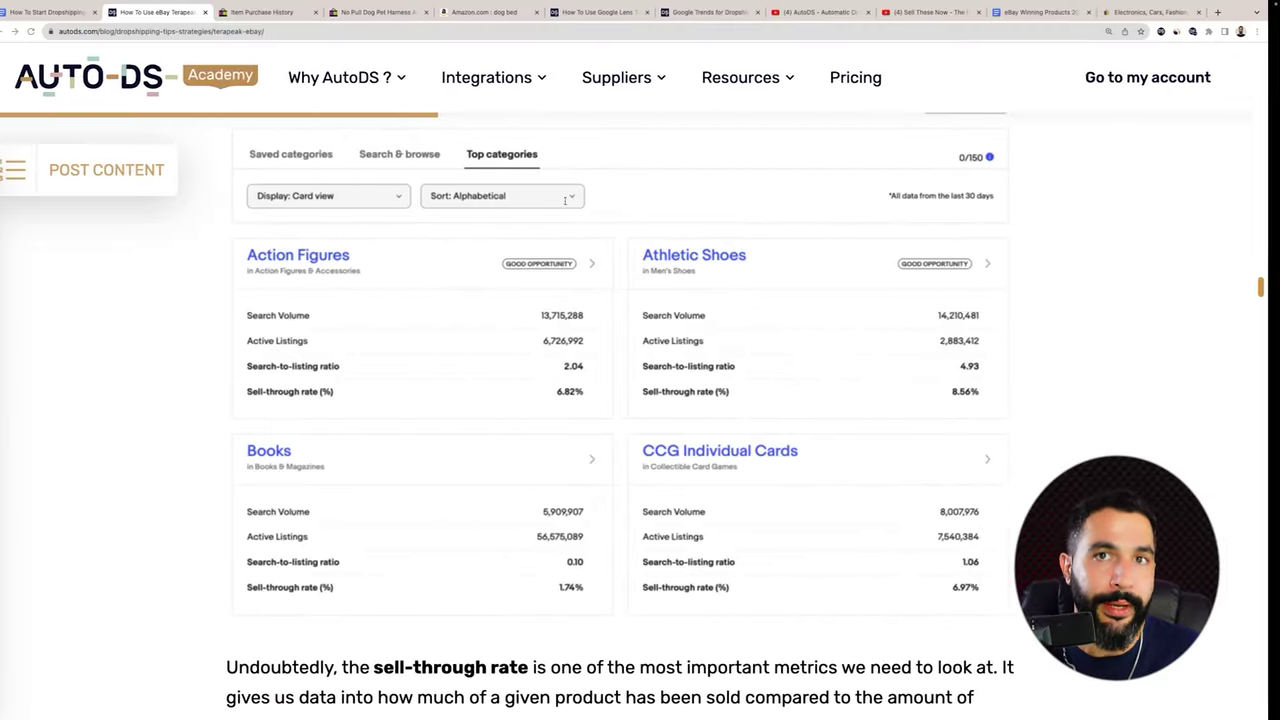
click(215, 12)
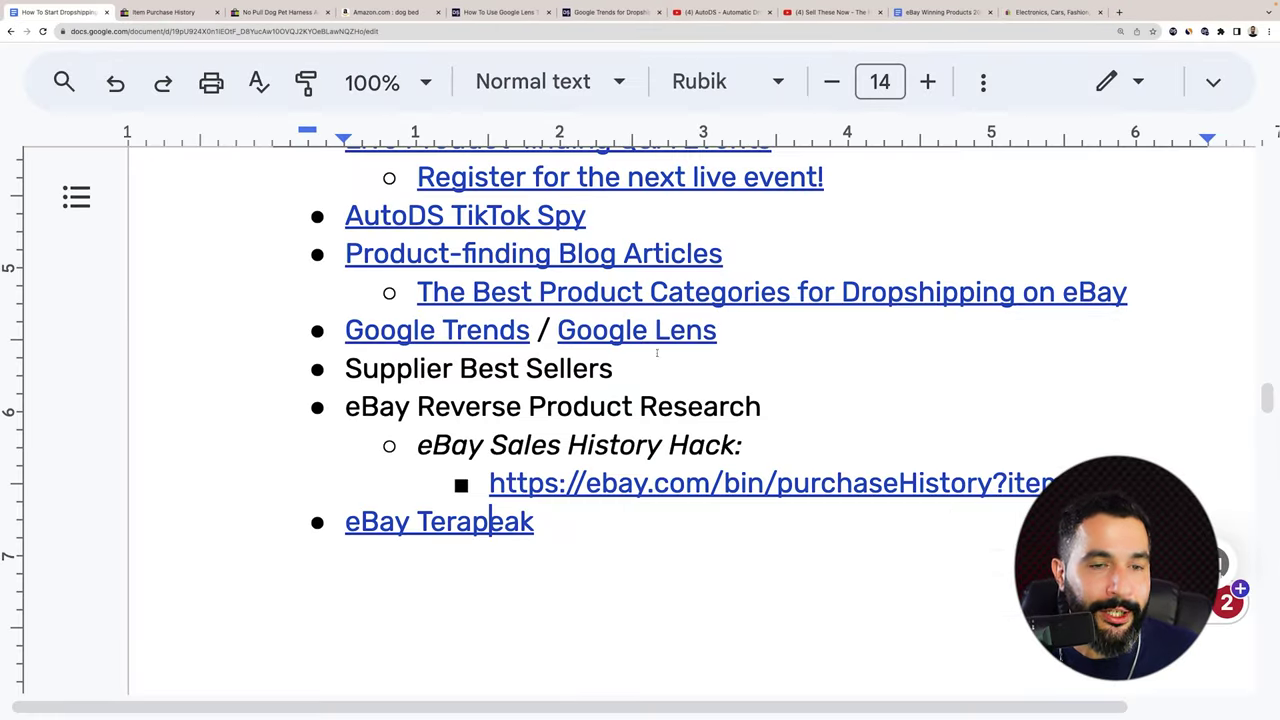
scroll(657, 353, up, 2)
scroll(675, 353, down, 3)
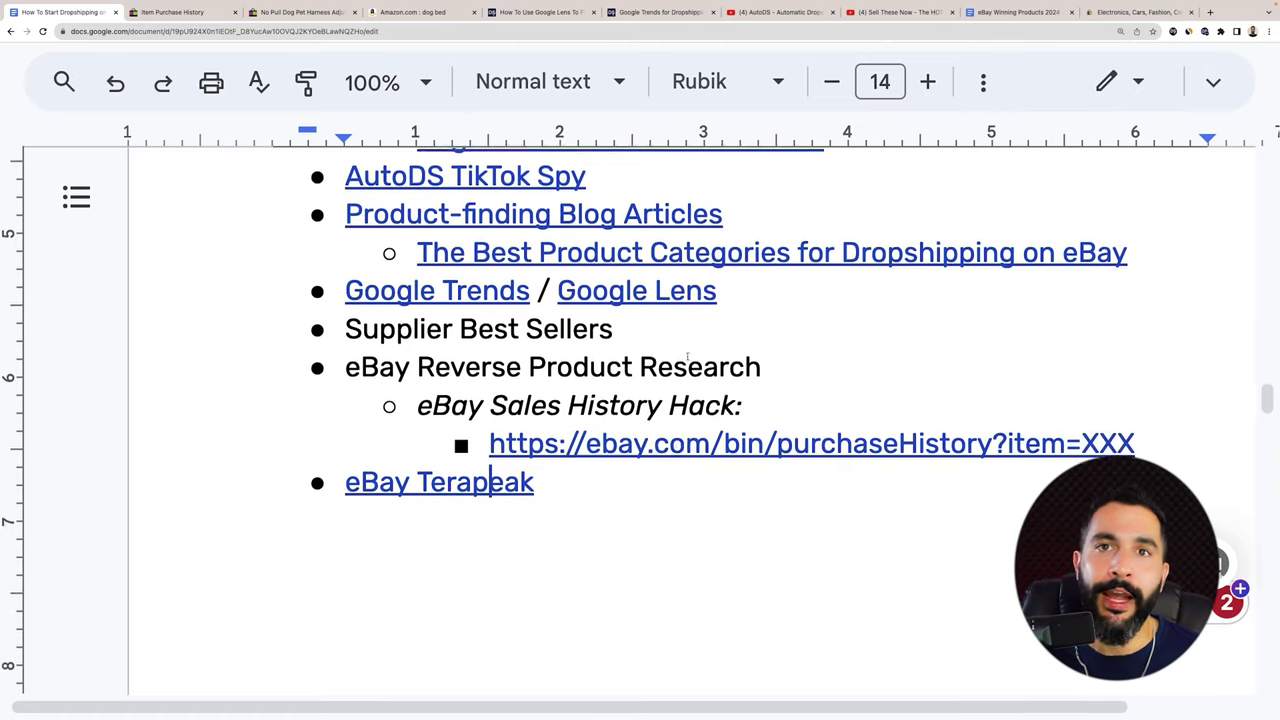
scroll(675, 353, up, 4)
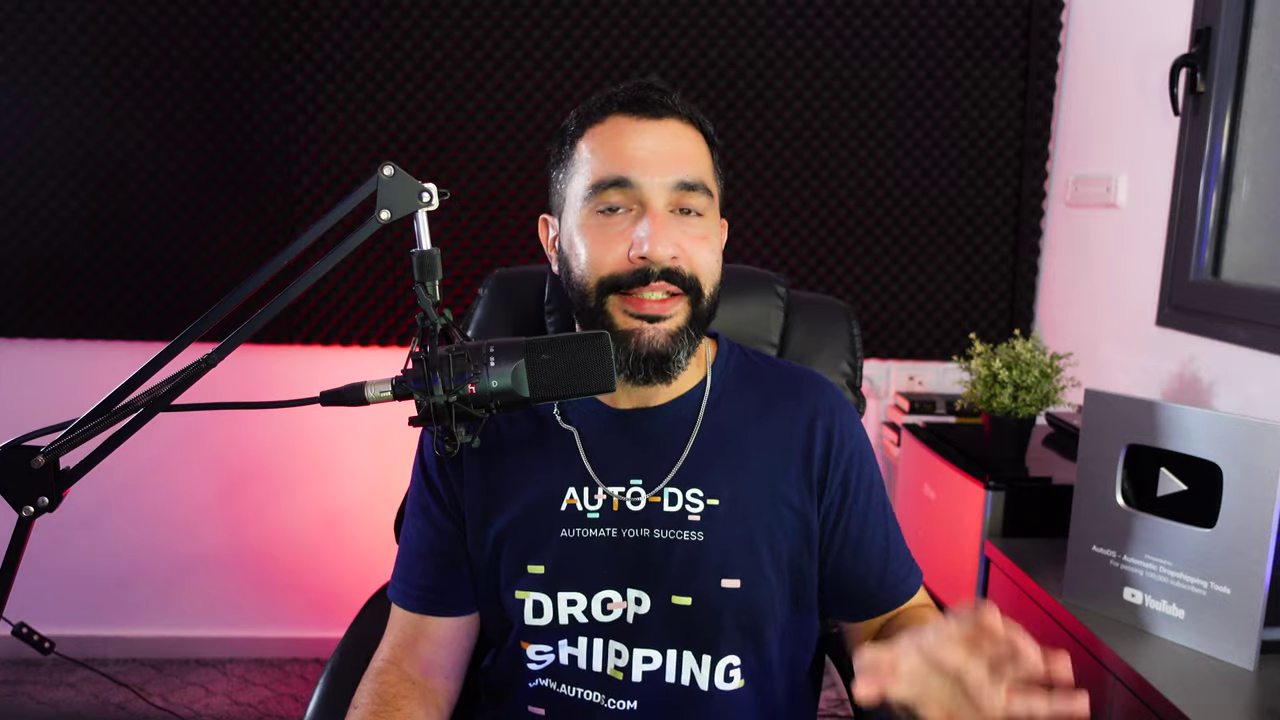
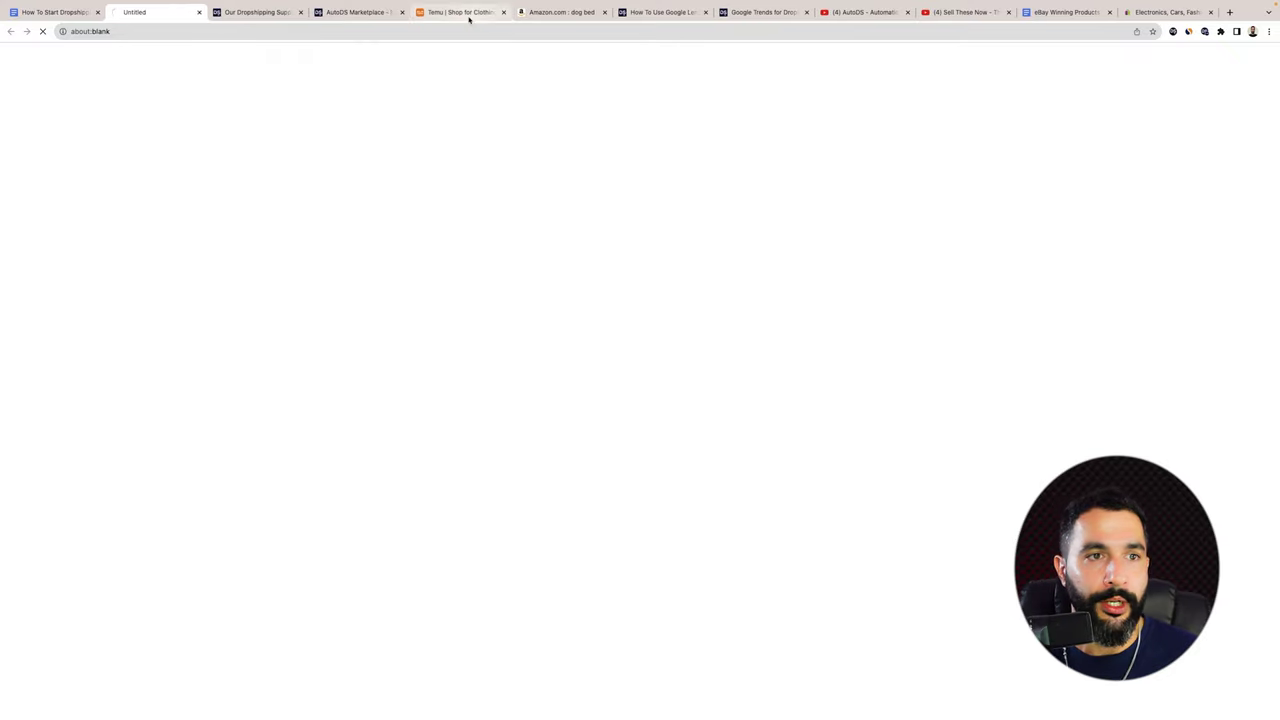
Preview the Jewelry Dropshipping Suppliers link under The Best eBay Dropshipping Suppliers in the guide and dismiss the preview
scroll(456, 134, up, 5)
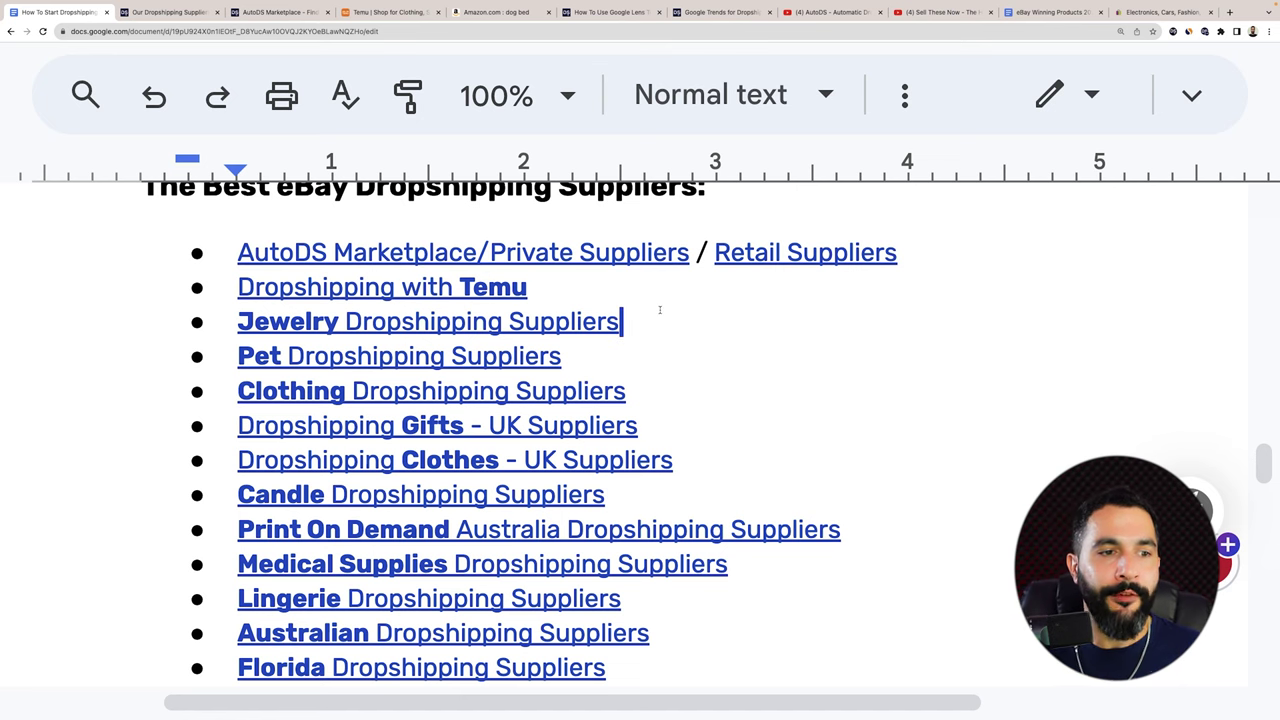
scroll(654, 314, down, 1)
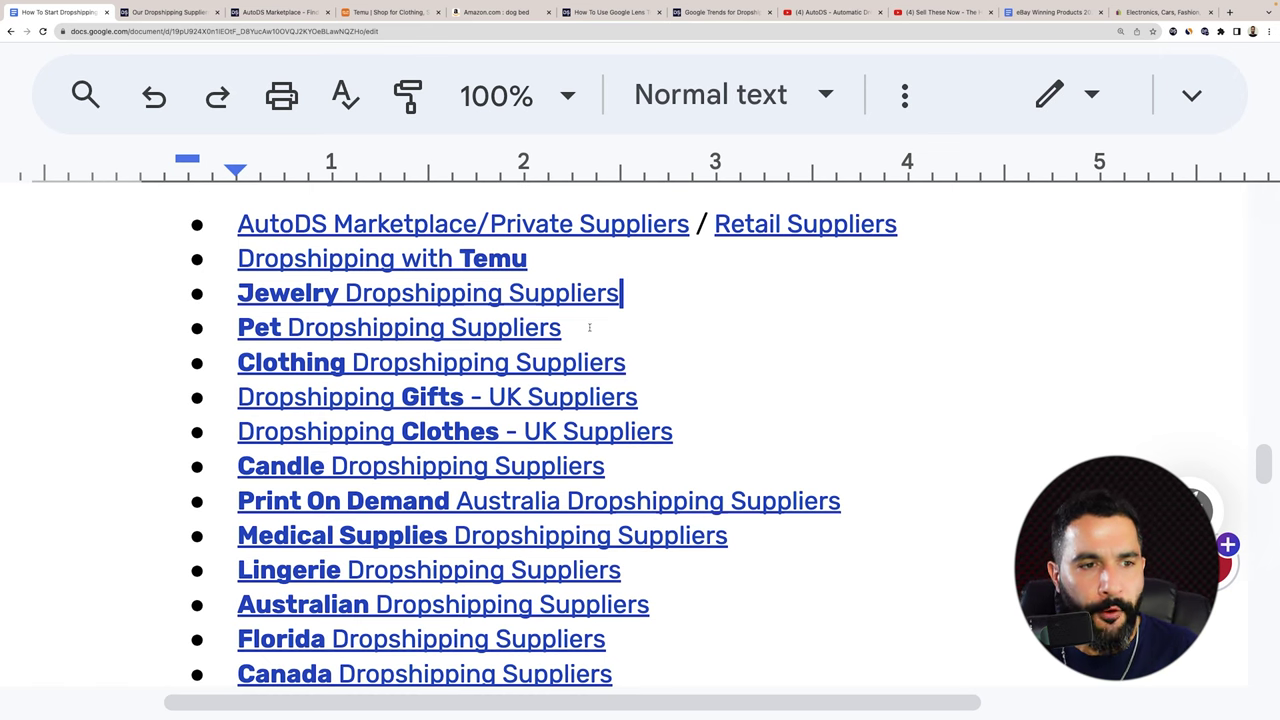
click(368, 292)
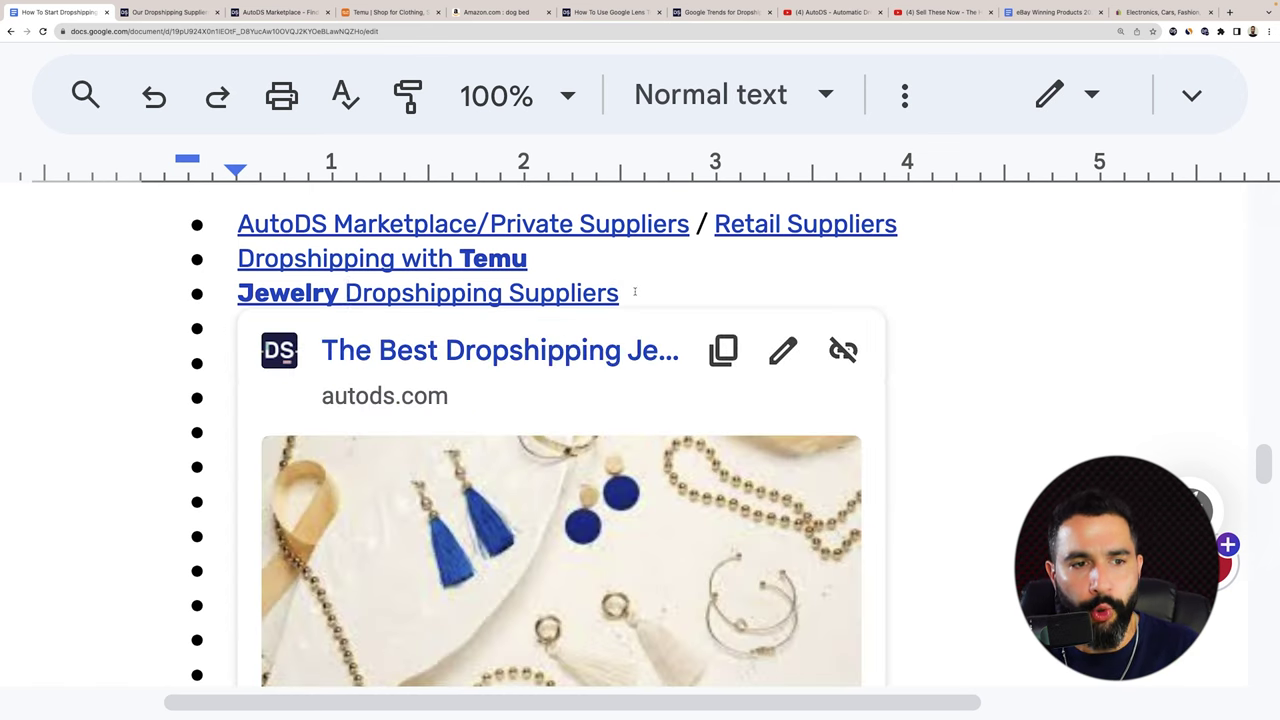
click(634, 291)
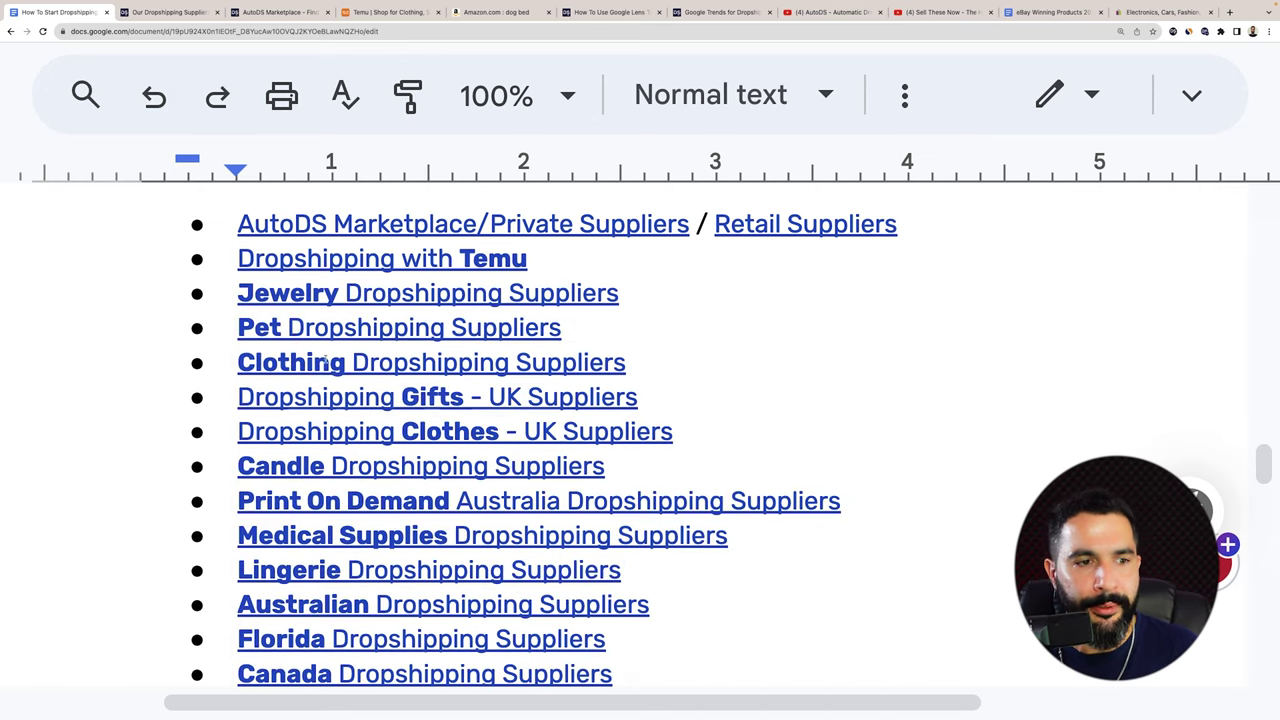
click(310, 362)
click(630, 328)
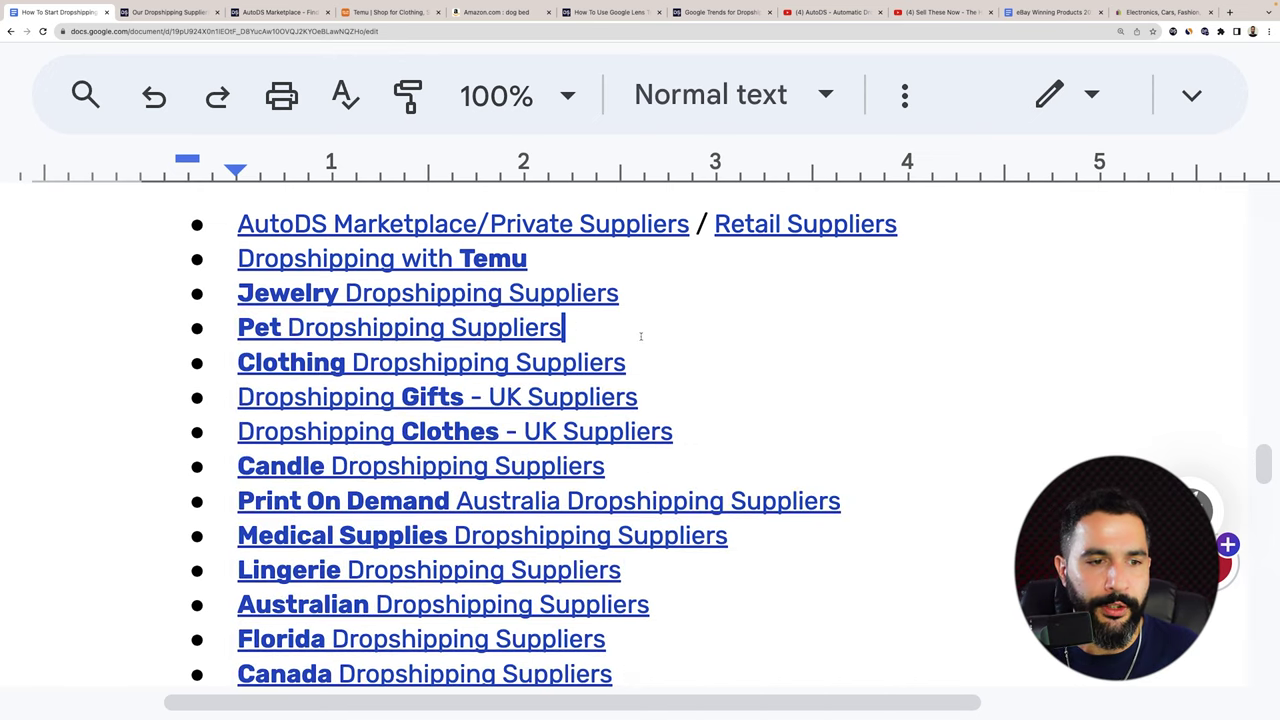
Examine the niche and country supplier links in the guide, from Pet and Clothing to USA and Wholesale
scroll(408, 318, down, 1)
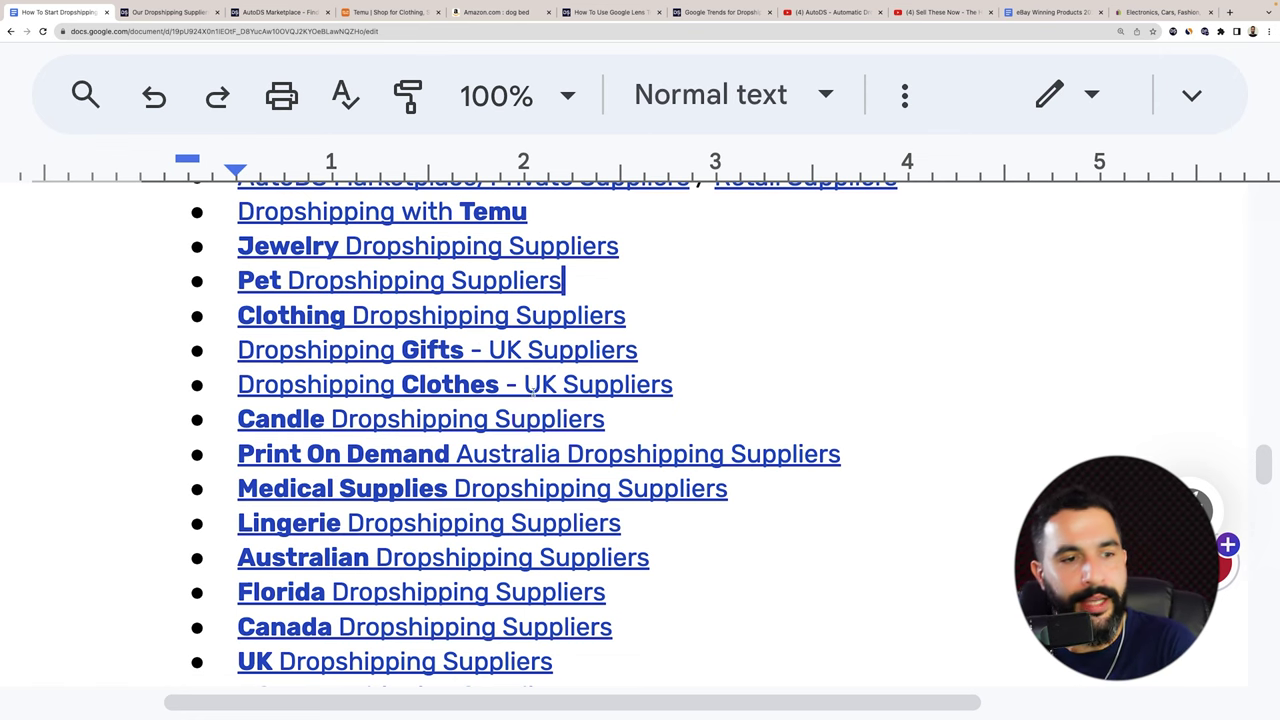
scroll(533, 392, down, 3)
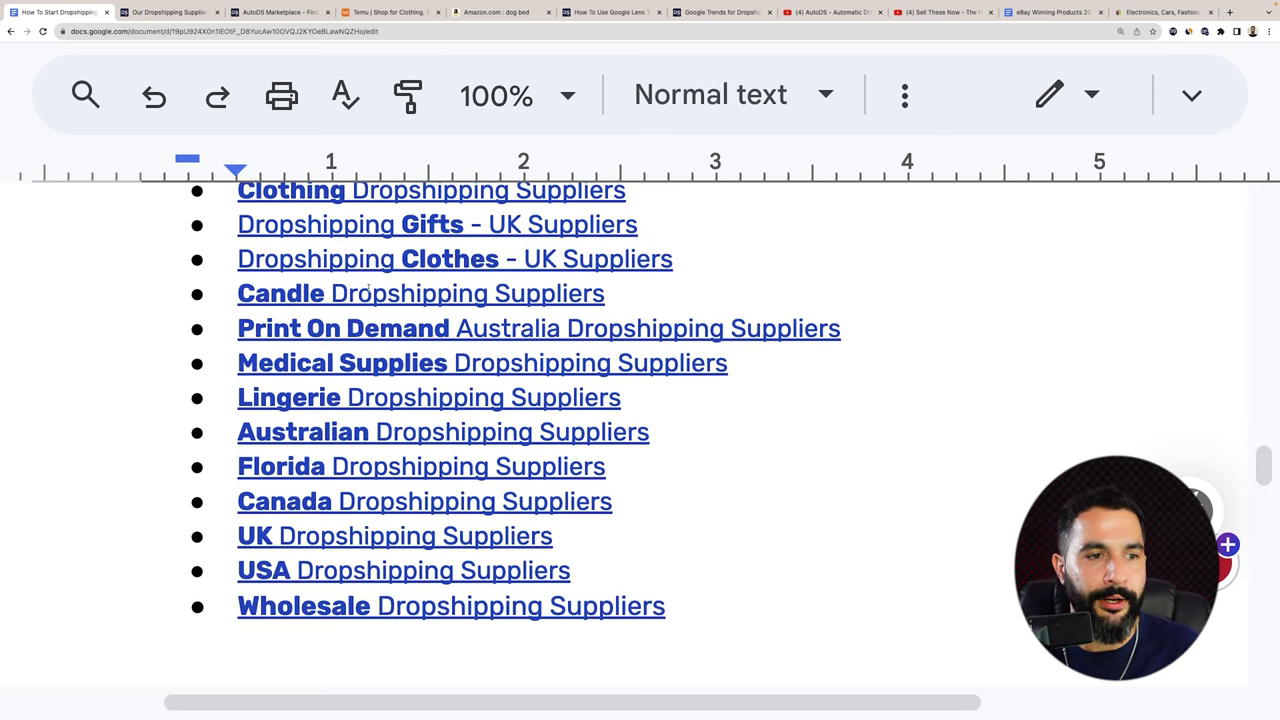
scroll(368, 291, up, 3)
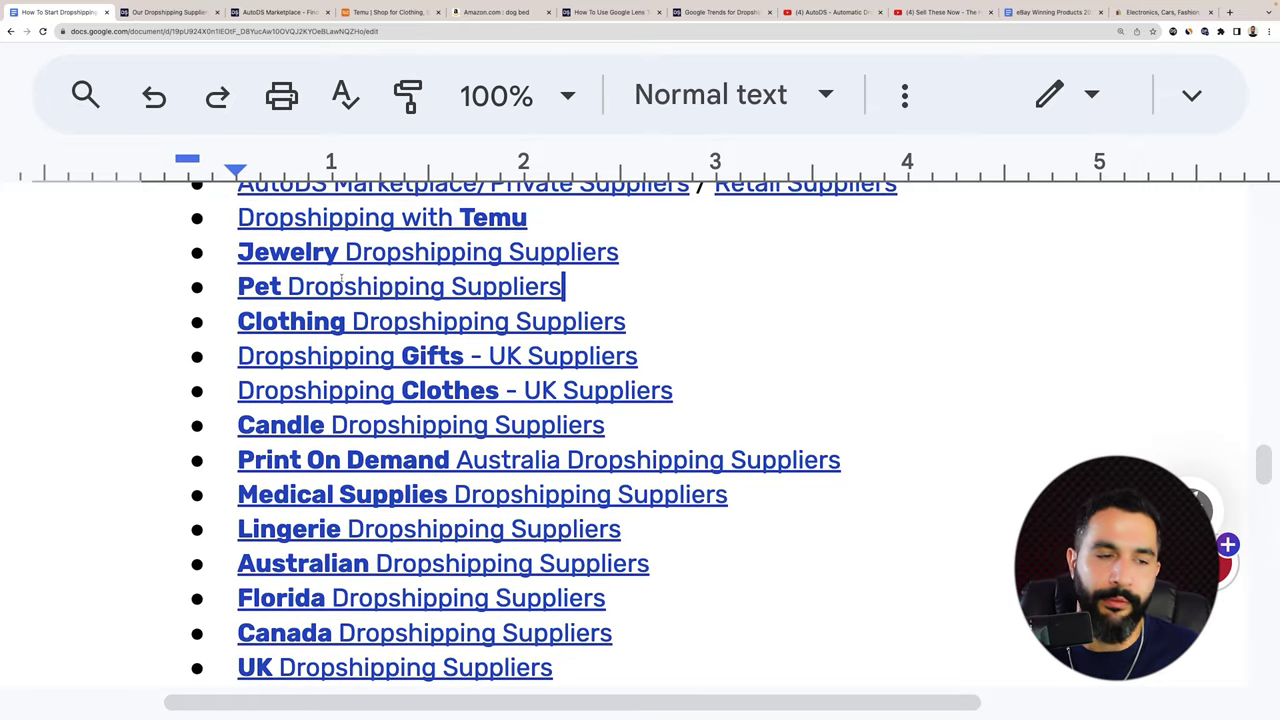
scroll(342, 280, down, 3)
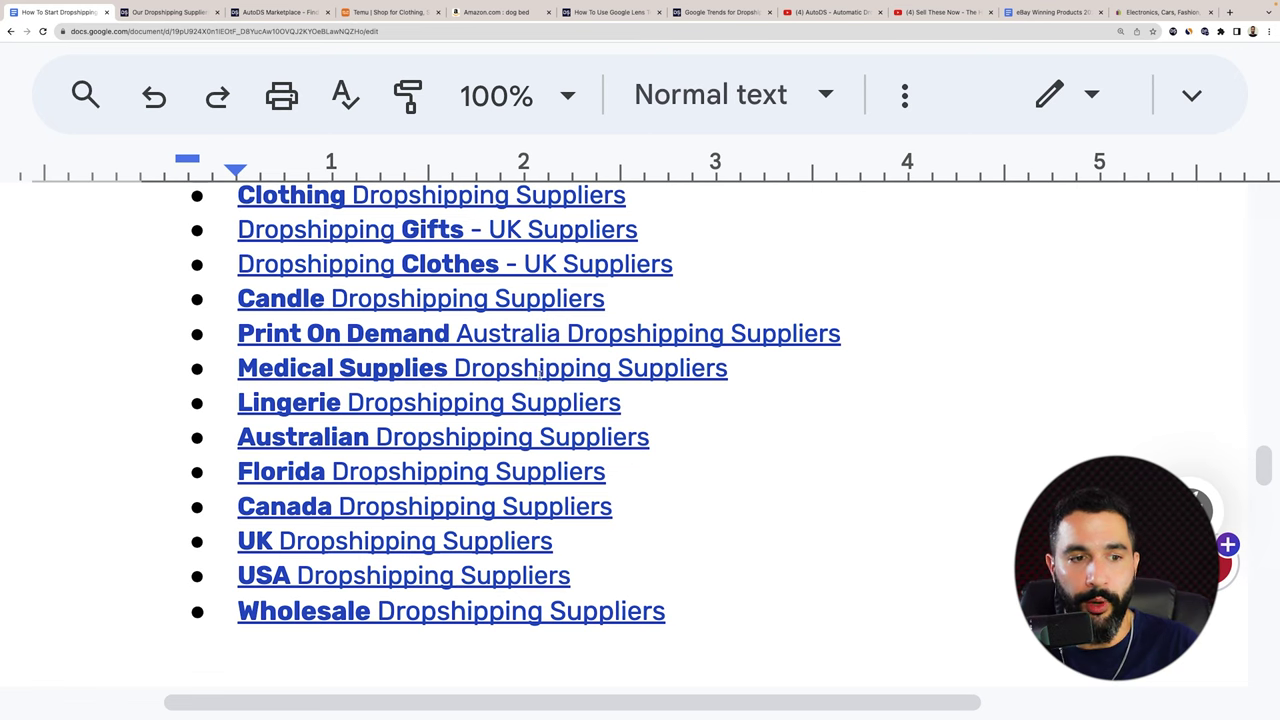
scroll(485, 400, down, 2)
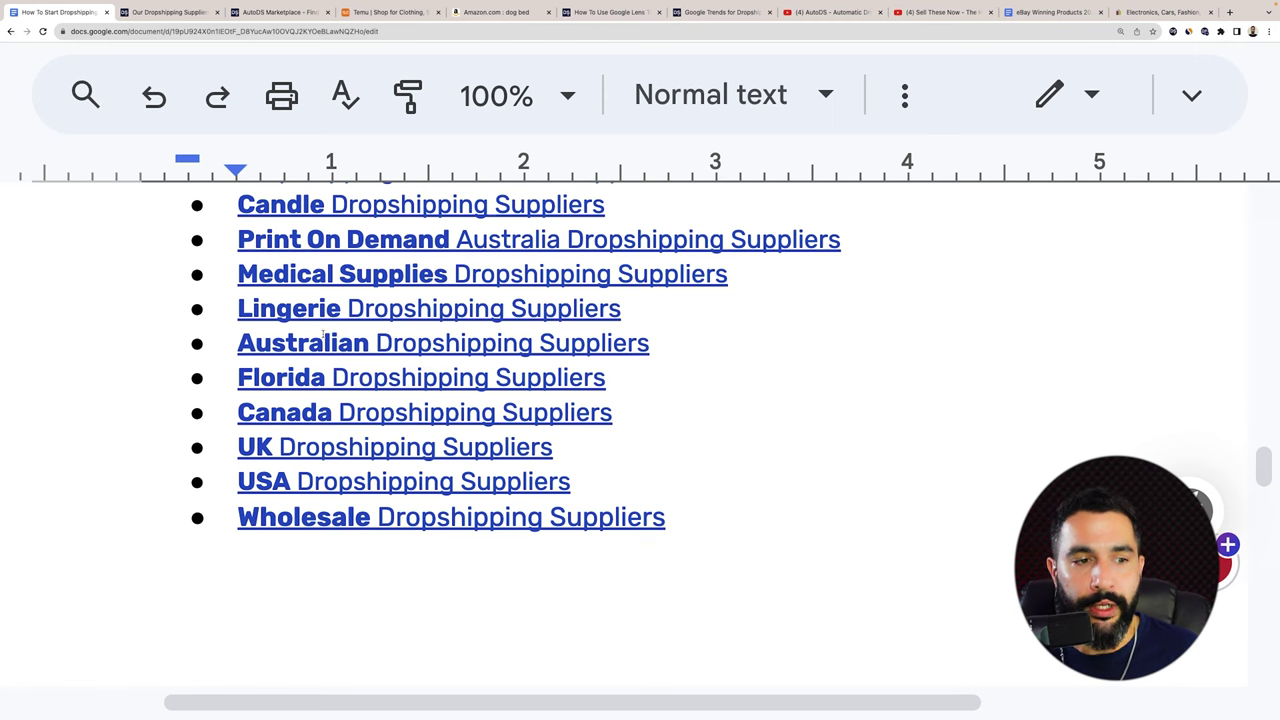
scroll(331, 402, down, 1)
scroll(331, 420, up, 4)
scroll(331, 470, down, 2)
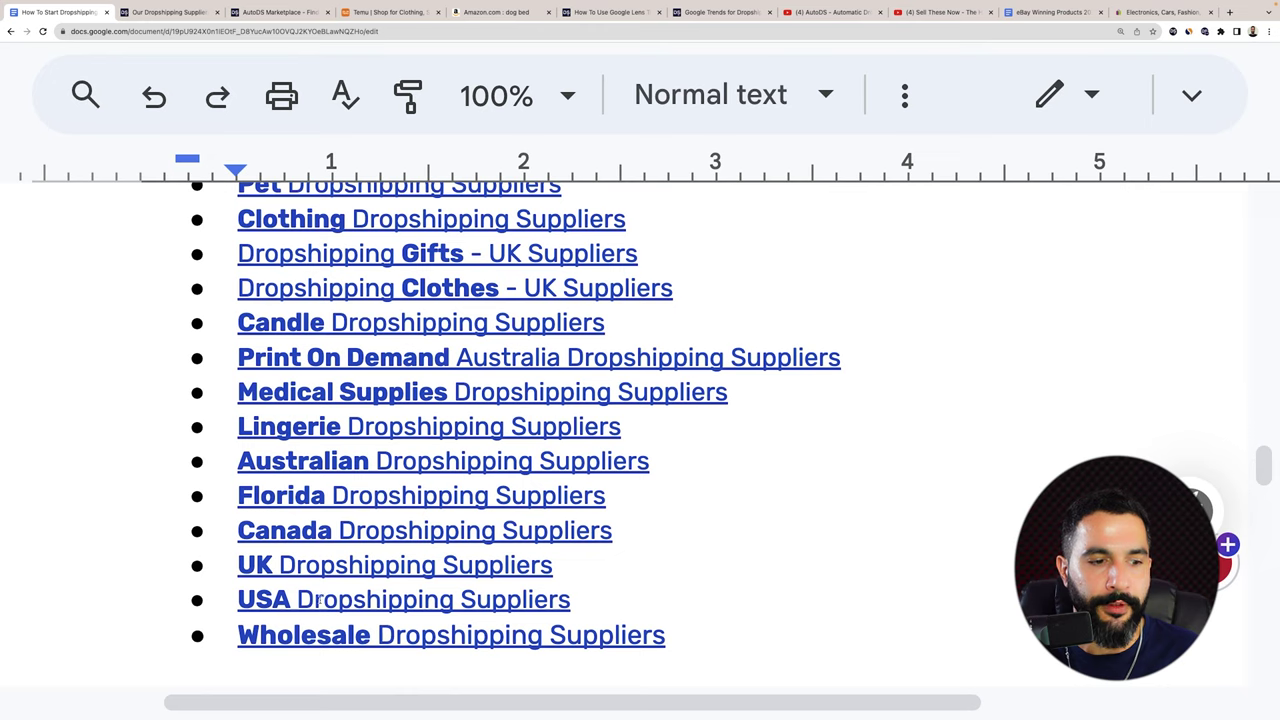
Open the article linked from USA Dropshipping Suppliers and skim its American suppliers before returning to the guide's supplier list
click(297, 602)
click(430, 655)
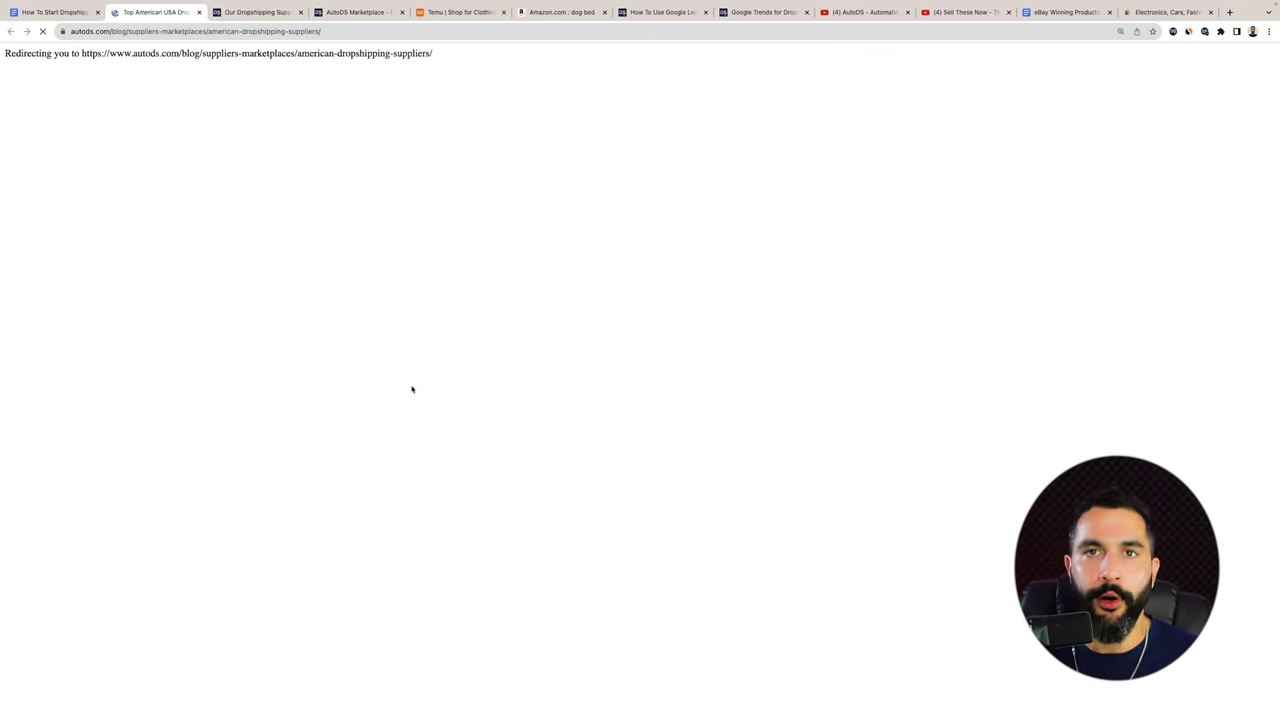
scroll(551, 394, down, 12)
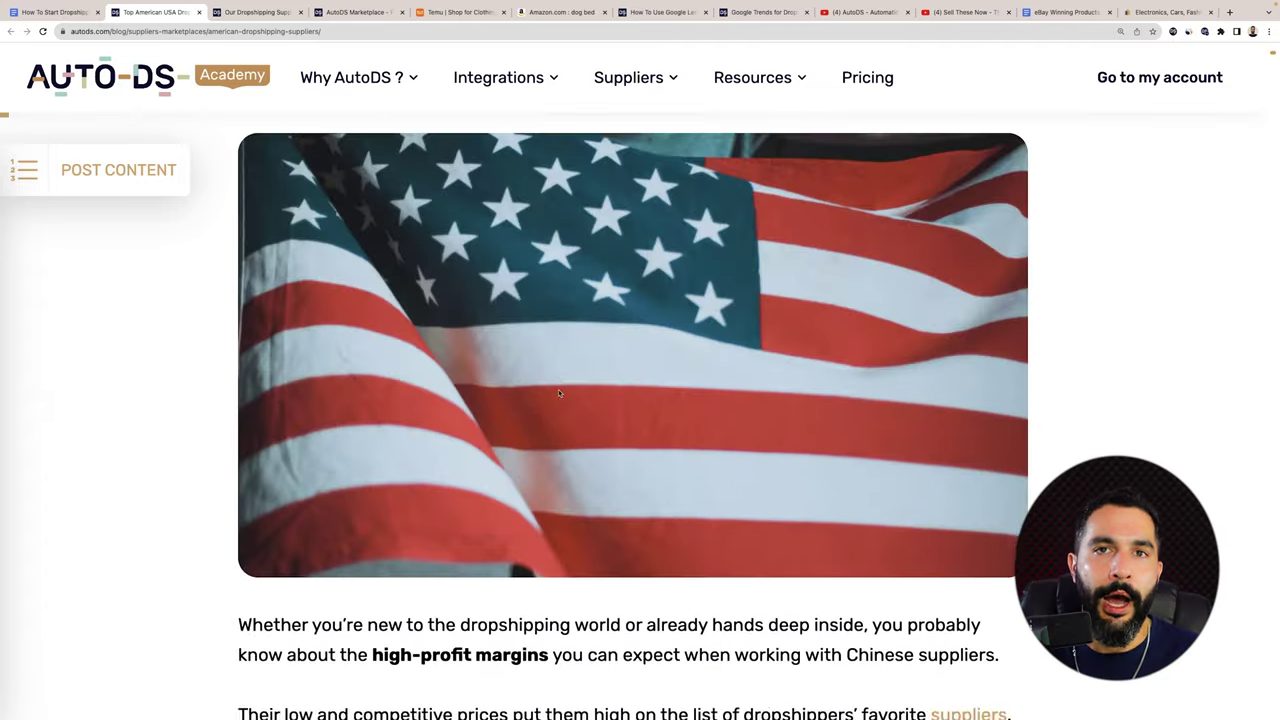
scroll(574, 409, down, 15)
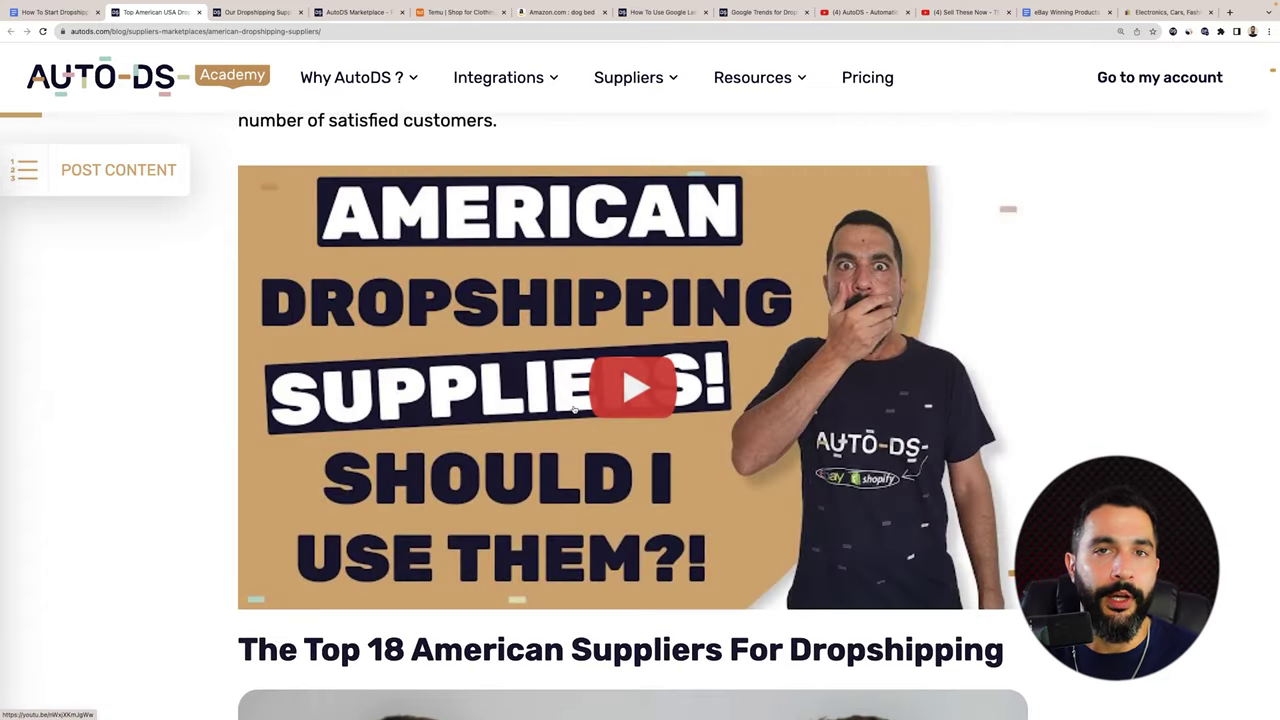
scroll(574, 409, down, 15)
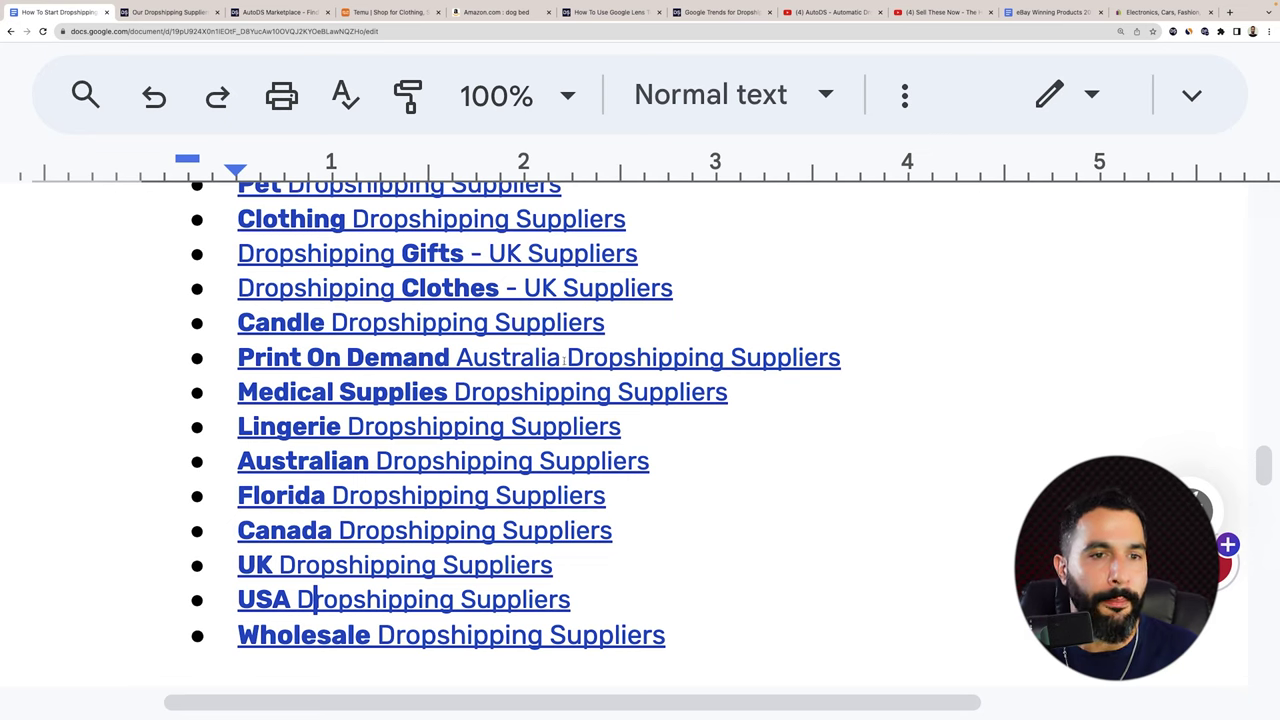
scroll(565, 358, up, 5)
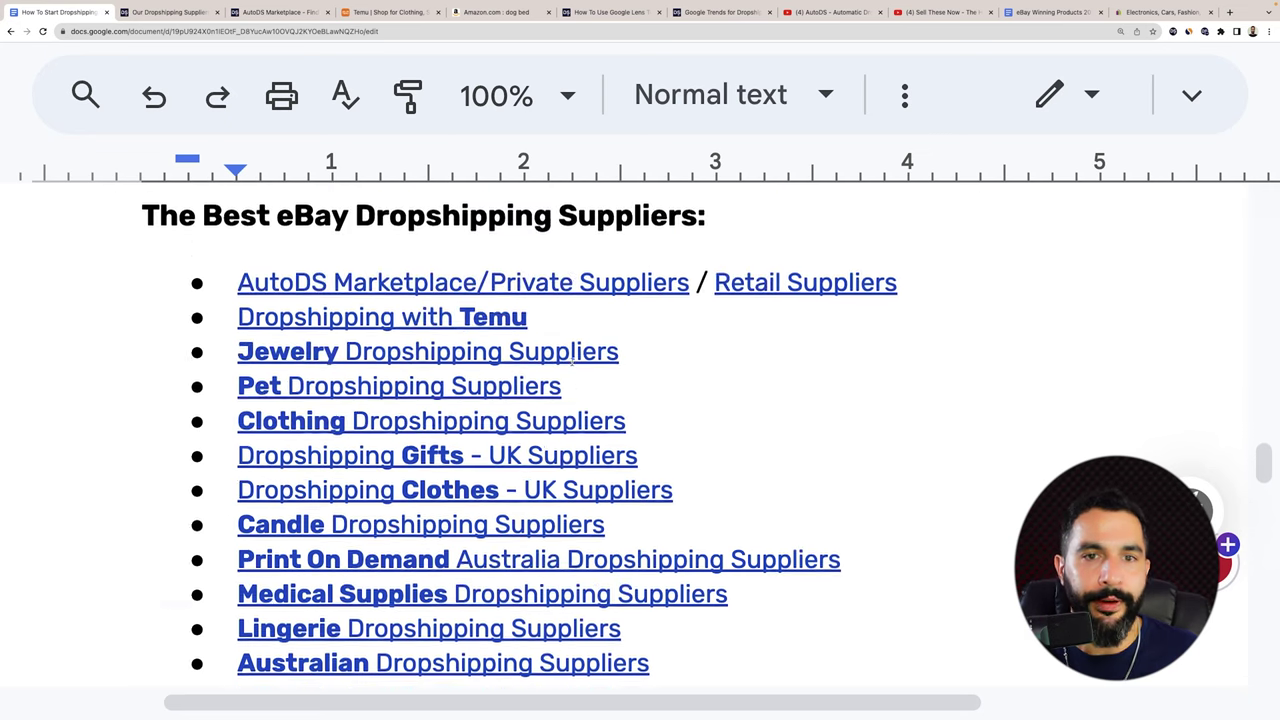
scroll(572, 360, down, 10)
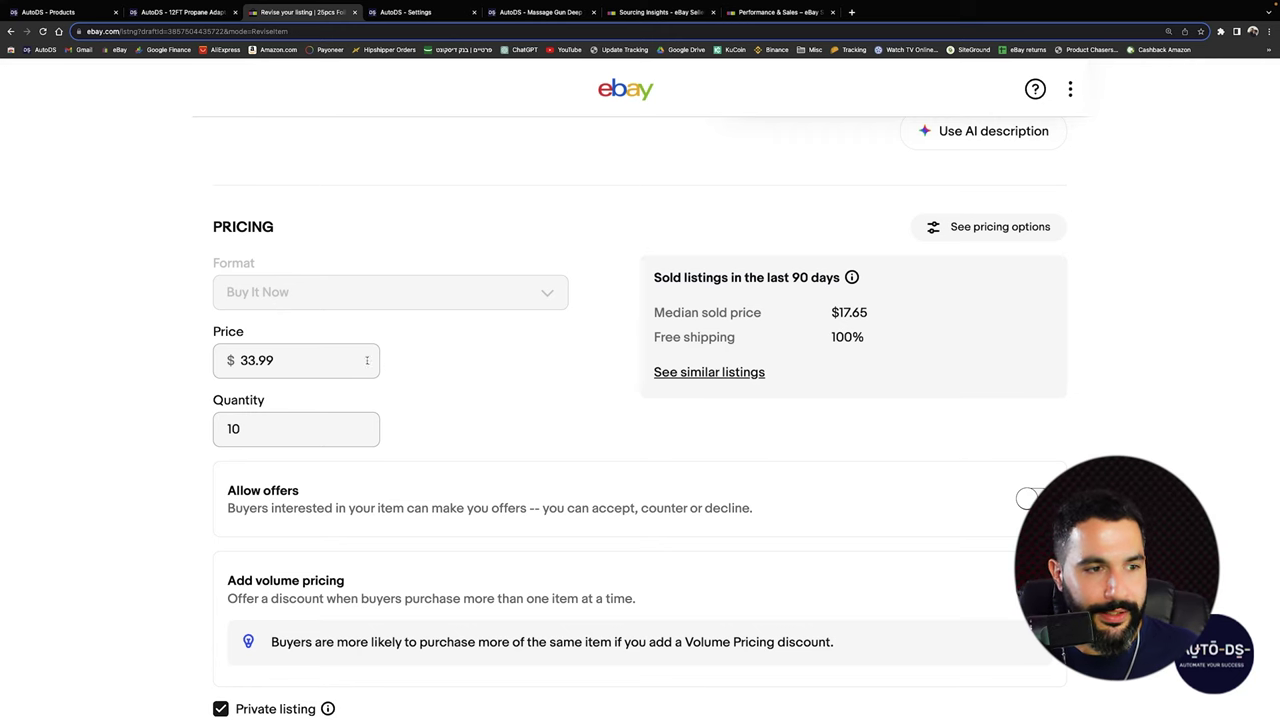
In the pricing section of the eBay listing being revised, set the price to $50.00 and the quantity to 10
scroll(357, 357, down, 2)
double_click(291, 372)
key(BackSpace)
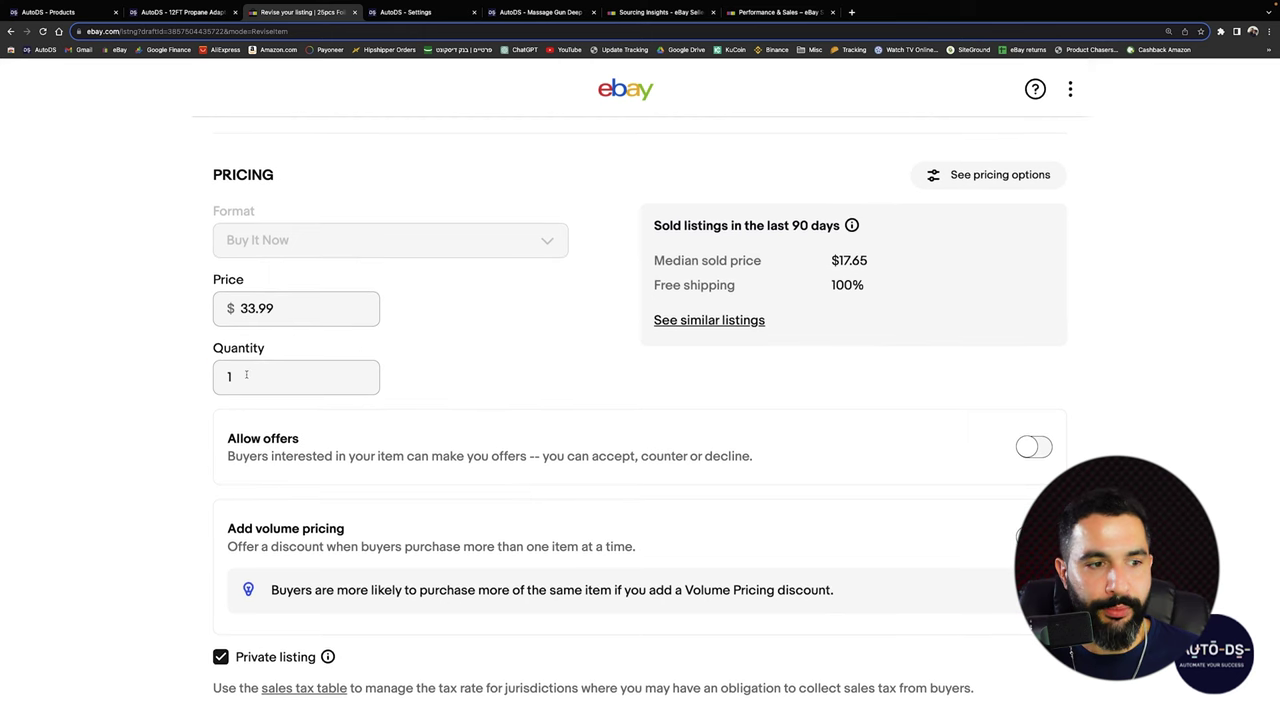
click(262, 379)
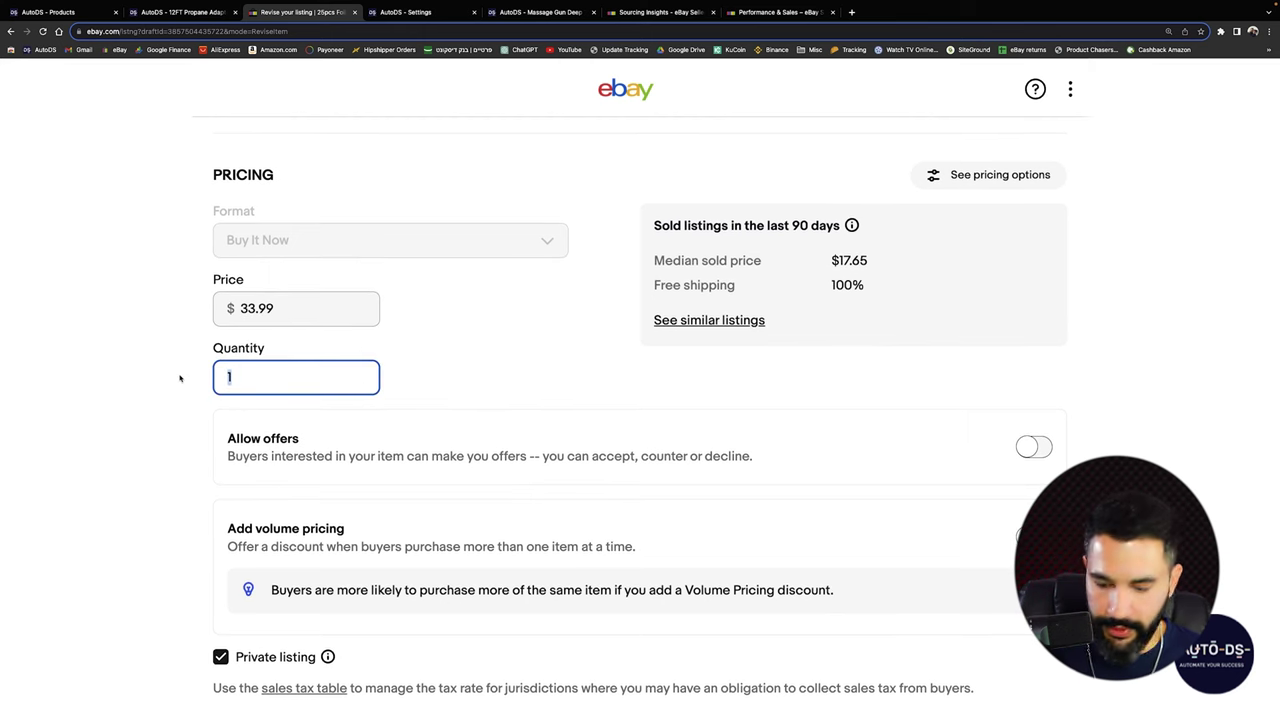
double_click(313, 312)
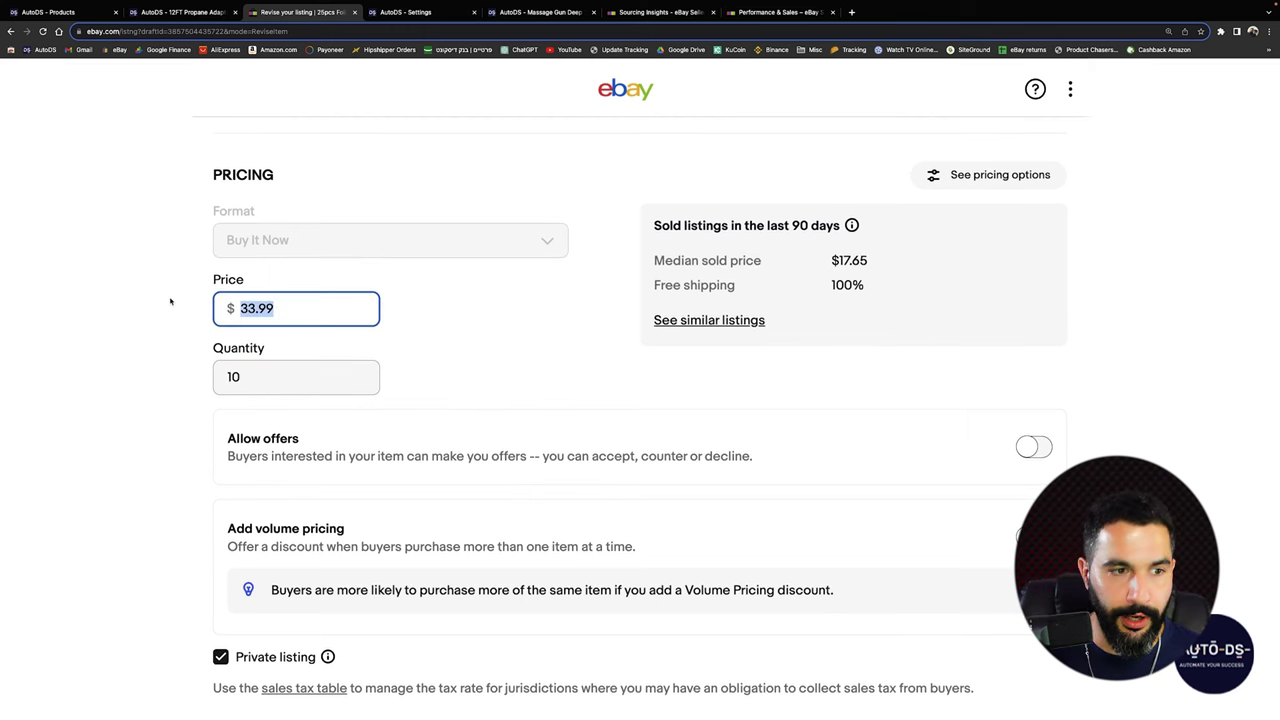
click(209, 376)
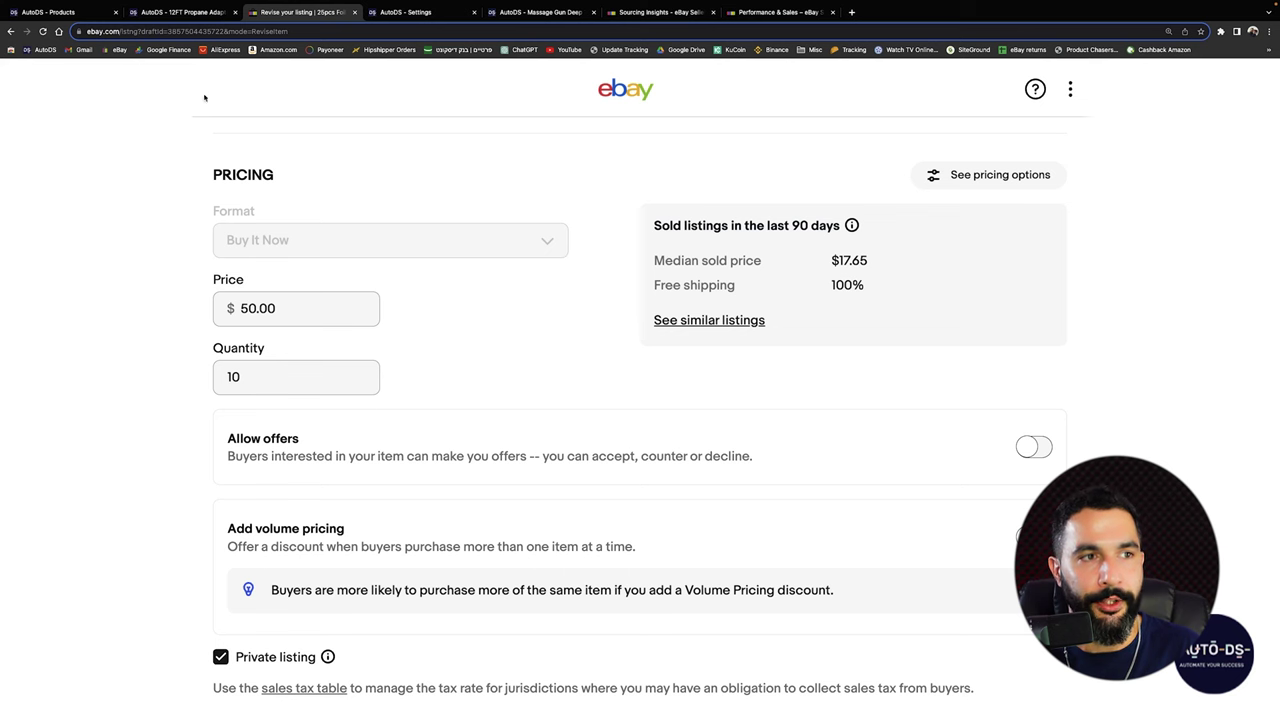
Switch to the AutoDS variant editor for the propane adapter hose and check the default quantity before returning to its pricing
click(203, 17)
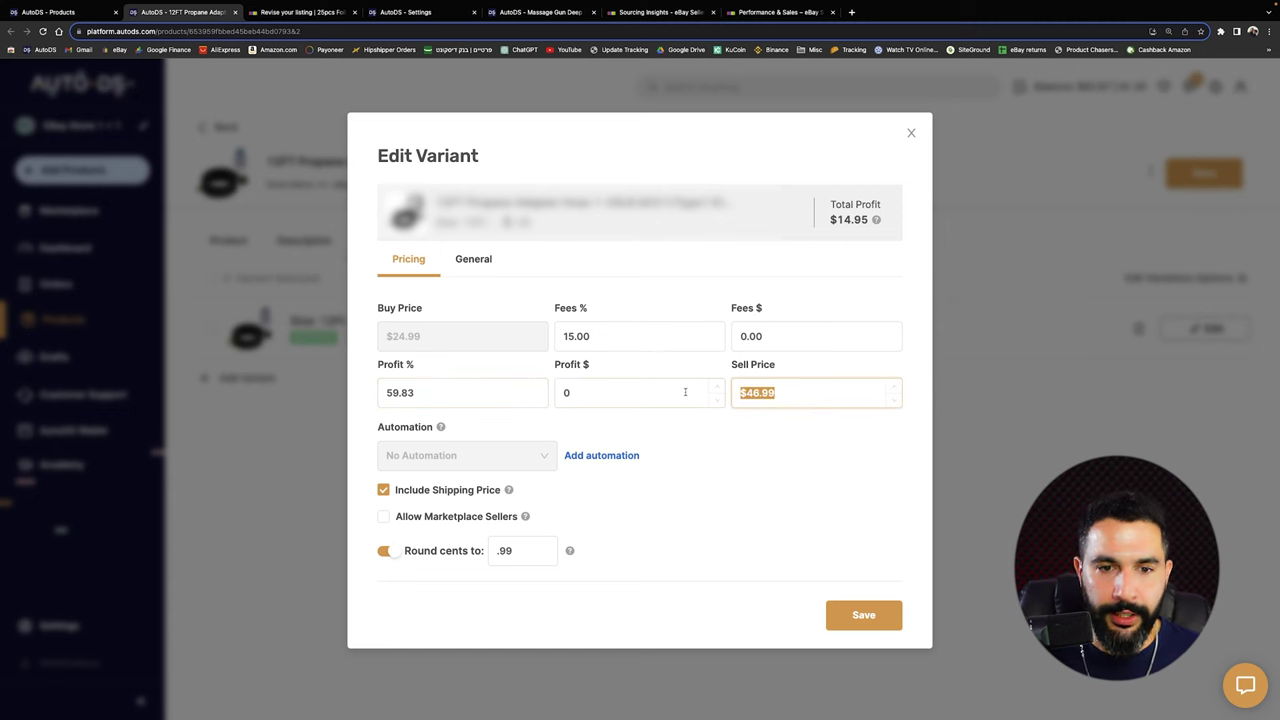
click(473, 259)
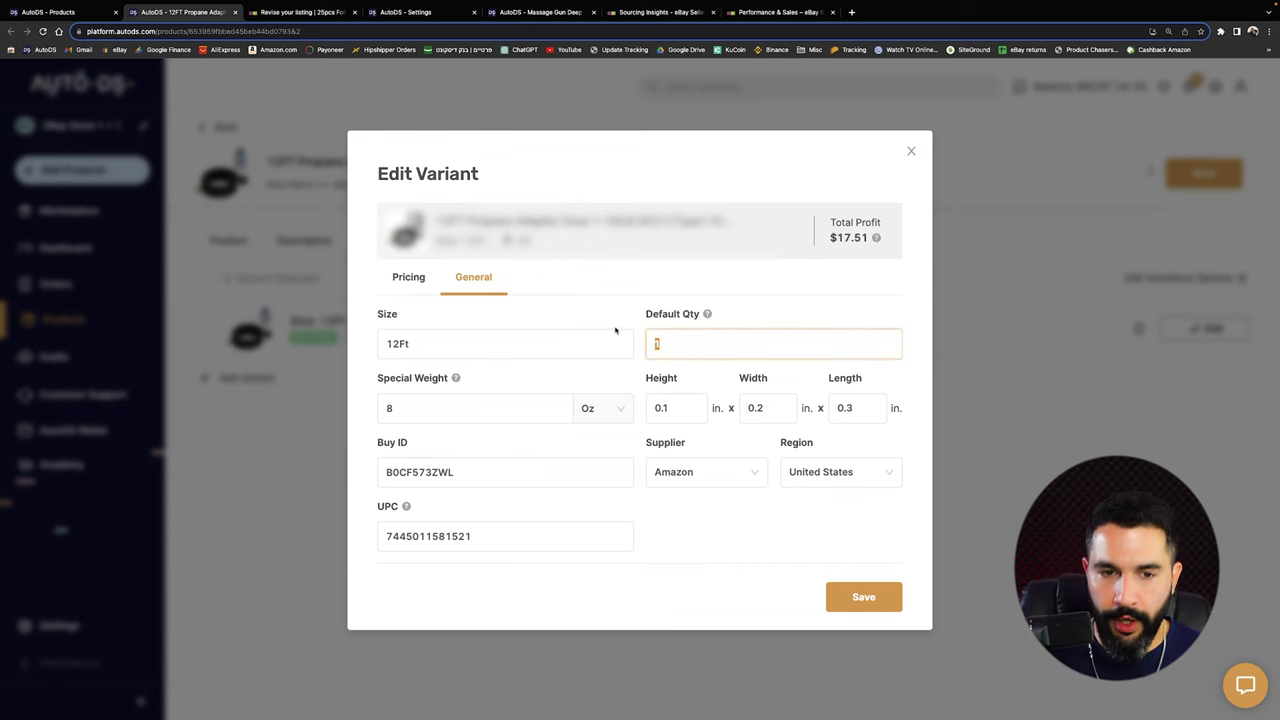
click(424, 284)
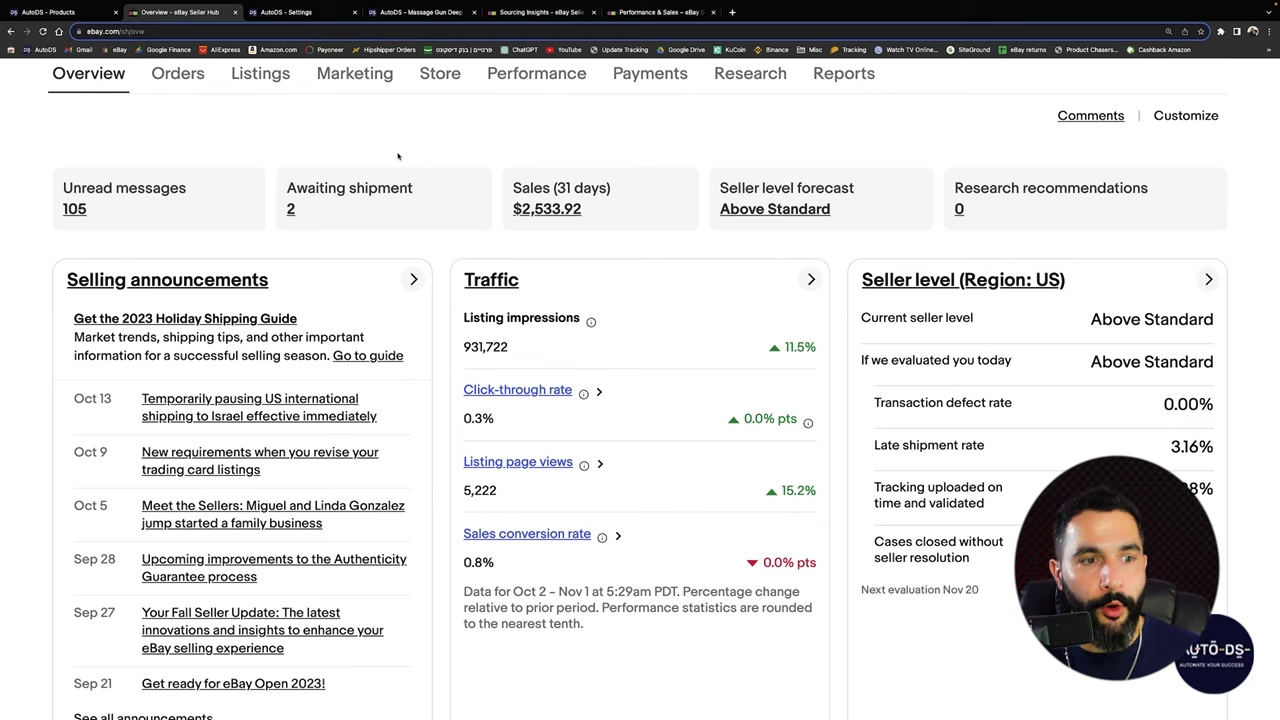
Start creating a new listing from the eBay Seller Hub overview
mouse_move(281, 85)
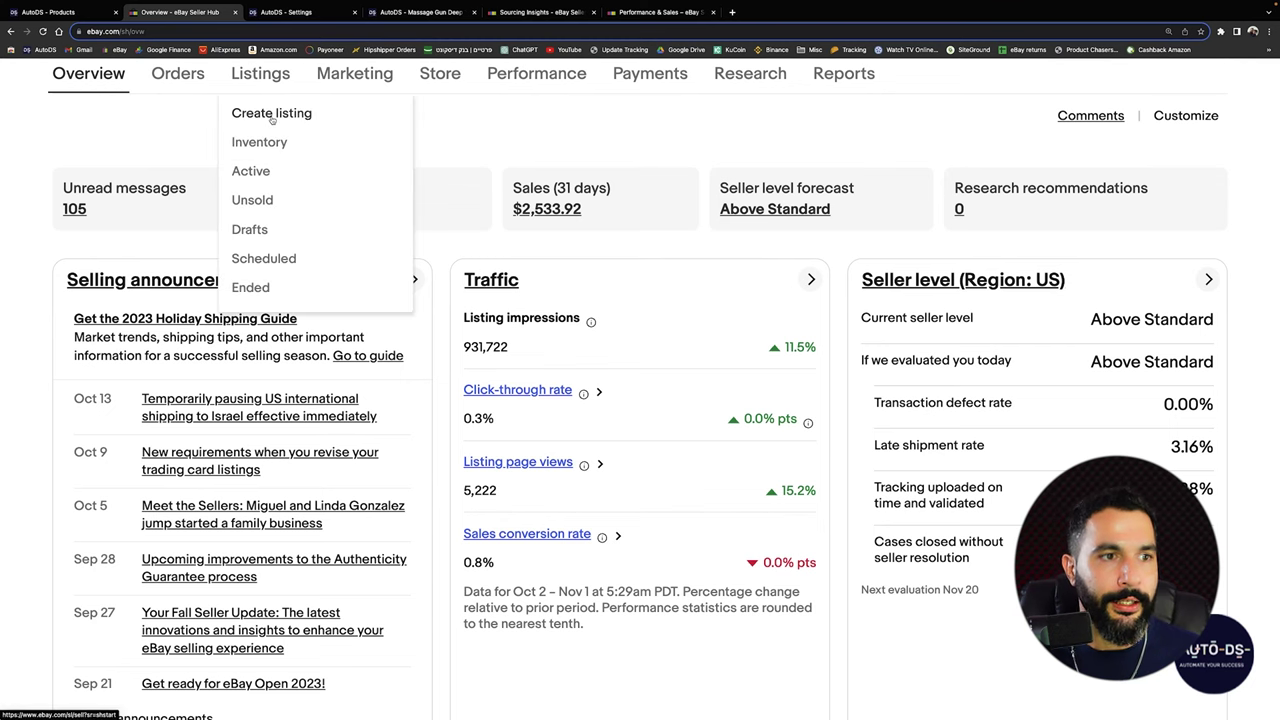
click(272, 116)
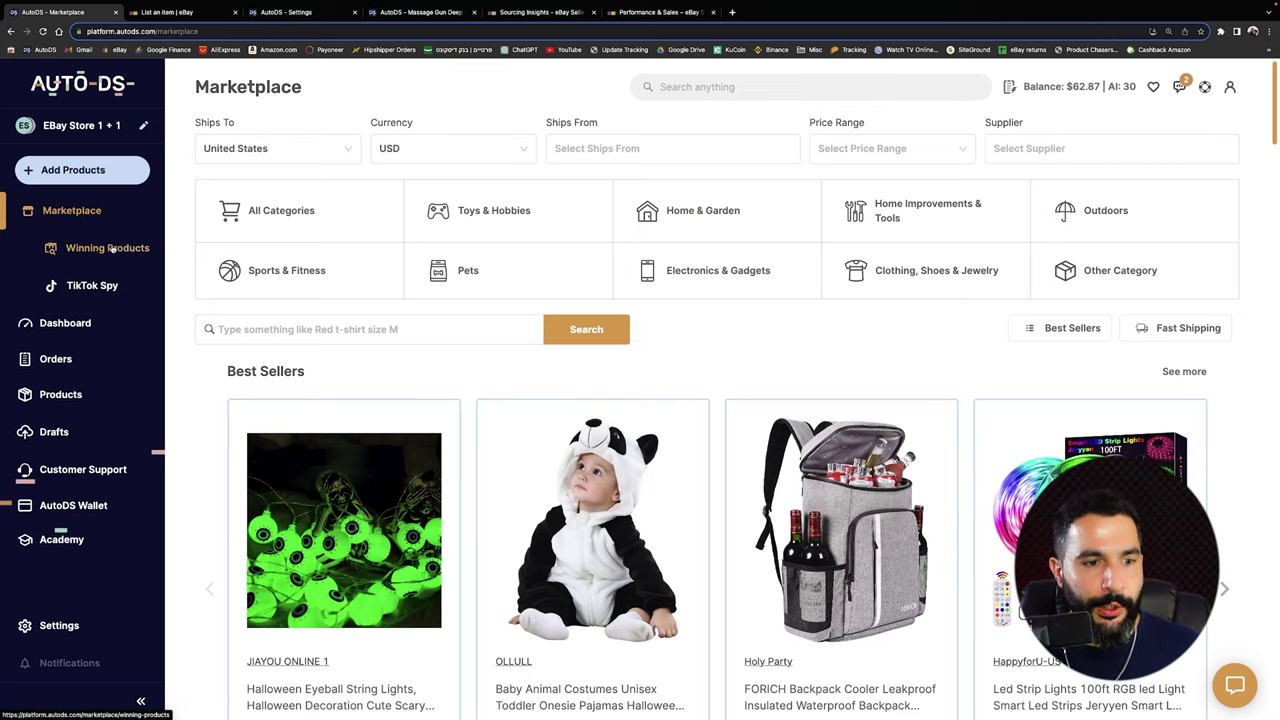
Look through the AutoDS Marketplace page and open the autods.com homepage in a new browser tab
scroll(352, 600, down, 3)
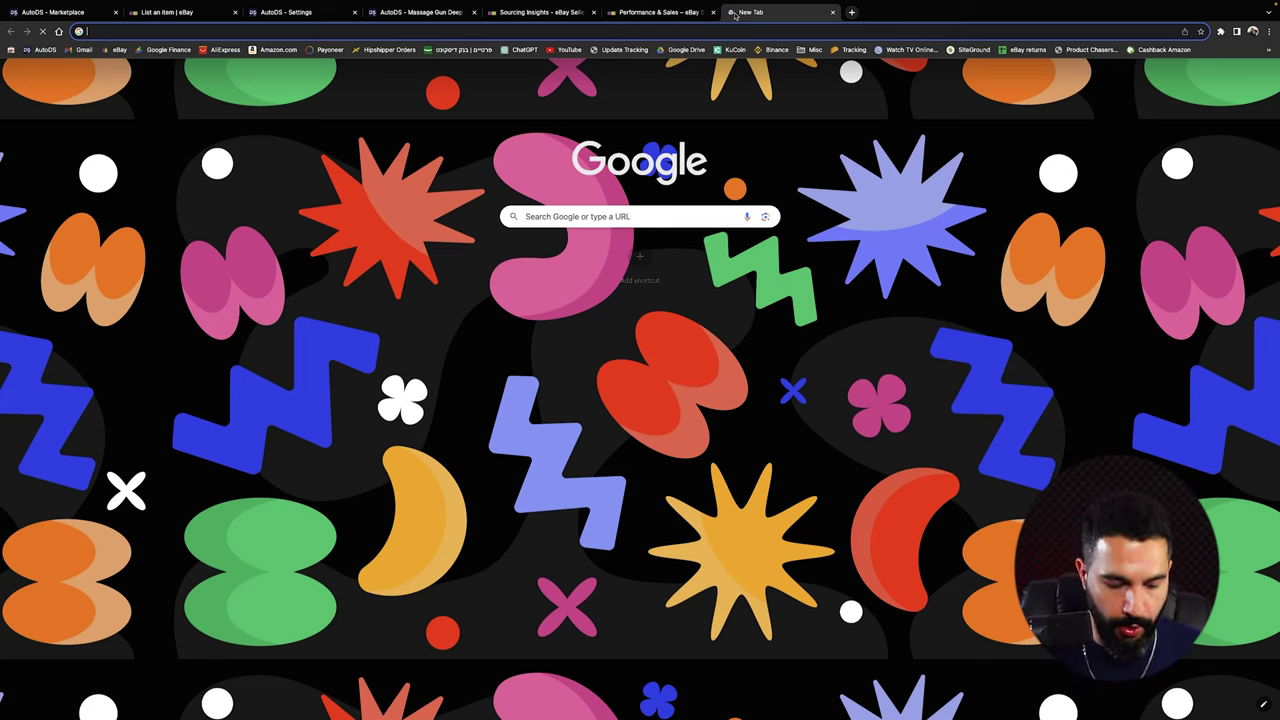
text(autods)
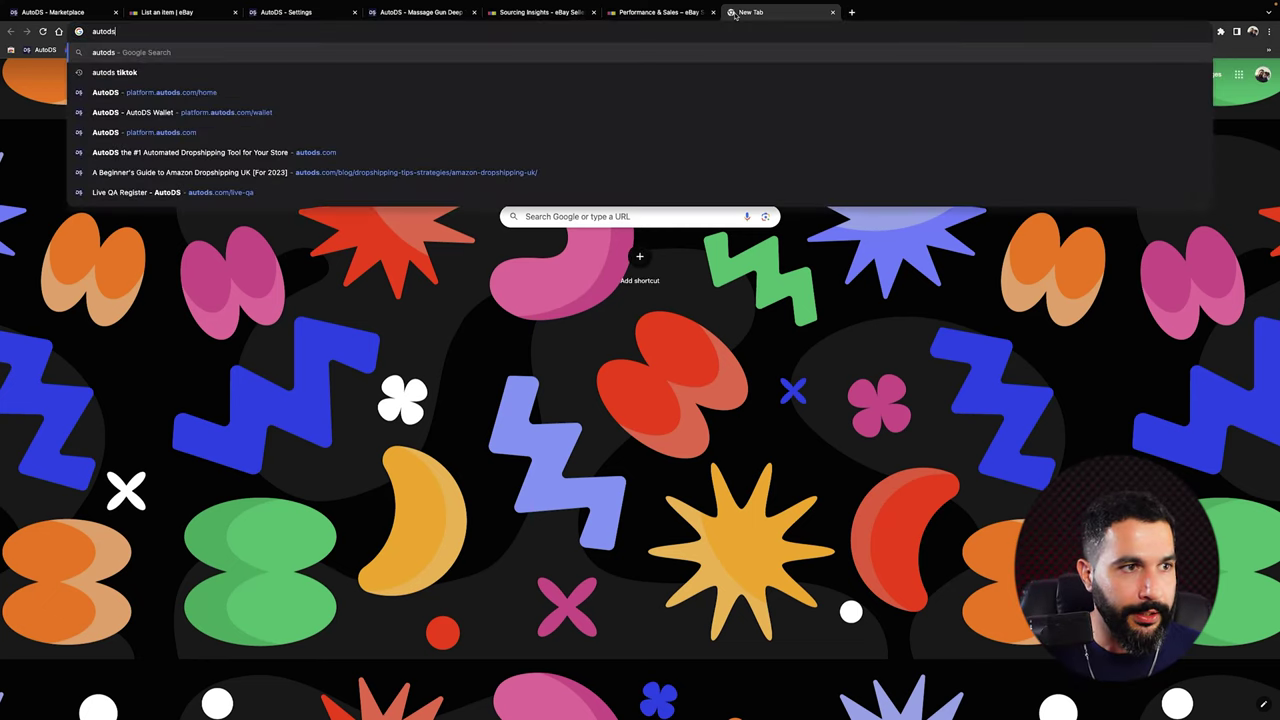
key(Return)
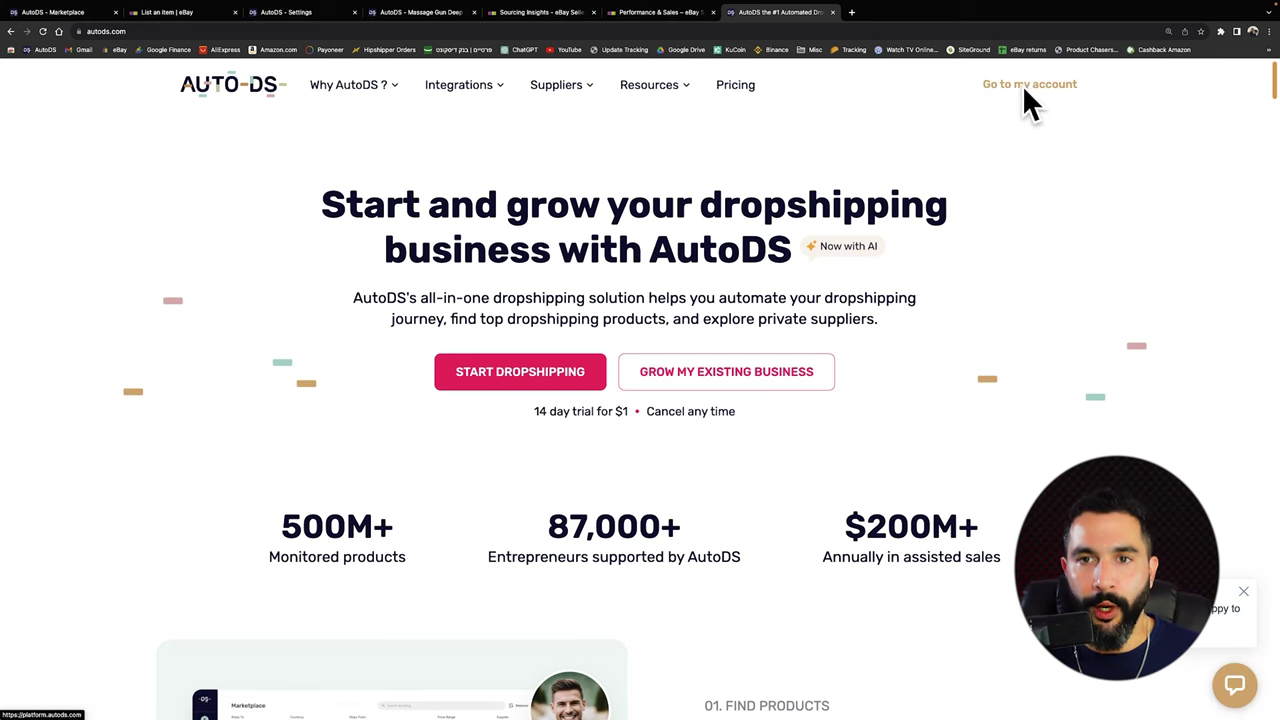
Close the AutoDS homepage tab and try adding a store from the Marketplace account, choosing eBay Store as the type before cancelling
click(833, 13)
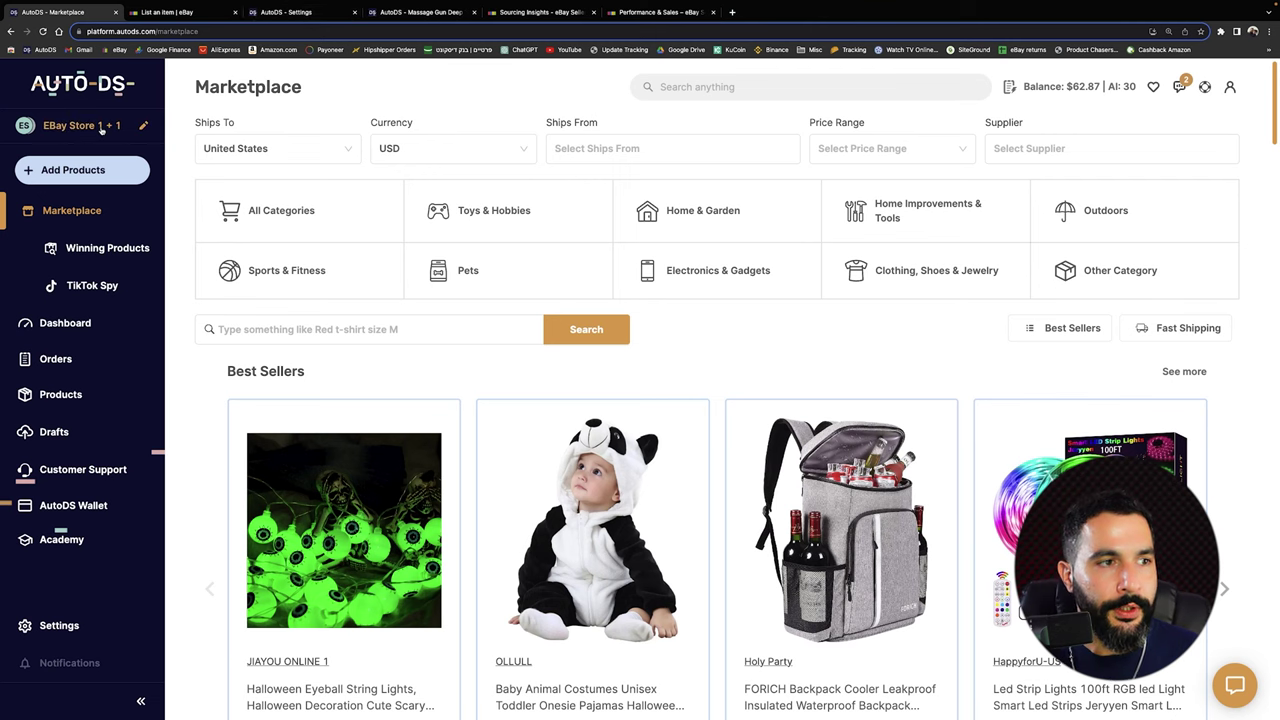
click(101, 126)
click(530, 566)
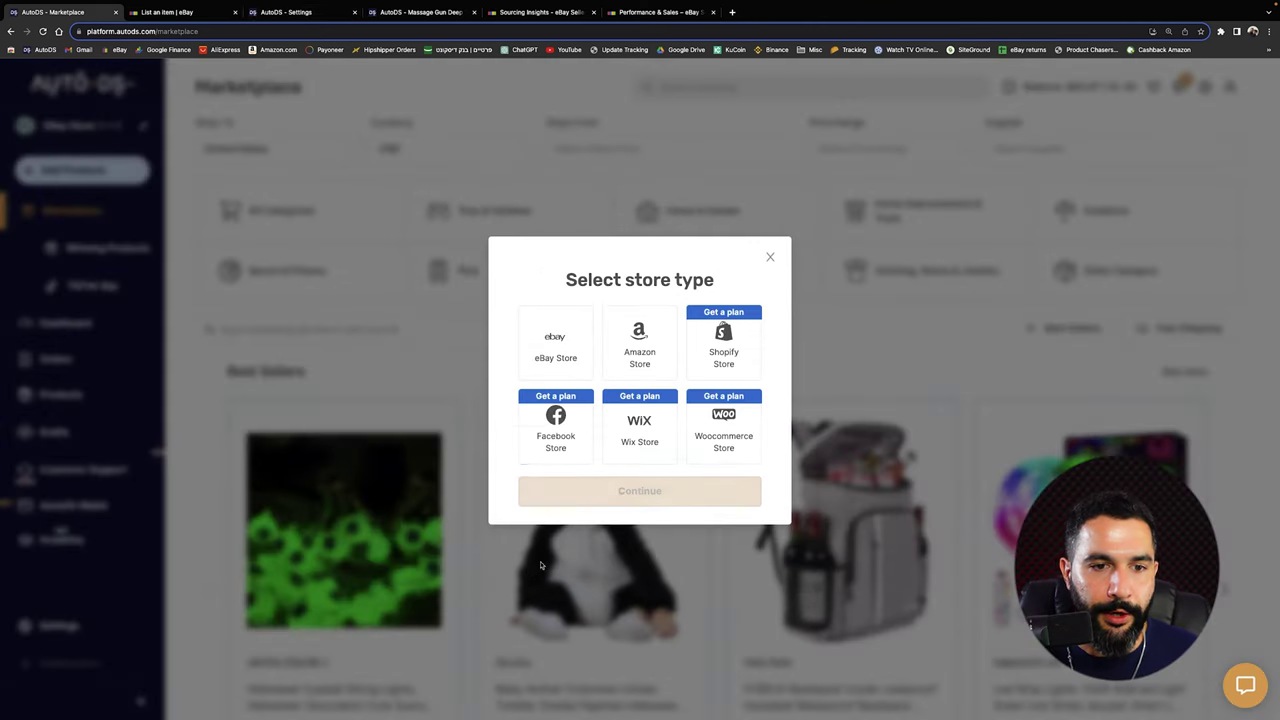
click(558, 350)
click(554, 348)
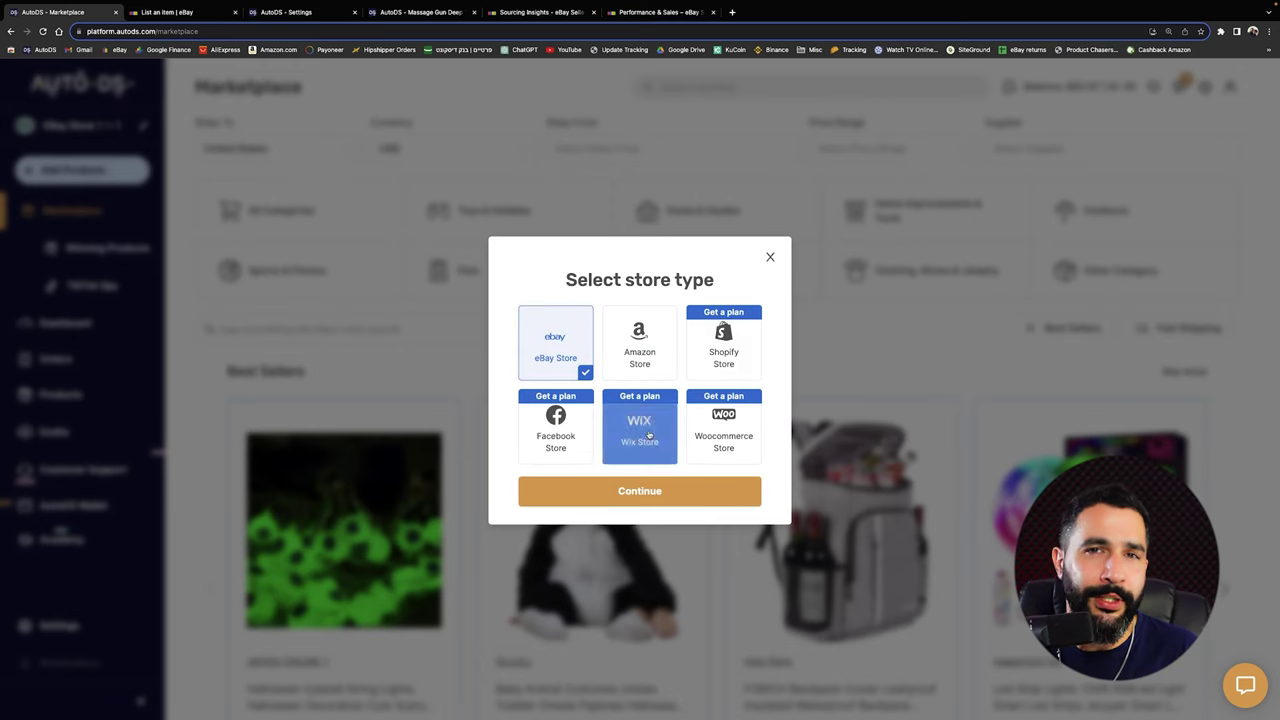
click(770, 257)
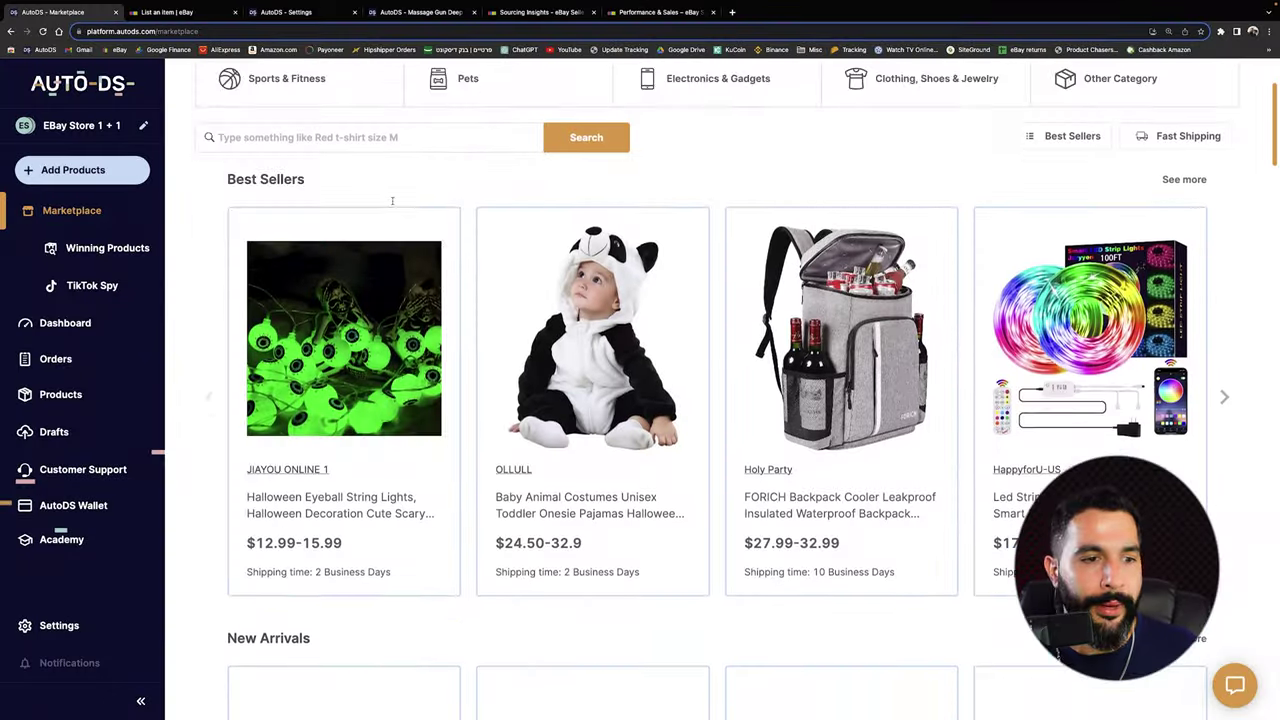
Look through the Marketplace best sellers and the list of supported dropshipping suppliers on autods.com
scroll(341, 533, down, 1)
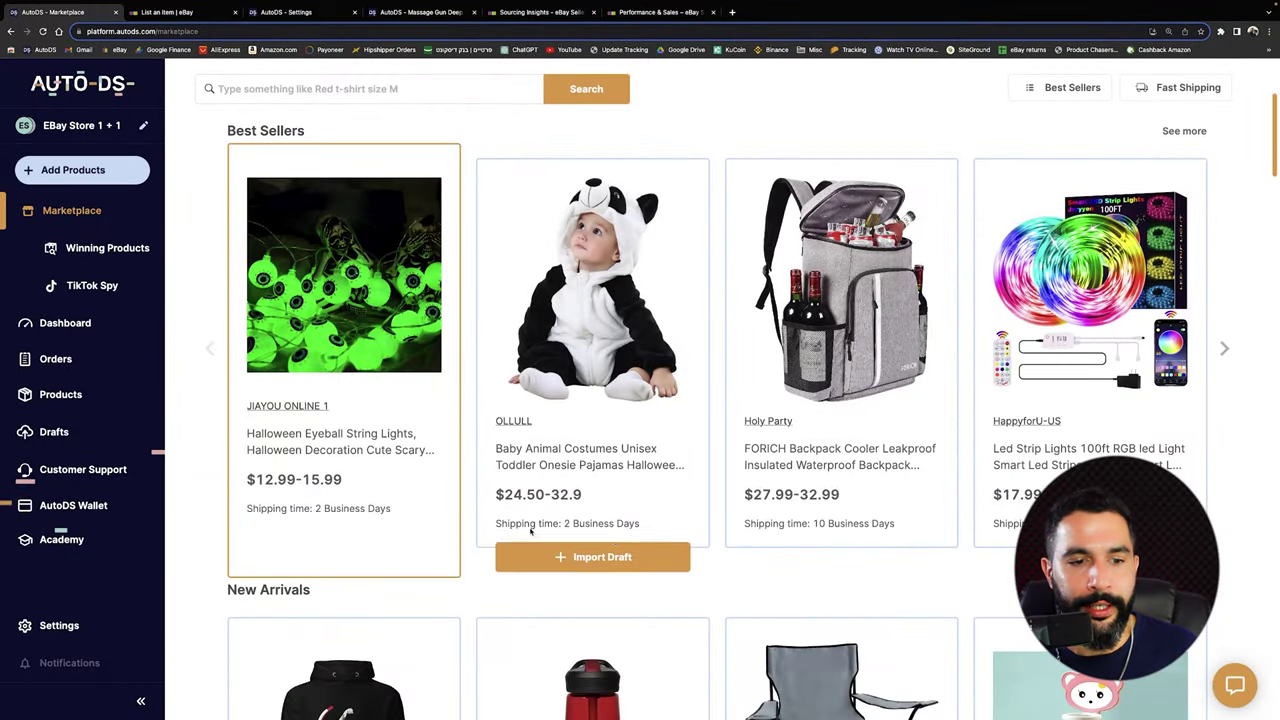
scroll(590, 450, up, 4)
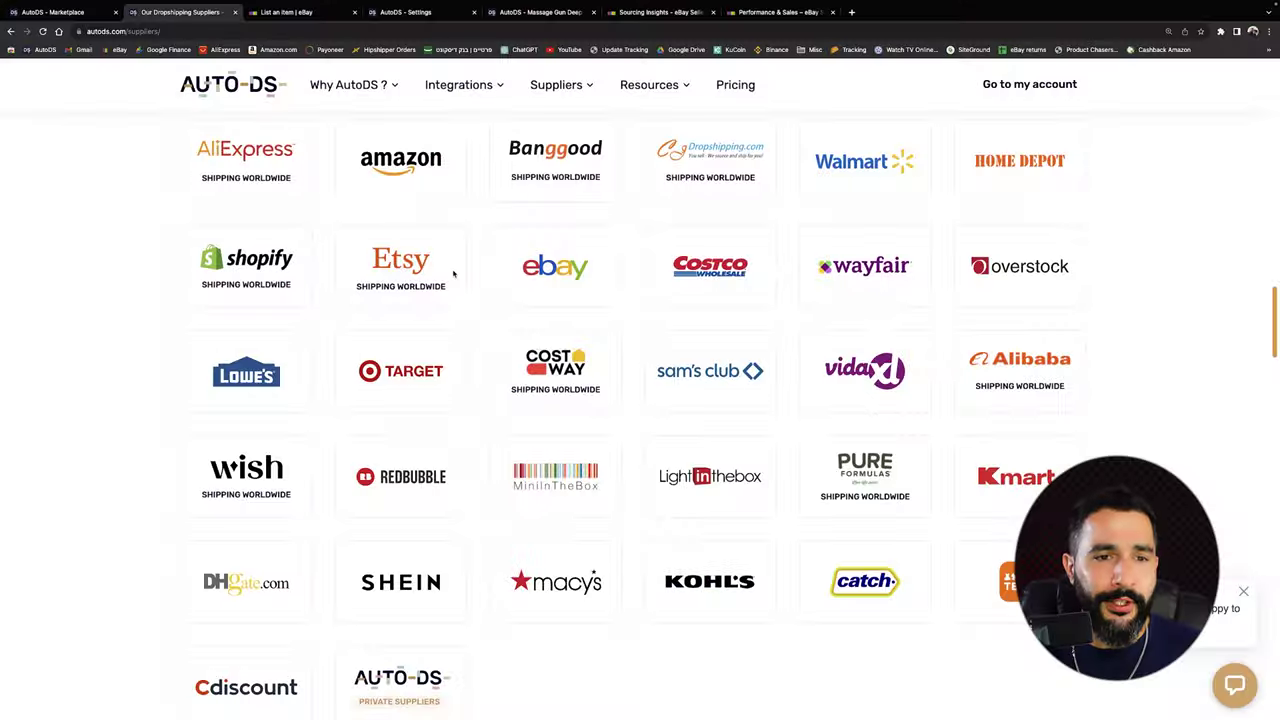
scroll(453, 273, up, 1)
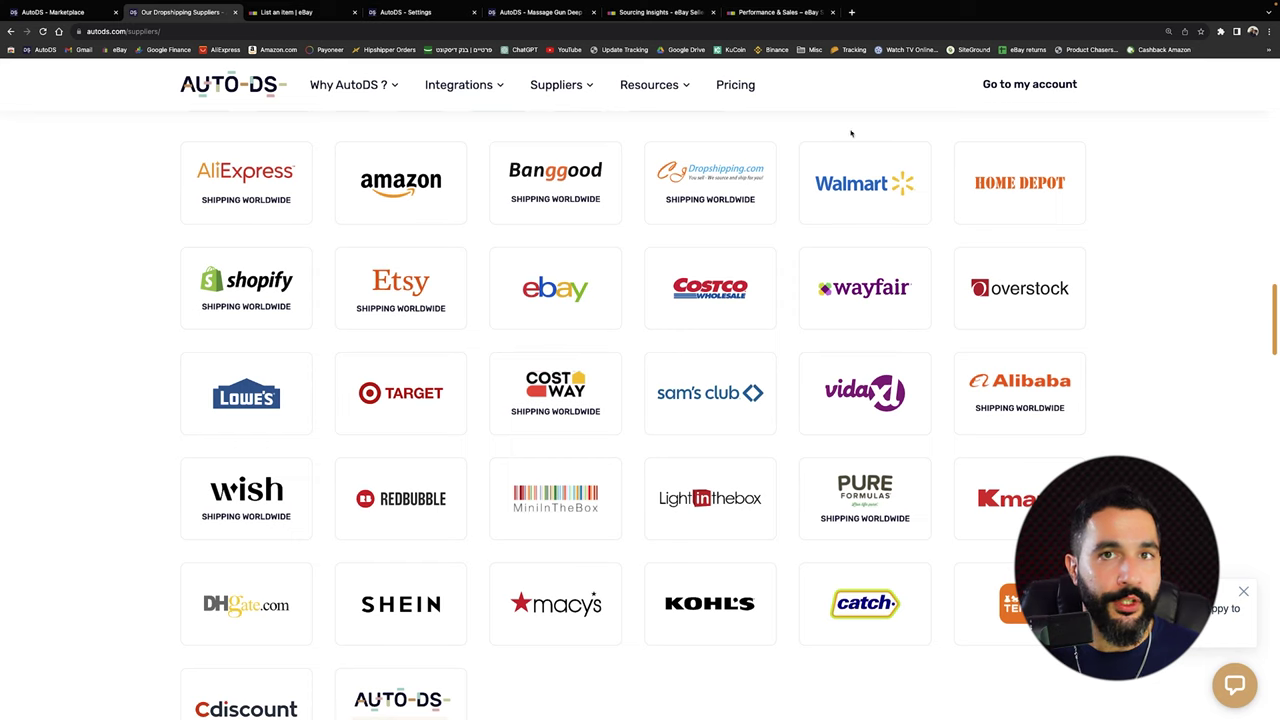
Open Amazon in a new browser tab, search for string lights, and browse the results to the Ariceleo fairy lights
click(851, 13)
text(amazon)
key(Return)
text(string lights)
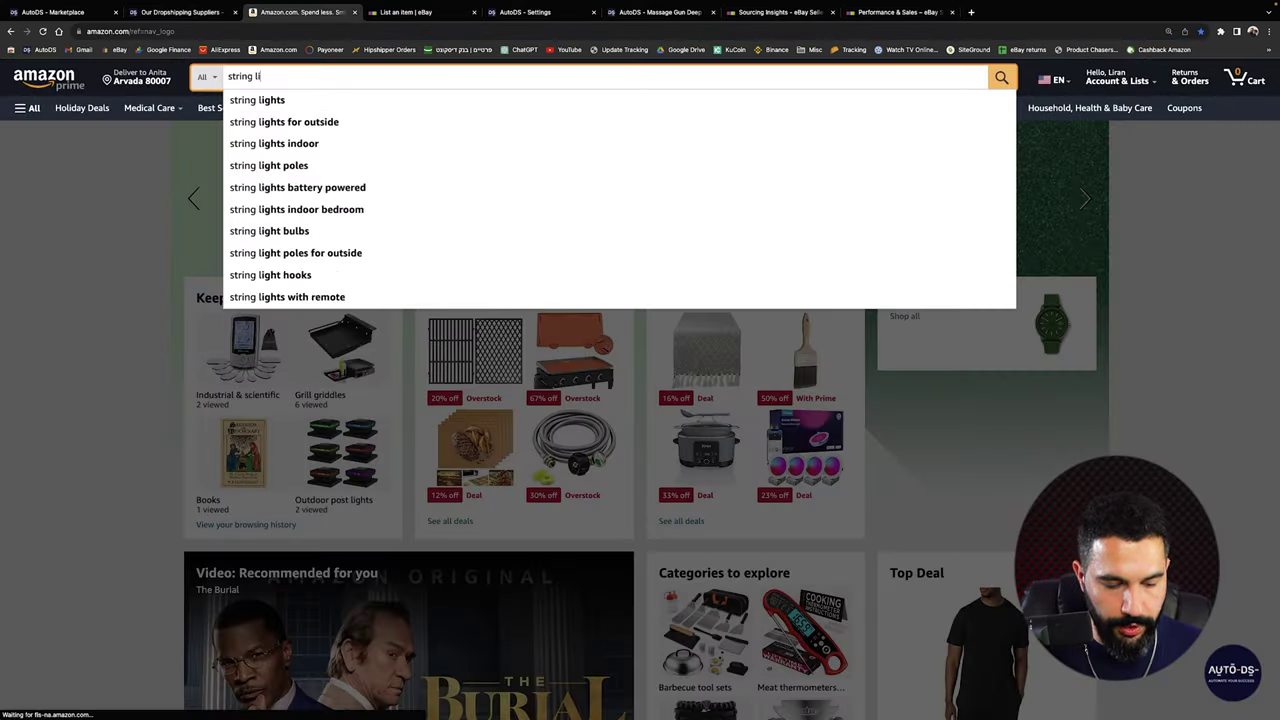
key(Return)
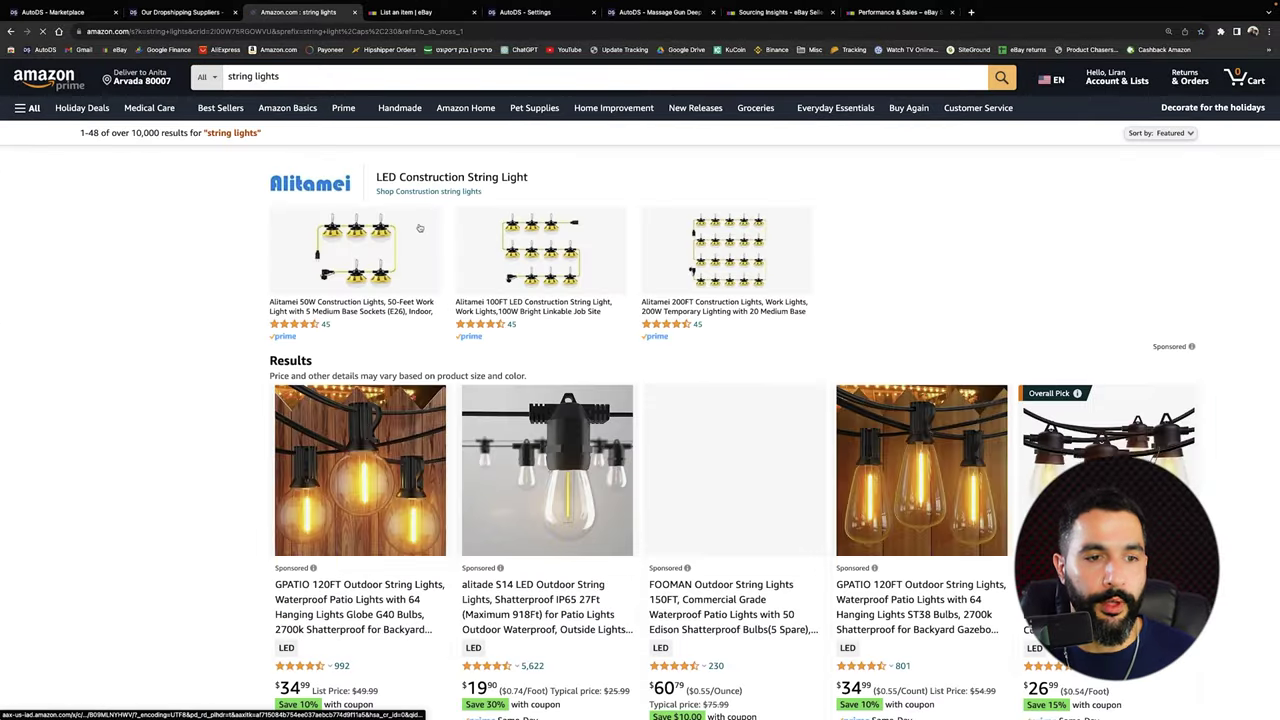
scroll(418, 256, down, 1)
key(ctrl+plus)
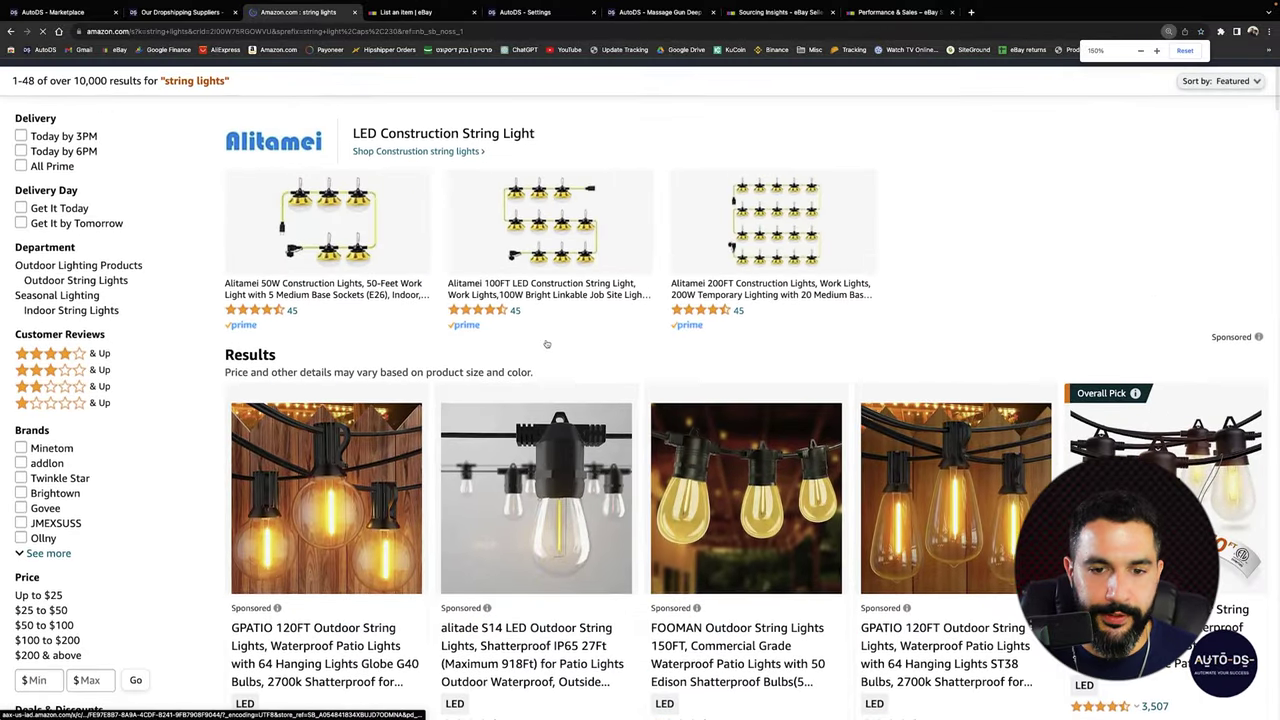
scroll(546, 344, down, 10)
scroll(545, 343, up, 3)
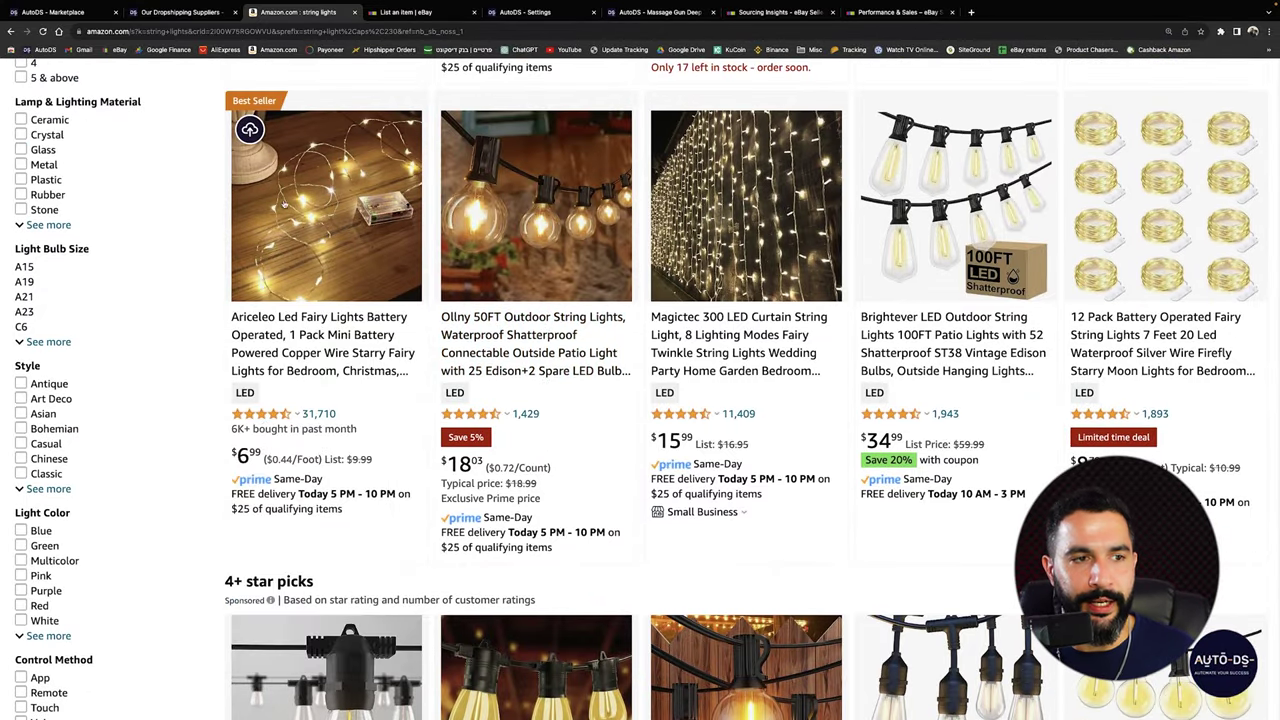
scroll(302, 197, up, 1)
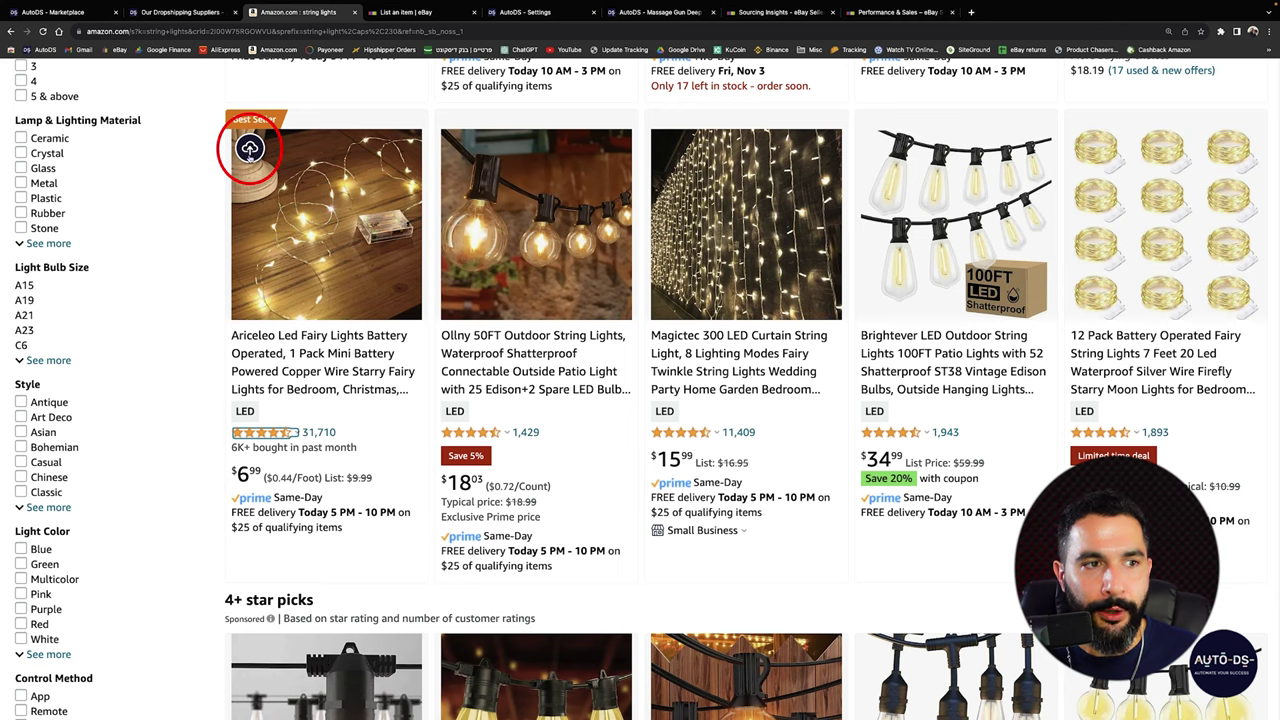
Search for "autods chrome extension" in a new browser tab and view the AutoDS - Dropshipping Helper page in the Chrome Web Store
click(971, 12)
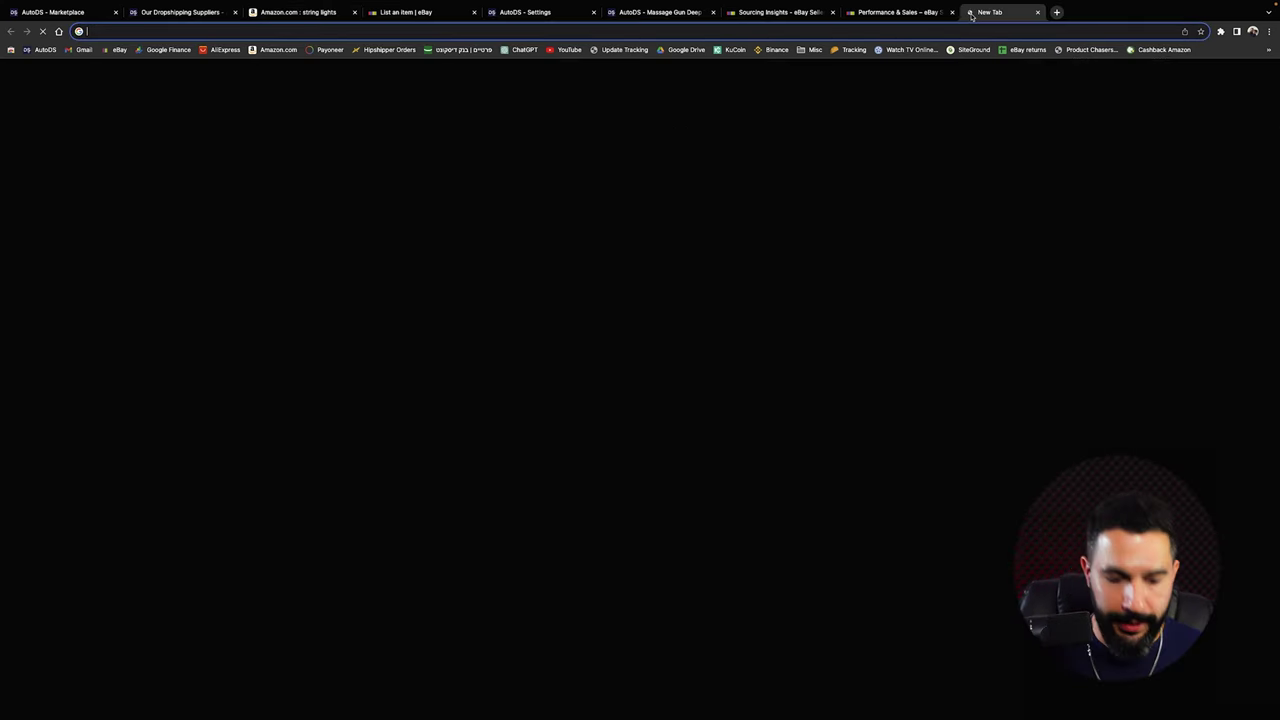
text(autods chrome extension)
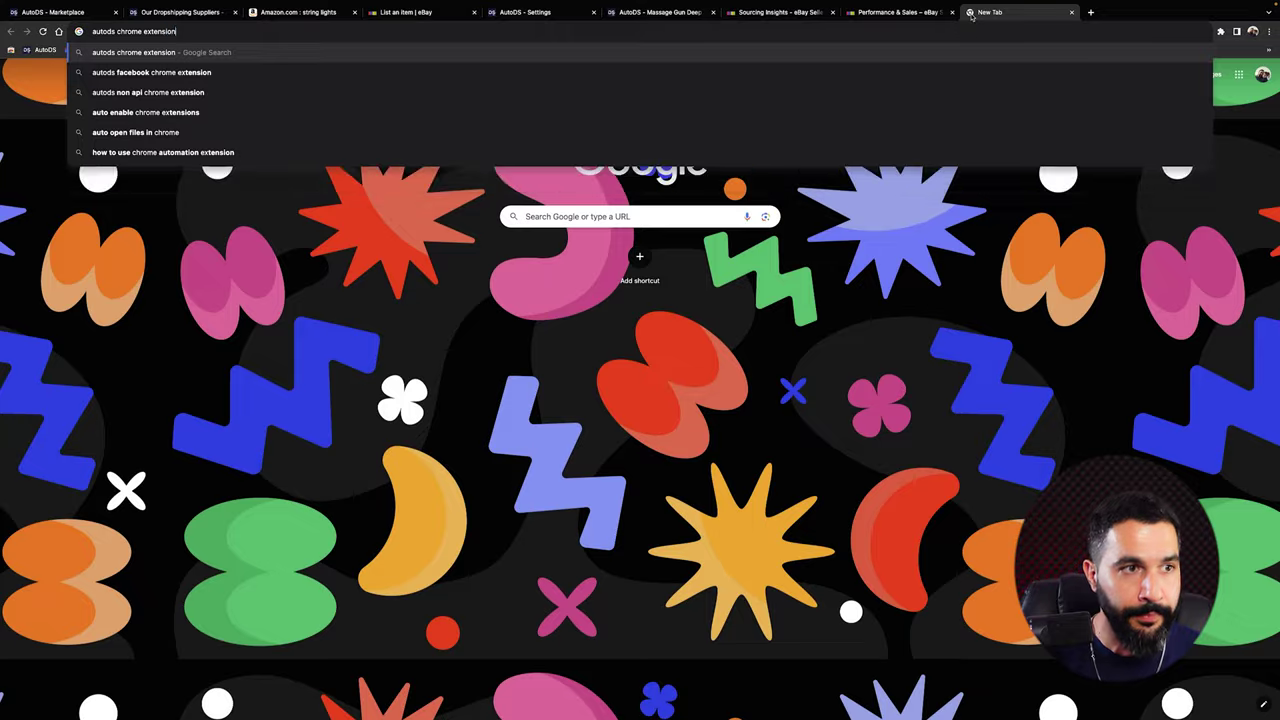
key(Return)
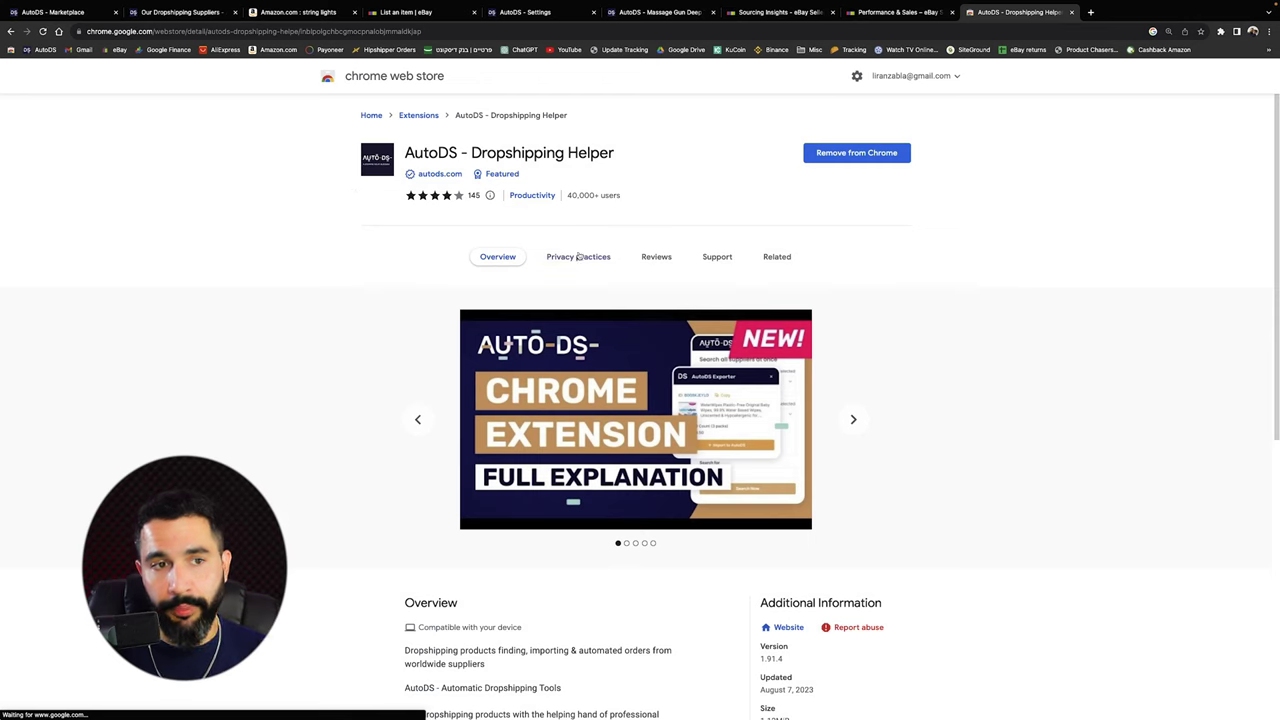
key(super+plus)
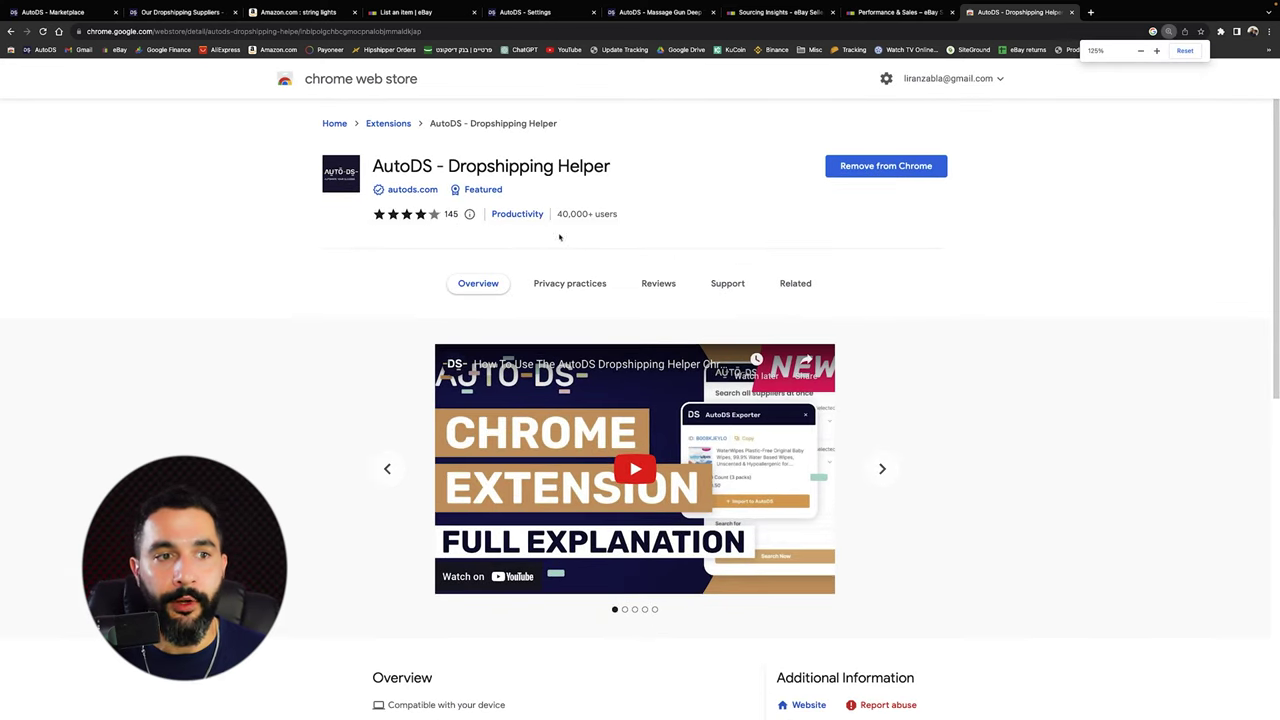
Return to the Amazon string lights results and check the AutoDS Exporter and the import option on individual products
click(298, 12)
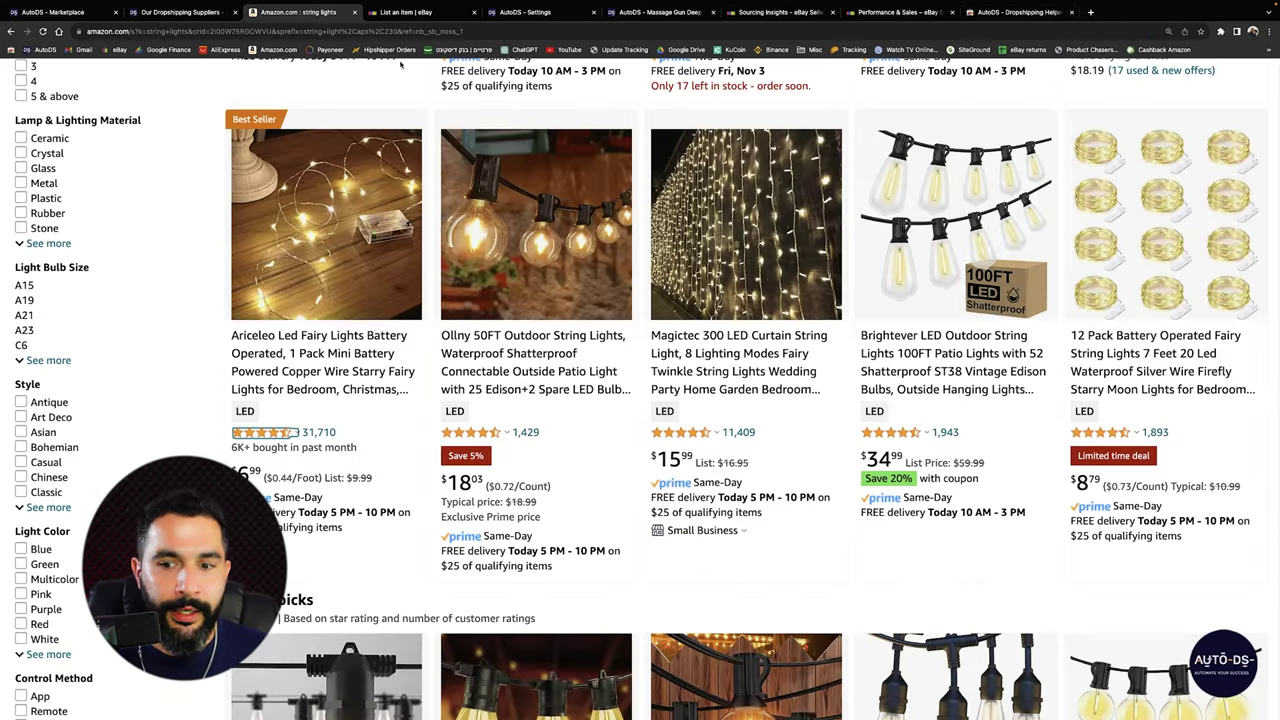
click(1216, 672)
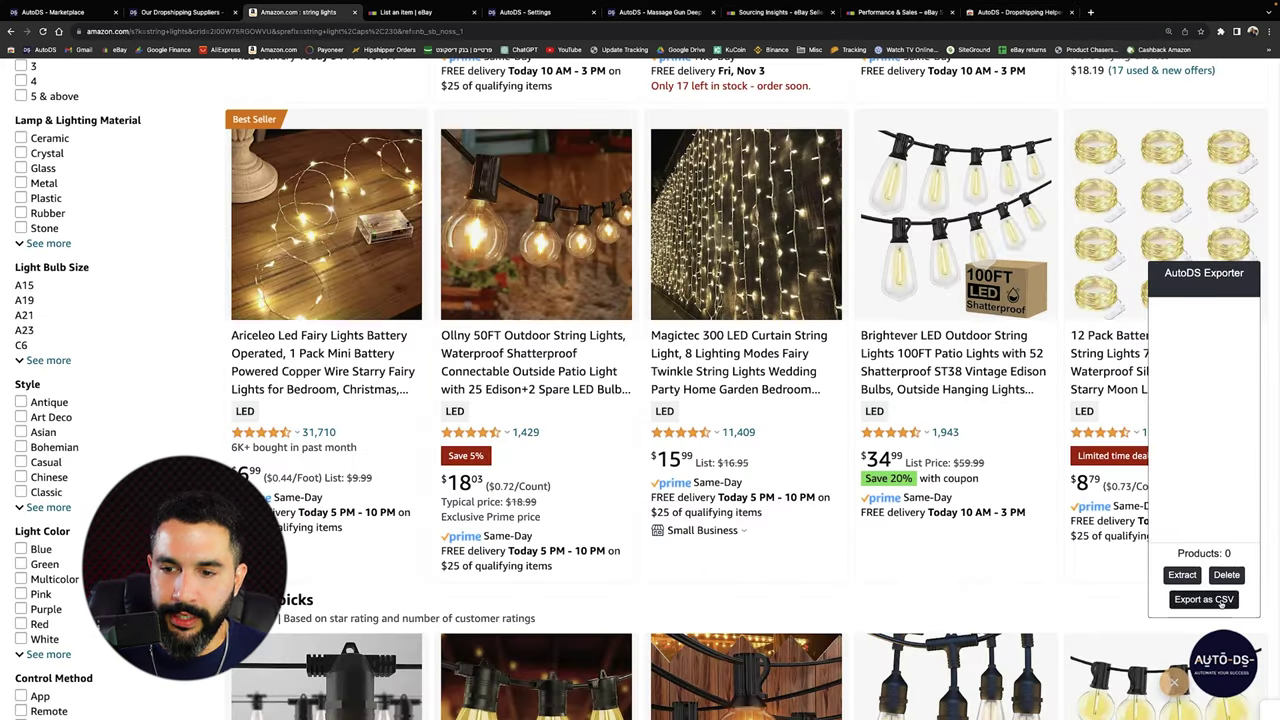
click(1215, 679)
mouse_move(250, 148)
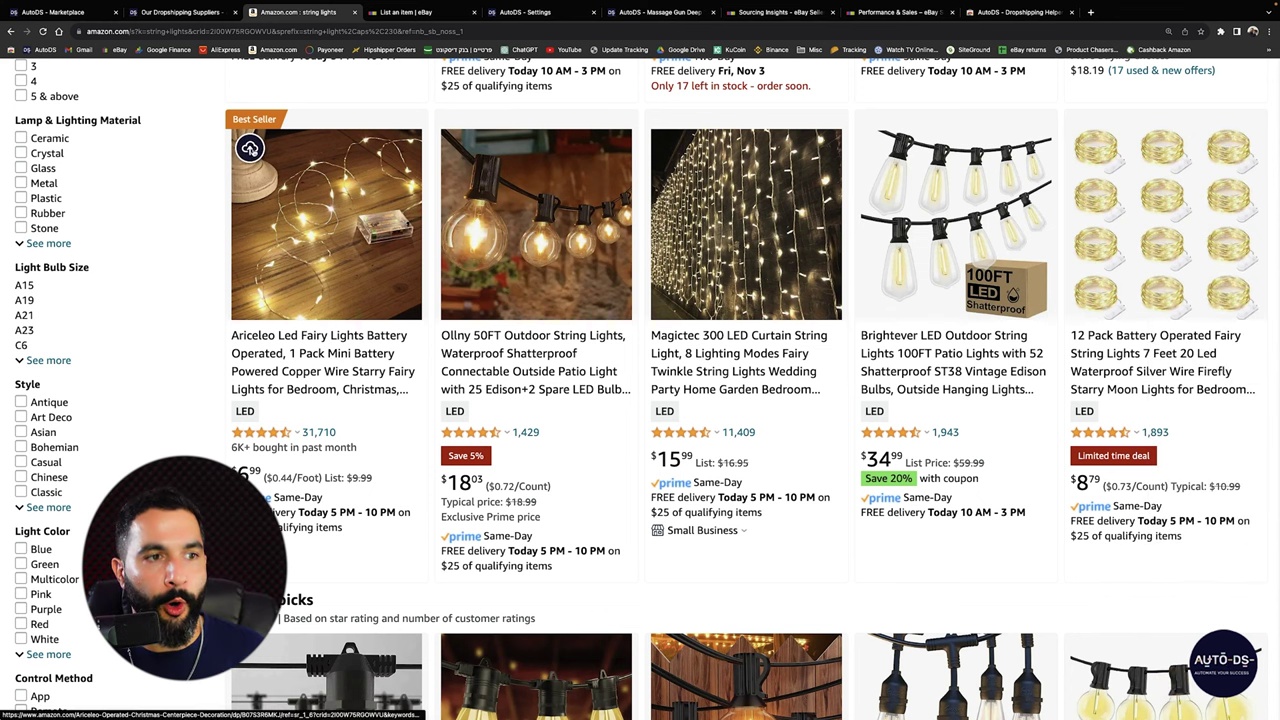
mouse_move(629, 168)
mouse_move(1088, 150)
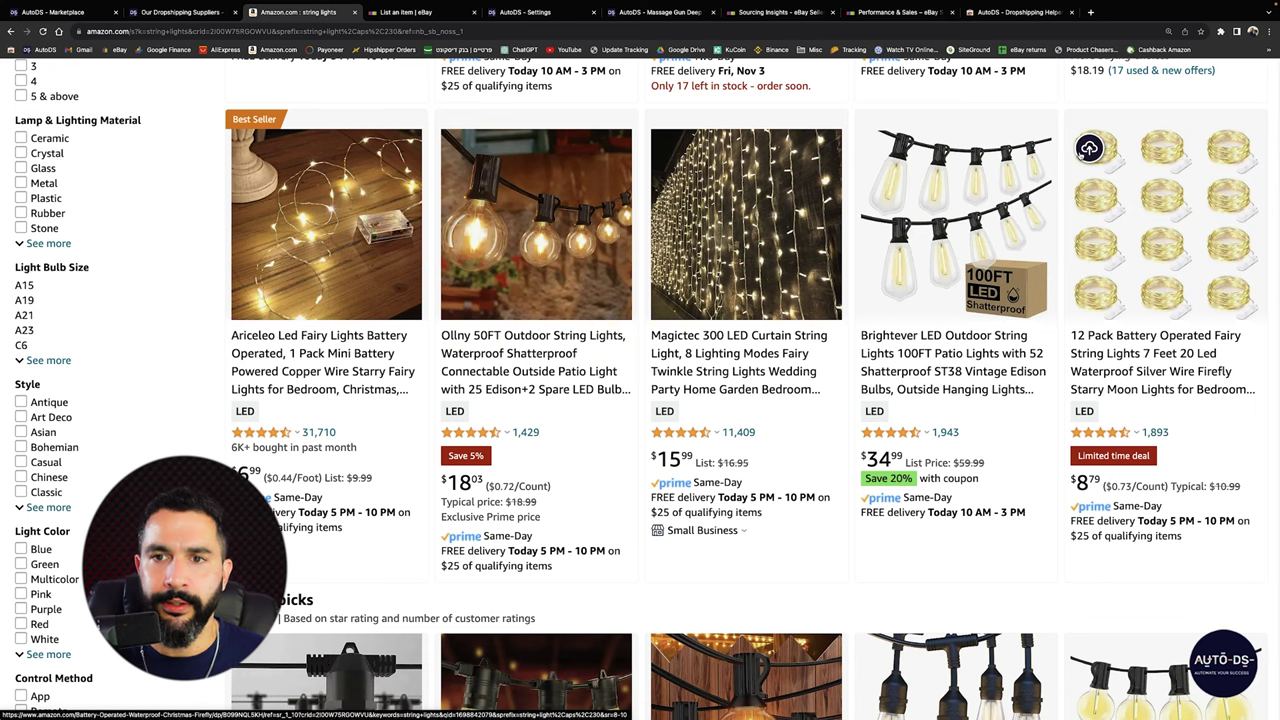
Open the Ariceleo LED fairy lights product page, pin the AutoDS extension to the browser, and check its store choices for drafts
click(343, 241)
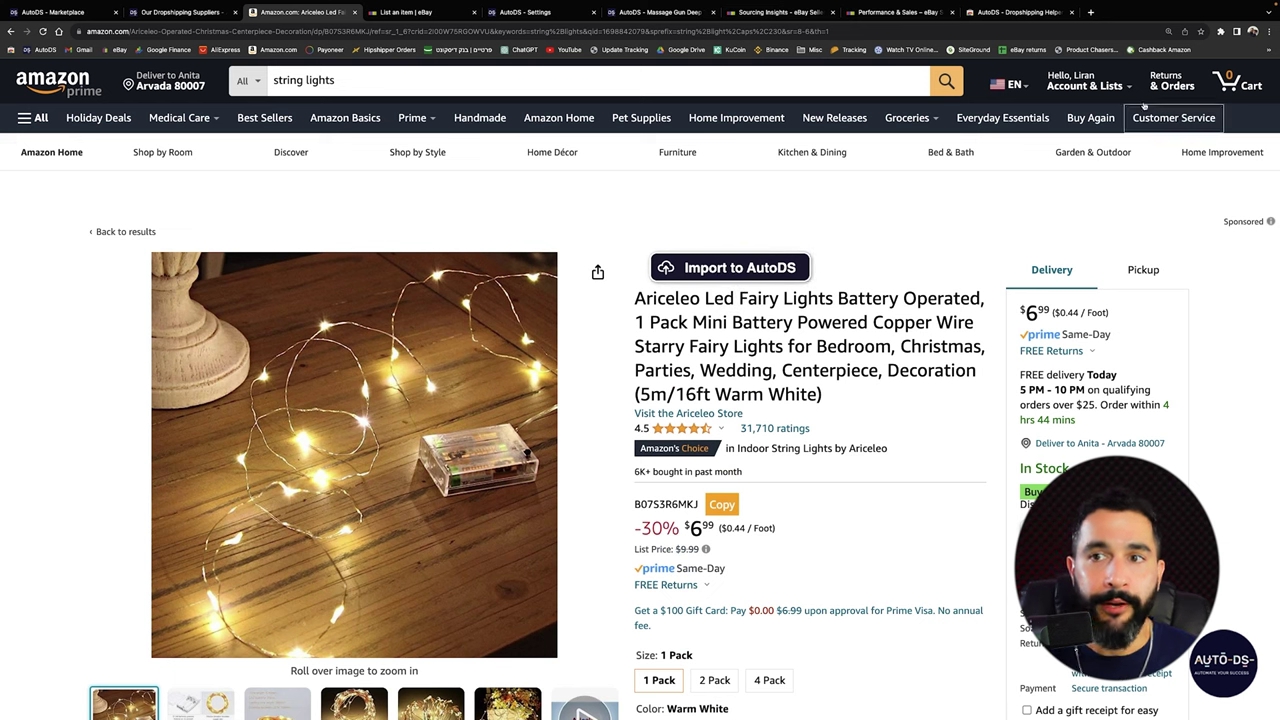
click(1221, 33)
click(1181, 61)
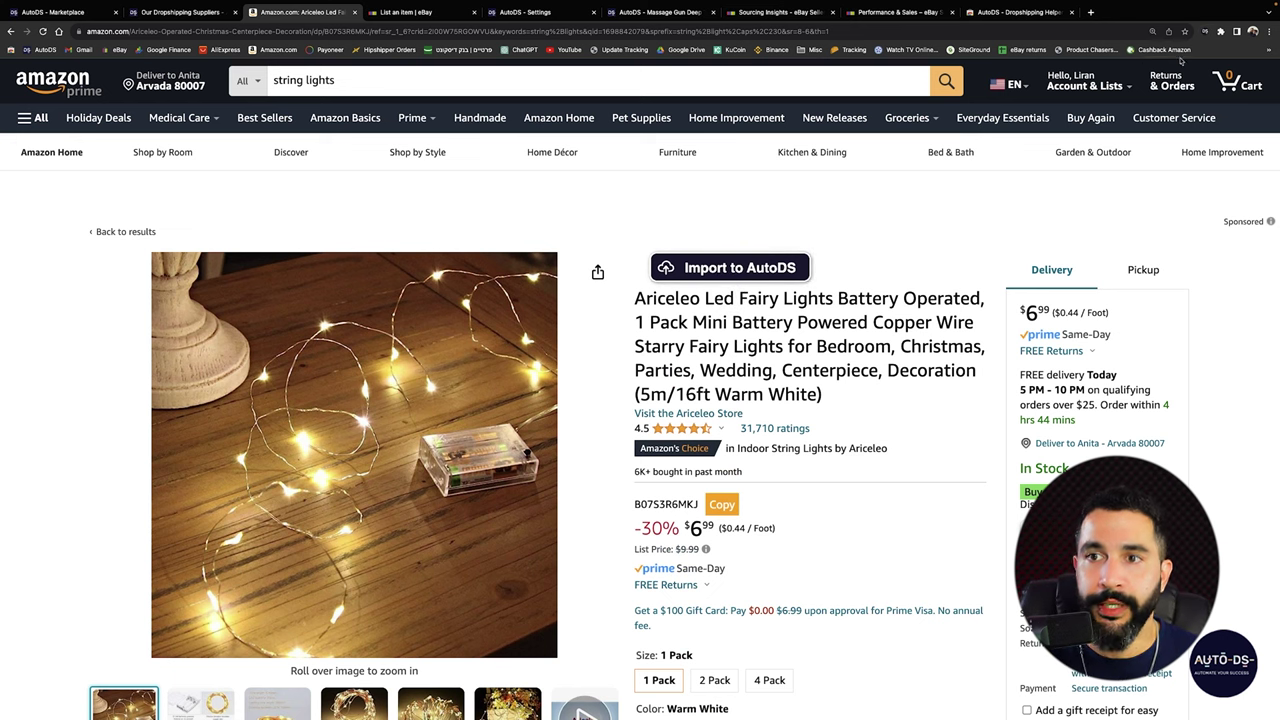
click(1206, 34)
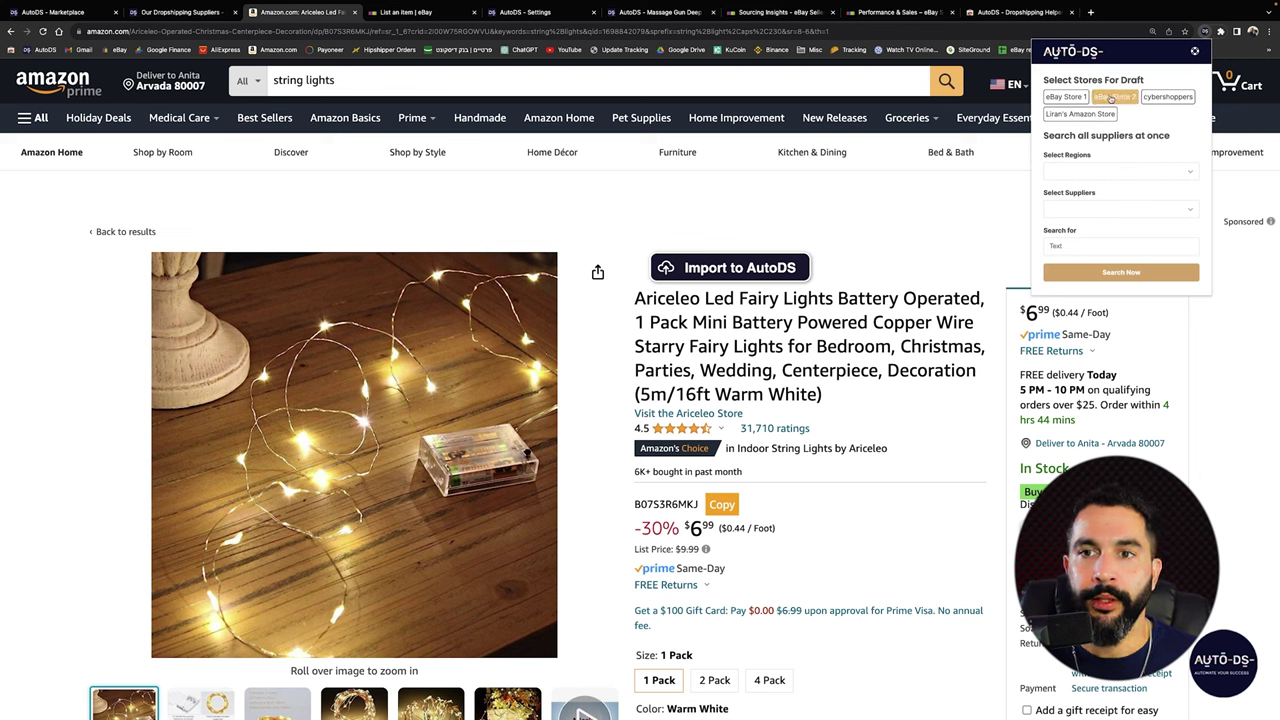
click(948, 256)
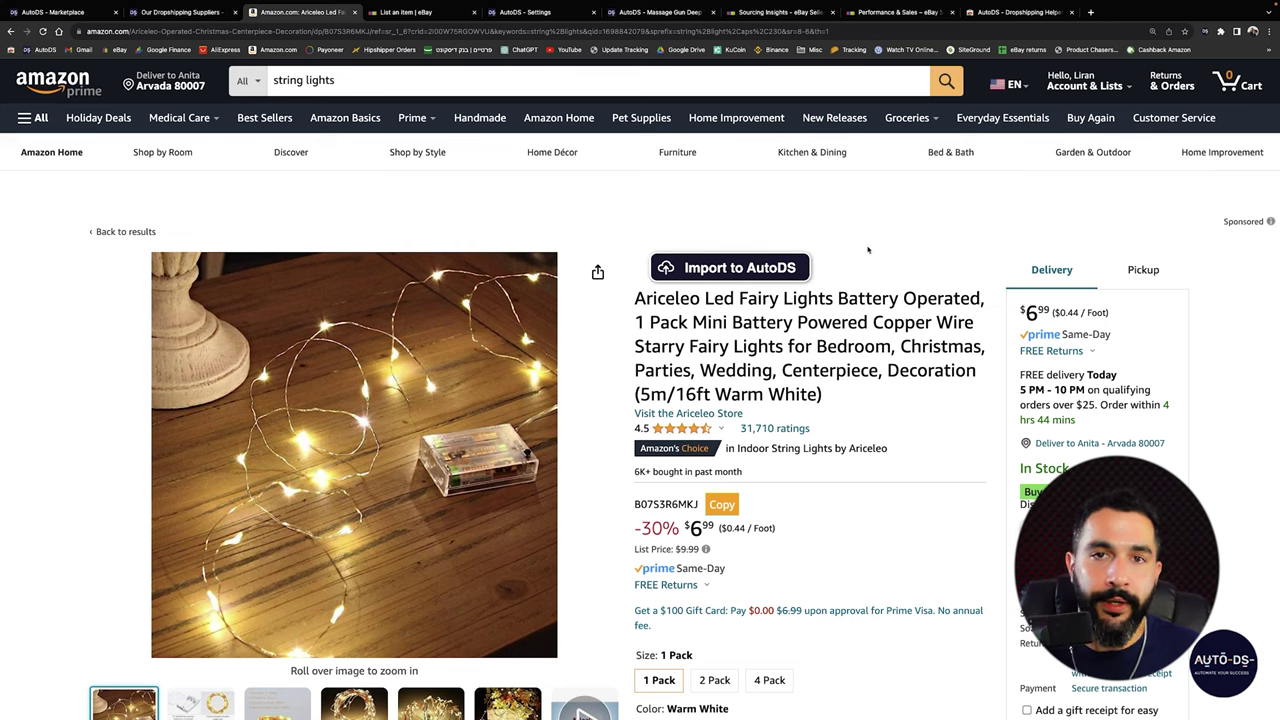
Copy the fairy lights' Amazon URL, add it as a product for eBay Store 1 in AutoDS, and open it with Edit Now (Quick)
scroll(868, 250, down, 3)
scroll(770, 430, up, 3)
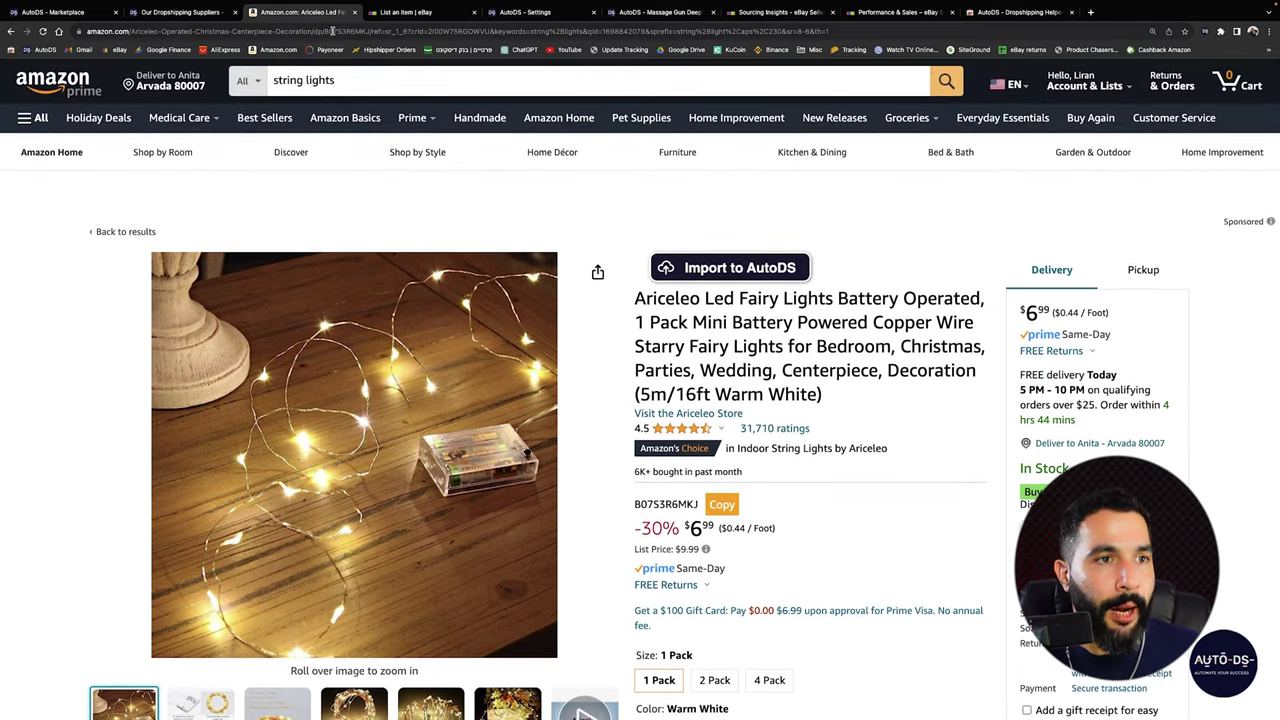
click(333, 31)
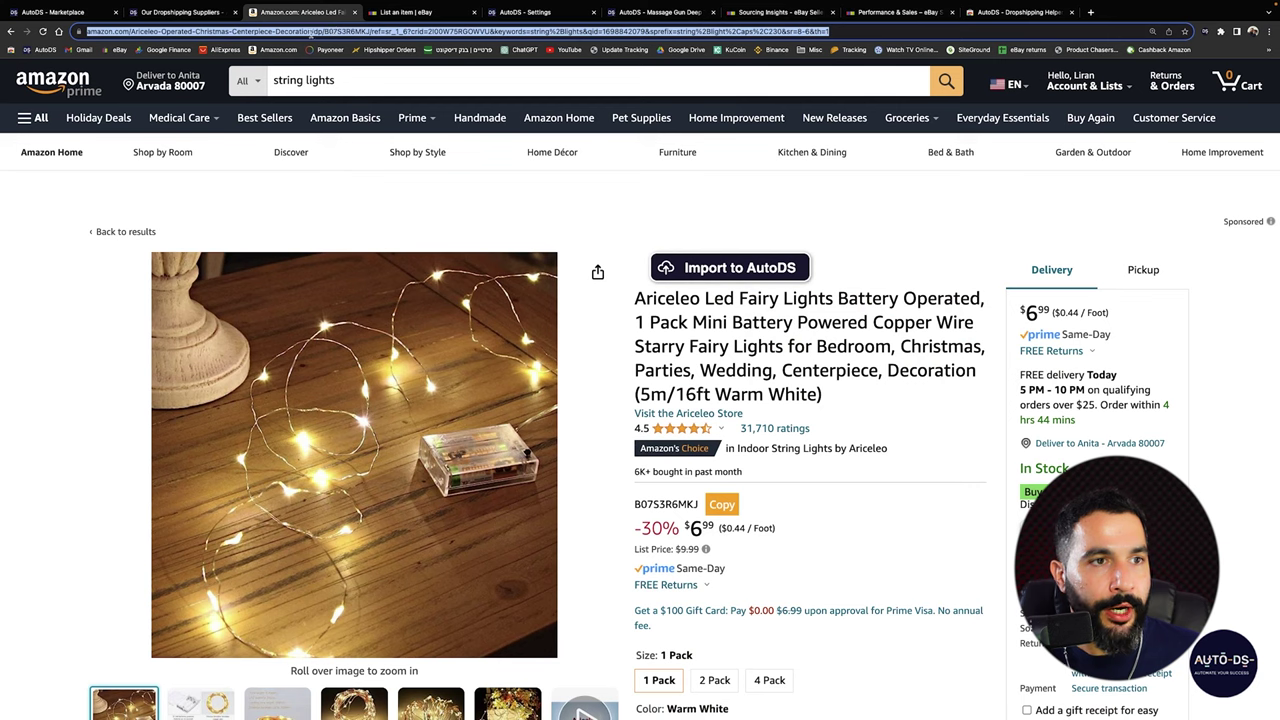
click(36, 11)
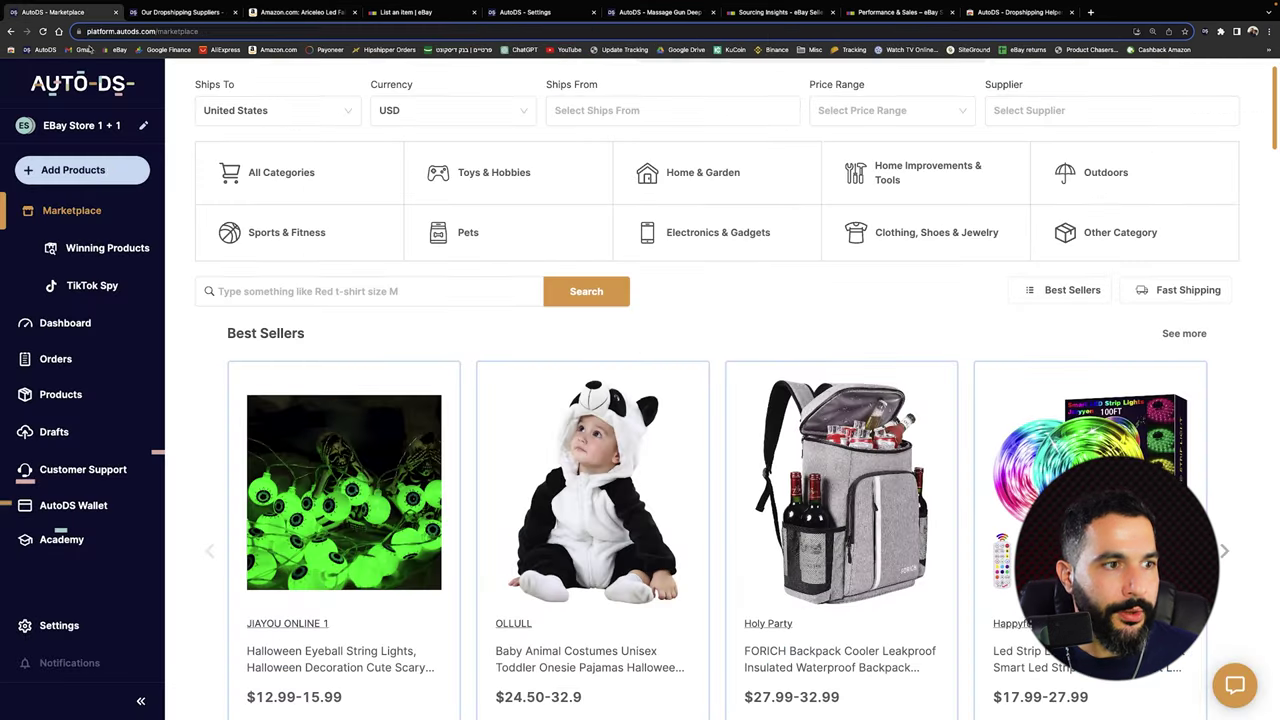
click(80, 172)
click(85, 210)
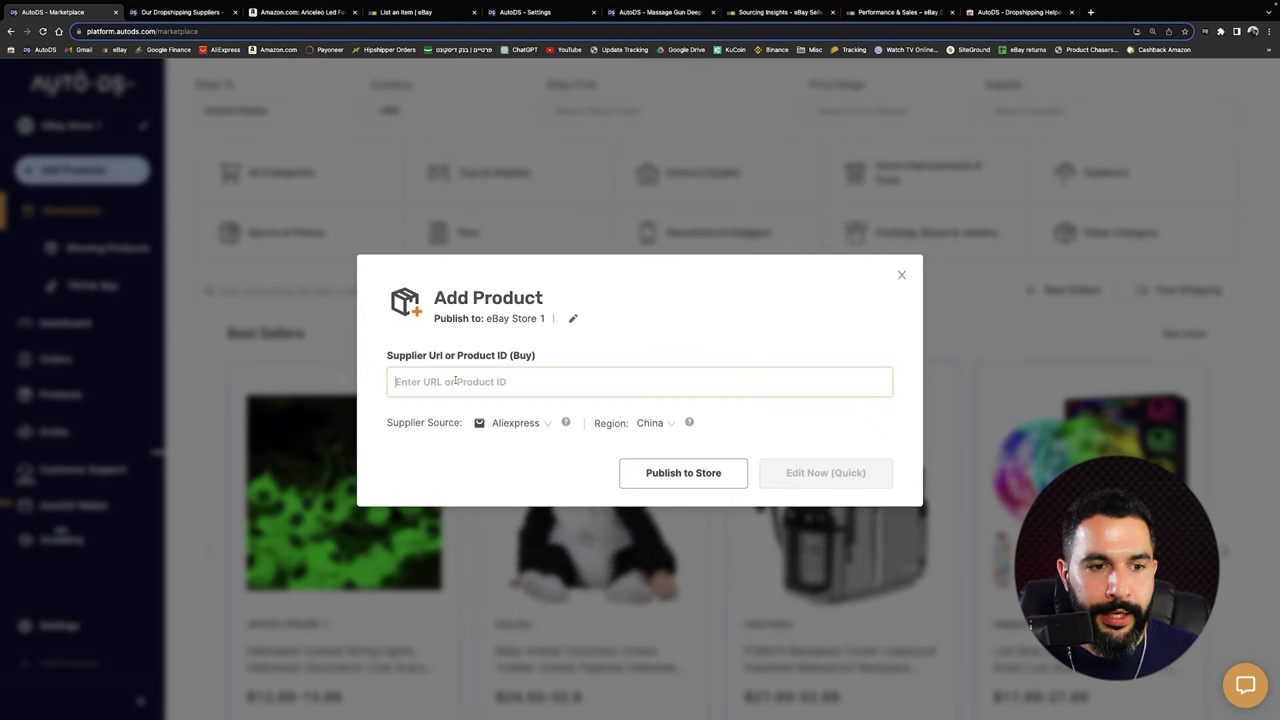
key(ctrl+v)
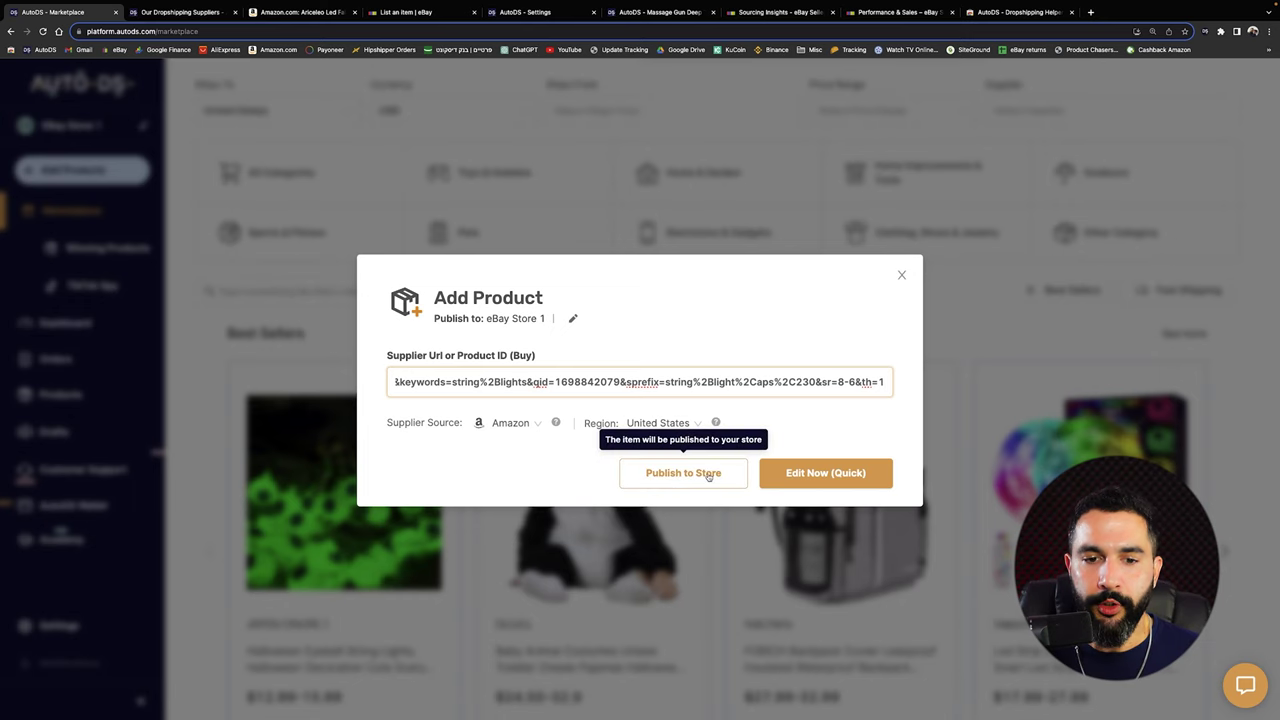
click(842, 481)
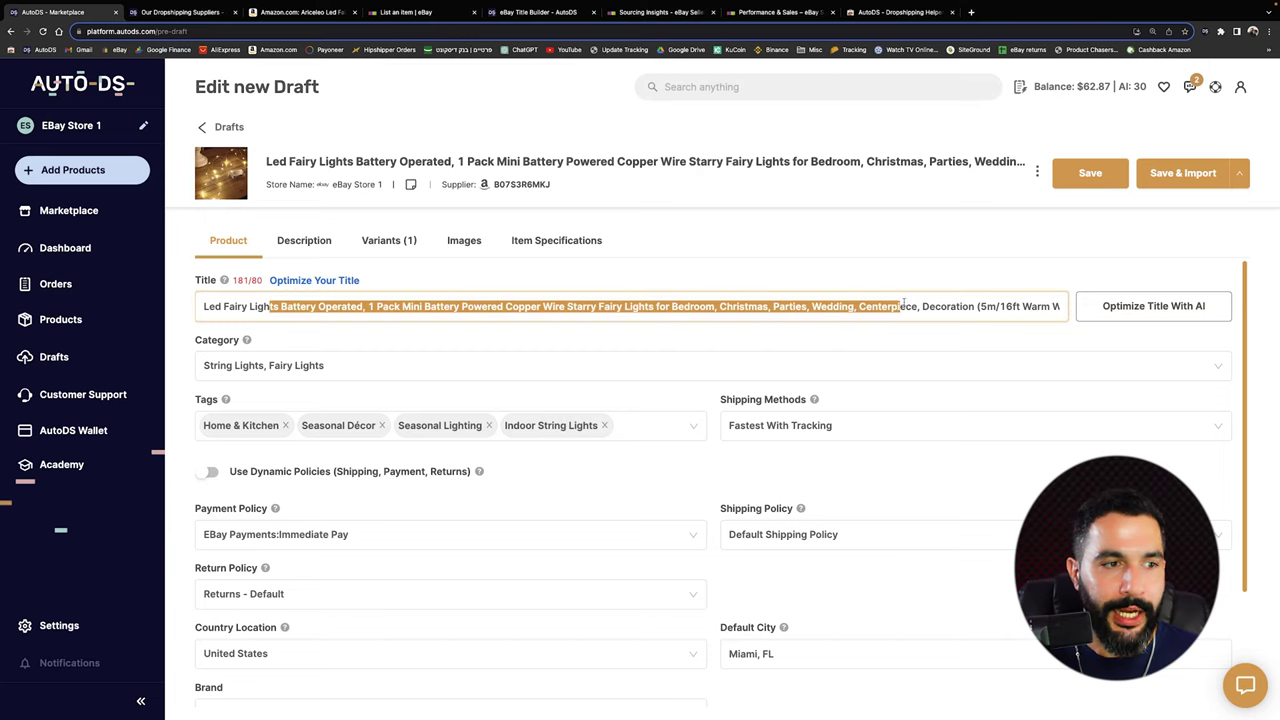
Review the fairy lights draft's title and open its AI optimization, set to generate Title + Description
click(241, 283)
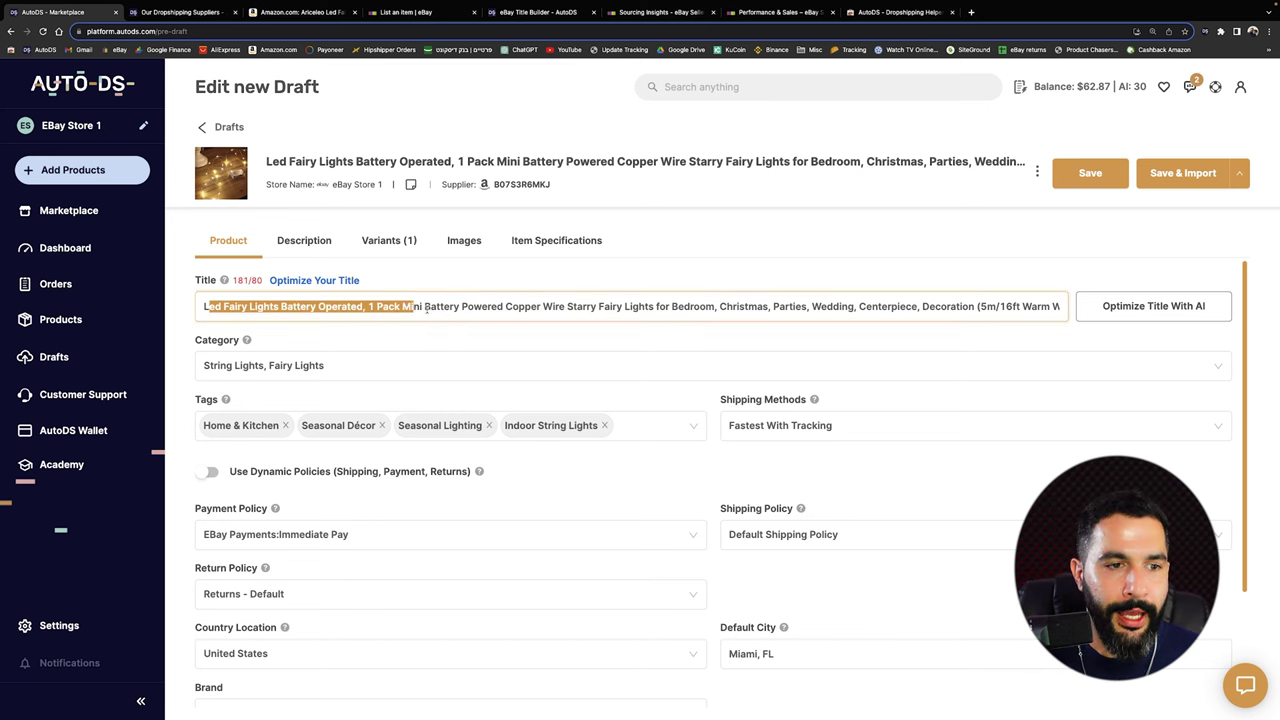
click(943, 293)
shift+click(1028, 301)
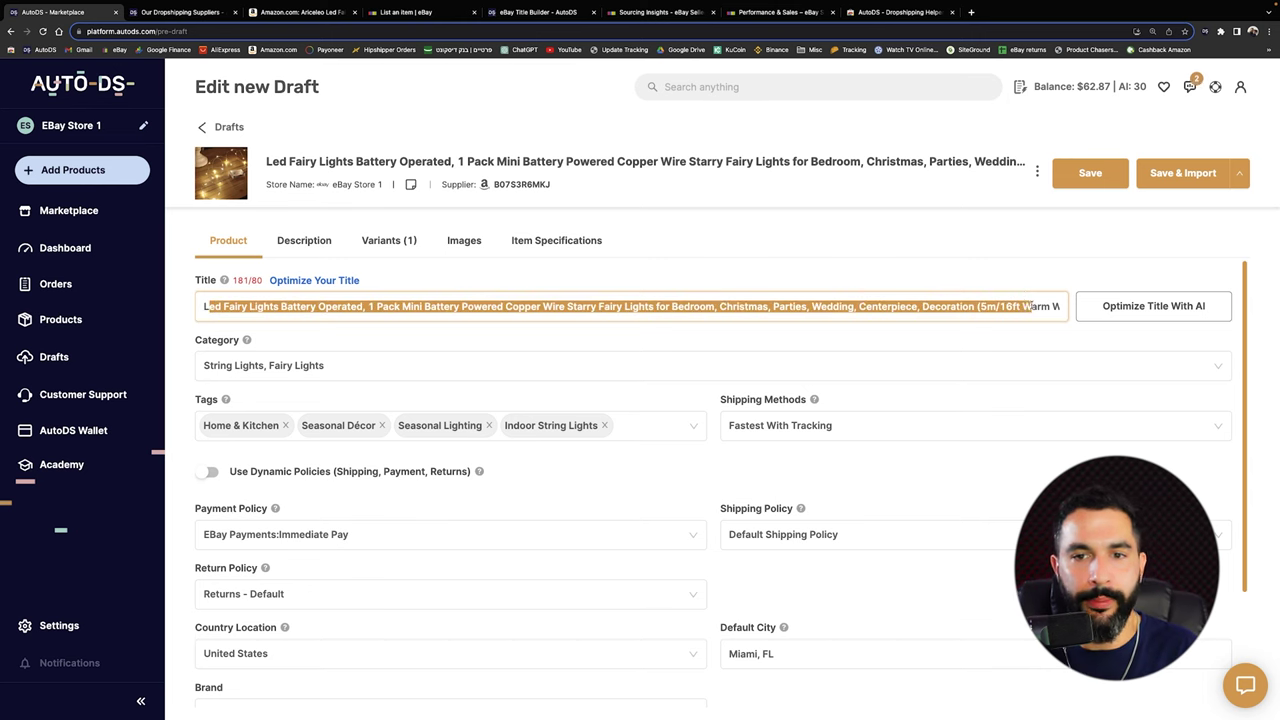
click(1027, 306)
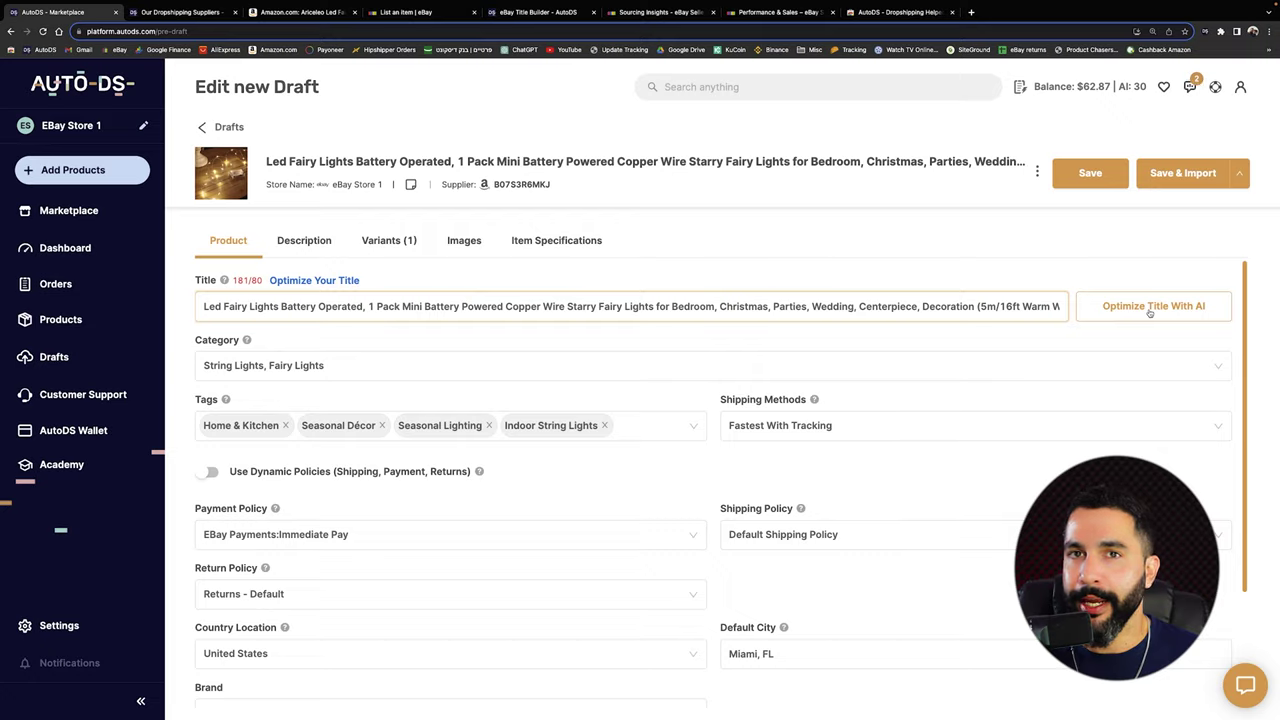
click(1149, 308)
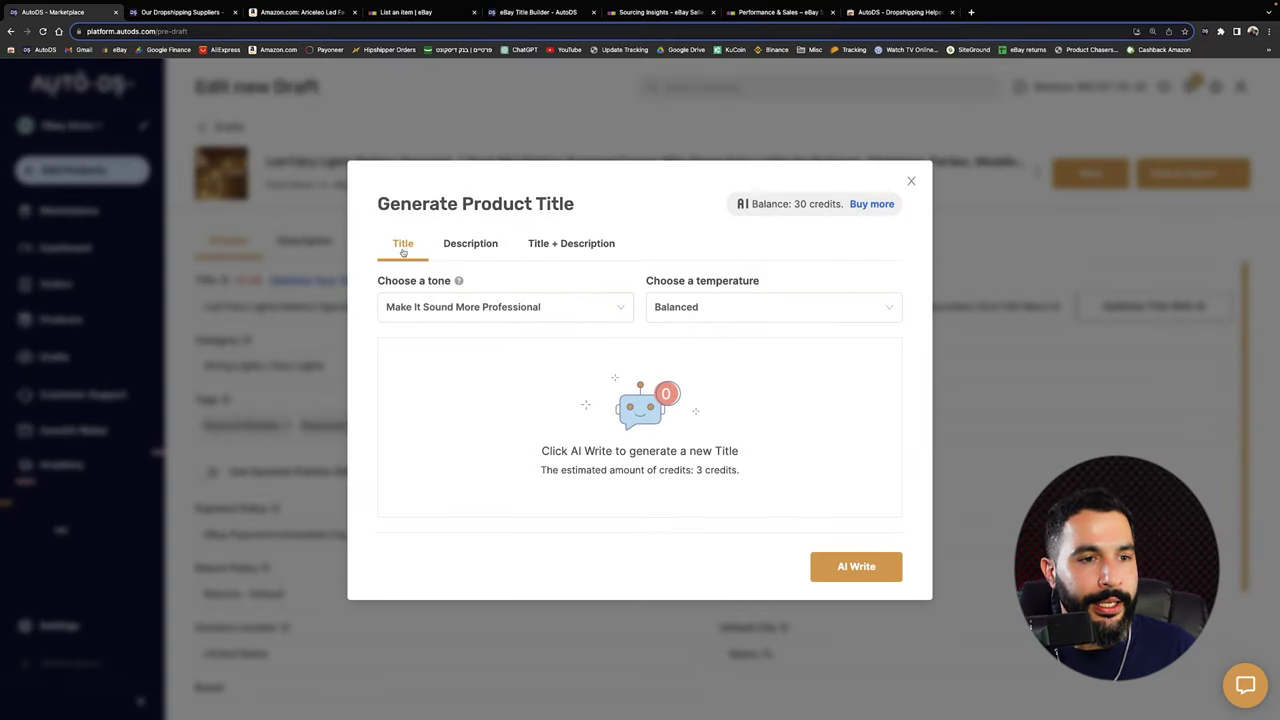
click(465, 246)
click(582, 244)
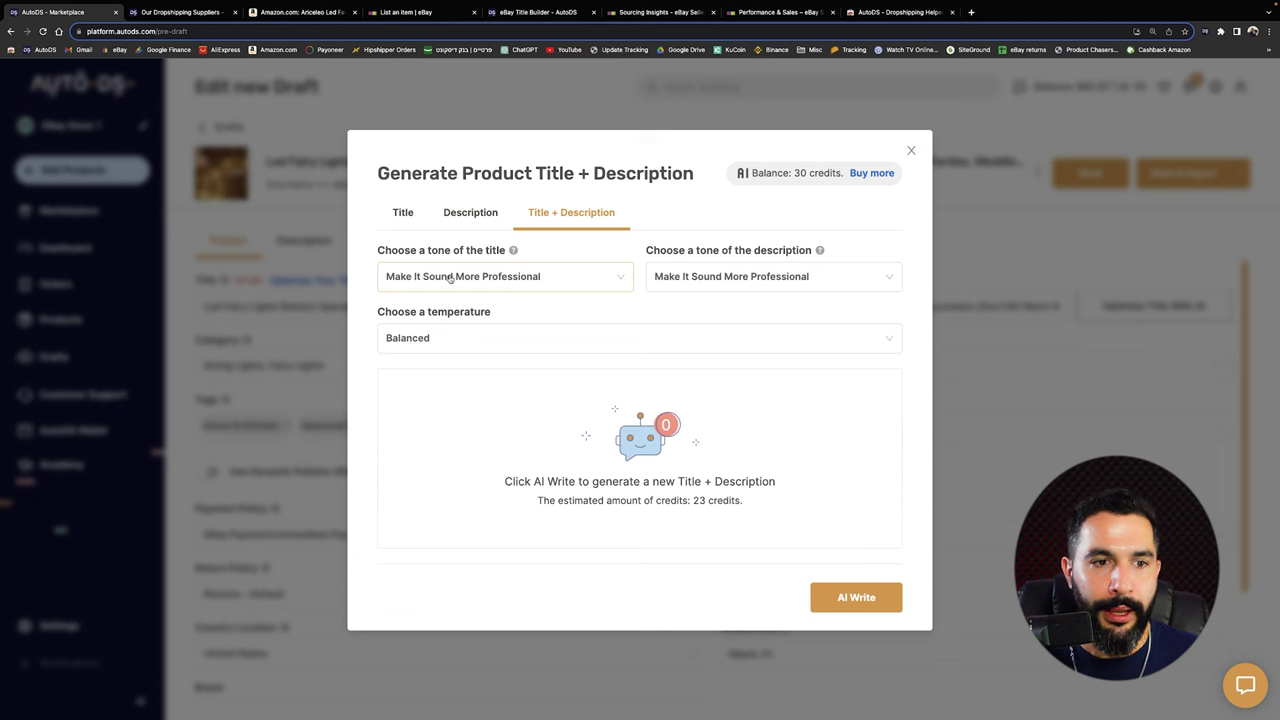
Review the description tone and temperature choices in the AI title and description generator, and close it without generating anything
click(686, 276)
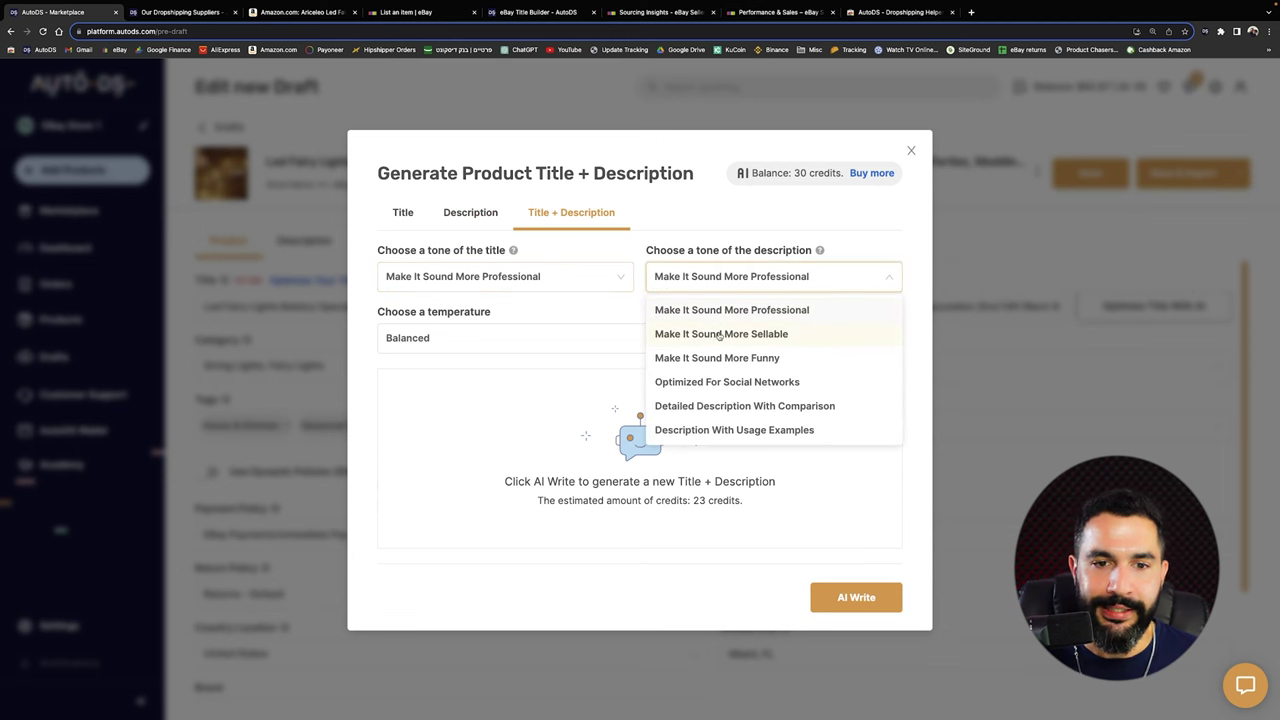
click(540, 340)
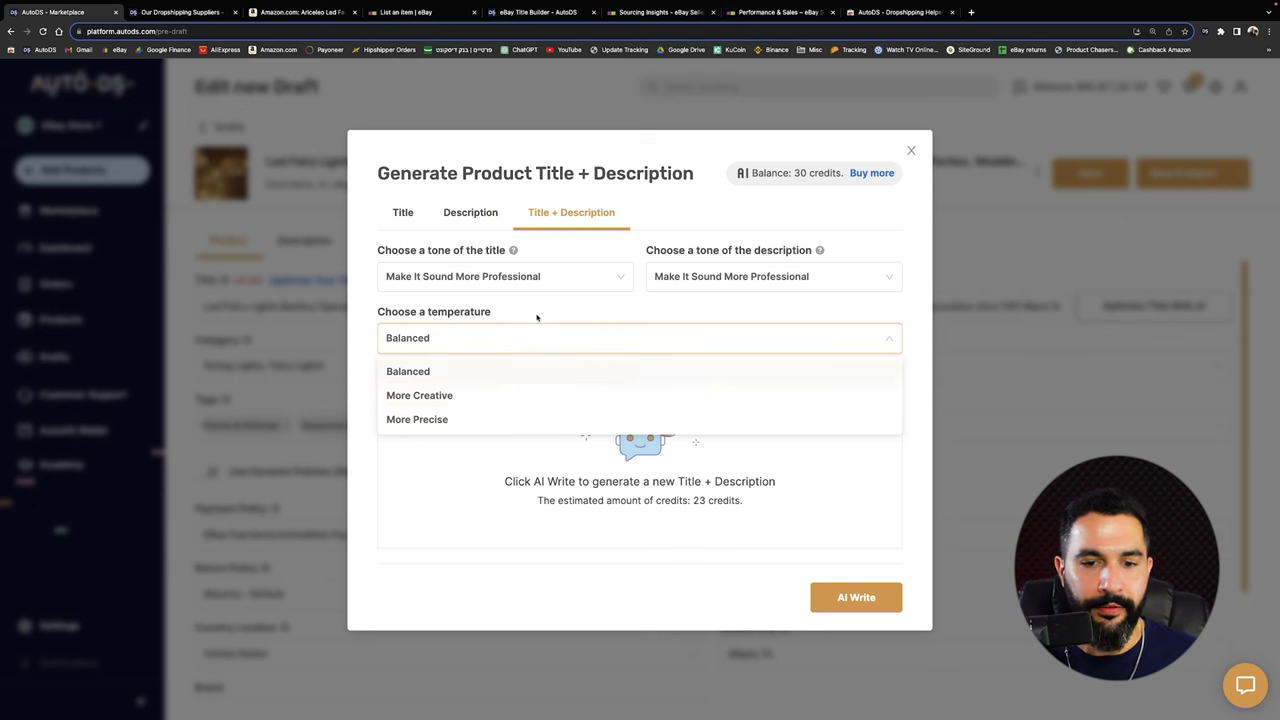
click(785, 350)
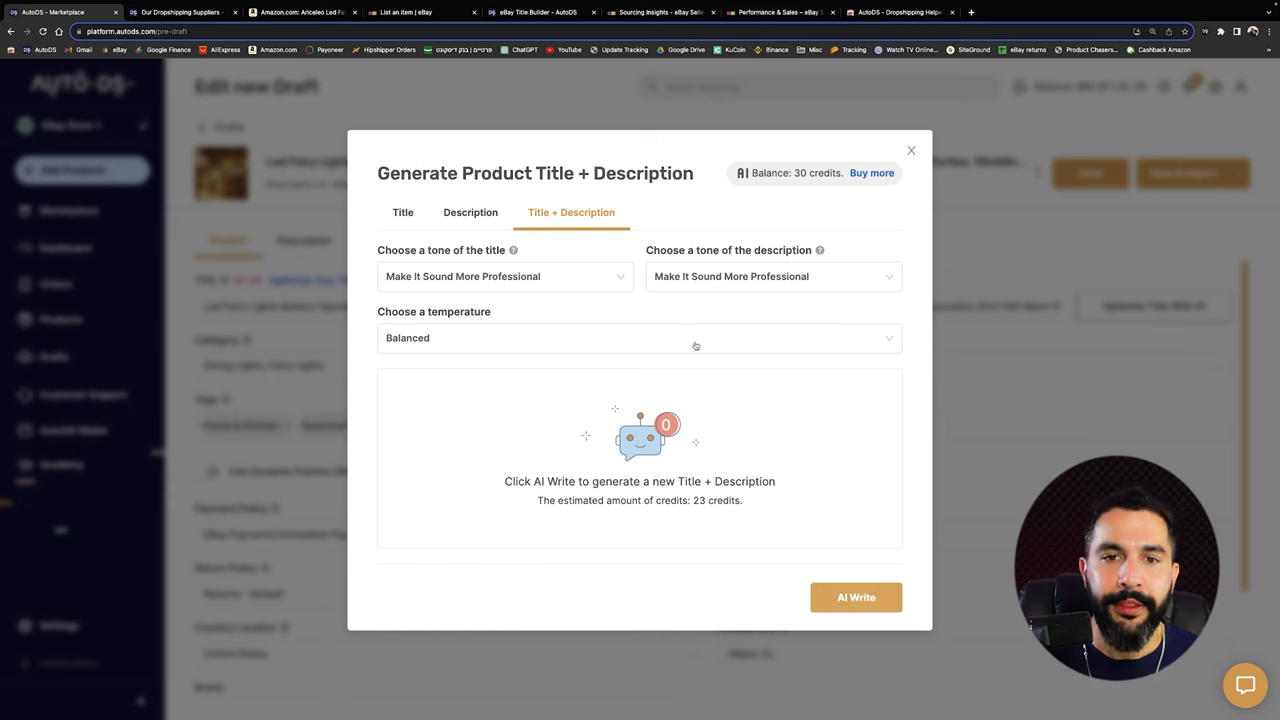
click(405, 215)
click(526, 228)
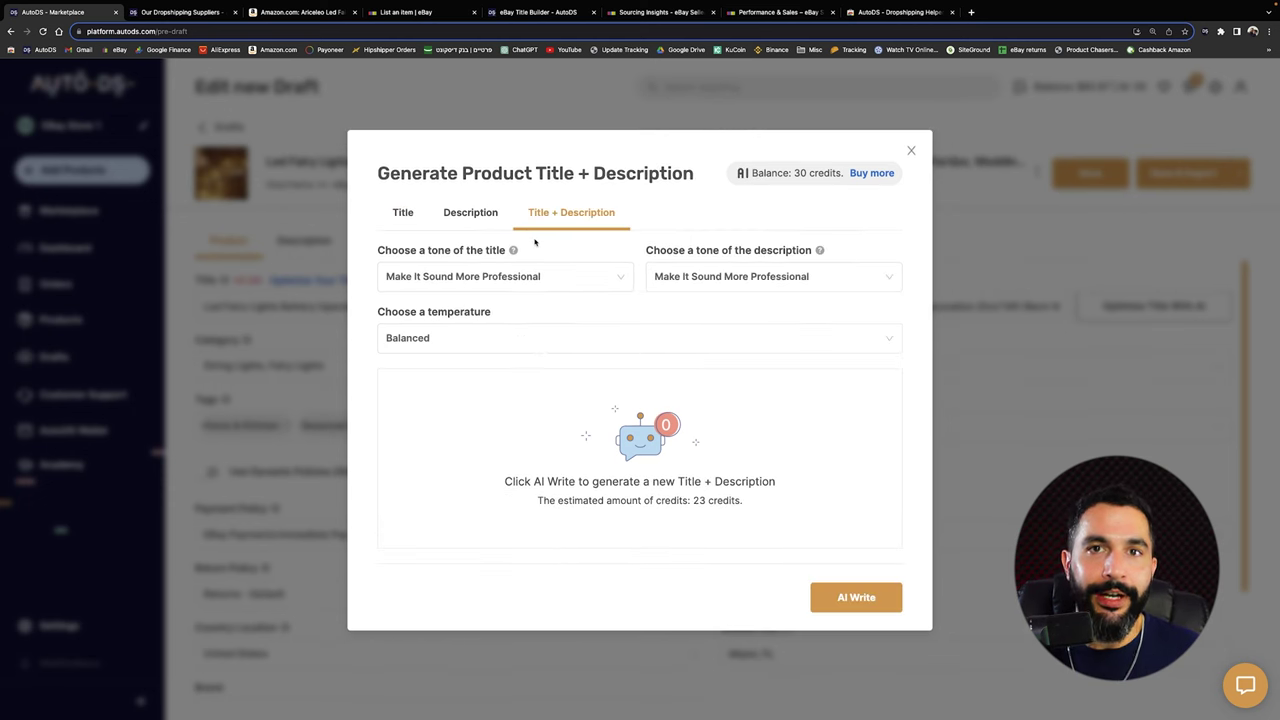
click(910, 151)
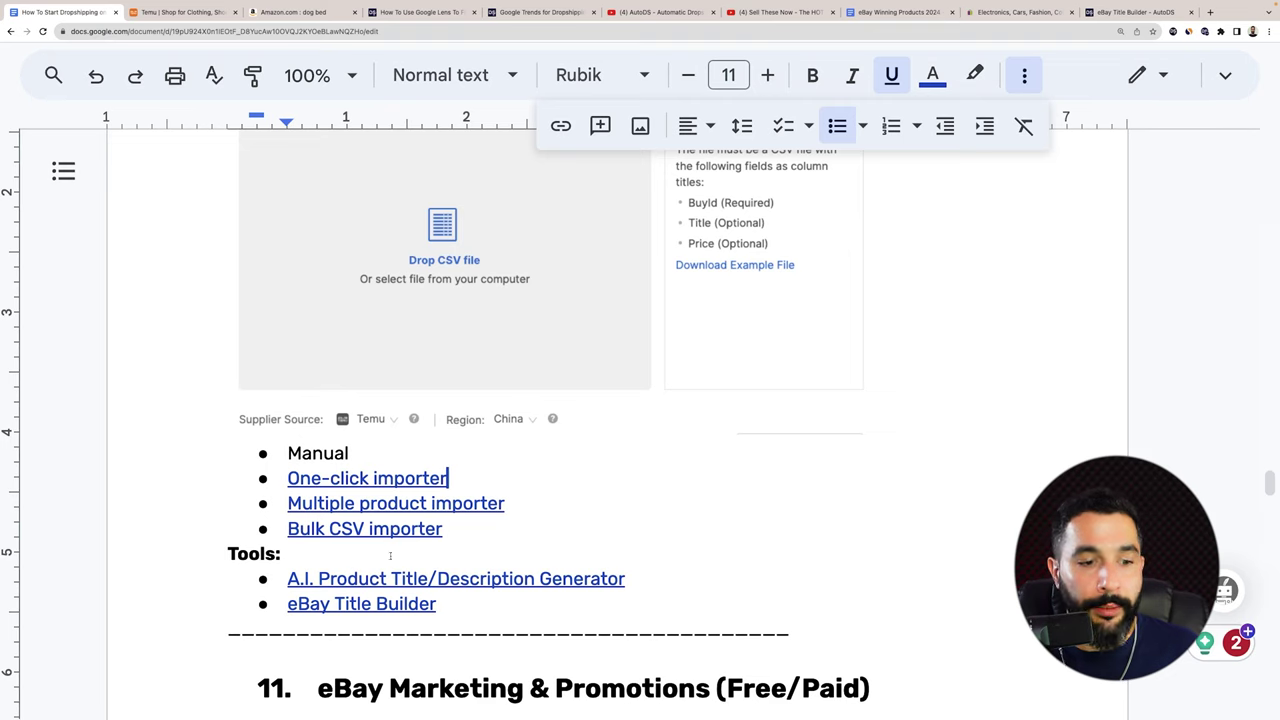
Open the AutoDS eBay Title Builder from the link in the guide document and set its marketplace to eBay.com
click(380, 604)
click(591, 641)
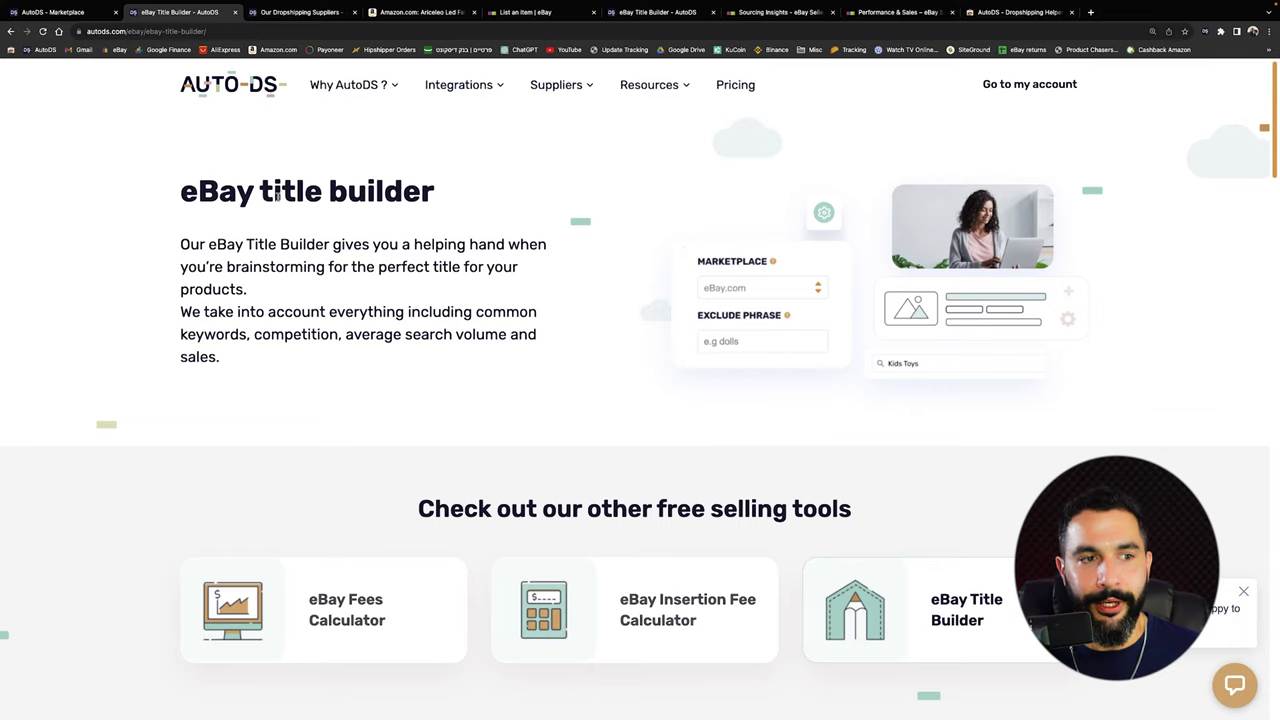
scroll(277, 196, down, 5)
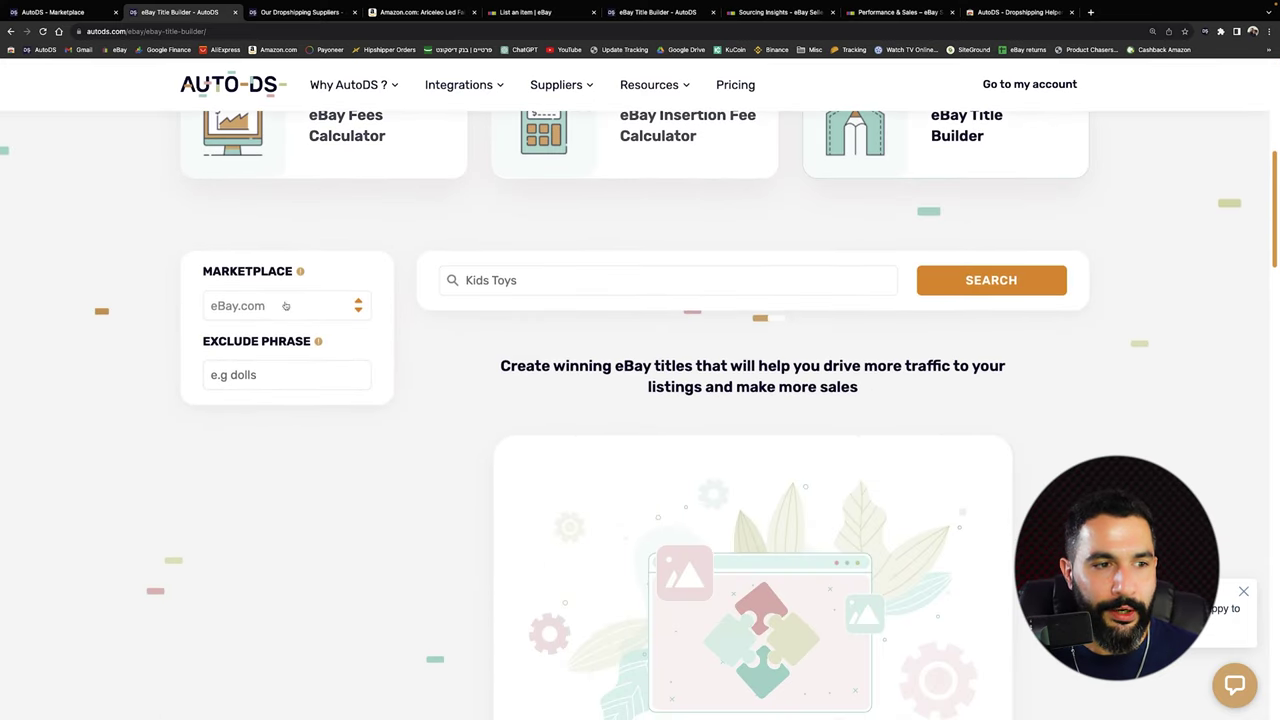
click(277, 308)
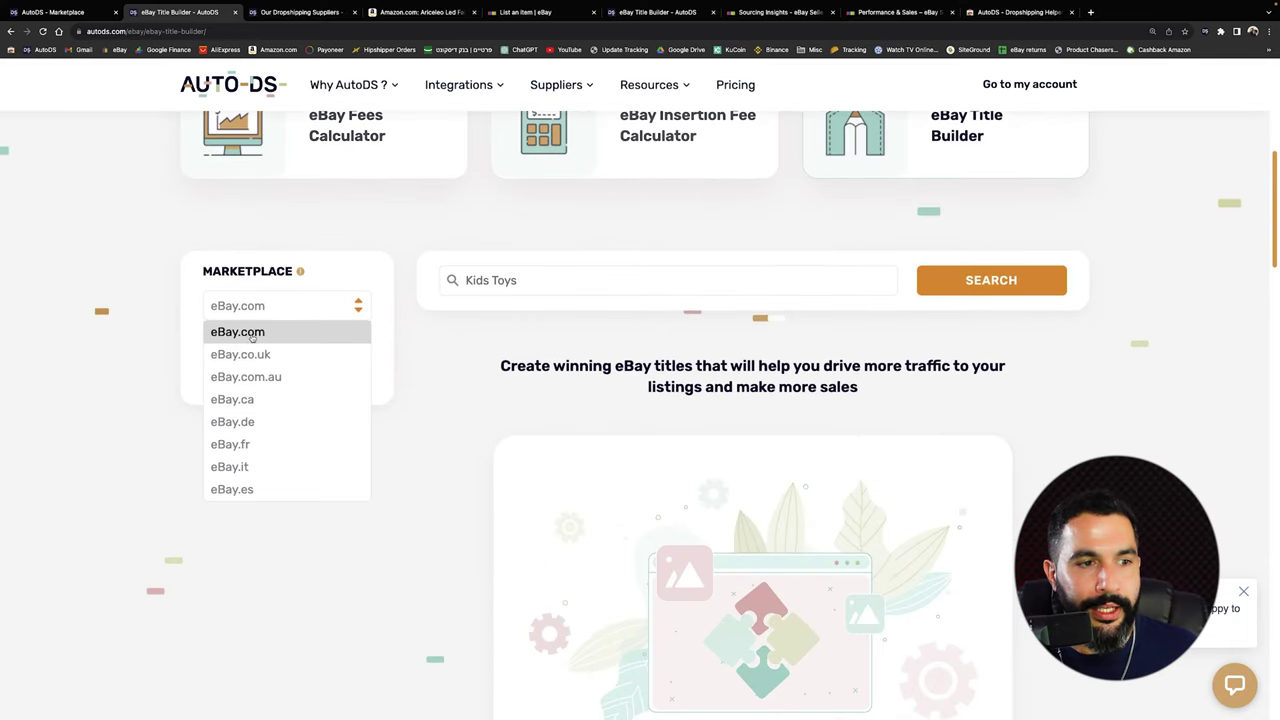
click(266, 334)
Copy "Fairy Lights" from the draft's title and search for it in the eBay Title Builder
click(514, 281)
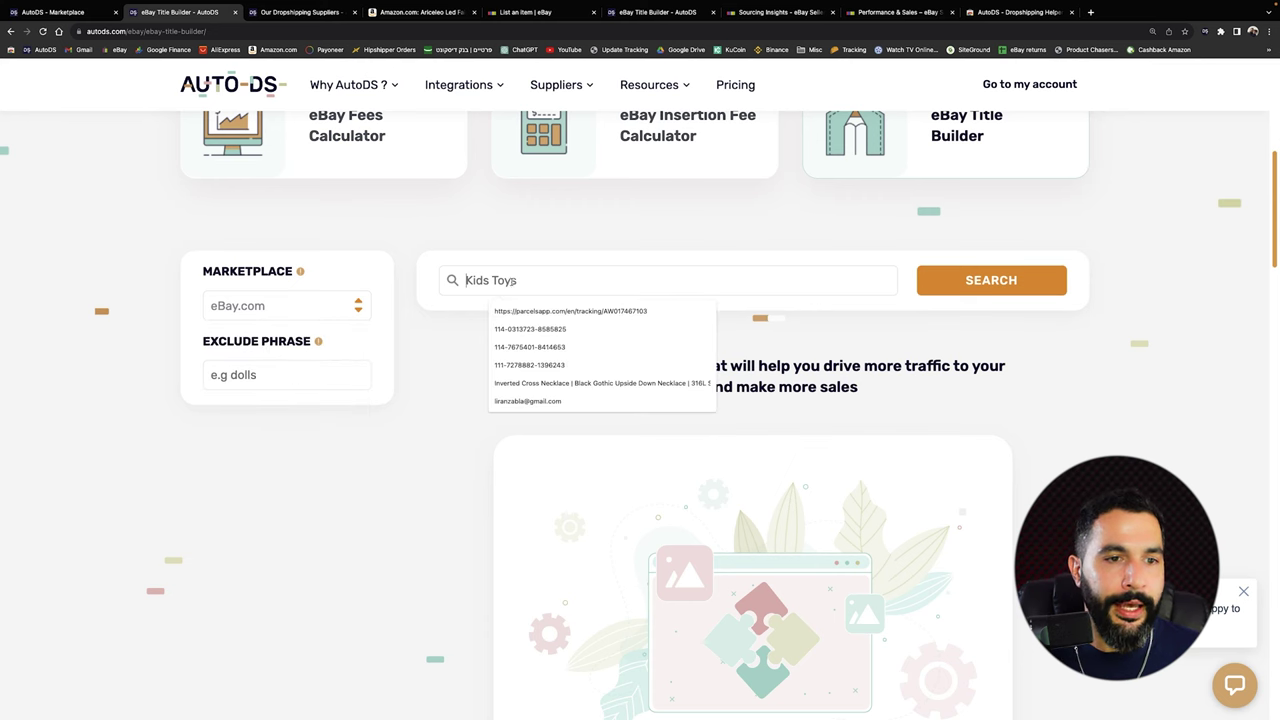
click(60, 12)
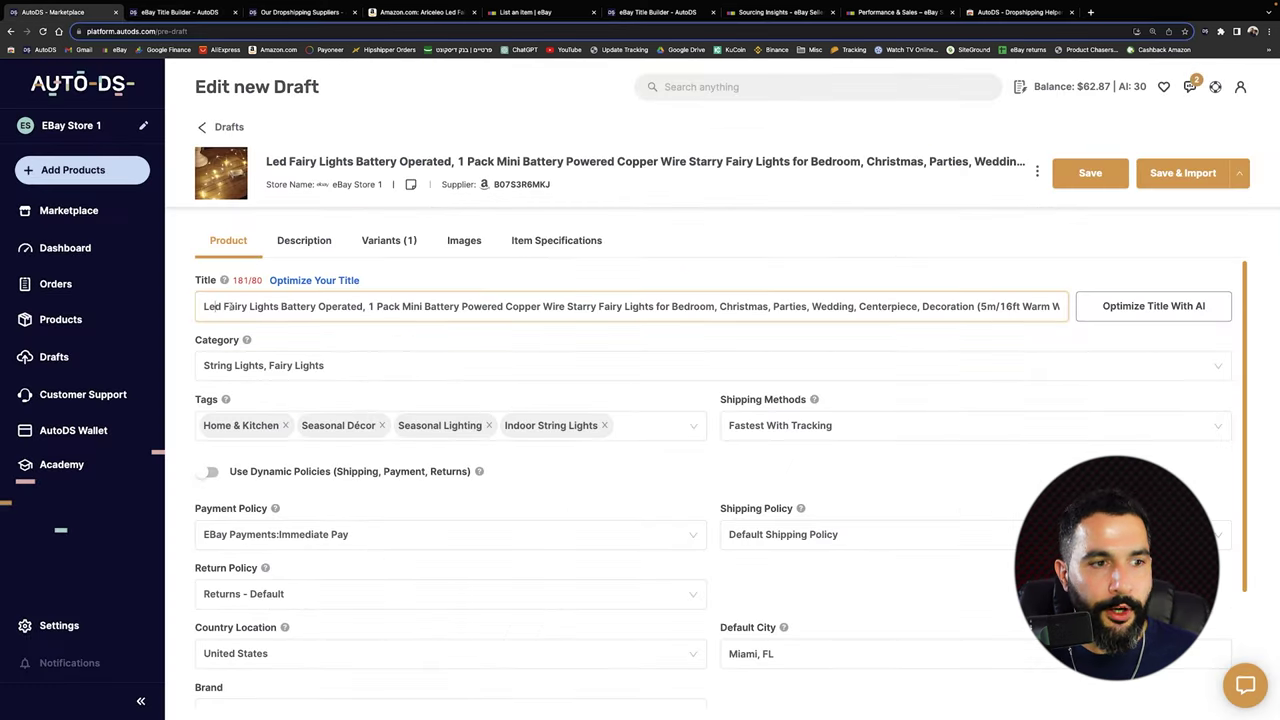
drag(223, 306, 270, 302)
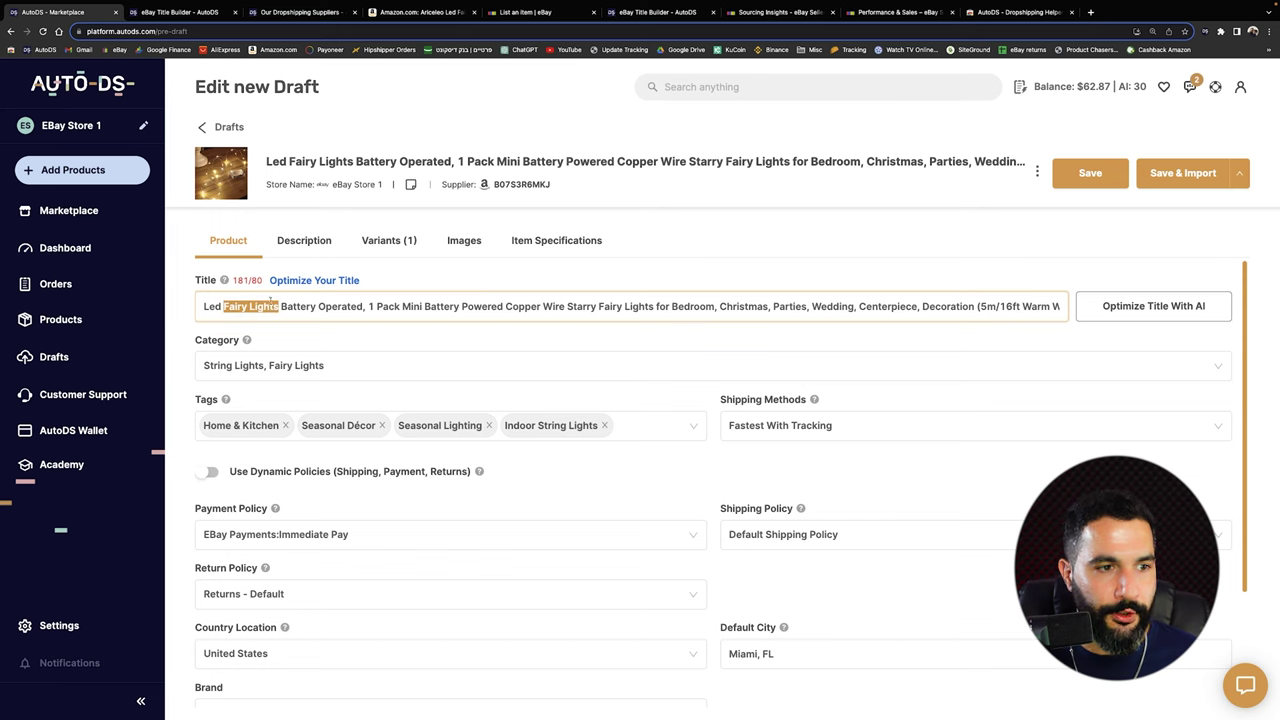
click(184, 13)
click(543, 413)
key(ctrl+v)
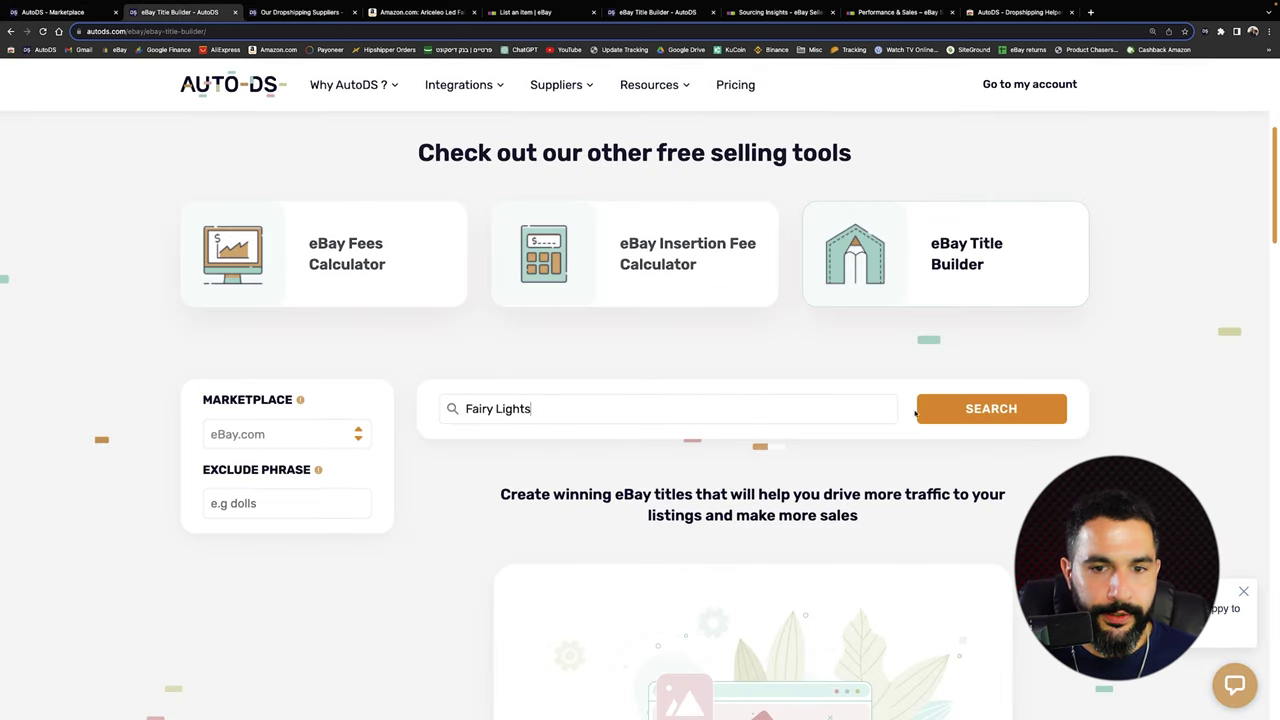
key(Return)
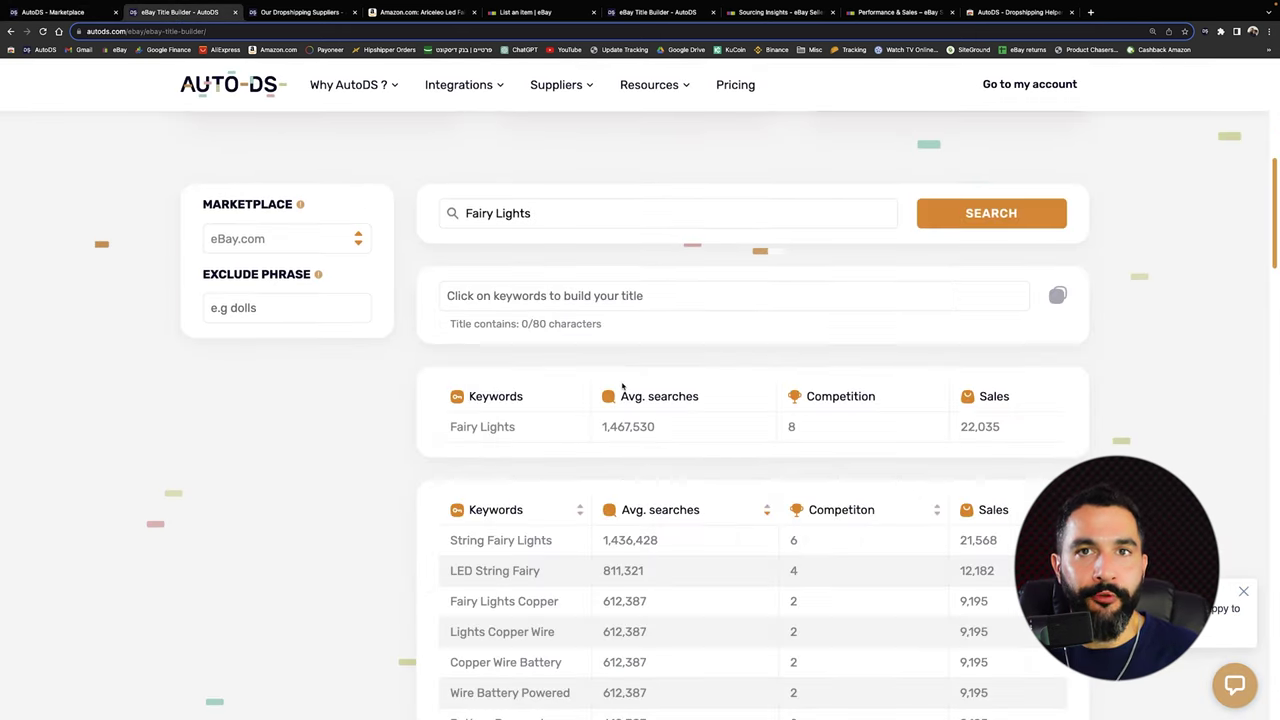
Examine the average searches, competition and sales for Fairy Lights and its related keywords
key(super+equal)
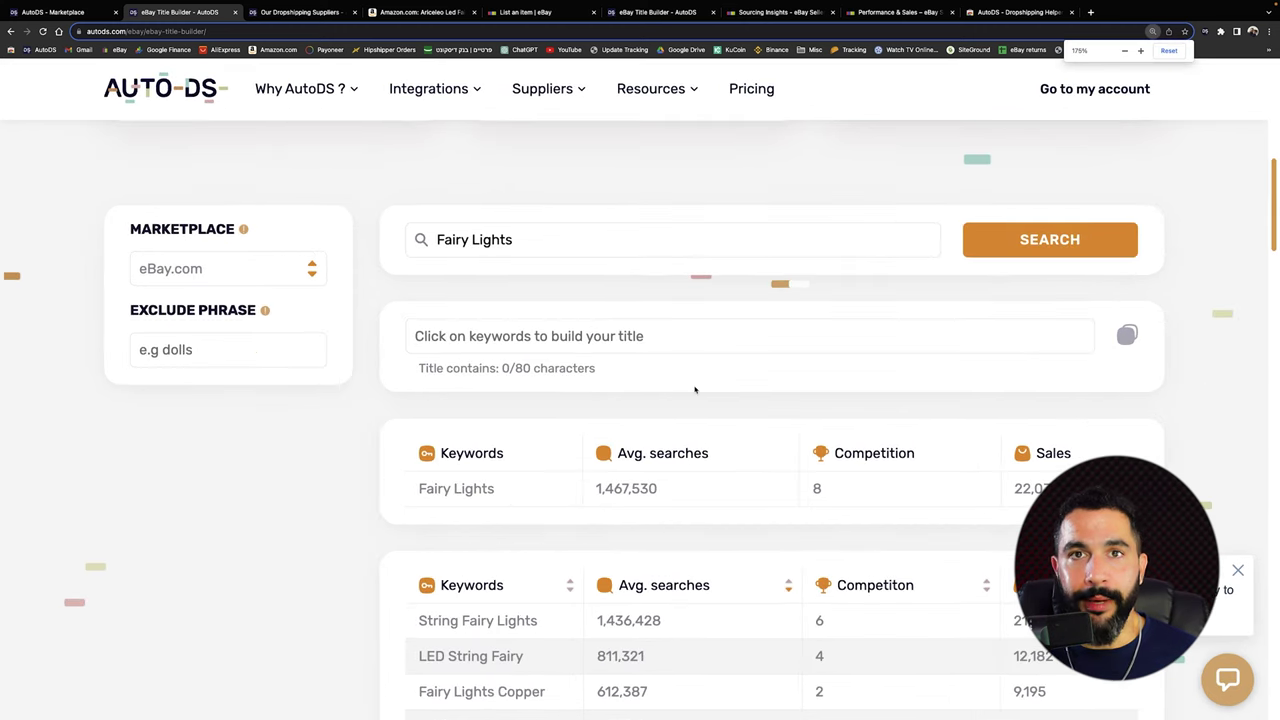
scroll(695, 390, down, 5)
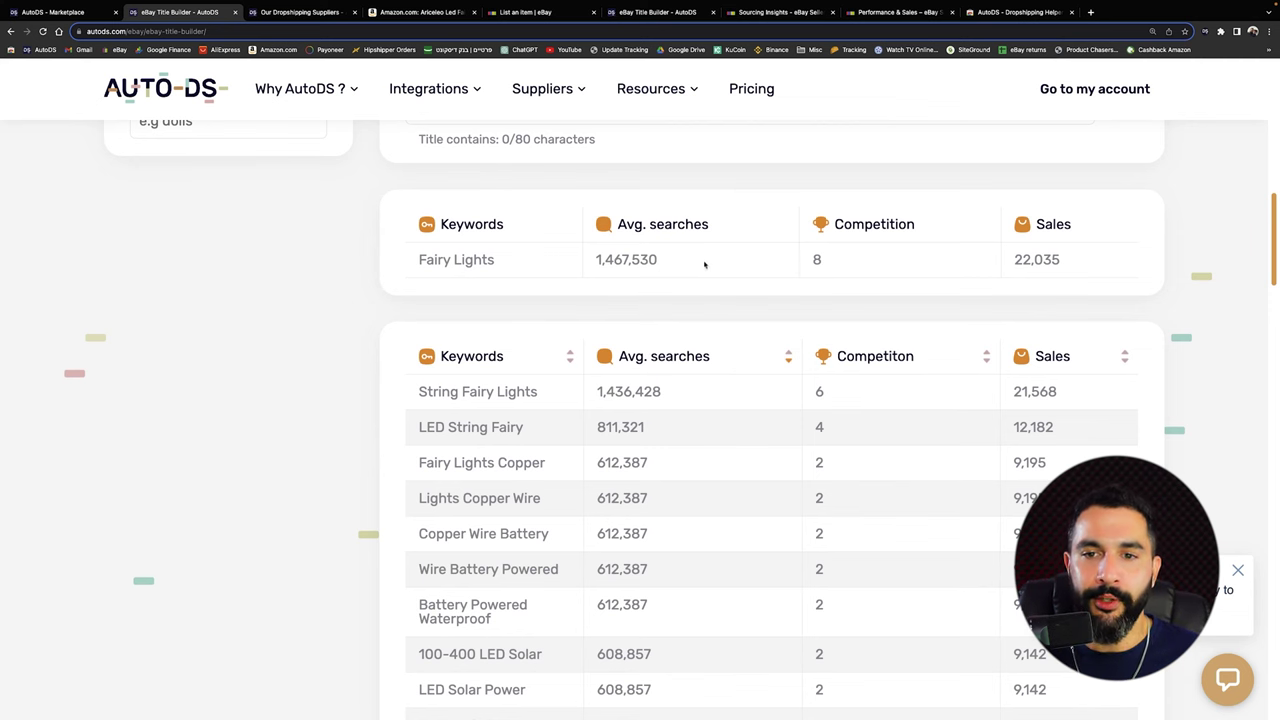
double_click(1016, 264)
scroll(1015, 266, up, 1)
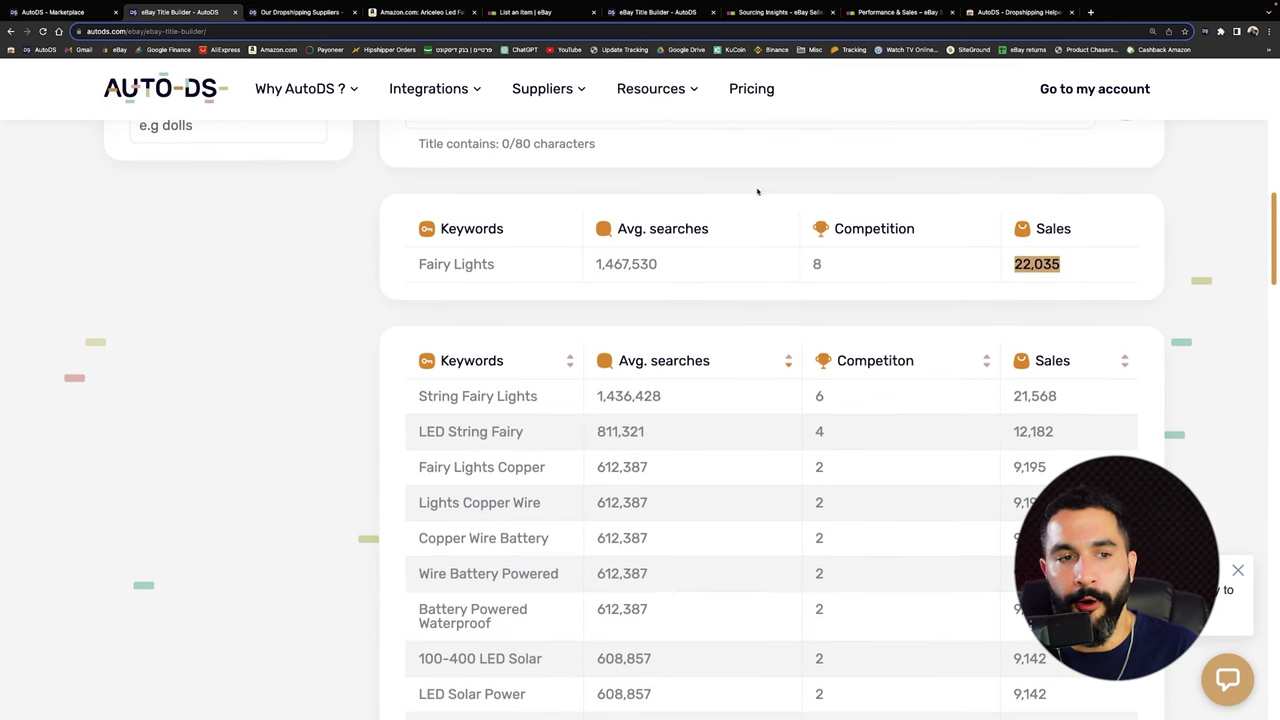
scroll(570, 266, down, 3)
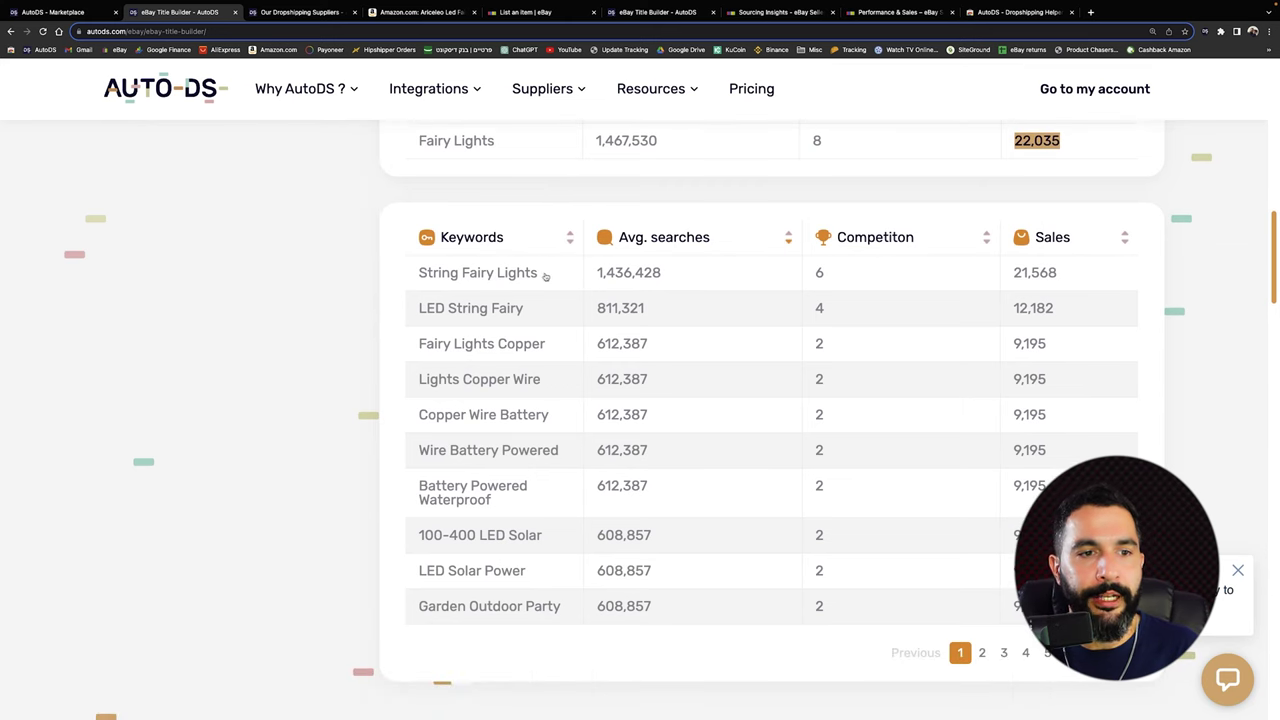
scroll(527, 277, up, 2)
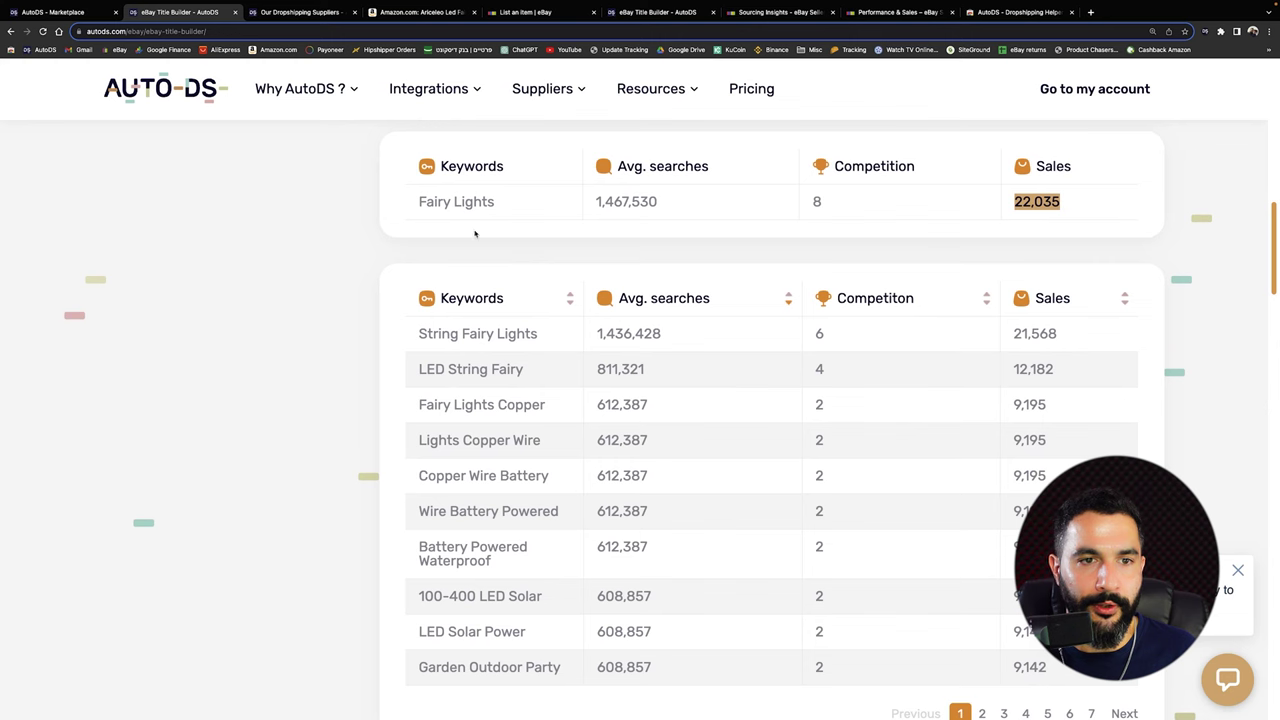
Replace the draft's whole title with "String Fairy Lights"
click(62, 14)
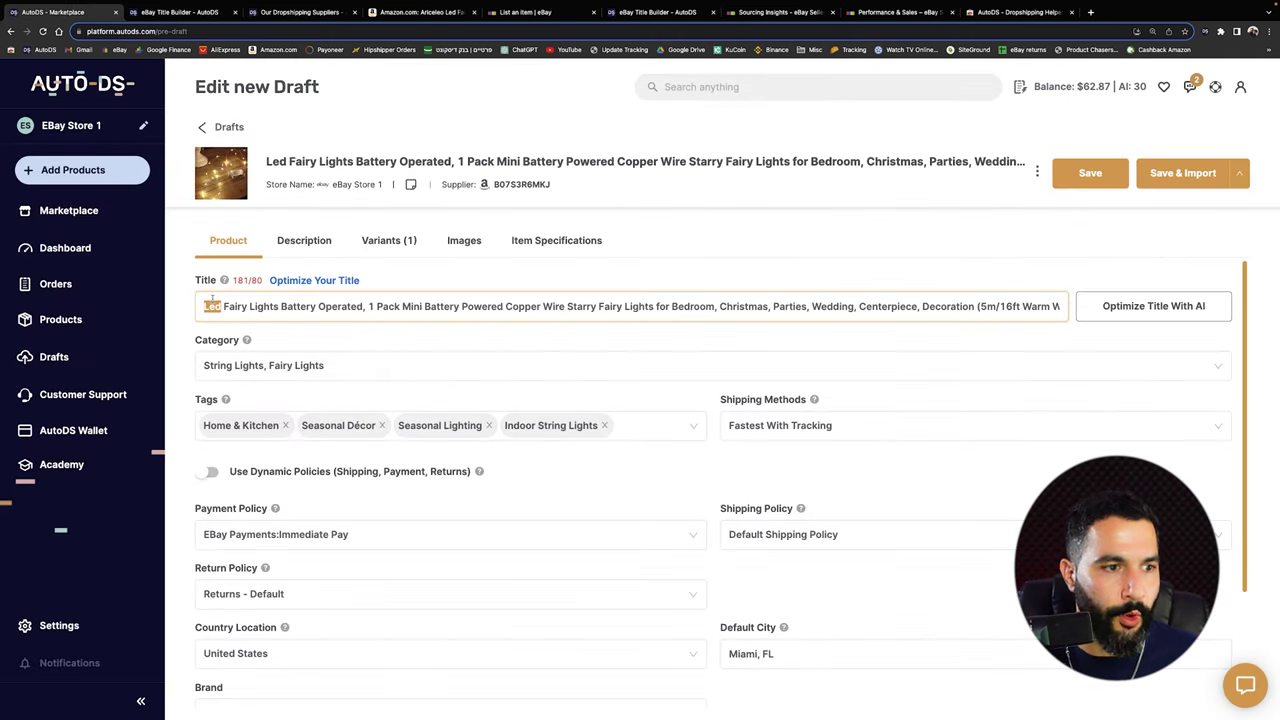
mouse_move(224, 282)
text(String)
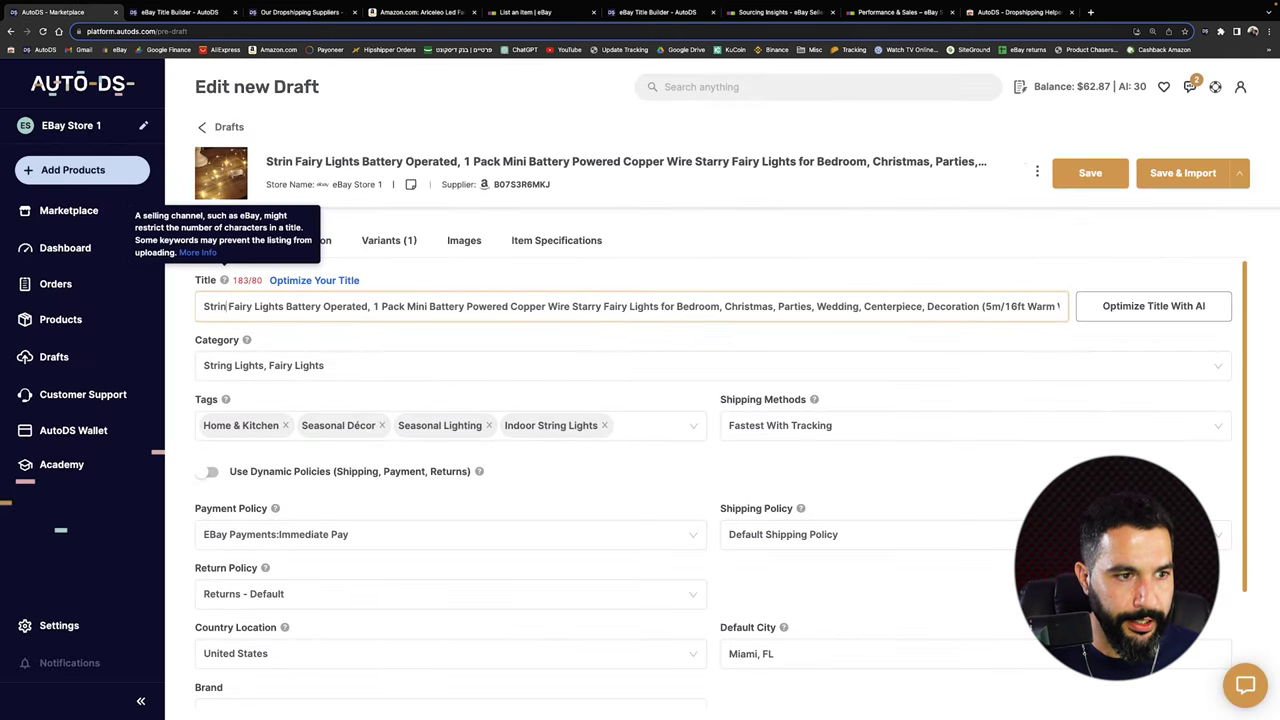
key(ctrl+a)
key(ctrl+v)
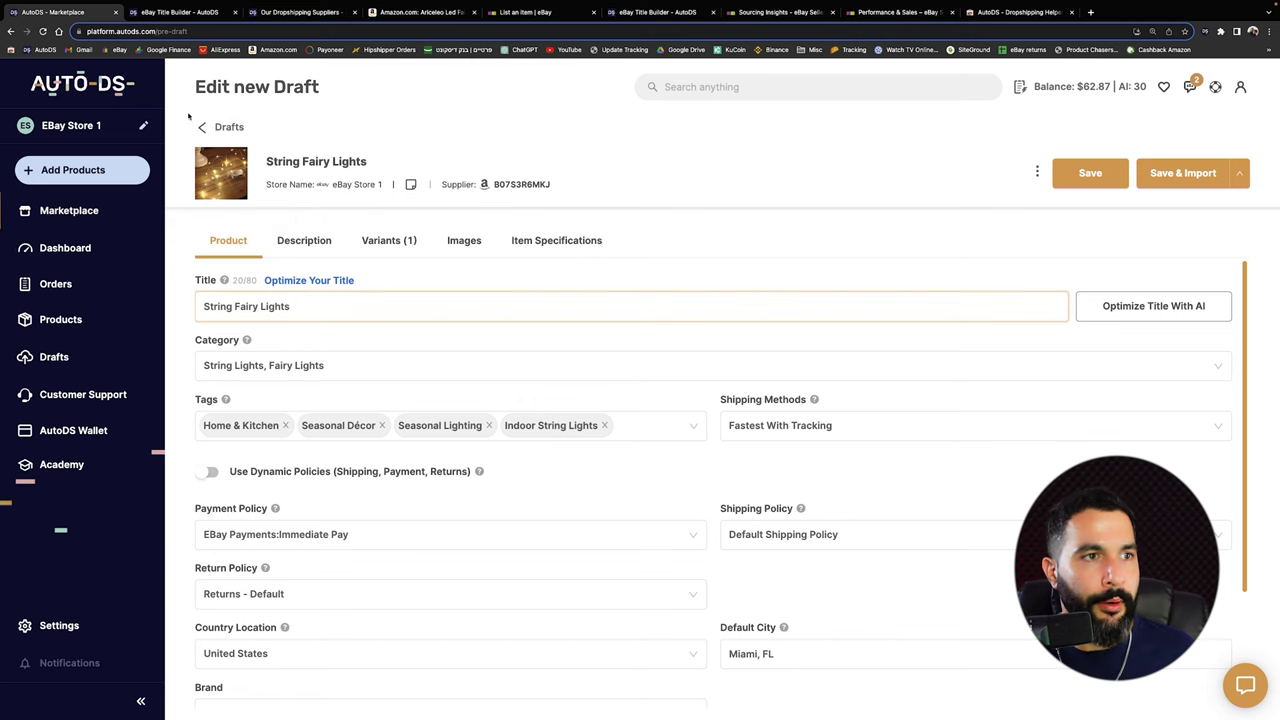
Pick the keyword "Wire Battery Powered" in the eBay Title Builder, copy it, and append it to the draft's title
drag(415, 12, 205, 12)
key(super+l)
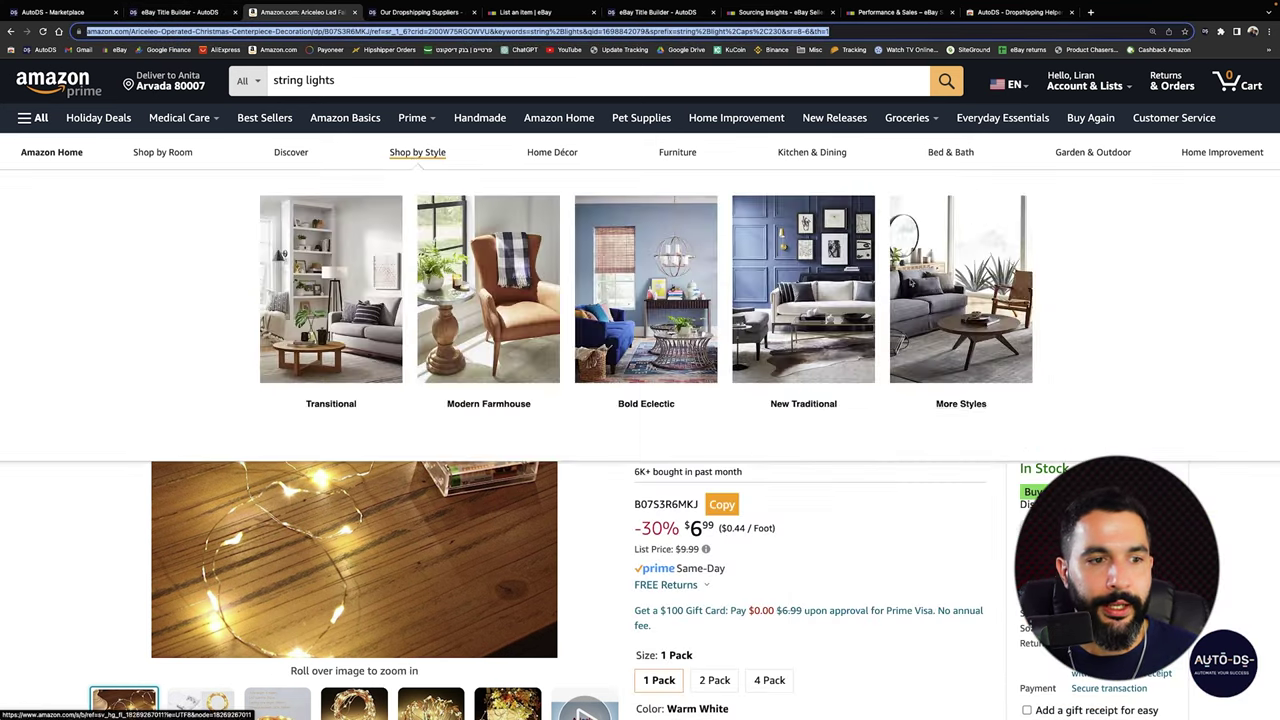
click(180, 12)
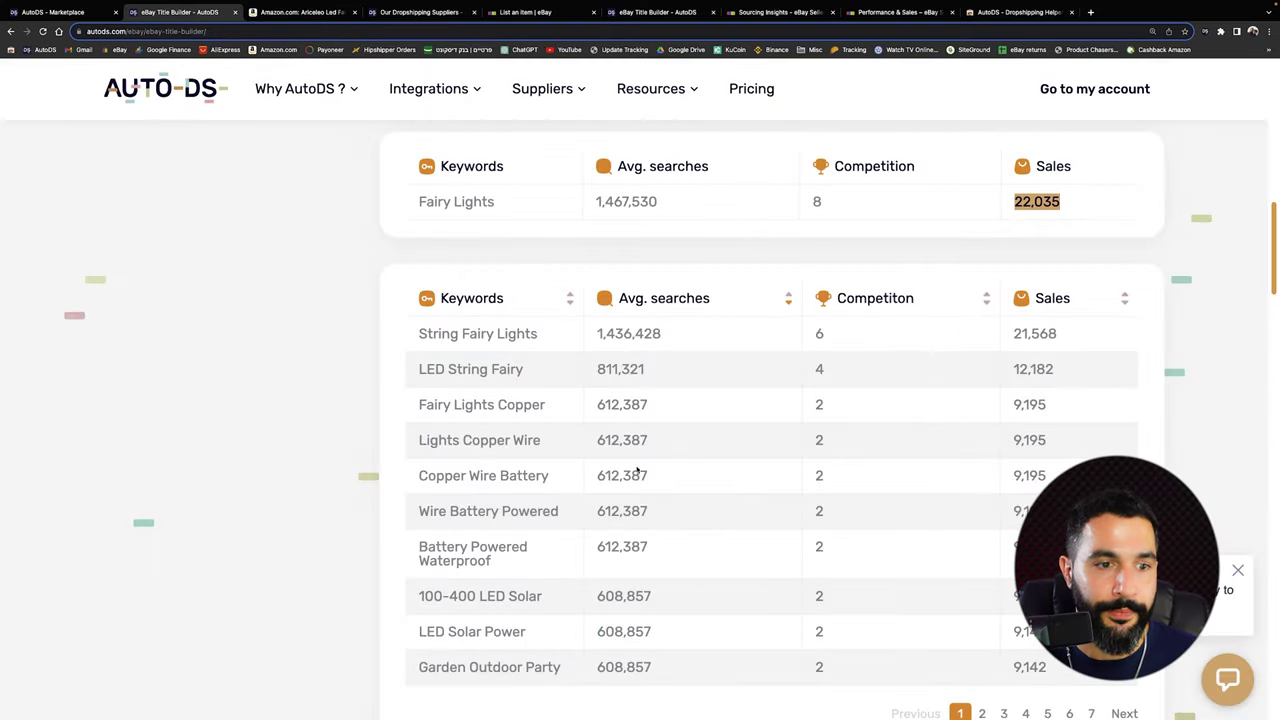
scroll(637, 472, down, 3)
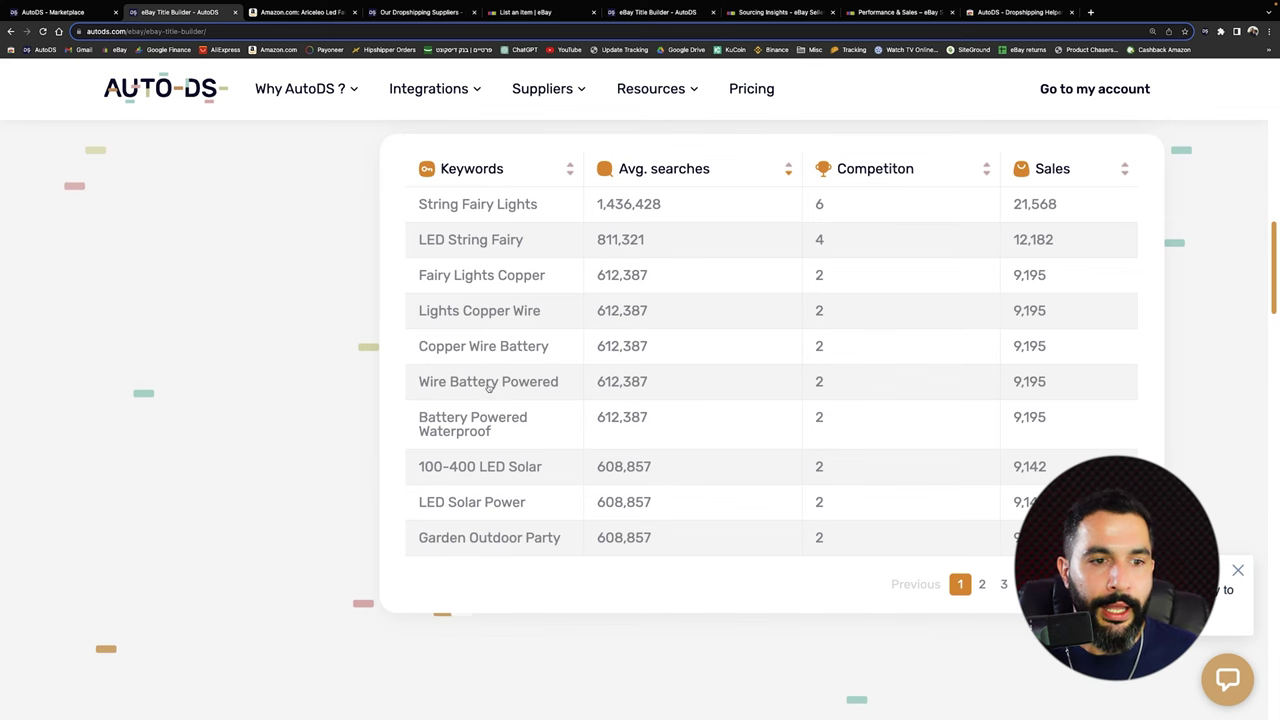
scroll(483, 388, up, 5)
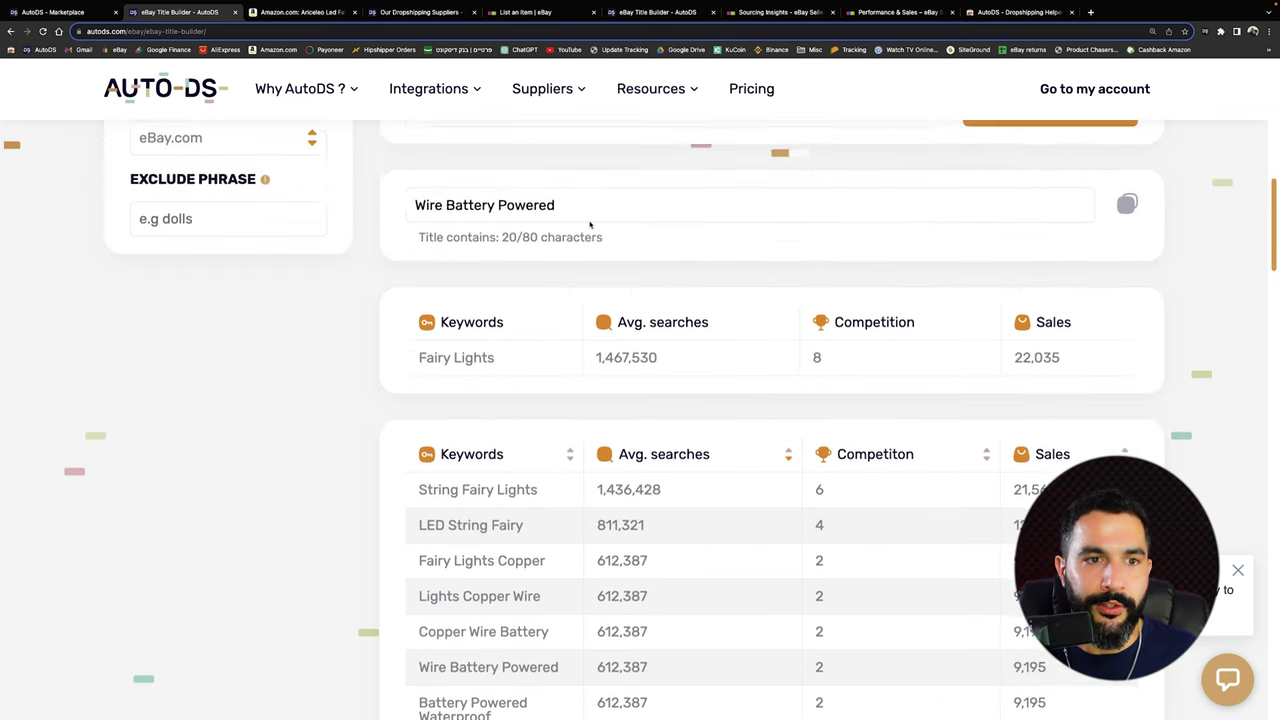
drag(557, 240, 410, 245)
key(ctrl+c)
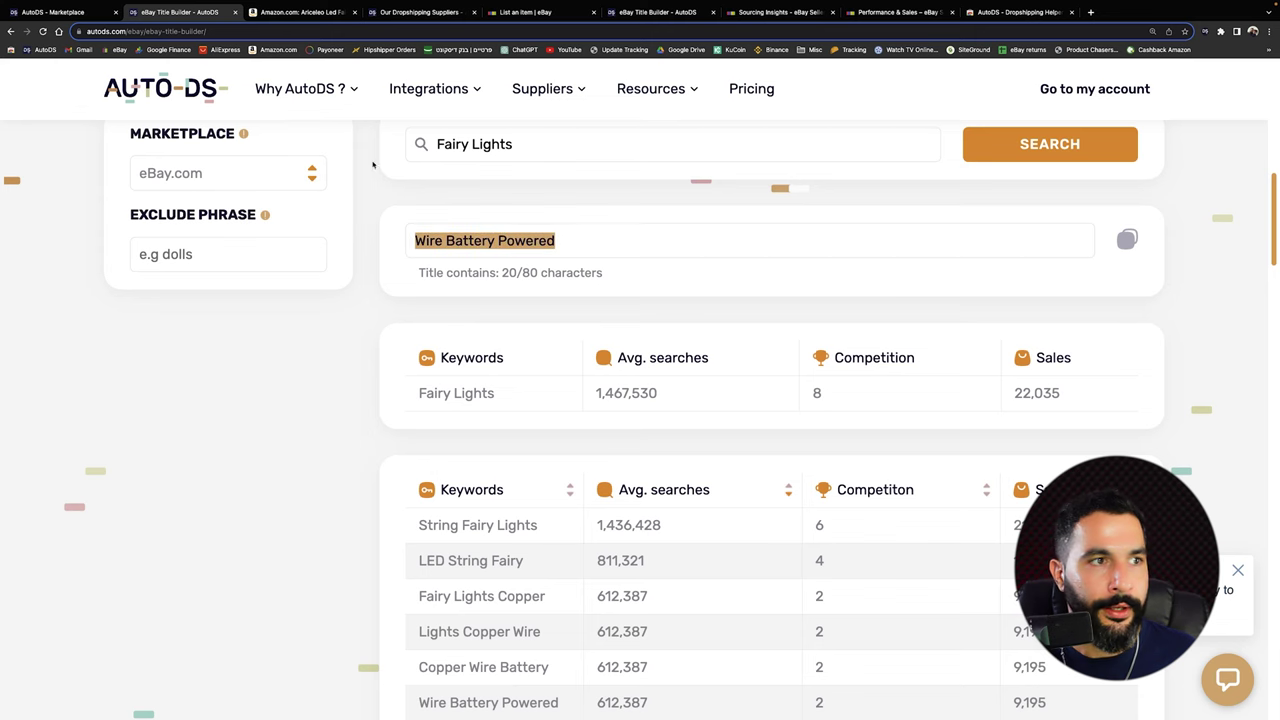
click(100, 12)
key(ctrl+v)
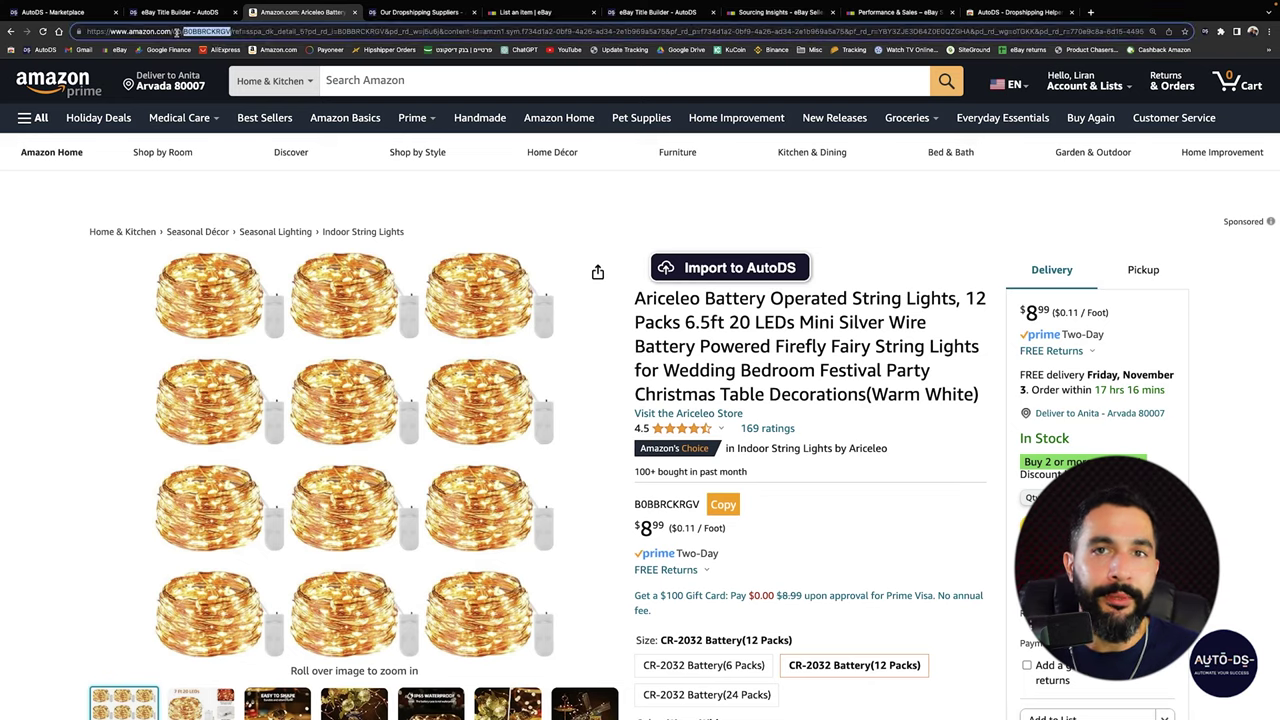
Check the Amazon fairy lights' size and color options, and open the related Ariceleo 12-pack battery operated string lights
click(258, 31)
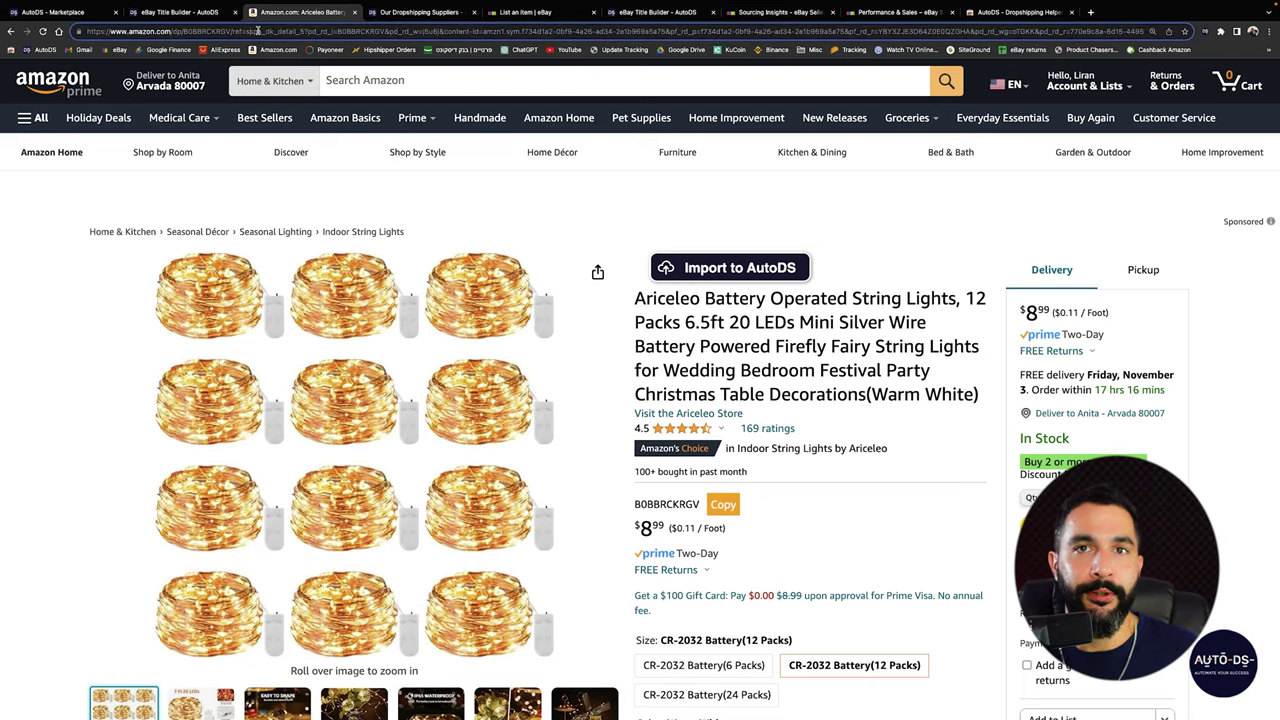
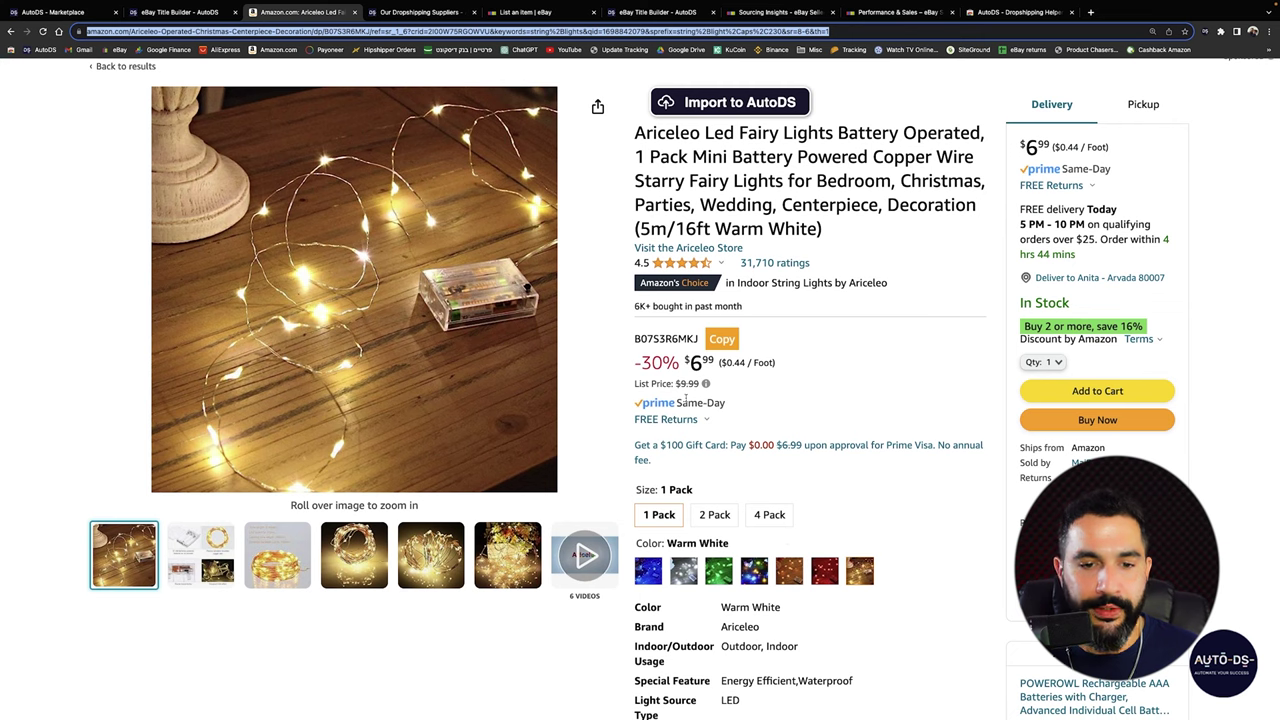
scroll(686, 400, up, 3)
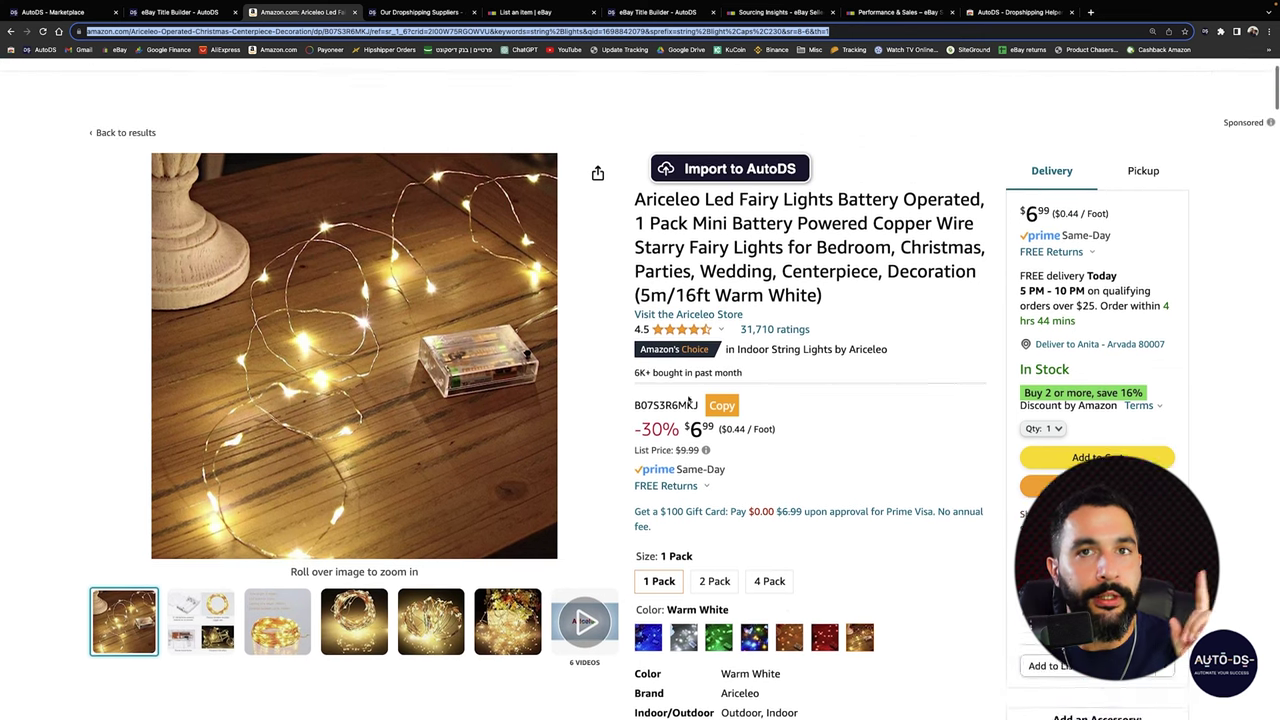
scroll(690, 405, down, 5)
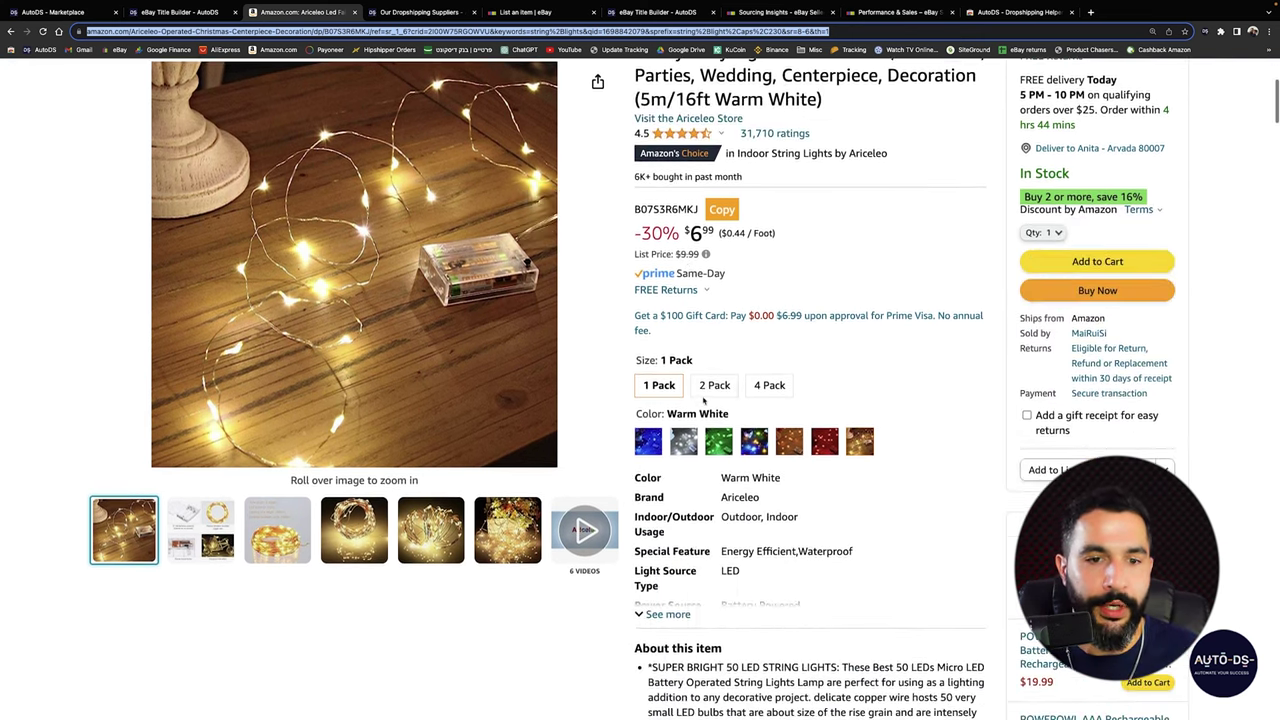
scroll(664, 306, up, 6)
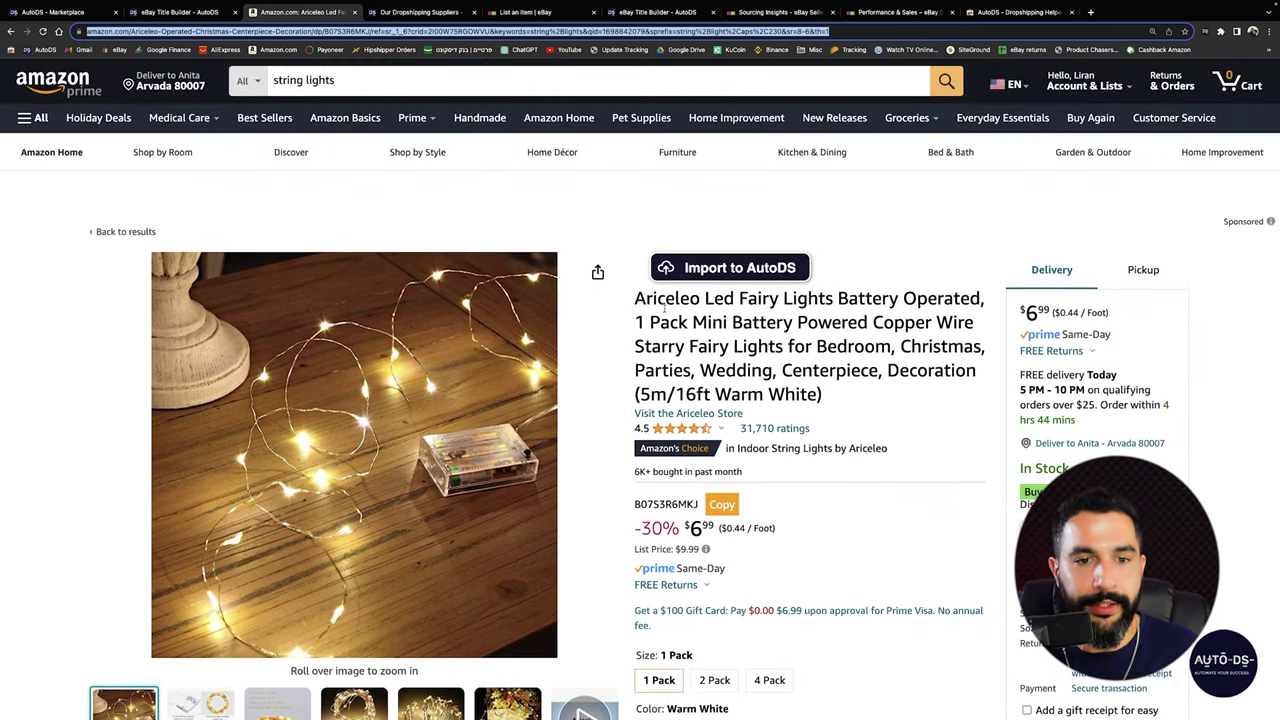
scroll(709, 313, down, 20)
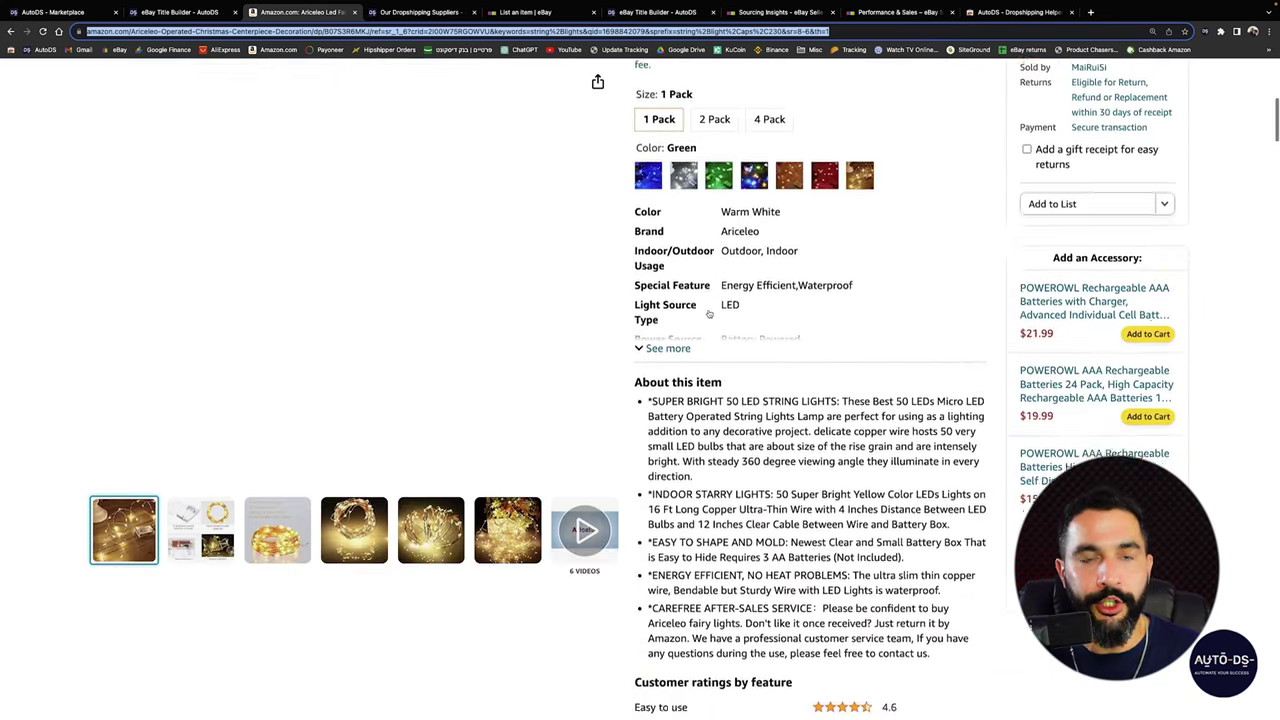
scroll(709, 313, down, 12)
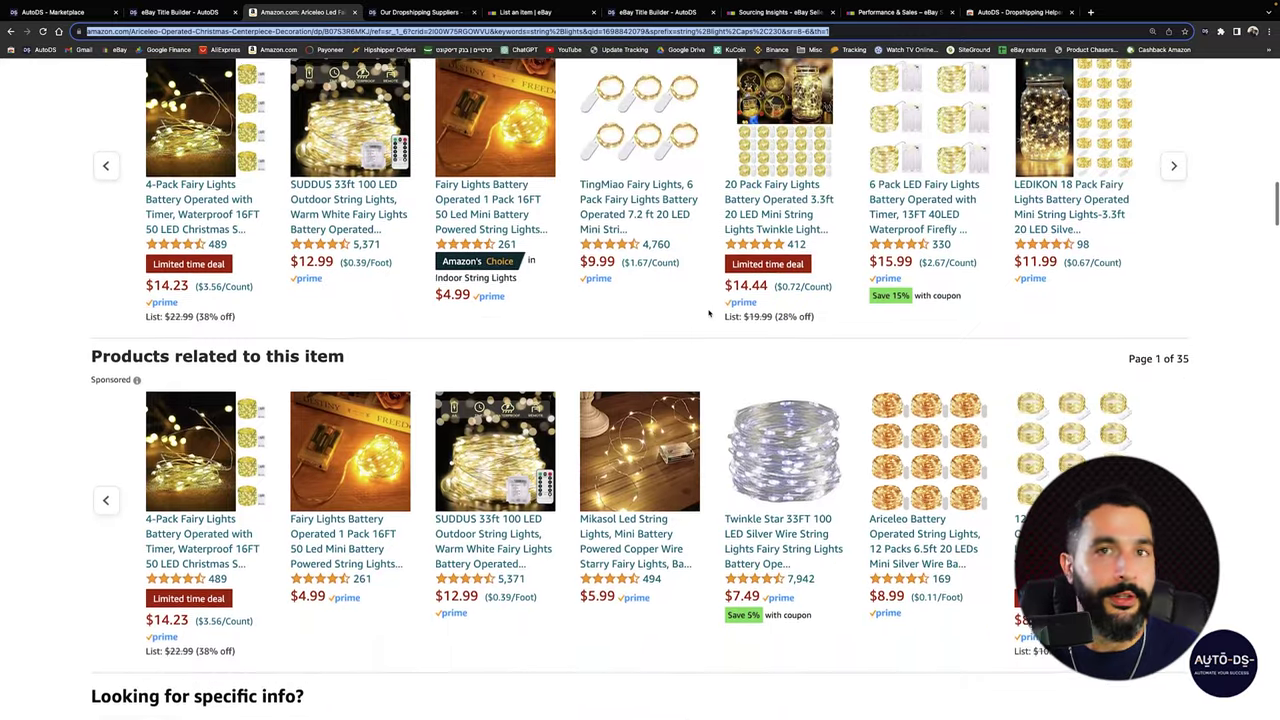
click(925, 438)
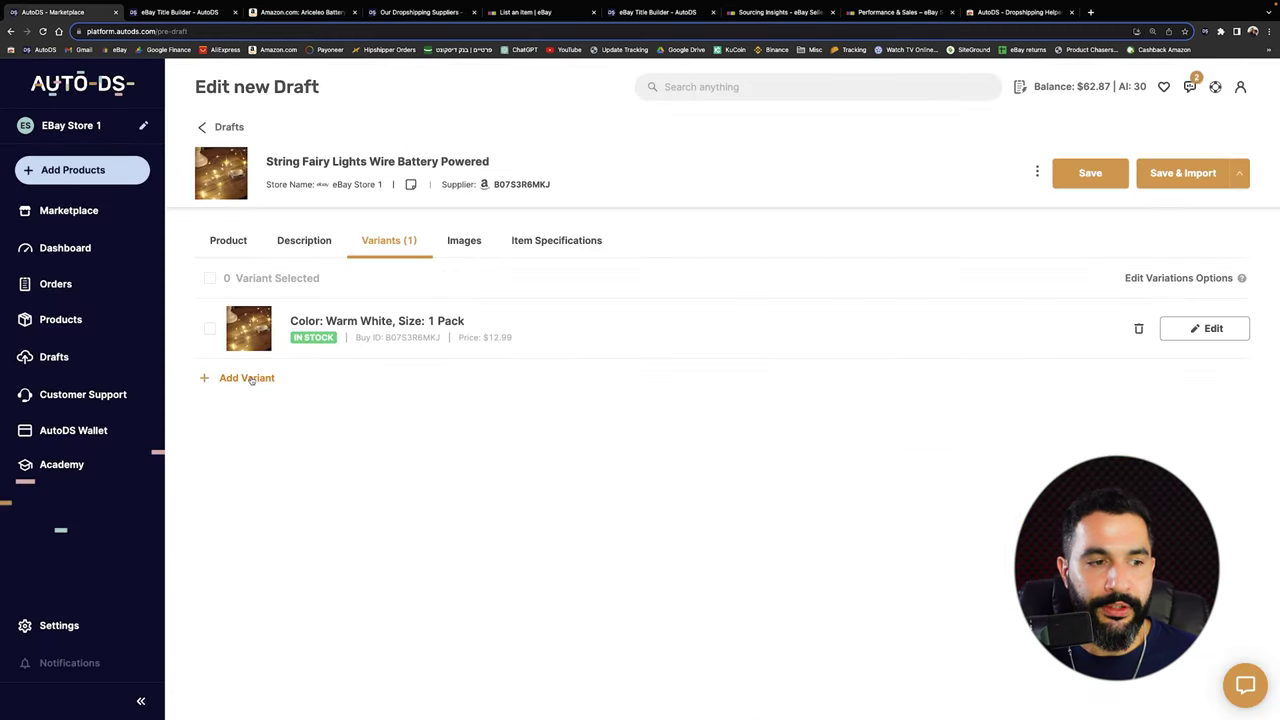
click(247, 378)
text(https://www.amazon.com/dp/B0BBRCKRGV/)
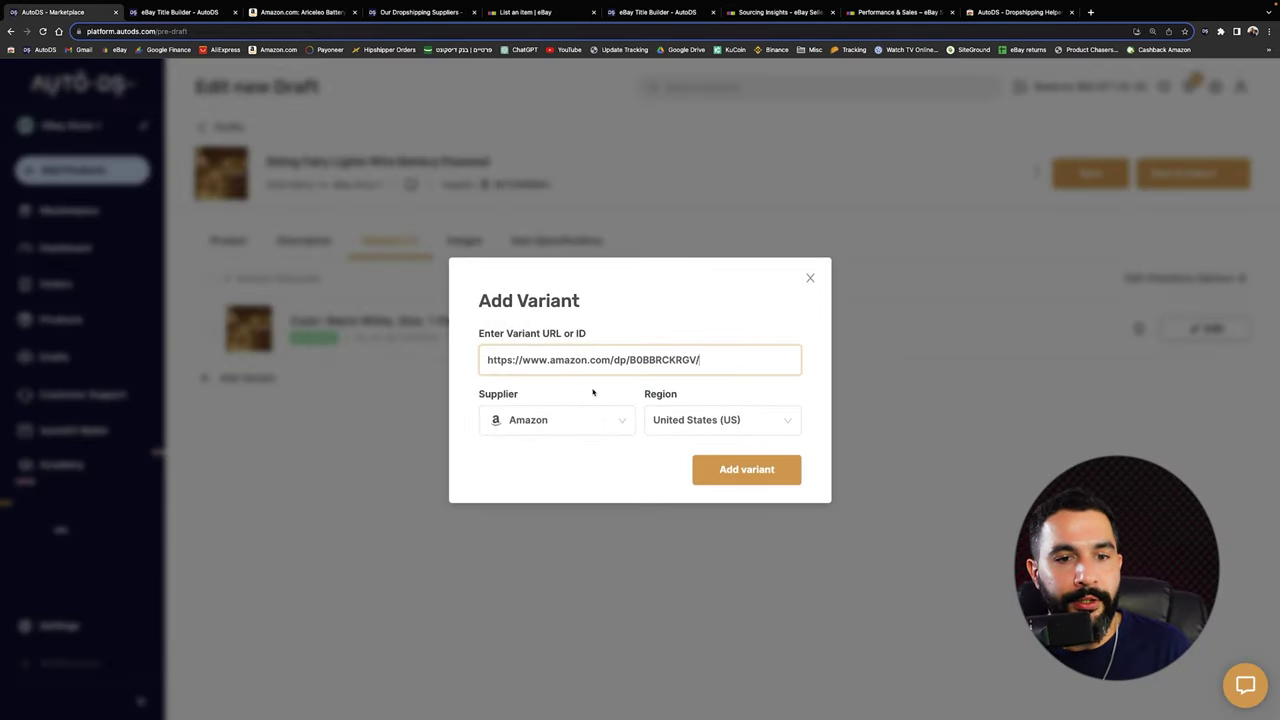
click(572, 424)
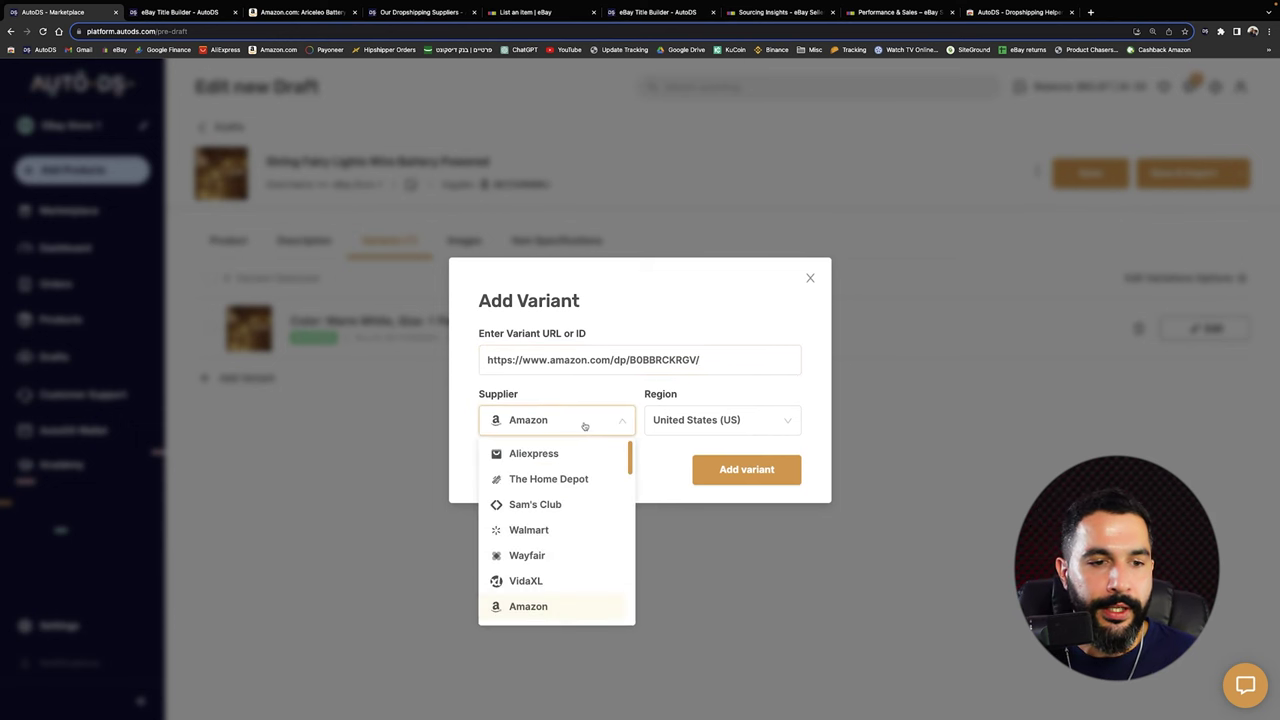
click(665, 453)
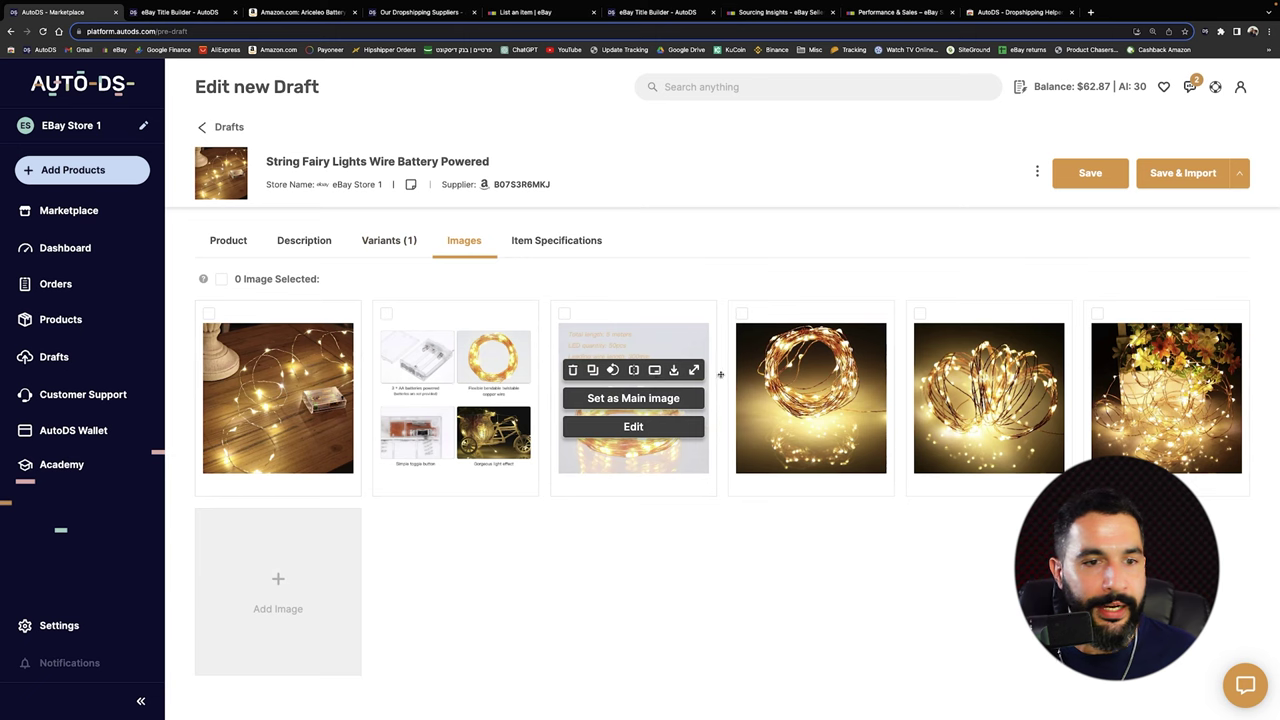
Review the draft's item specifications and set the Type specification to "String Fairy Lights"
mouse_move(601, 418)
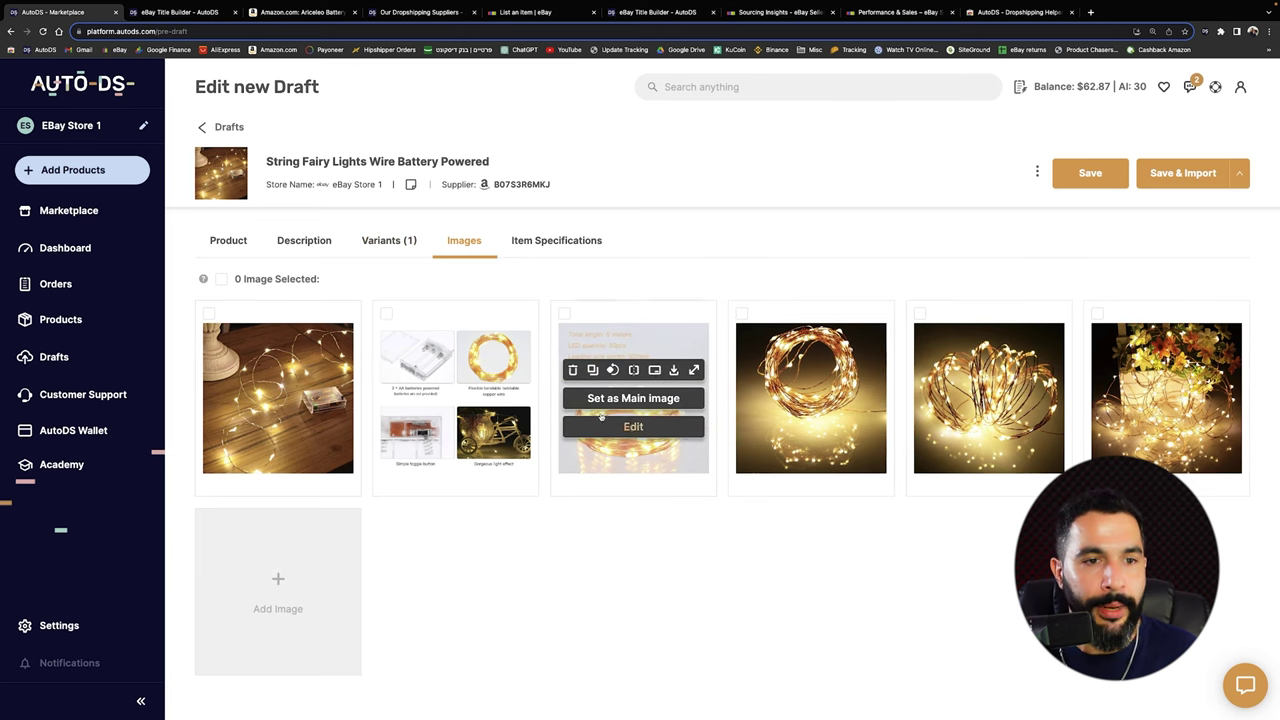
click(556, 242)
scroll(627, 391, down, 10)
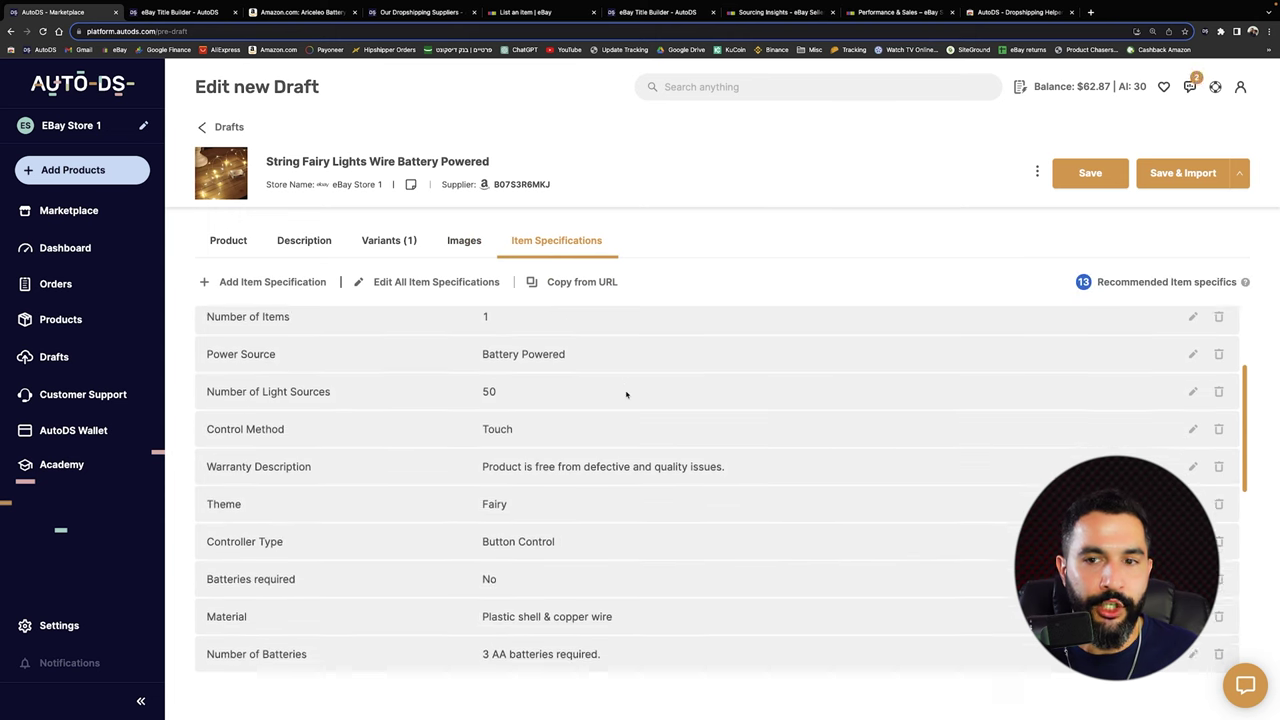
scroll(543, 379, up, 10)
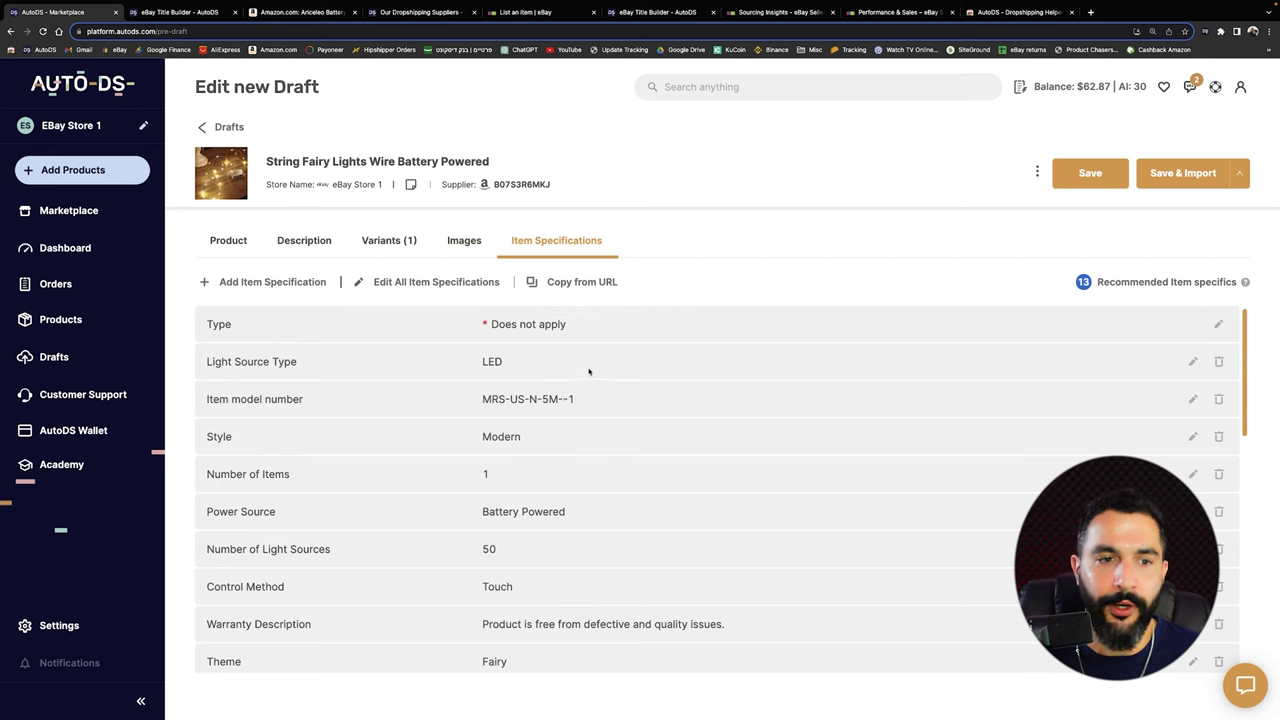
click(1220, 325)
click(1131, 362)
click(761, 361)
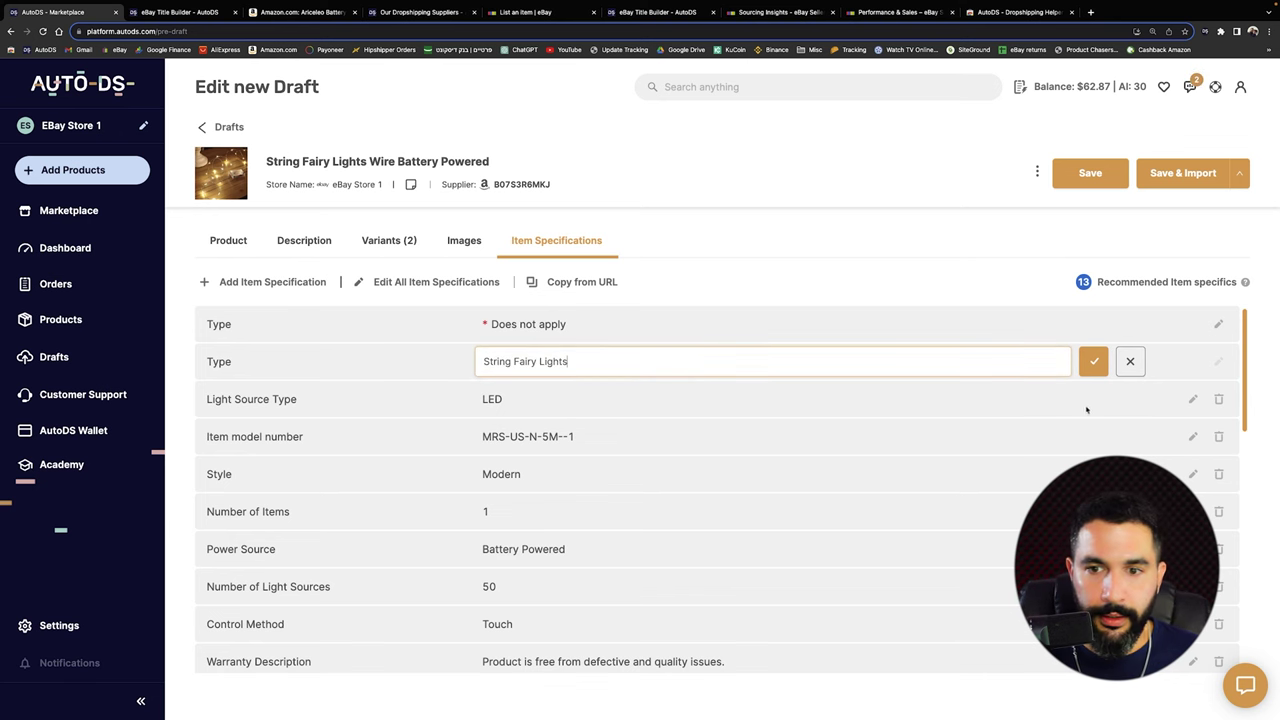
click(1094, 362)
Open template editing from the draft's description, browse the AutoDS eBay templates, and add the "Limited Time Sale" template
click(392, 241)
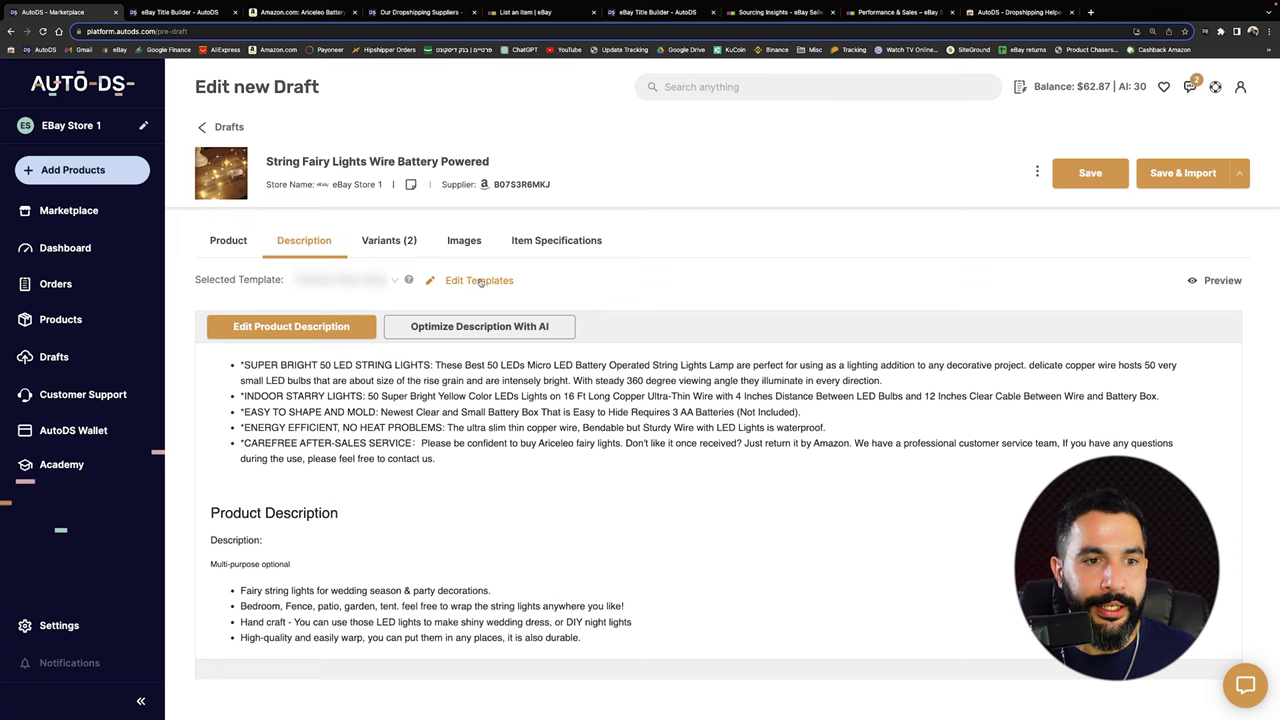
click(480, 281)
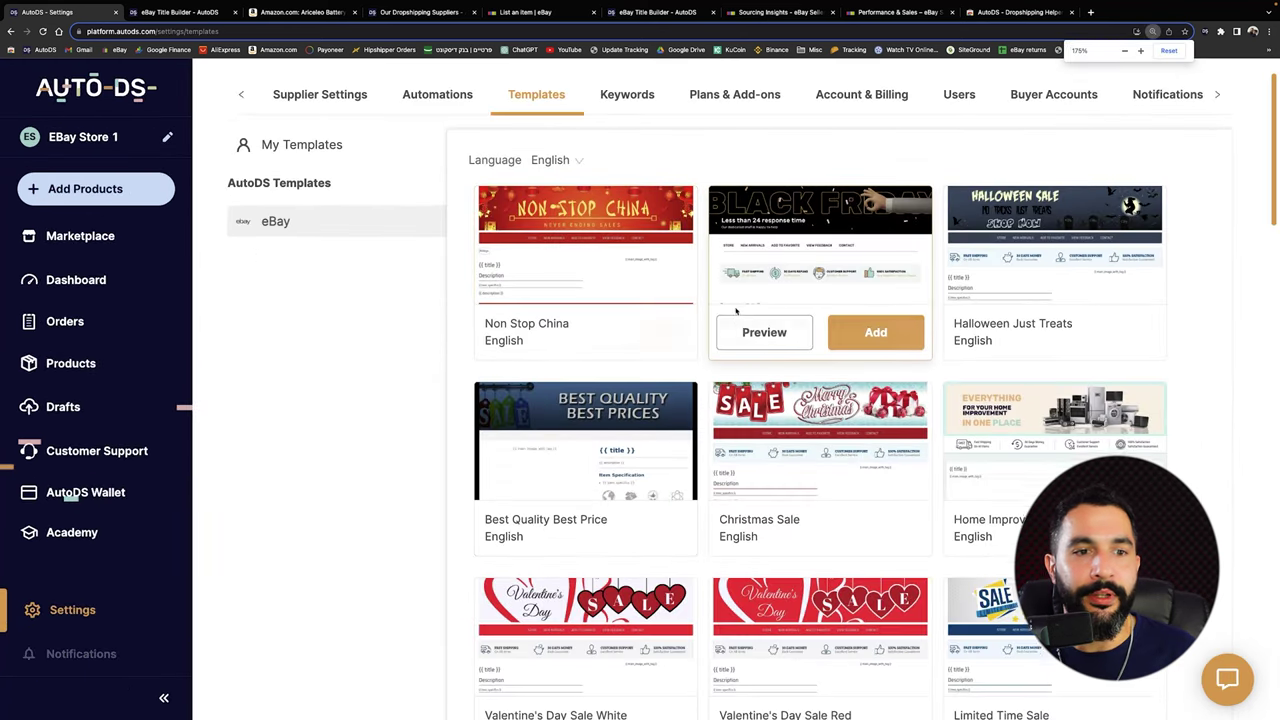
scroll(736, 311, down, 2)
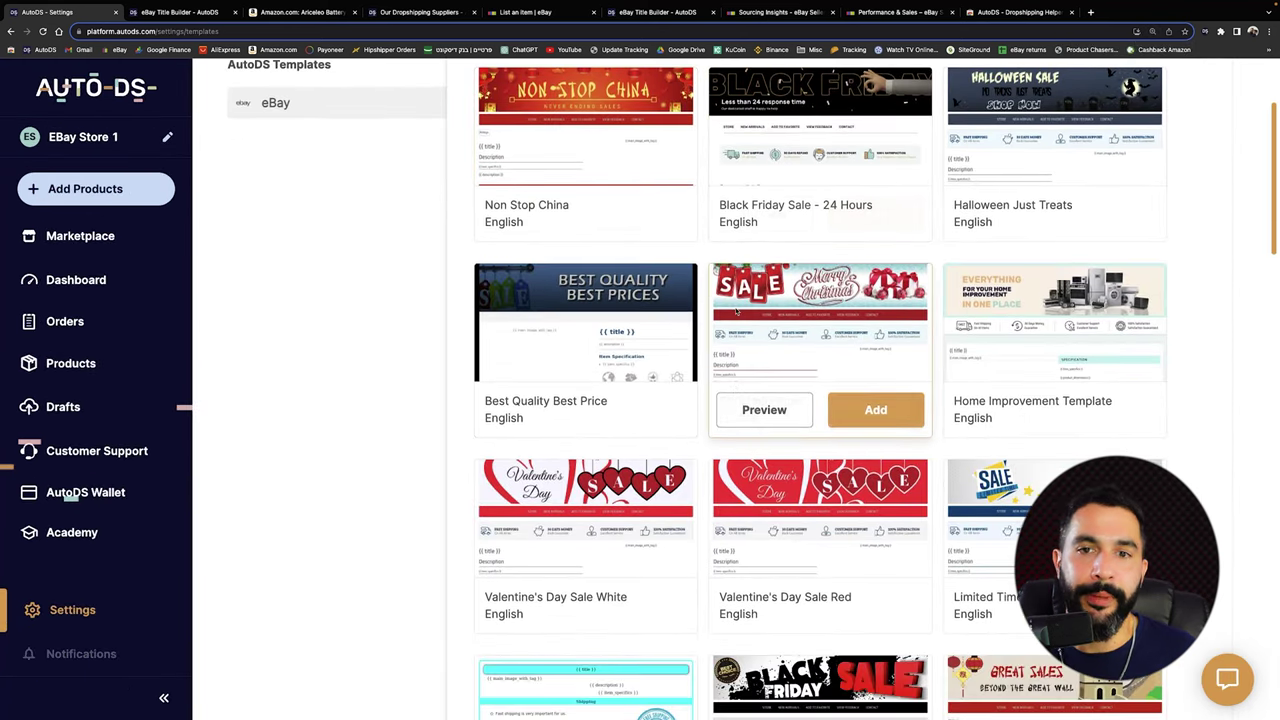
scroll(945, 221, up, 1)
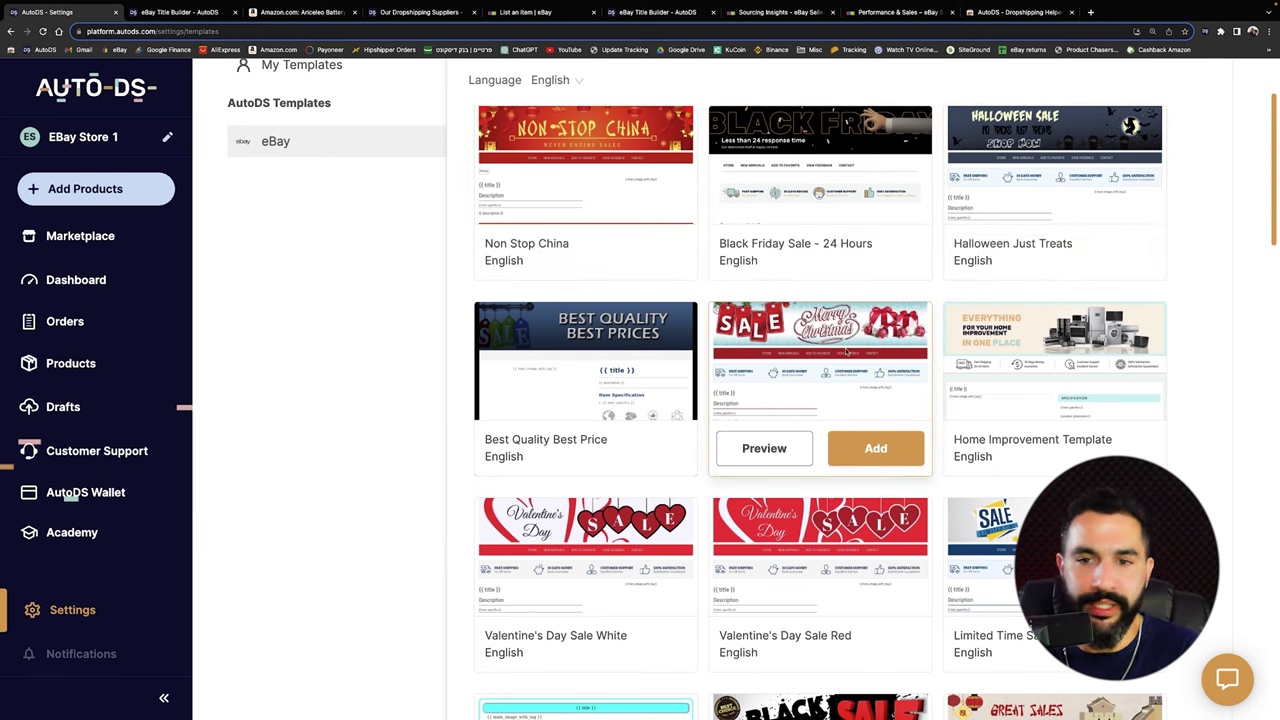
scroll(978, 344, down, 10)
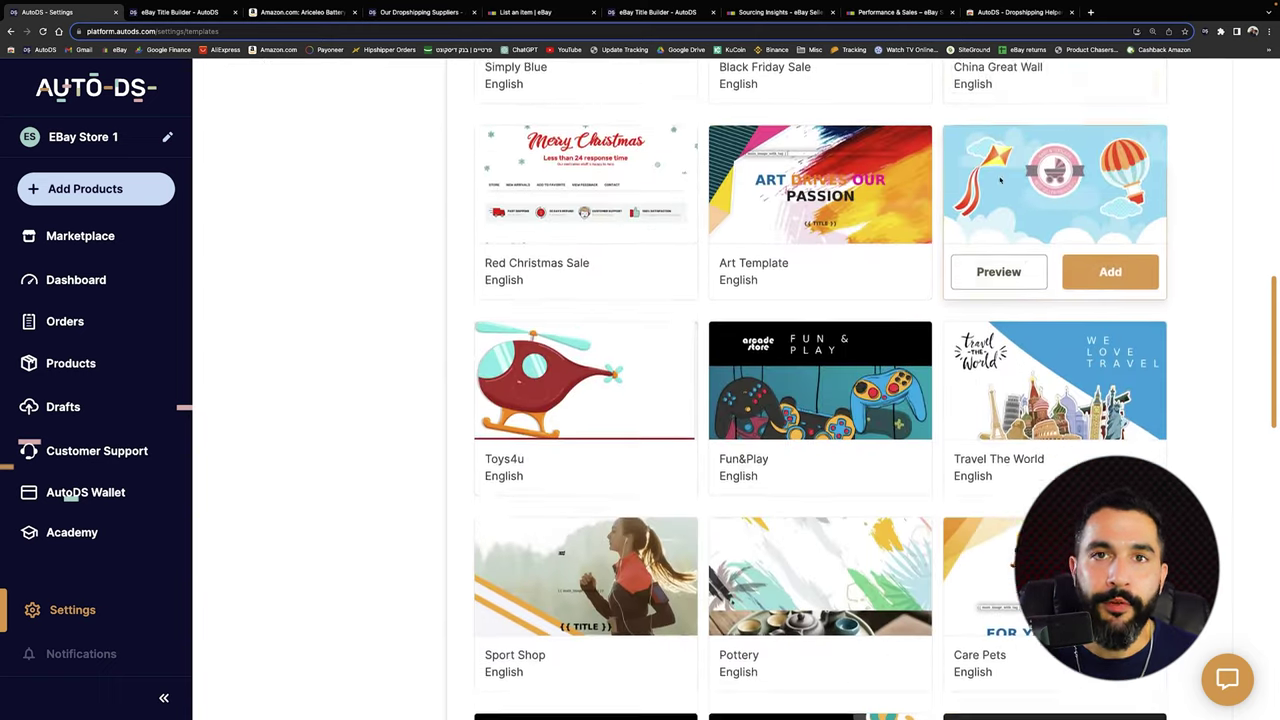
scroll(985, 177, down, 5)
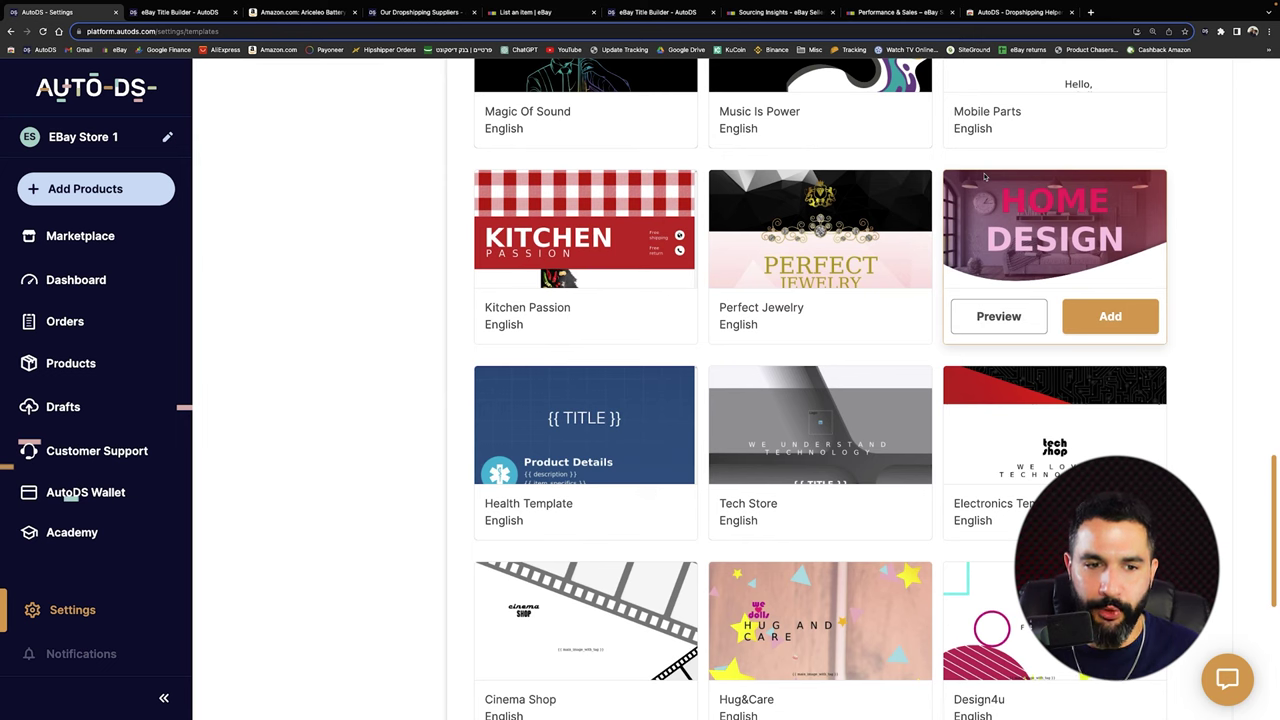
scroll(985, 177, down, 3)
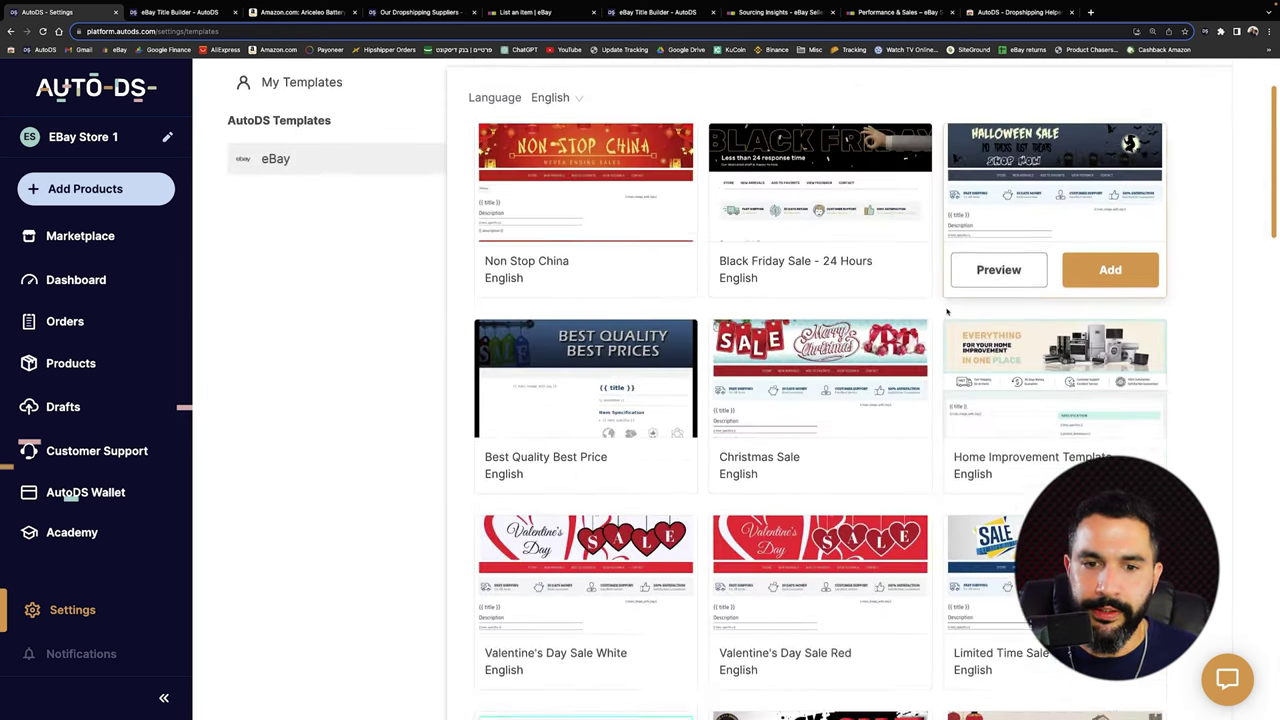
scroll(885, 336, down, 12)
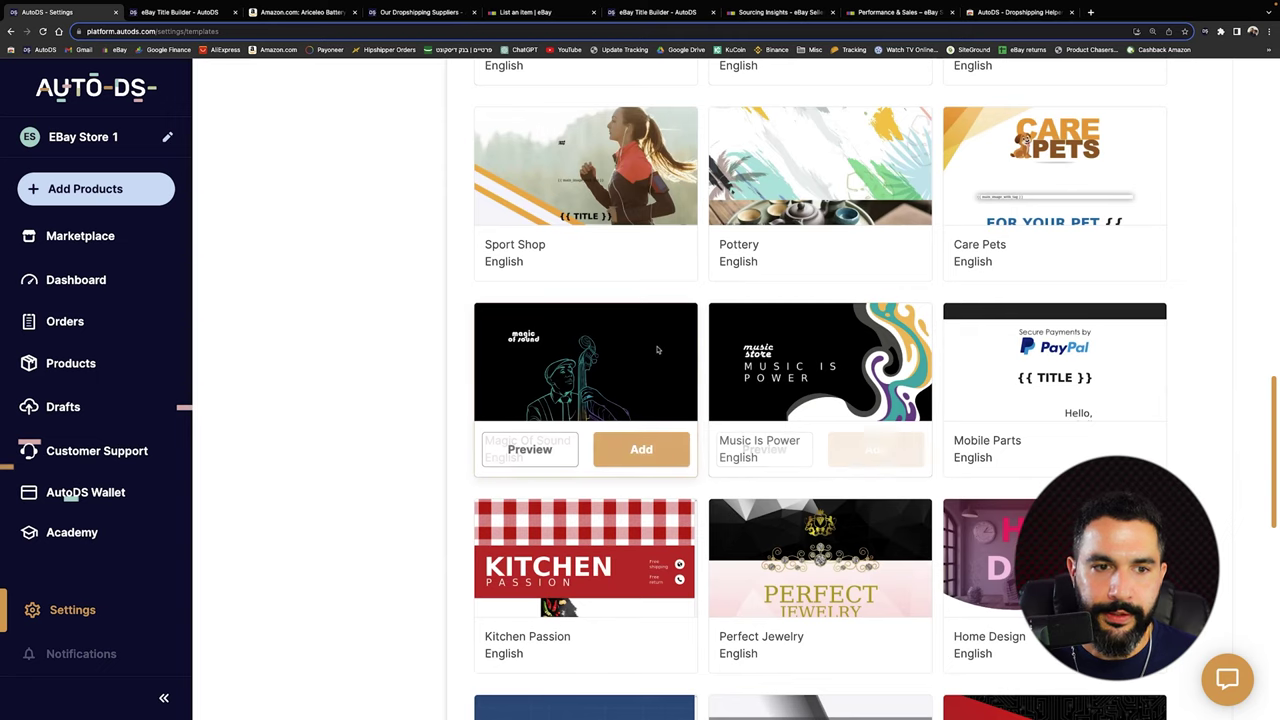
scroll(658, 349, up, 10)
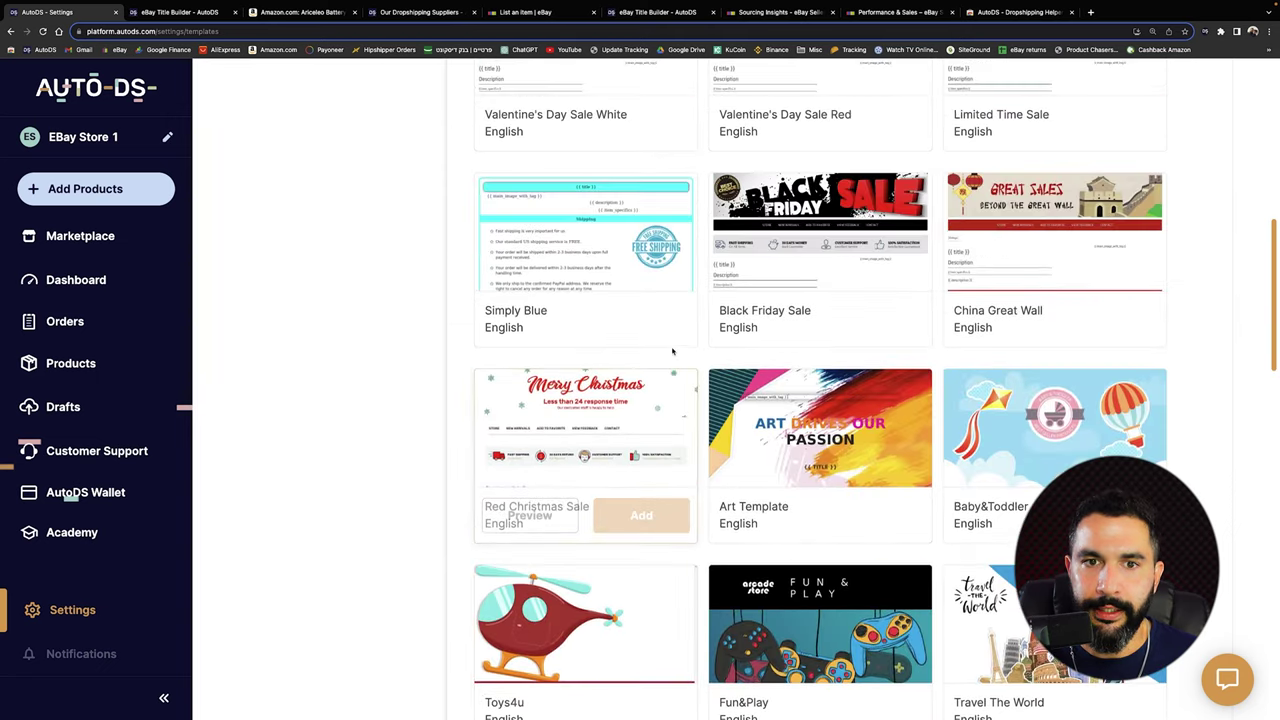
scroll(1000, 440, up, 1)
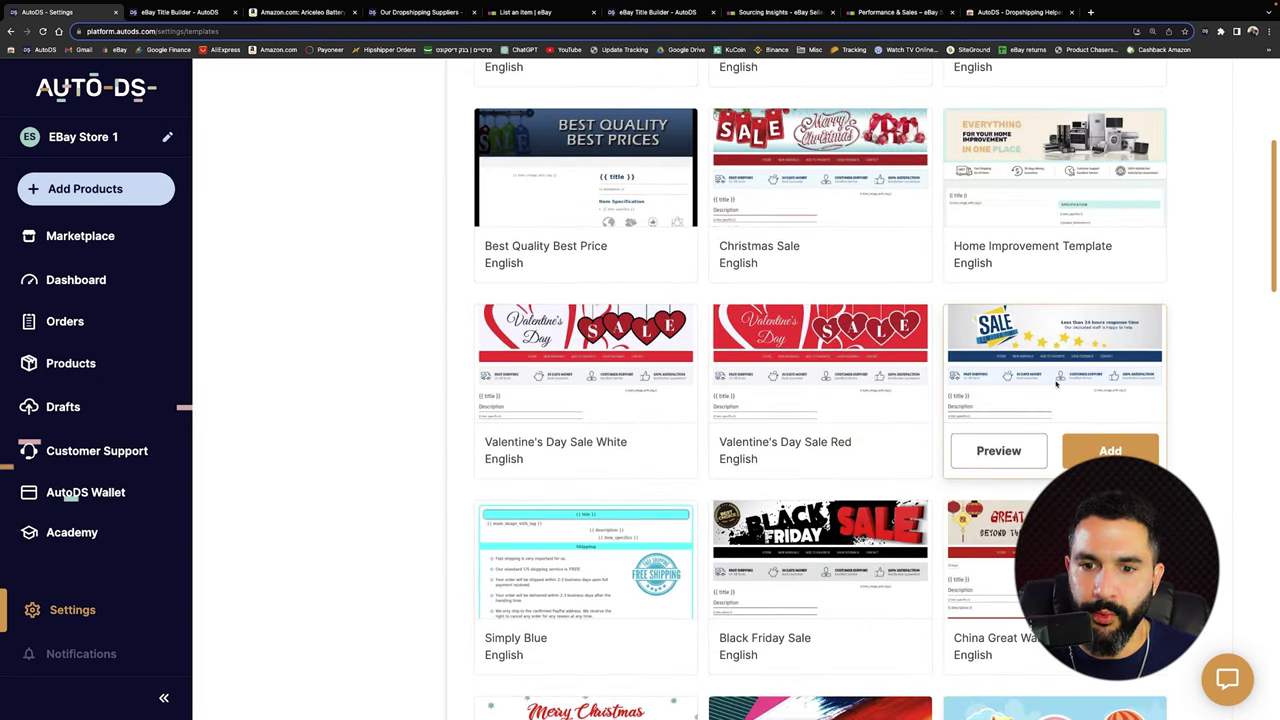
click(1066, 453)
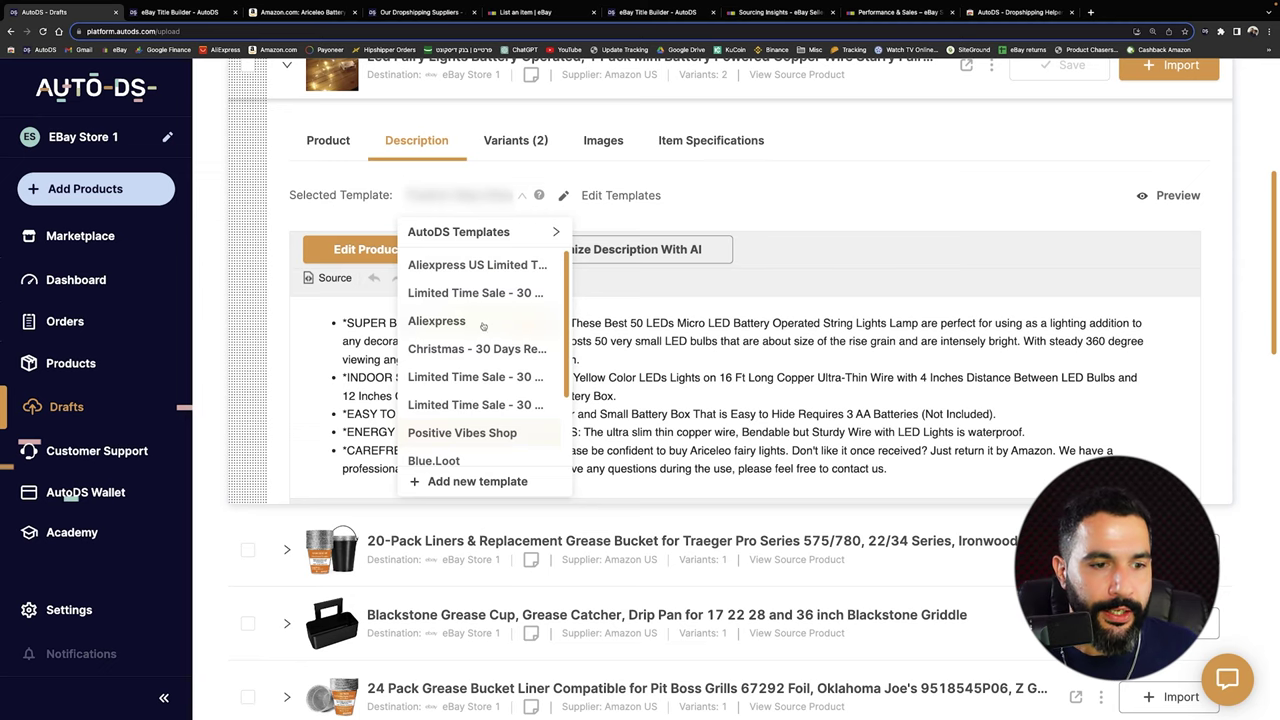
Look through the saved description templates available for the fairy lights draft
scroll(482, 324, down, 2)
scroll(478, 300, down, 3)
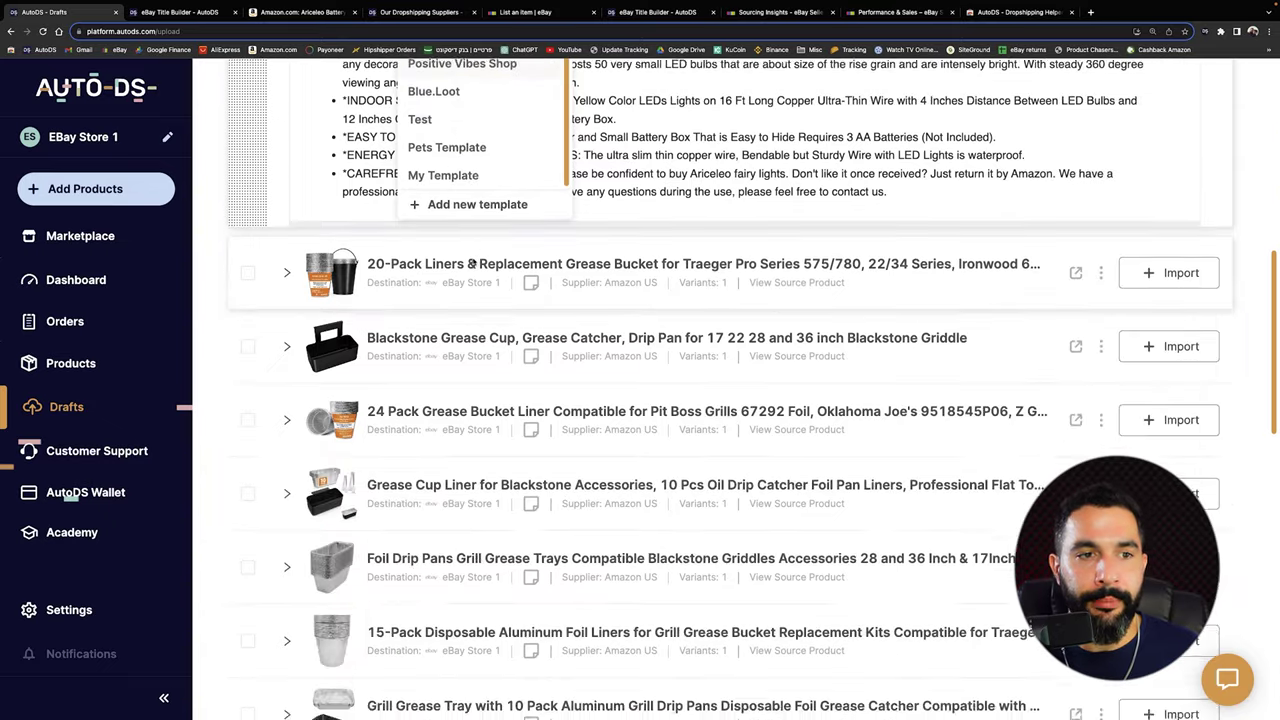
scroll(470, 264, up, 3)
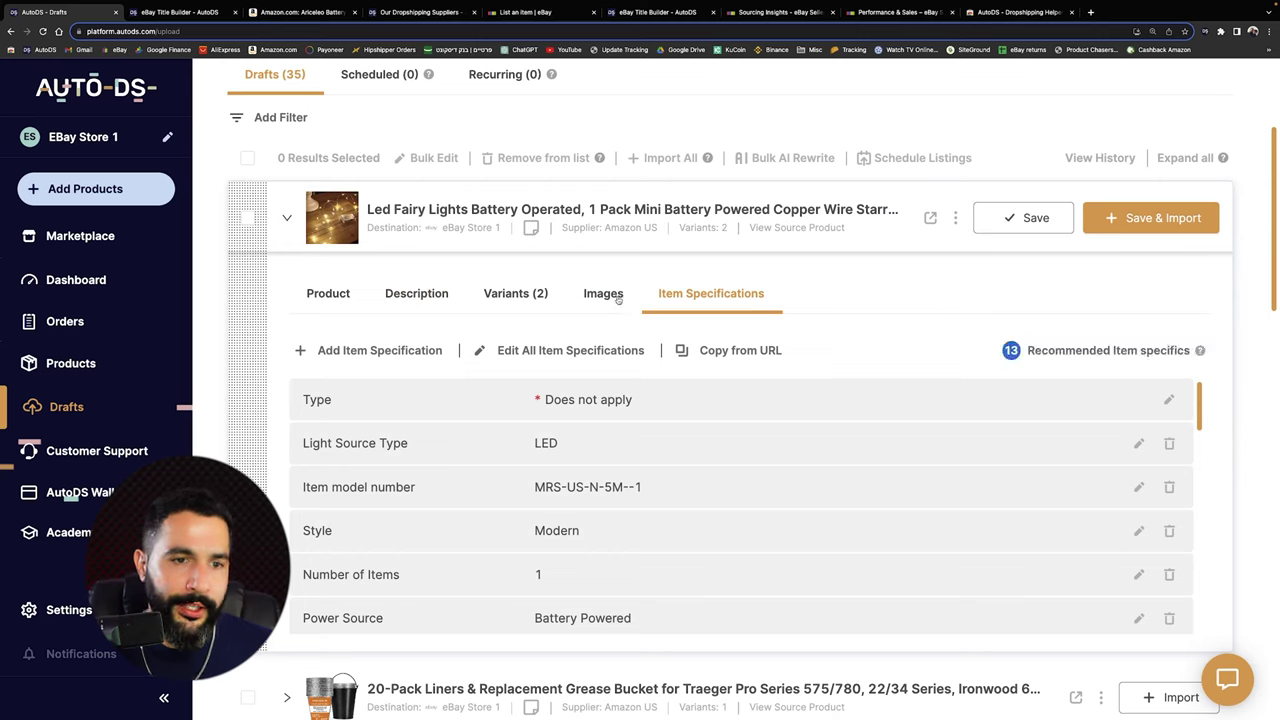
Review the fairy lights draft's images, variants, description and product details, and save and import it to eBay Store 1
click(603, 293)
click(515, 293)
click(430, 295)
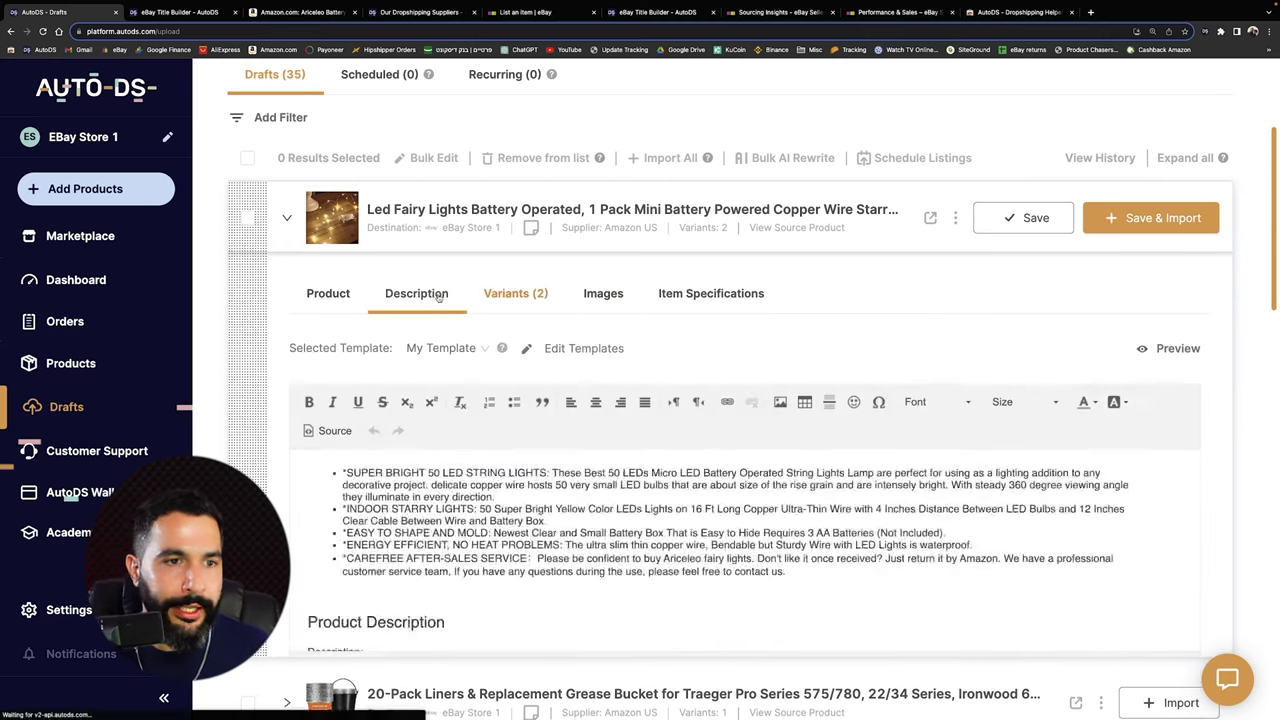
click(328, 293)
drag(491, 378, 894, 334)
click(887, 310)
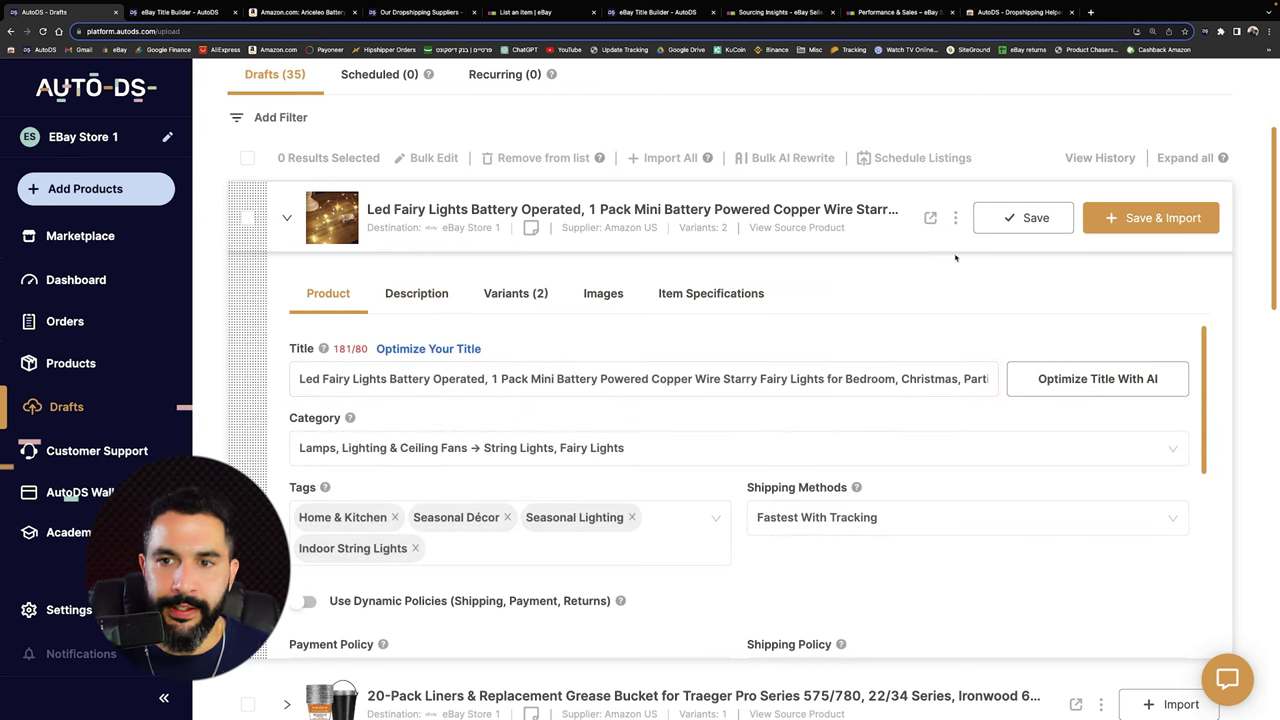
click(1135, 229)
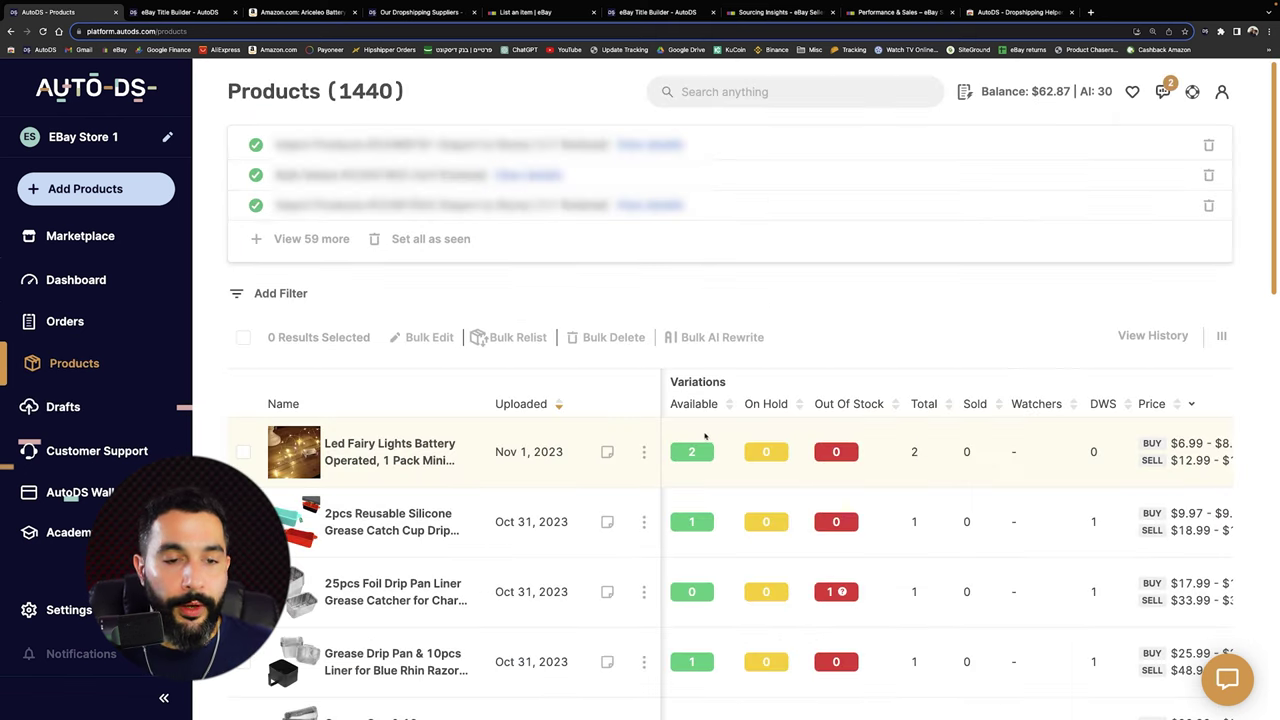
Check the imported fairy lights' entry in the products table, and open its Amazon source page and its eBay listing
scroll(718, 438, right, 5)
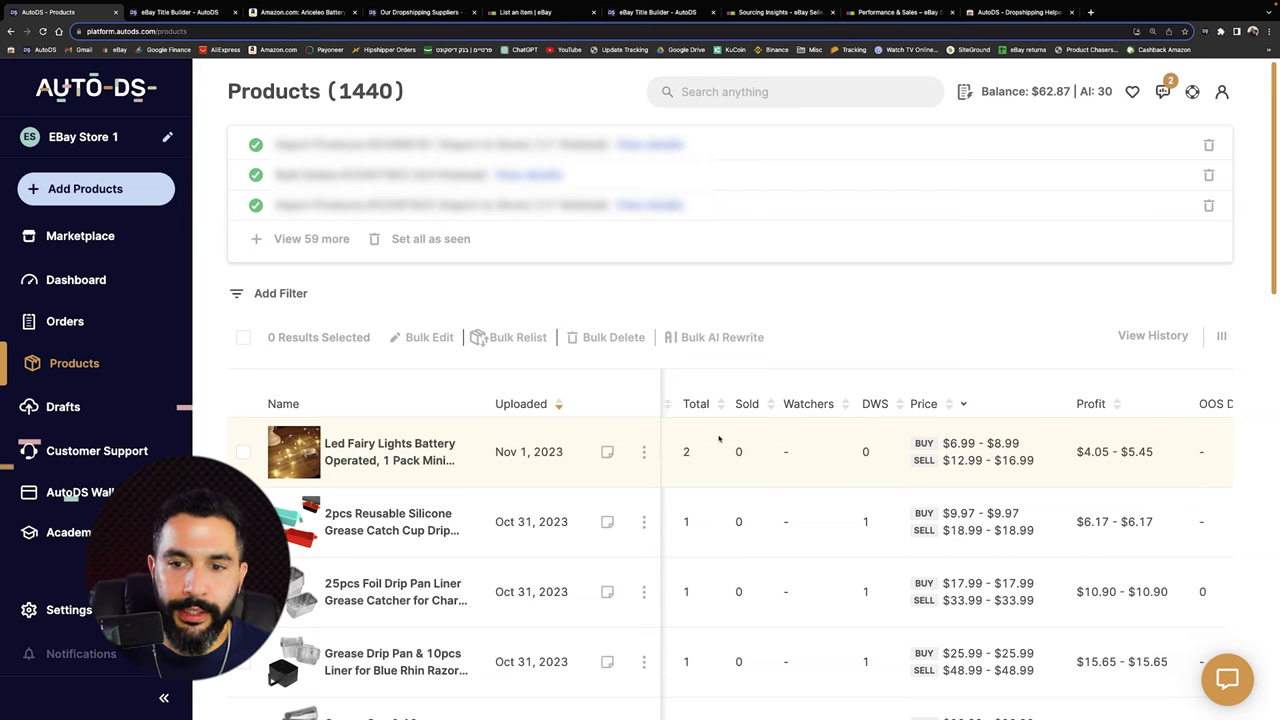
scroll(722, 438, right, 3)
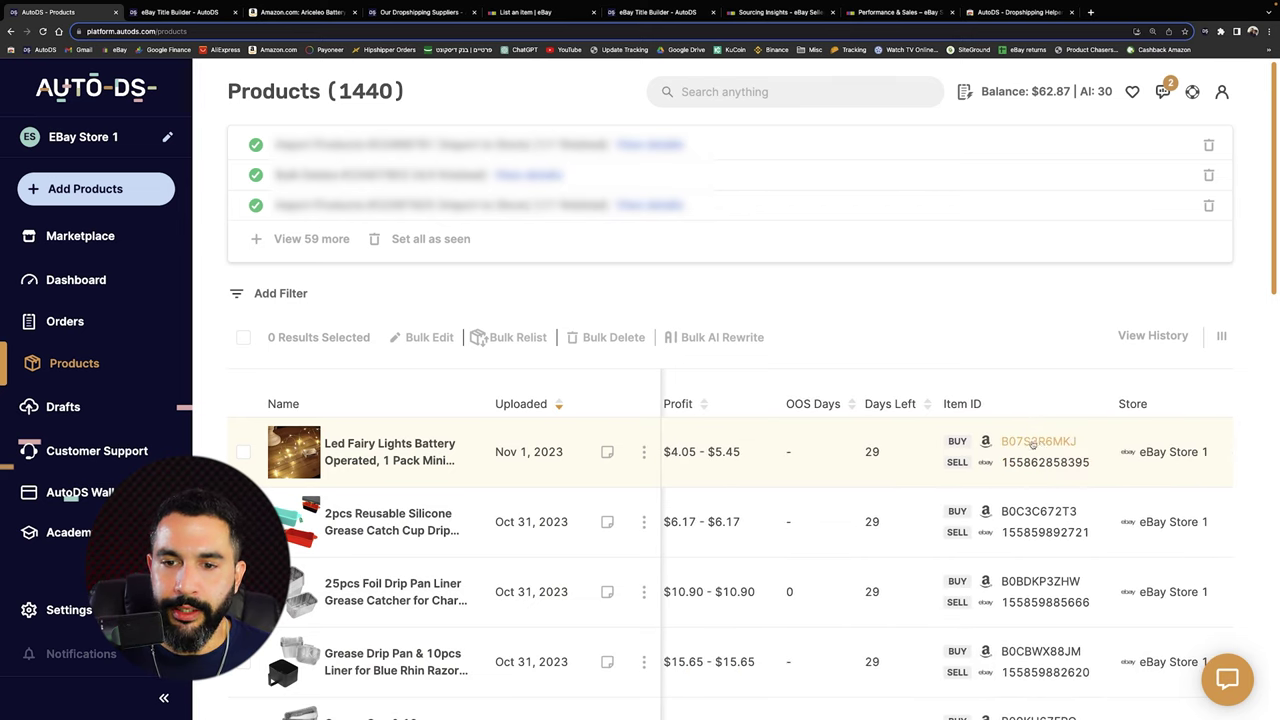
click(993, 415)
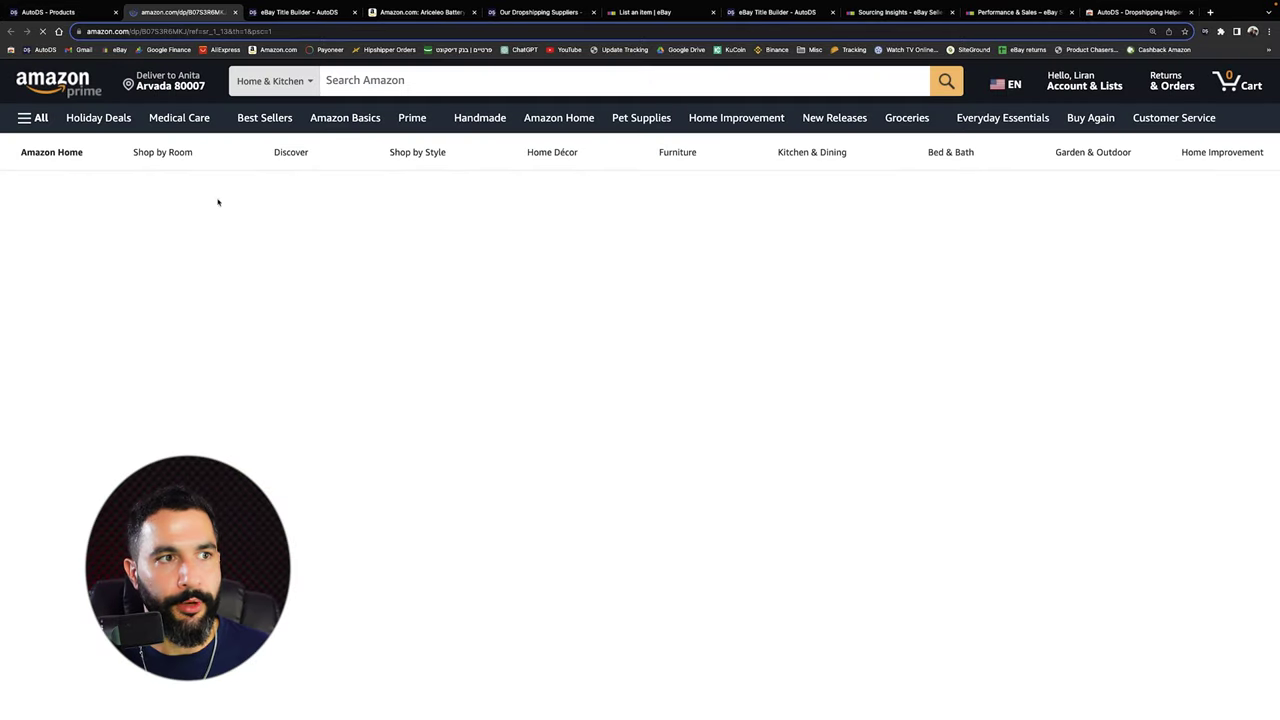
click(82, 17)
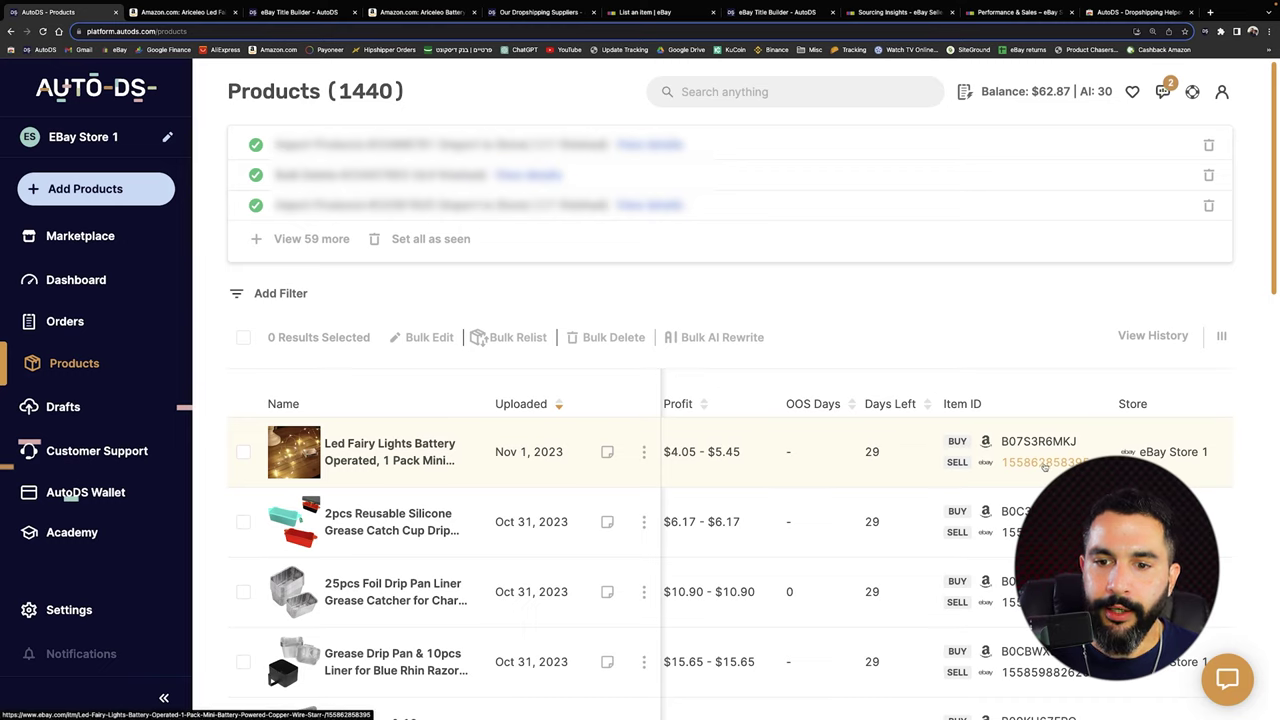
click(1045, 463)
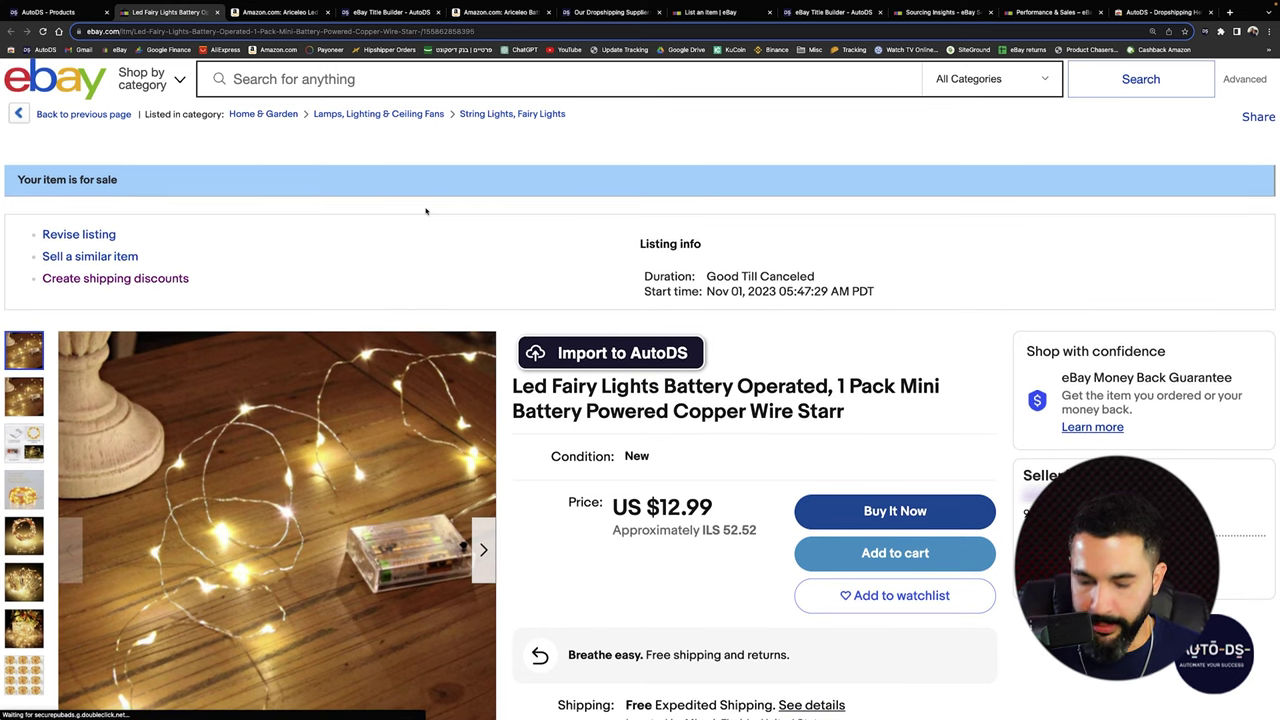
Examine the live eBay listing's price, shipping, item specifics and templated seller description
key(super+minus)
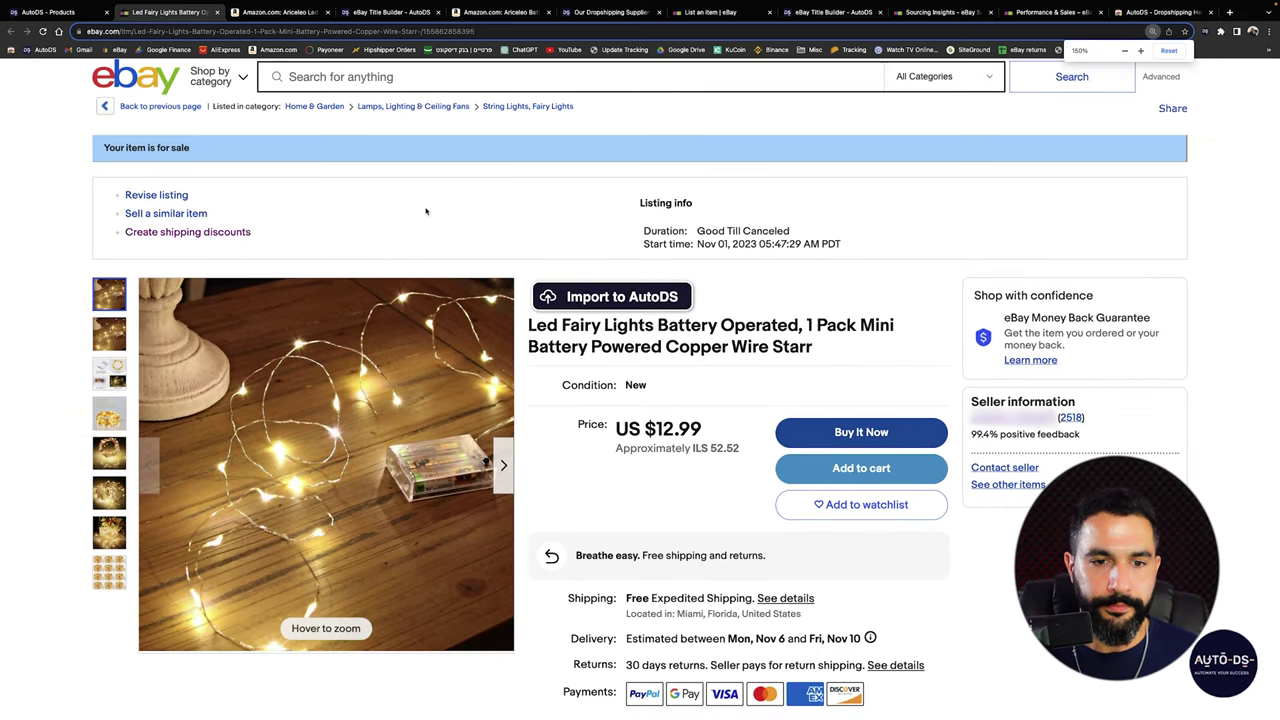
scroll(425, 211, down, 1)
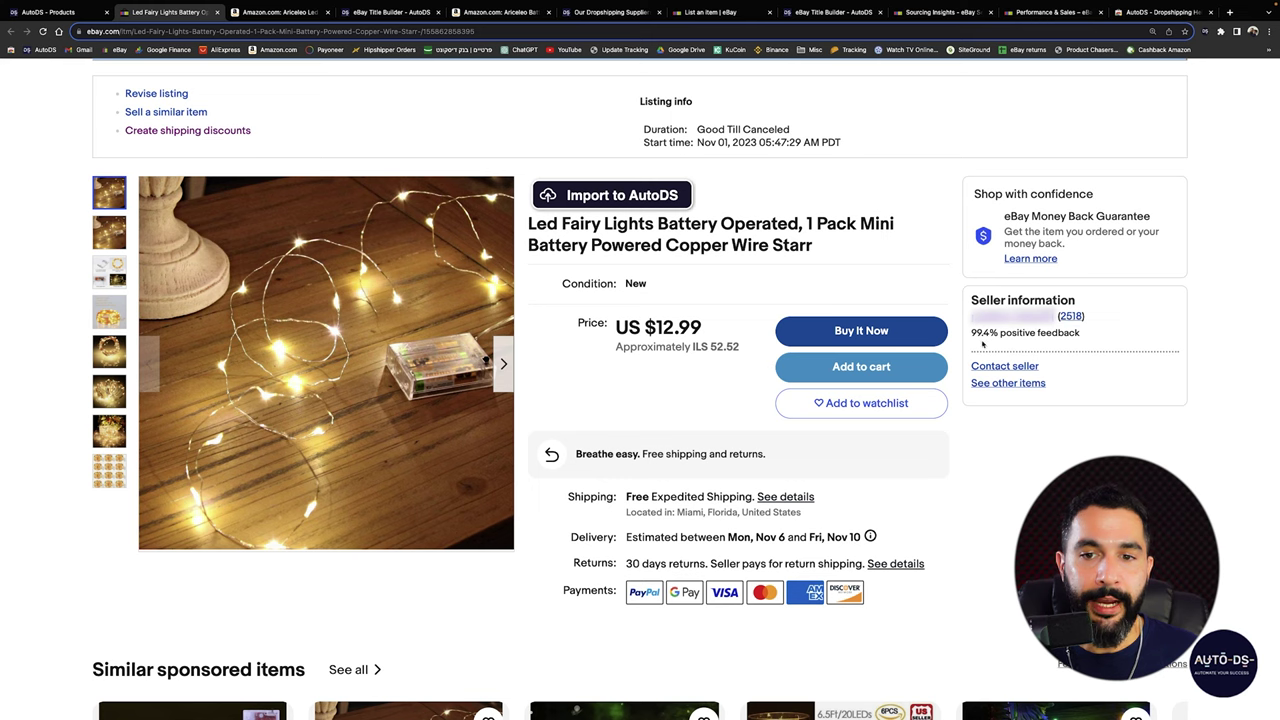
scroll(950, 330, down, 14)
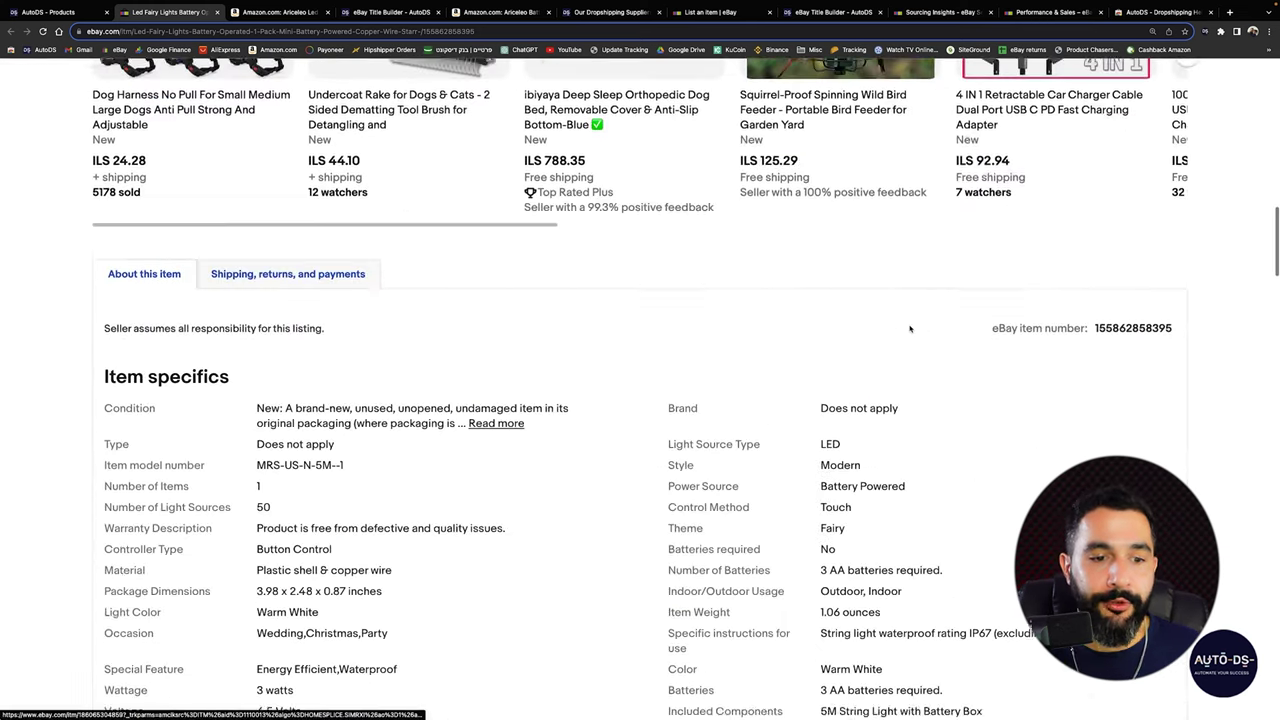
scroll(910, 328, down, 3)
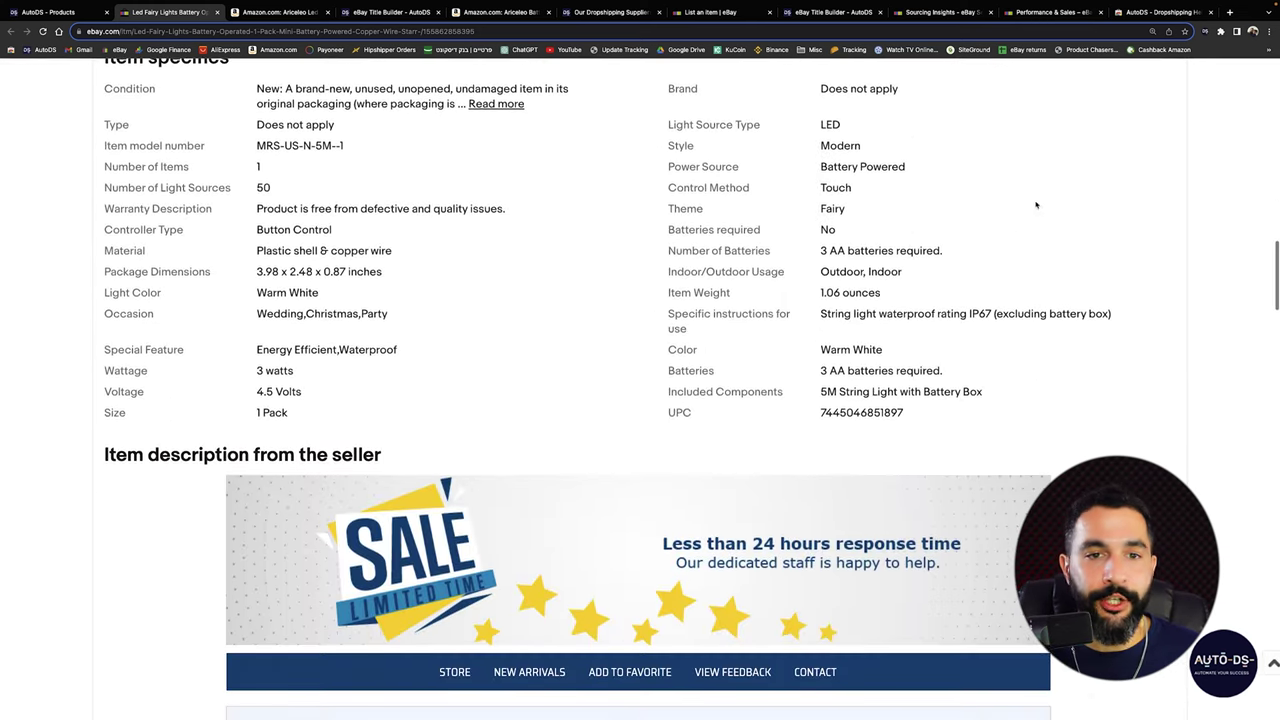
scroll(900, 190, down, 10)
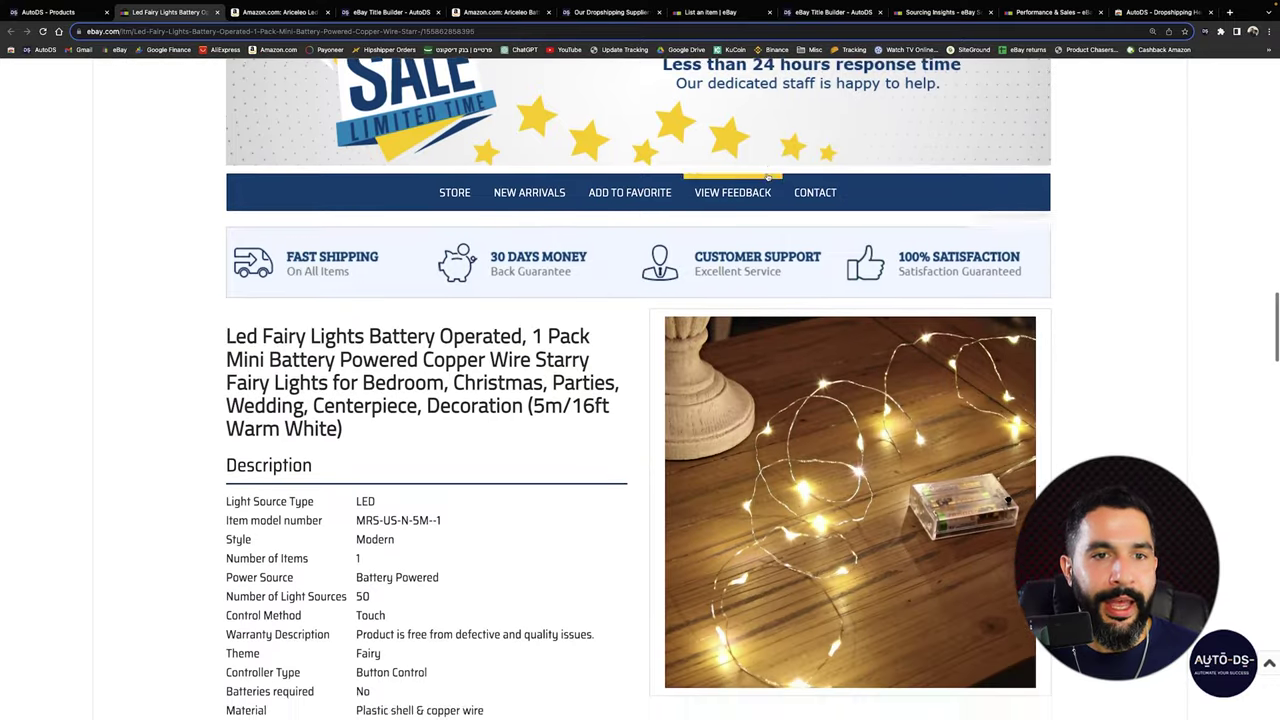
scroll(760, 176, up, 3)
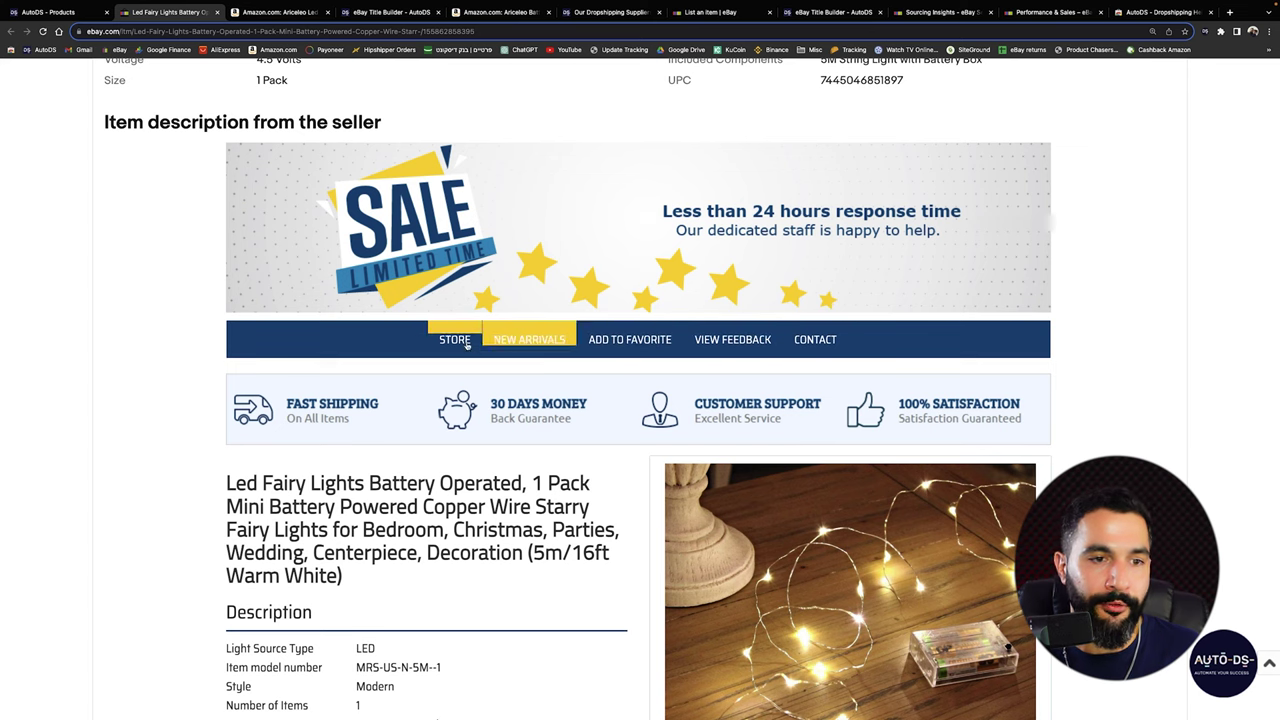
scroll(480, 342, down, 6)
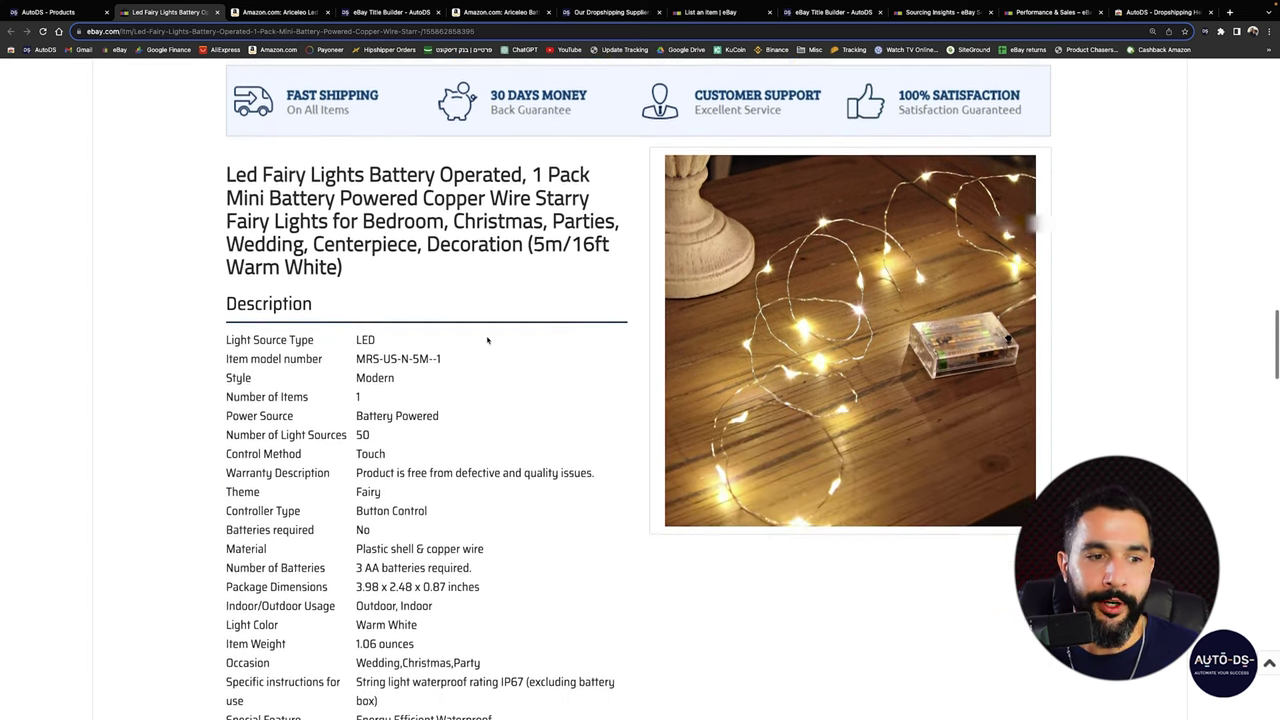
Read through the rest of the live fairy lights listing's templated description and product details
scroll(487, 341, down, 13)
scroll(479, 340, down, 16)
scroll(478, 338, down, 9)
scroll(478, 342, up, 10)
scroll(478, 342, up, 15)
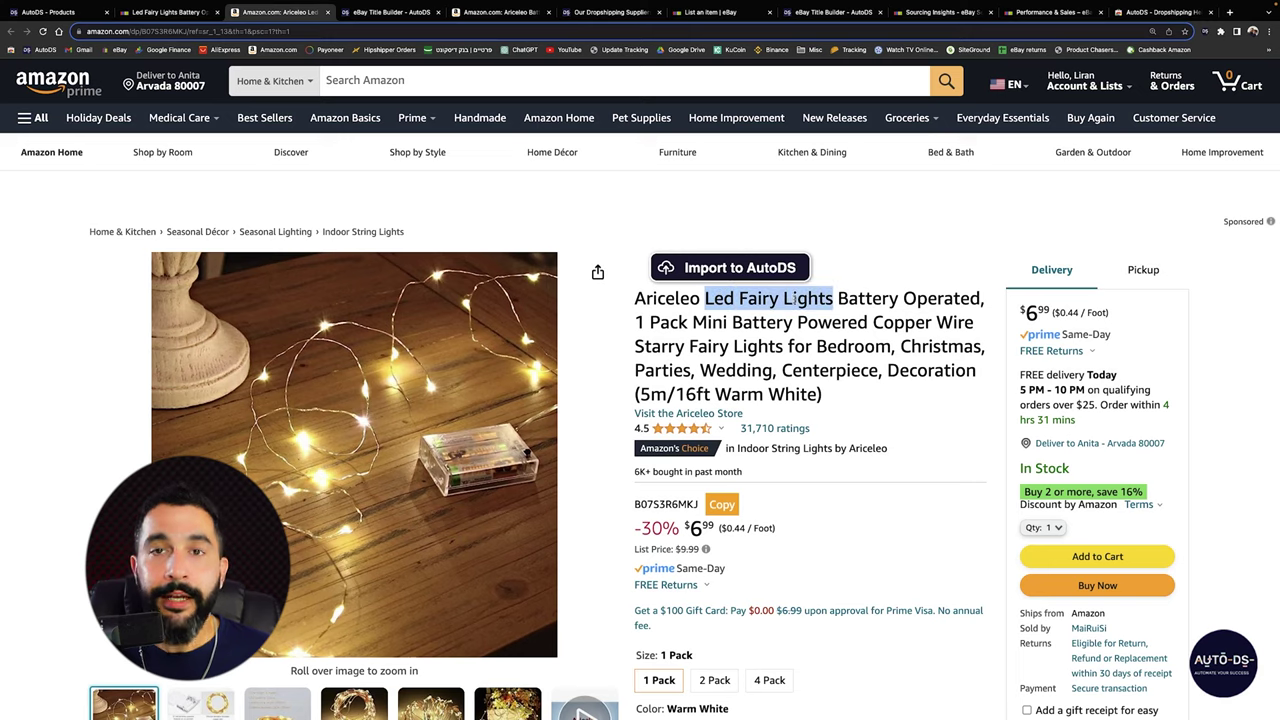
Switch to Amazon and search Home & Kitchen for "Led Fairy Lights"
click(610, 84)
text(Led Fairy Lights)
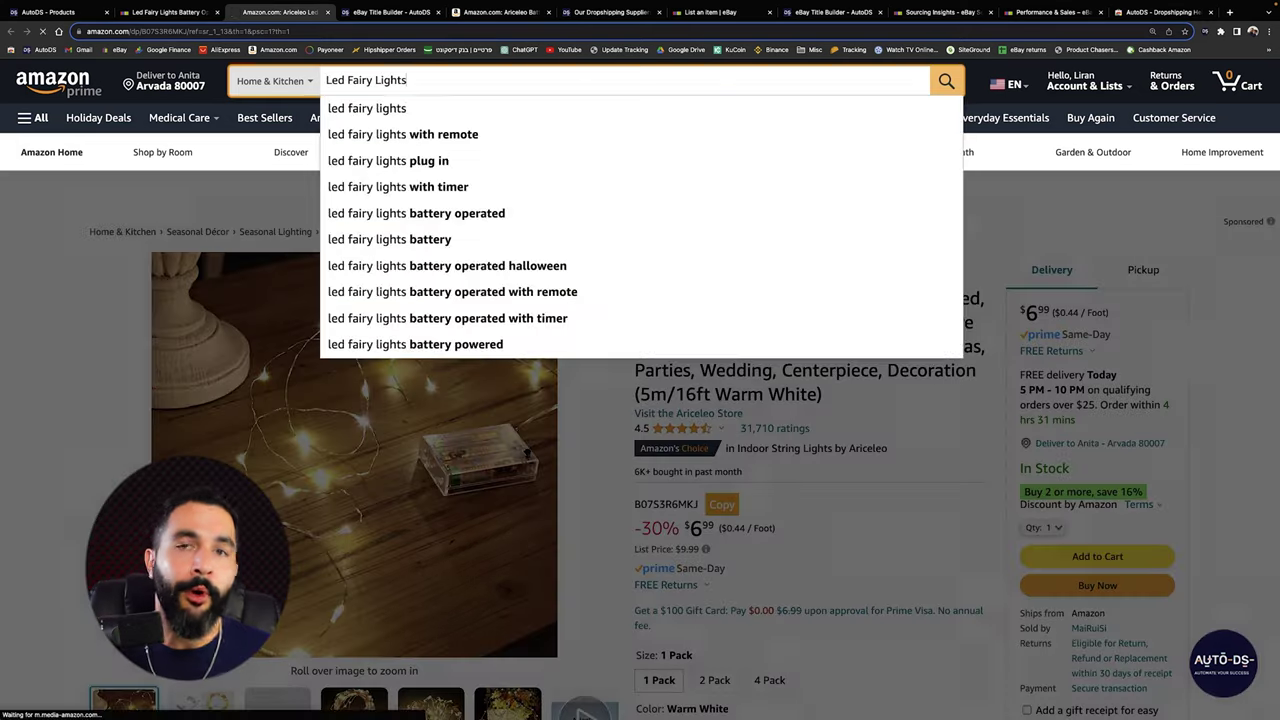
key(Return)
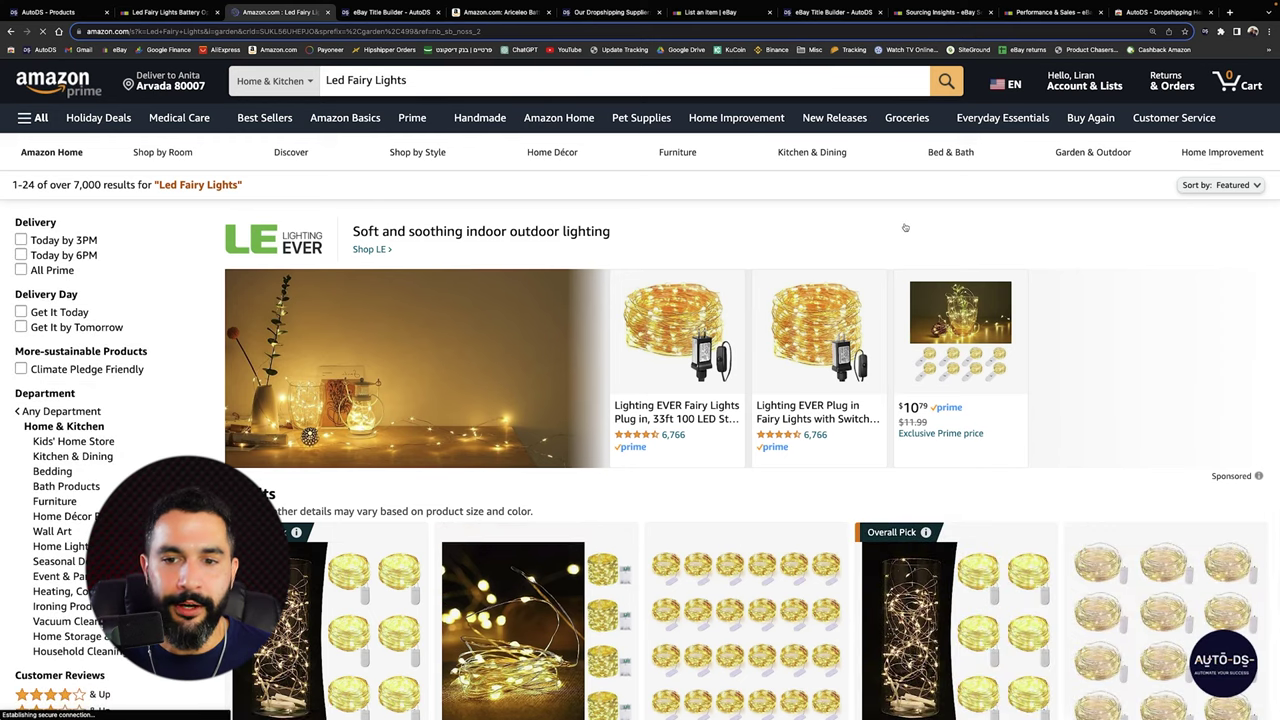
scroll(1150, 450, down, 2)
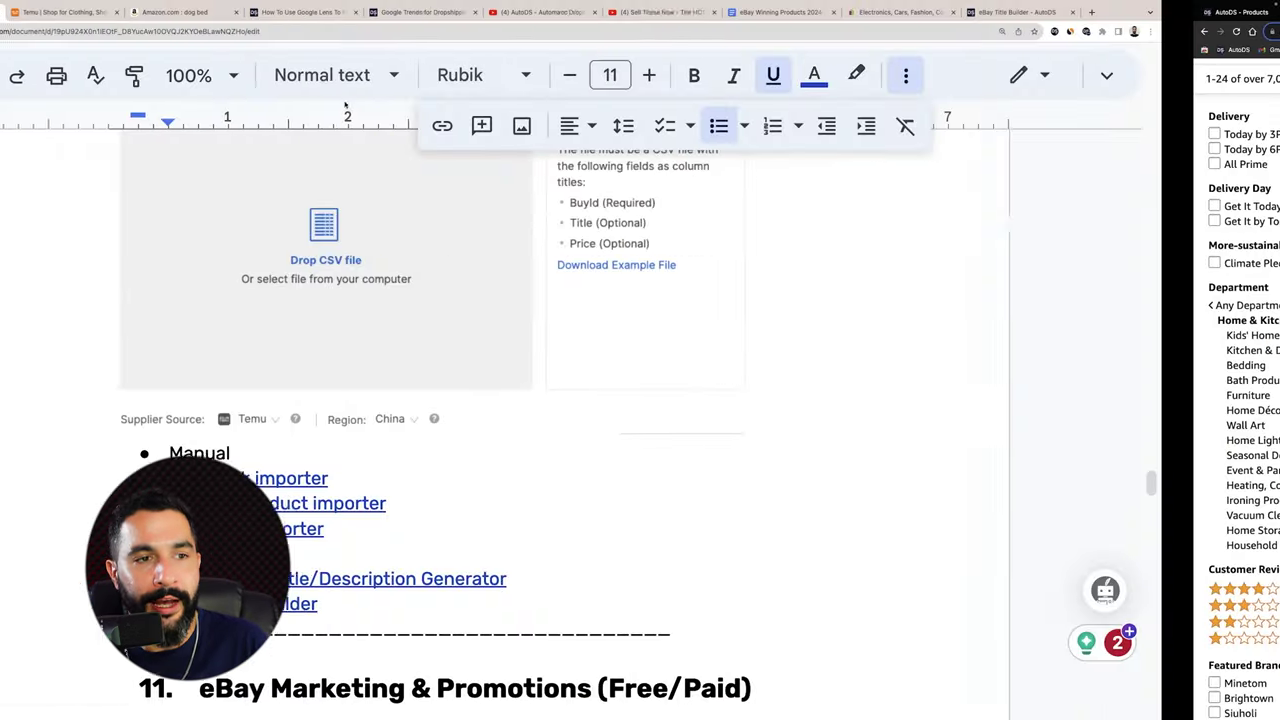
Review the guide's product importer list, and open the AutoDS Exporter on Amazon's dog bed search results
scroll(469, 300, up, 2)
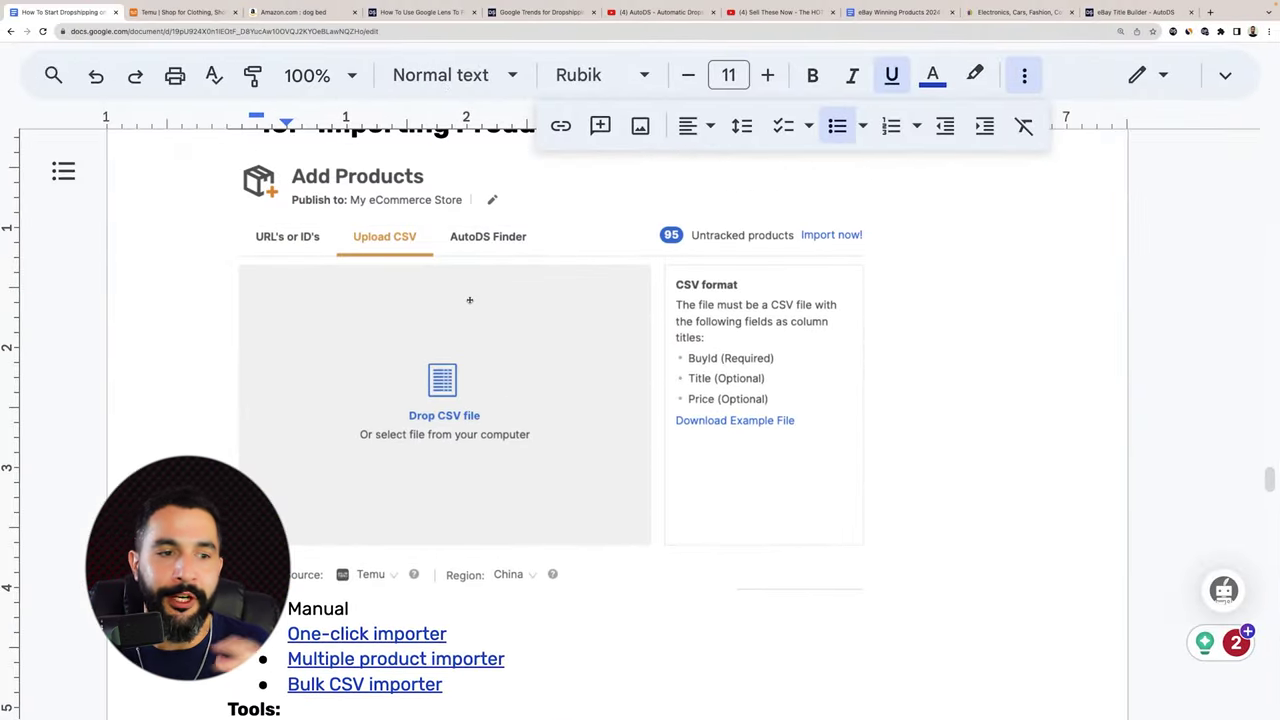
scroll(469, 300, down, 3)
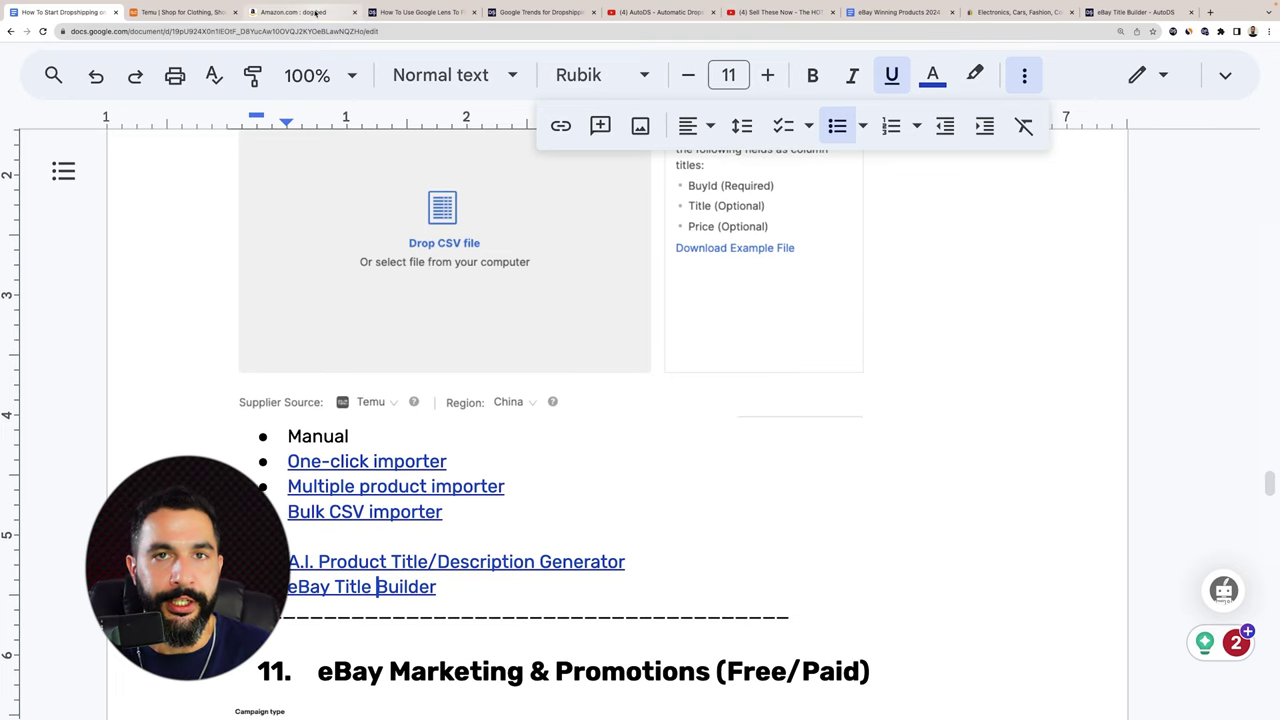
click(316, 13)
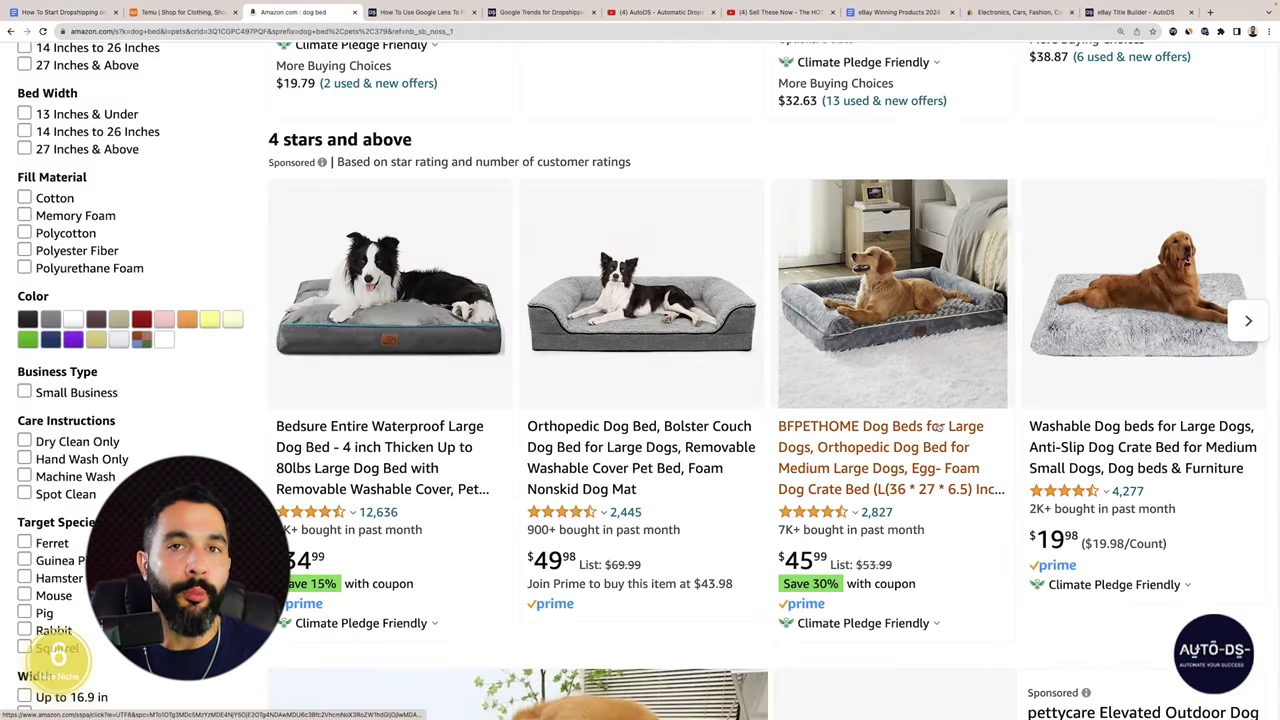
click(1220, 647)
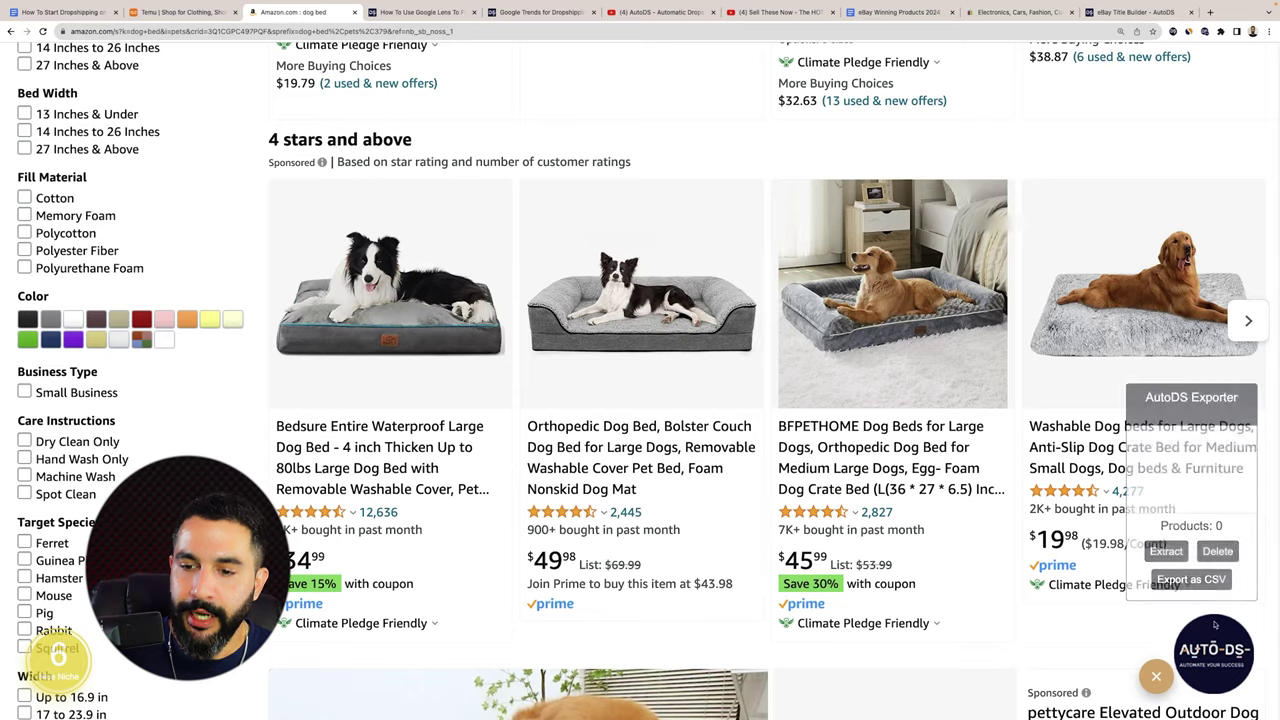
Browse the dog bed results, extract their product IDs with the AutoDS Exporter, and export them as CSV
scroll(909, 388, down, 10)
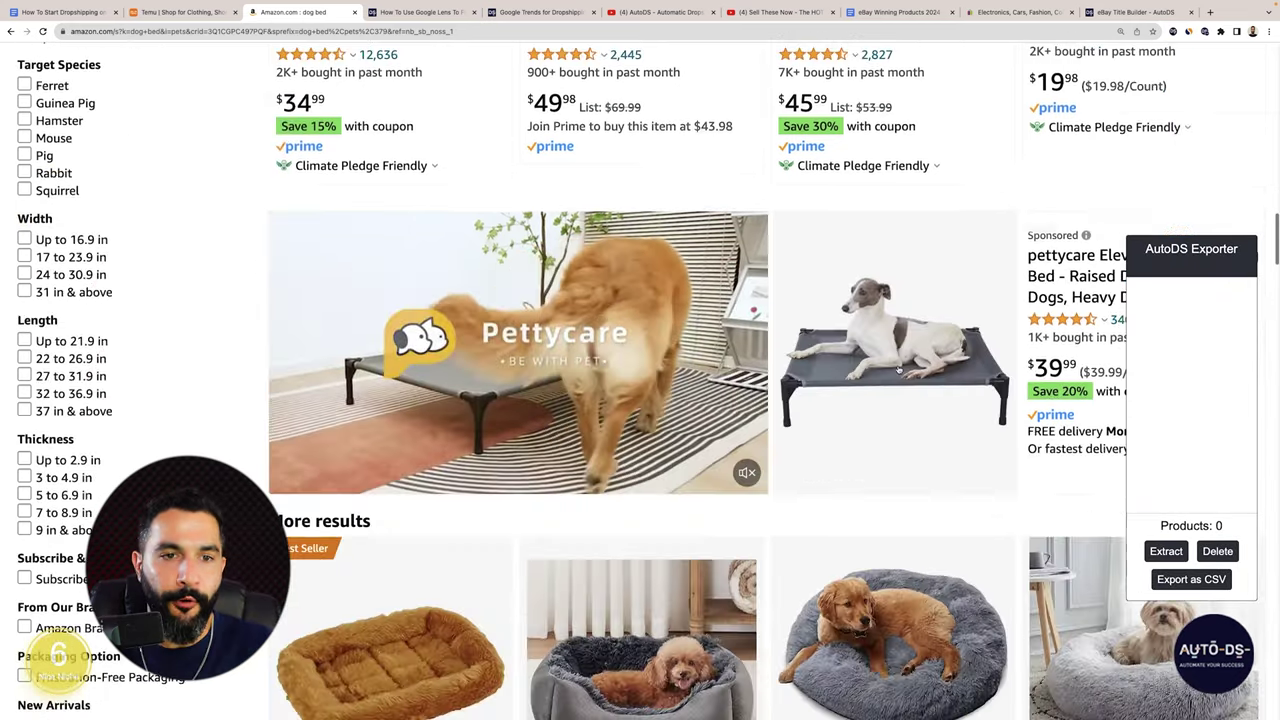
scroll(898, 368, down, 9)
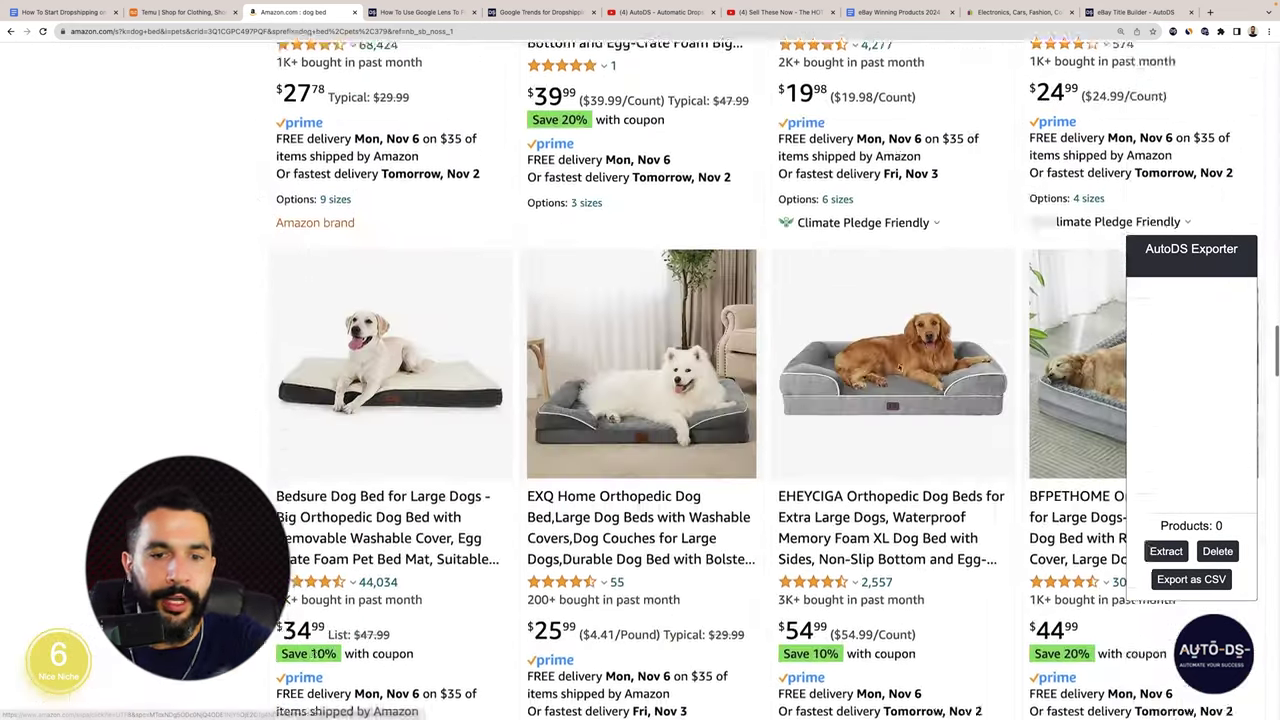
scroll(898, 368, down, 10)
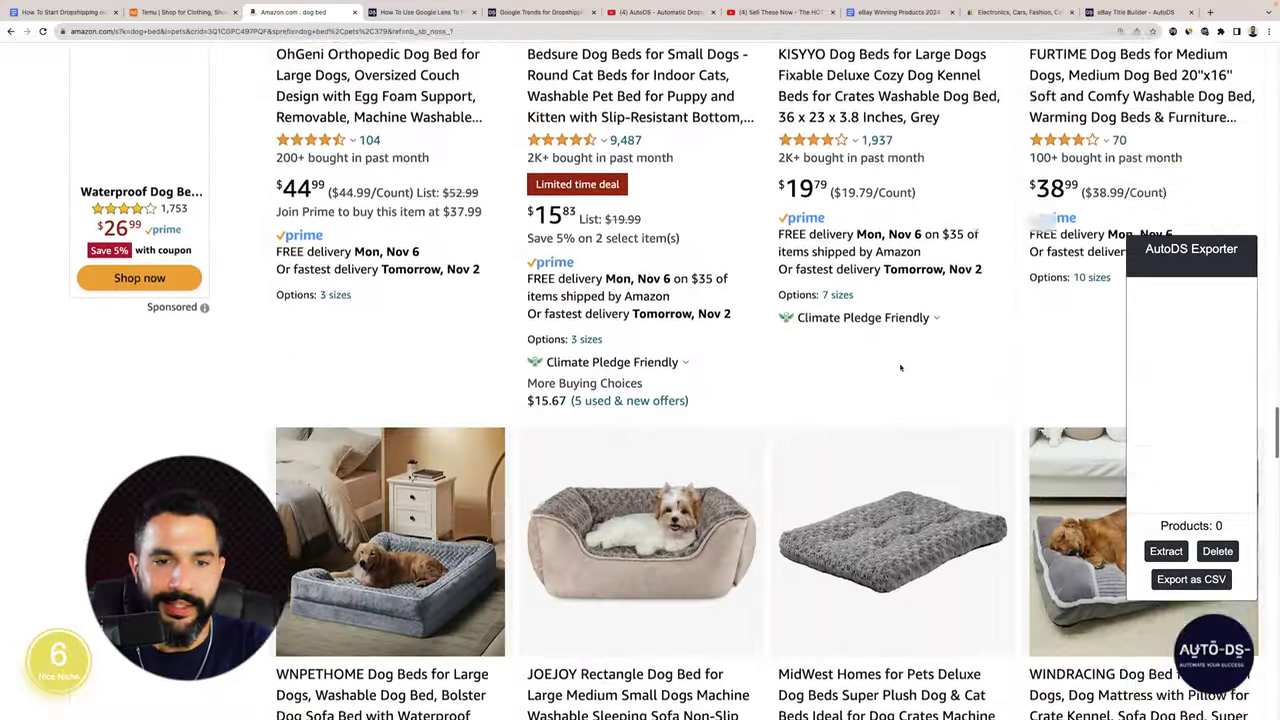
scroll(926, 372, down, 2)
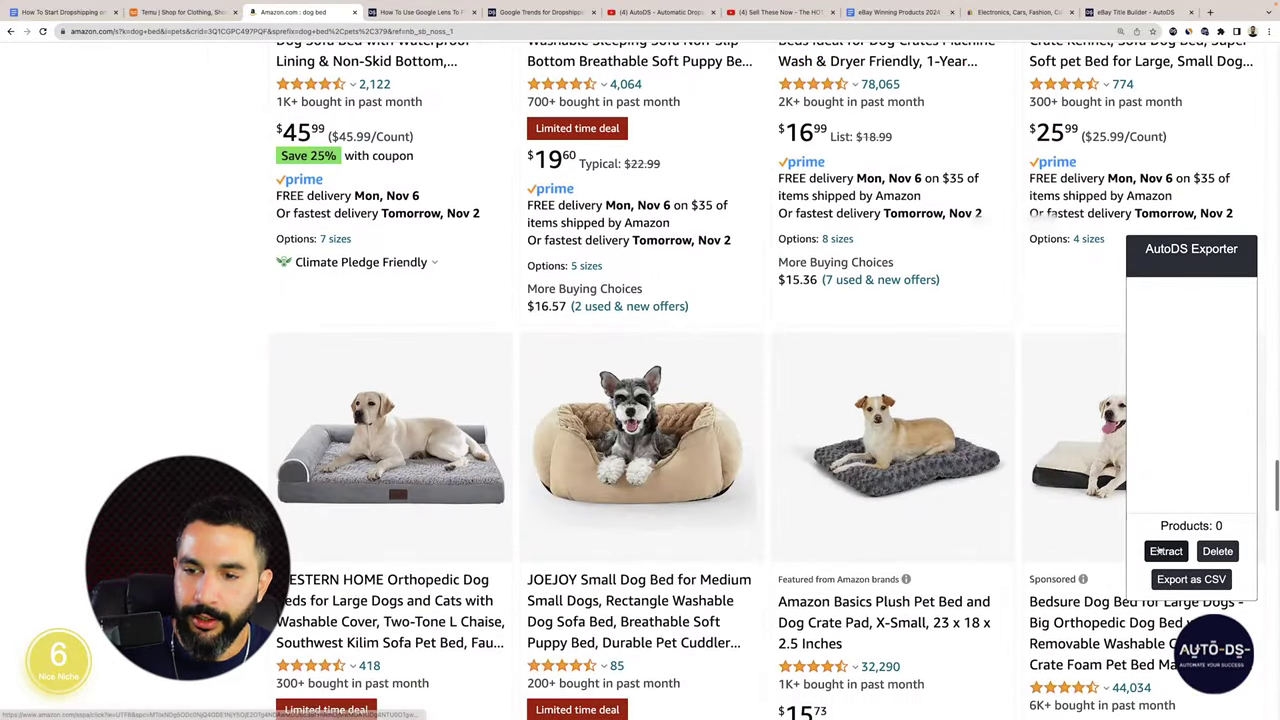
click(1160, 550)
scroll(1197, 312, down, 3)
scroll(639, 549, down, 7)
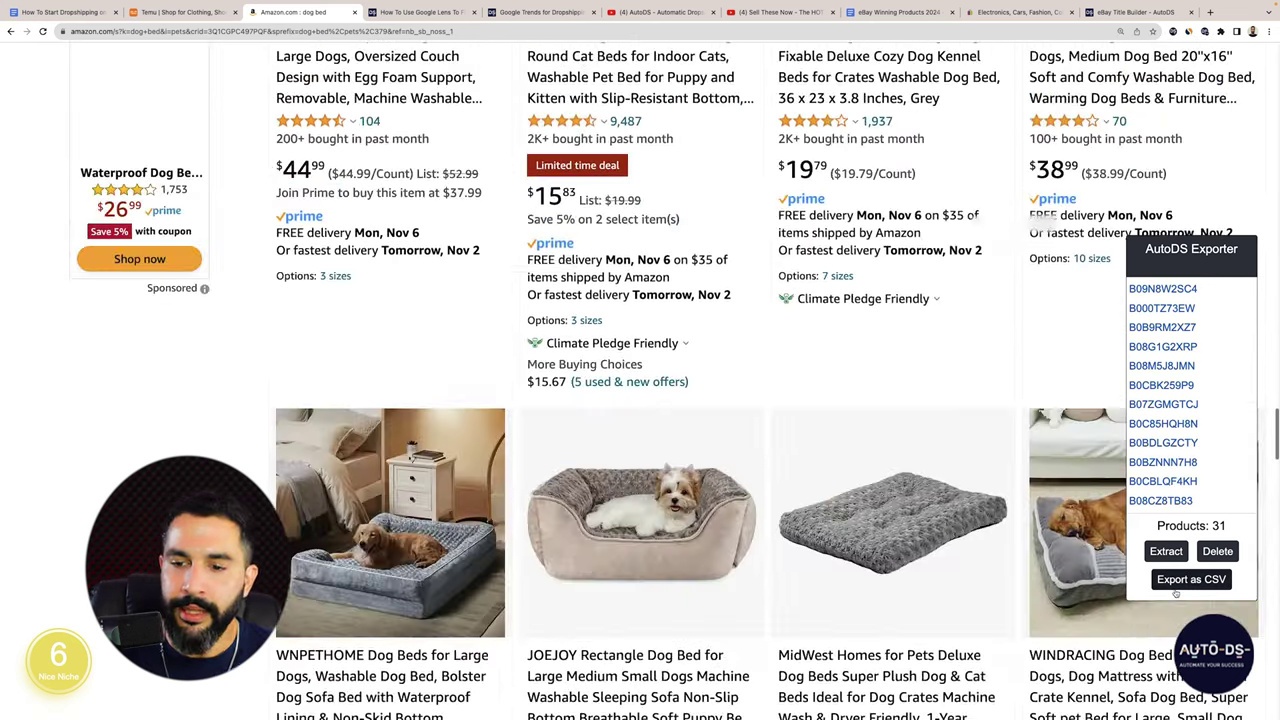
click(1190, 579)
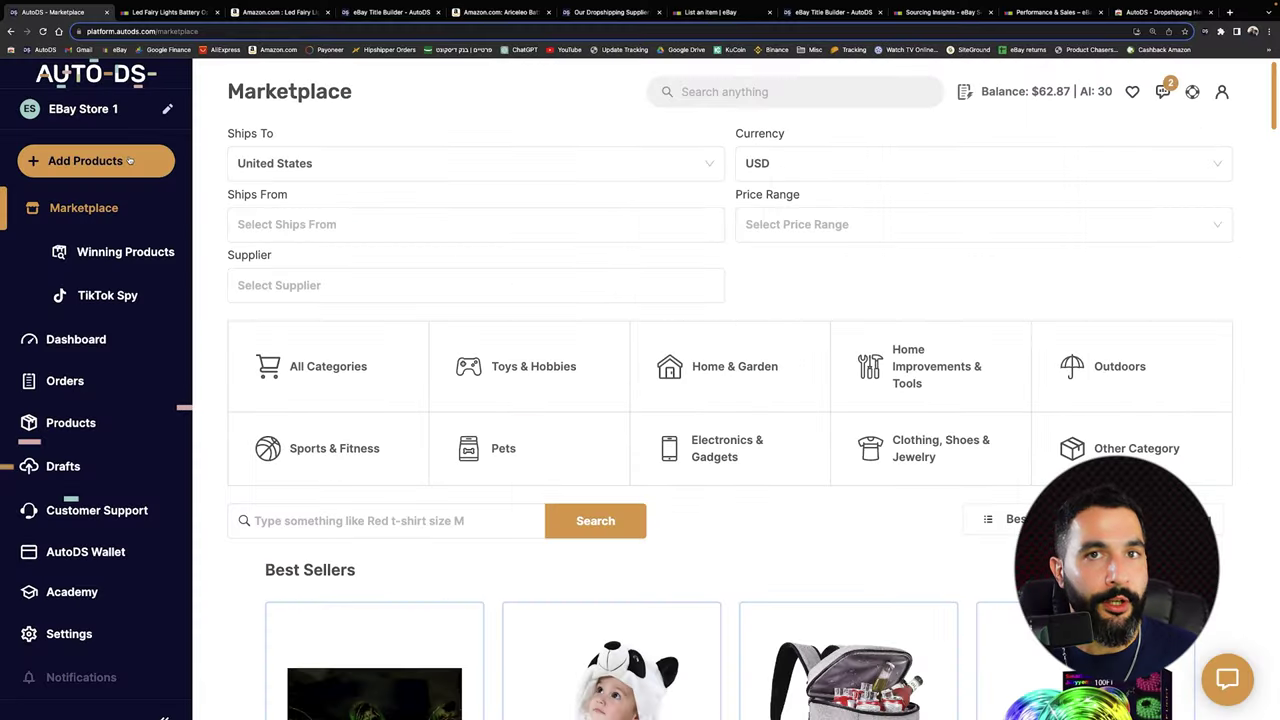
Start a multiple-product import in AutoDS and enter the sample product IDs asdasdsa, asfasfasf and afsafas on separate lines
click(129, 161)
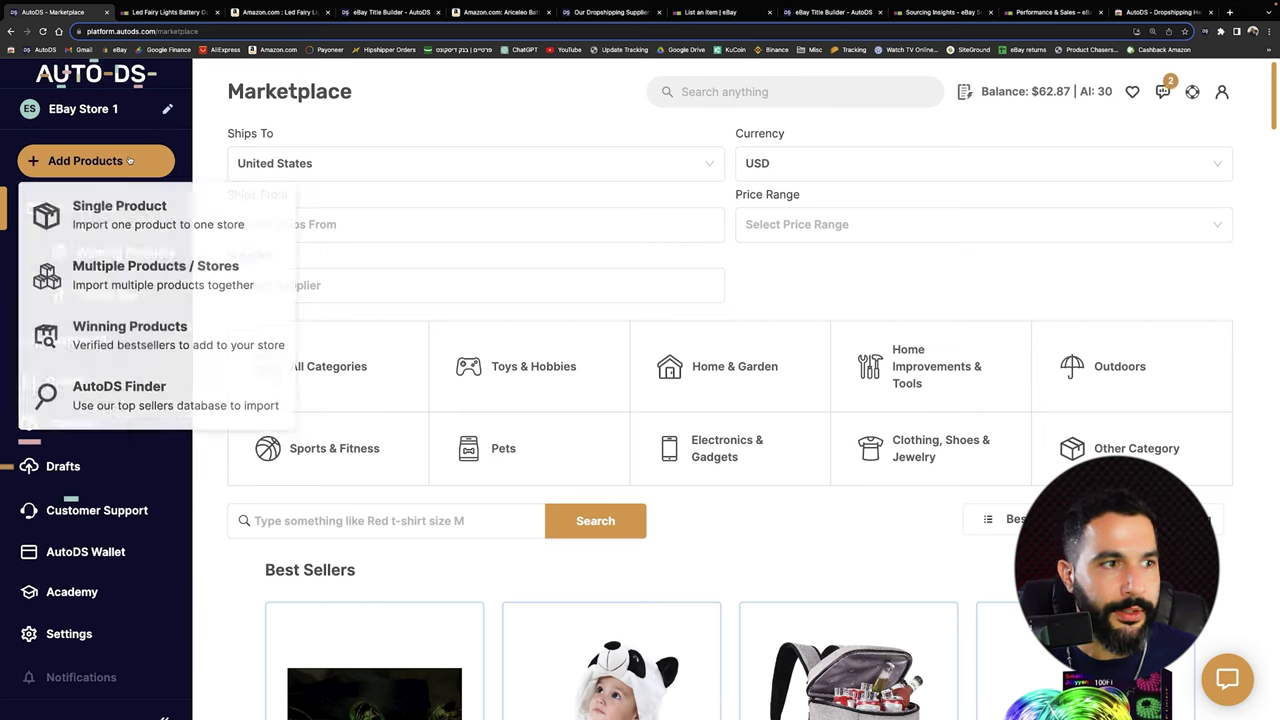
click(129, 280)
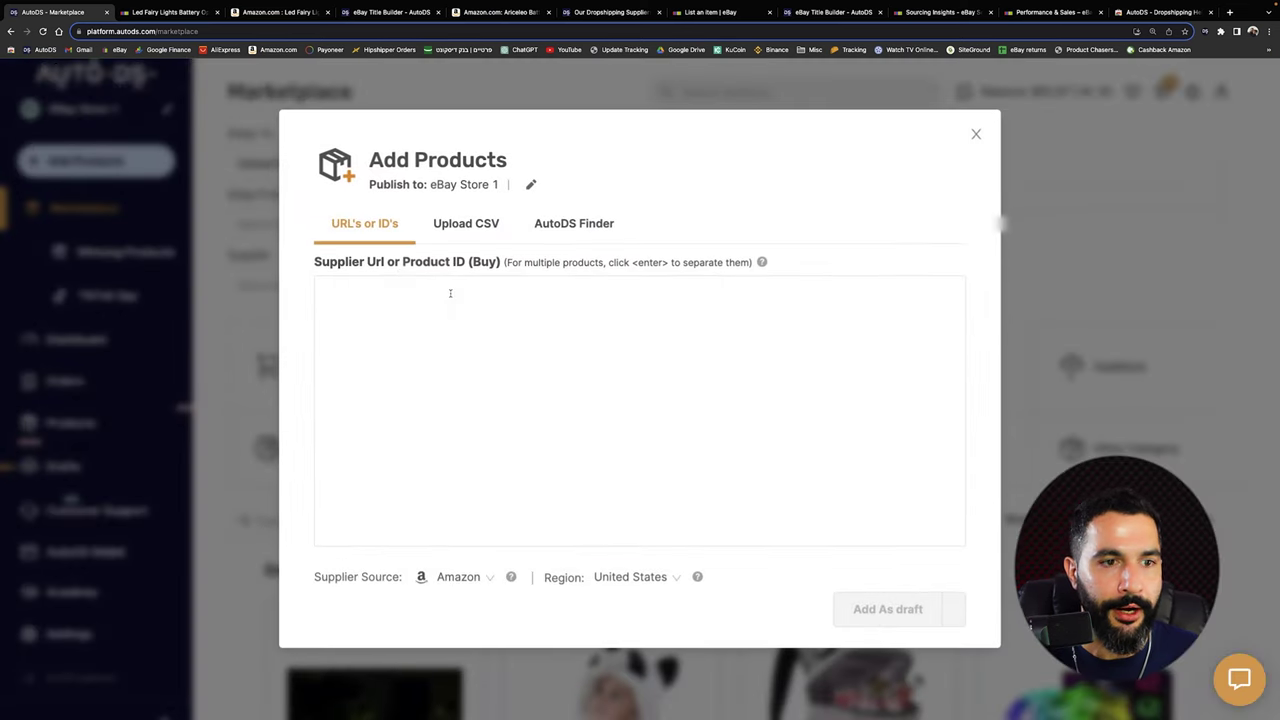
text(asdasdsa)
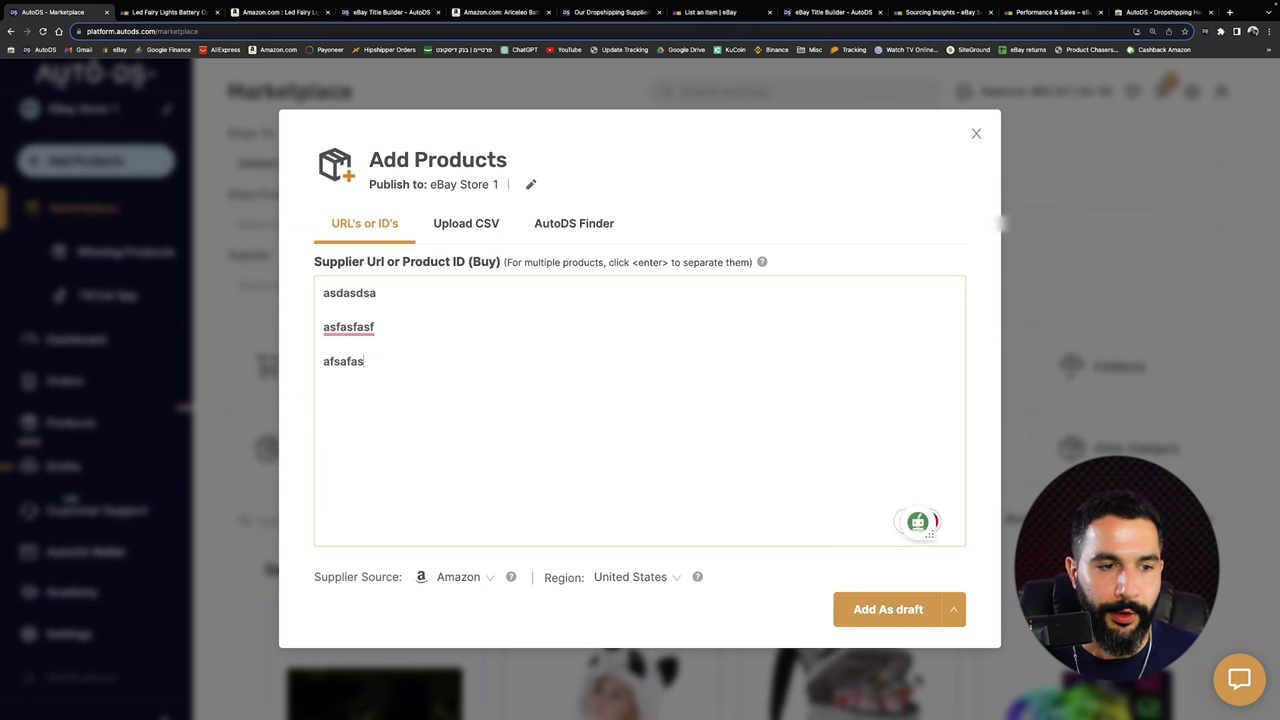
Upload a product CSV from the Downloads folder to the multiple-product import, and close the import without adding drafts
click(441, 222)
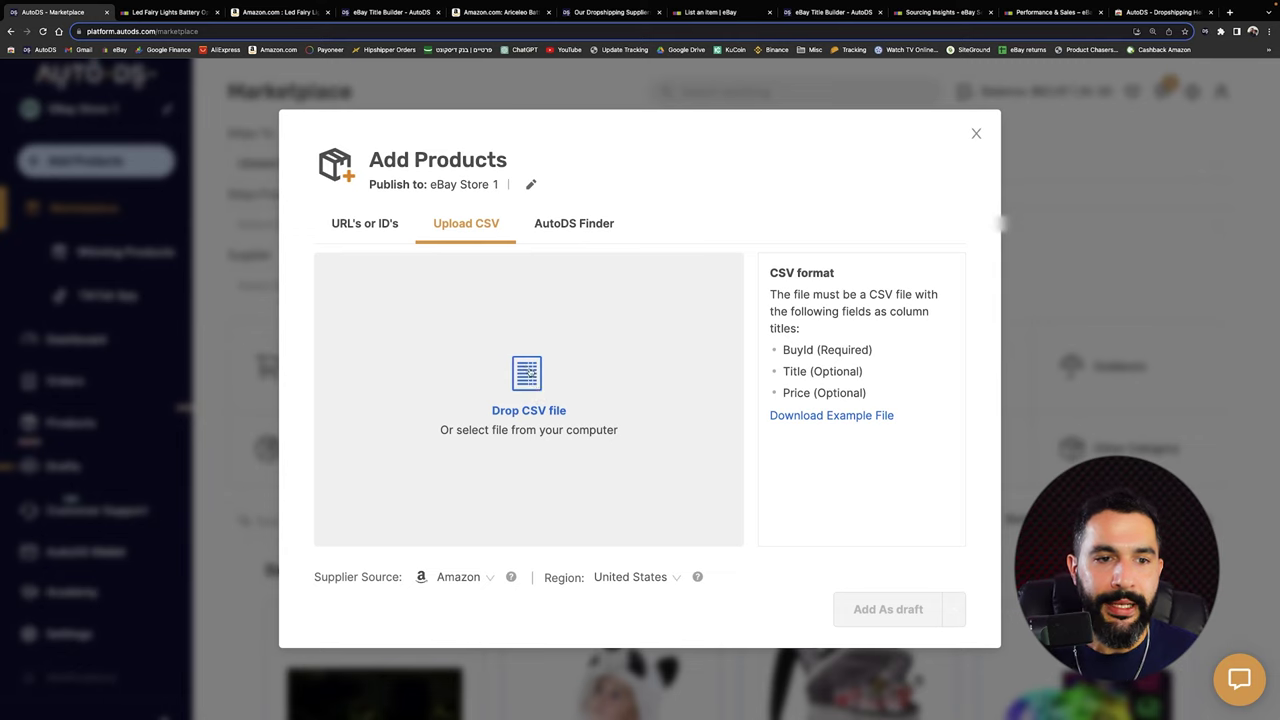
click(556, 416)
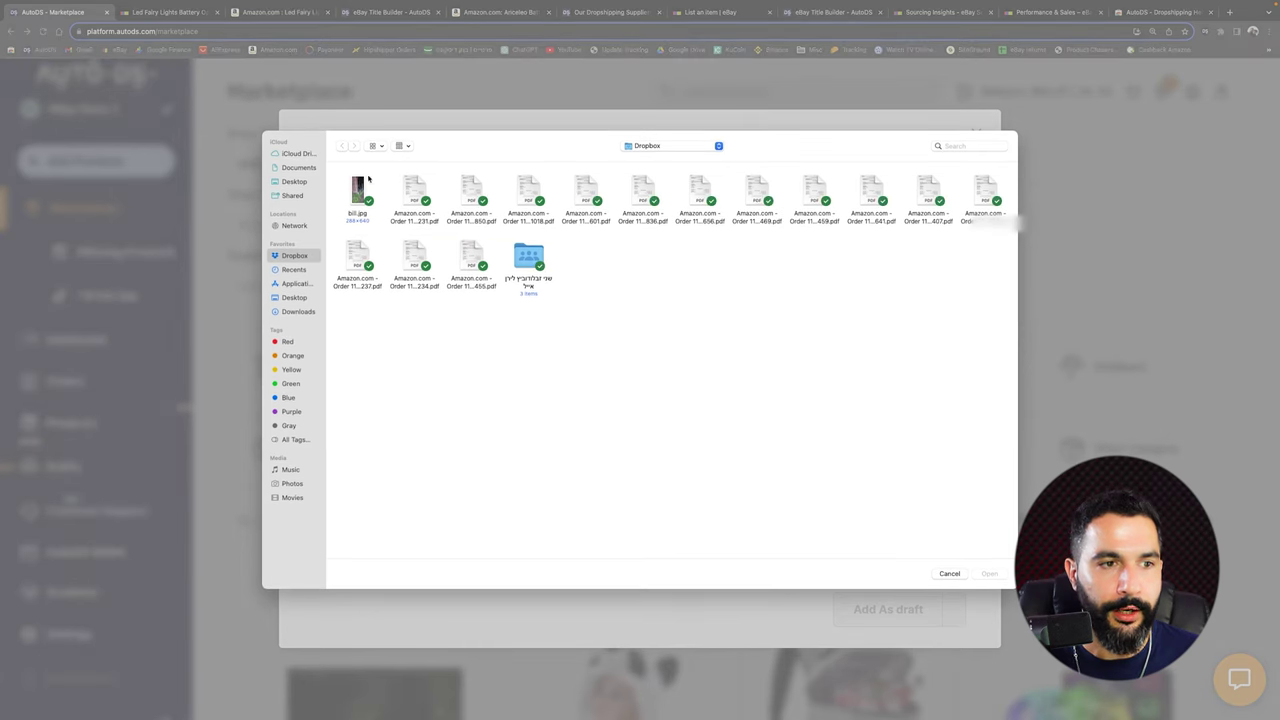
click(295, 311)
double_click(352, 193)
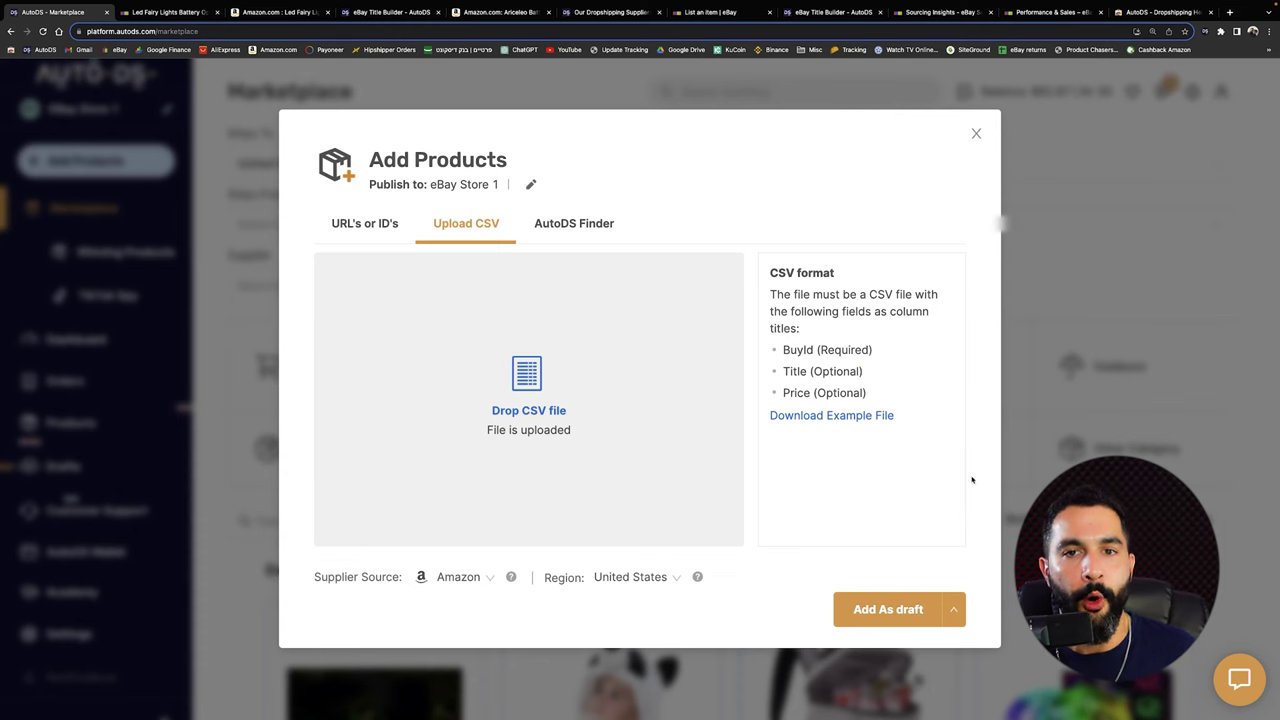
click(976, 134)
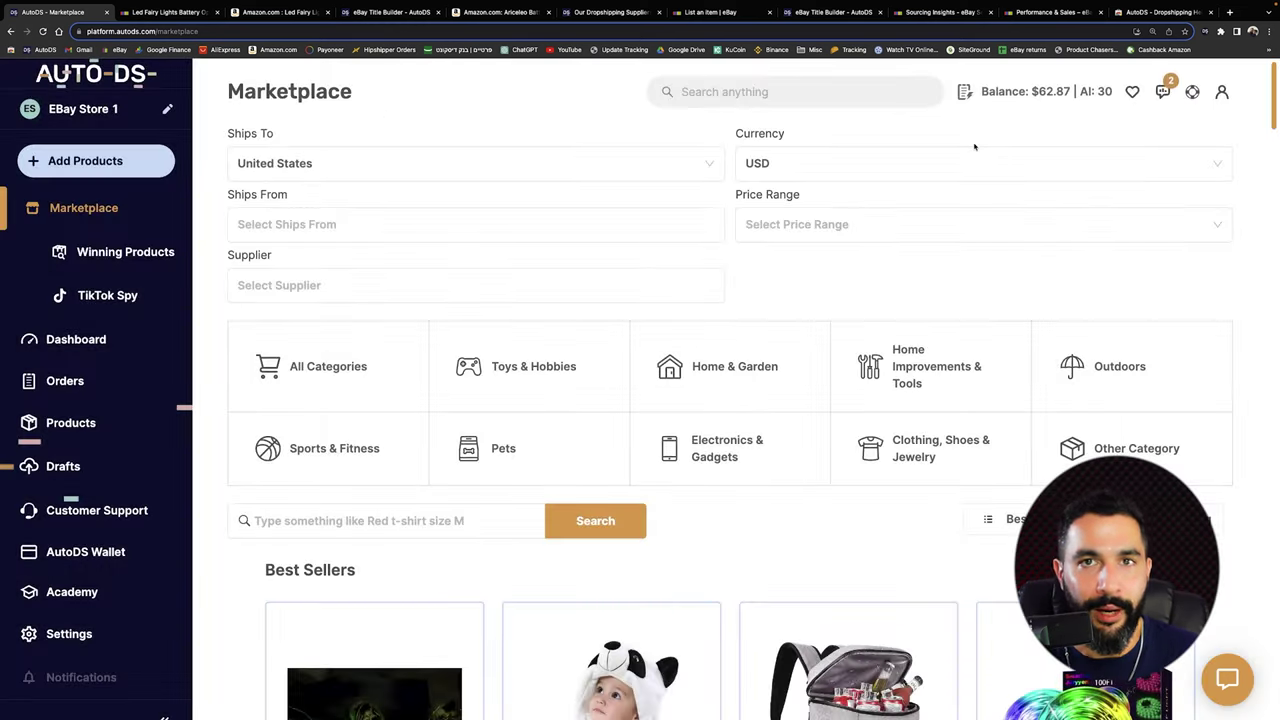
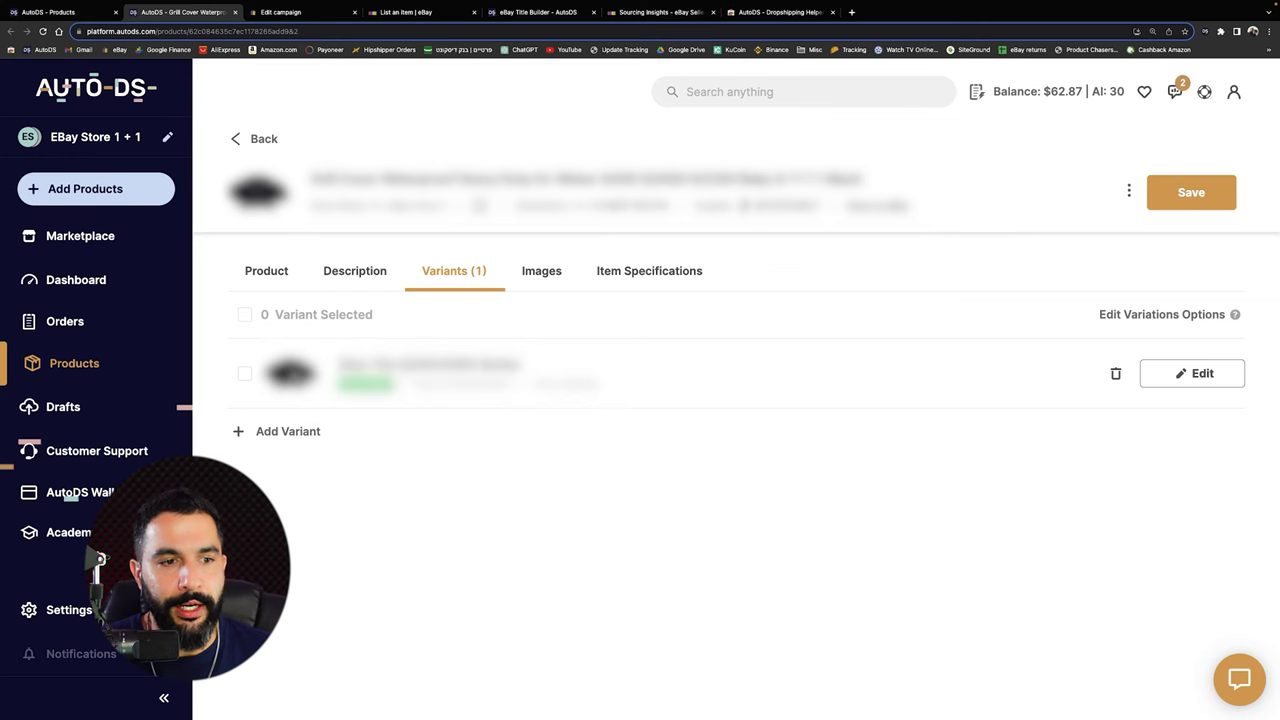
Enter a trial sell price for the grill cover variant in AutoDS, and accept the buyer's $33.49 counteroffer on eBay
click(1192, 373)
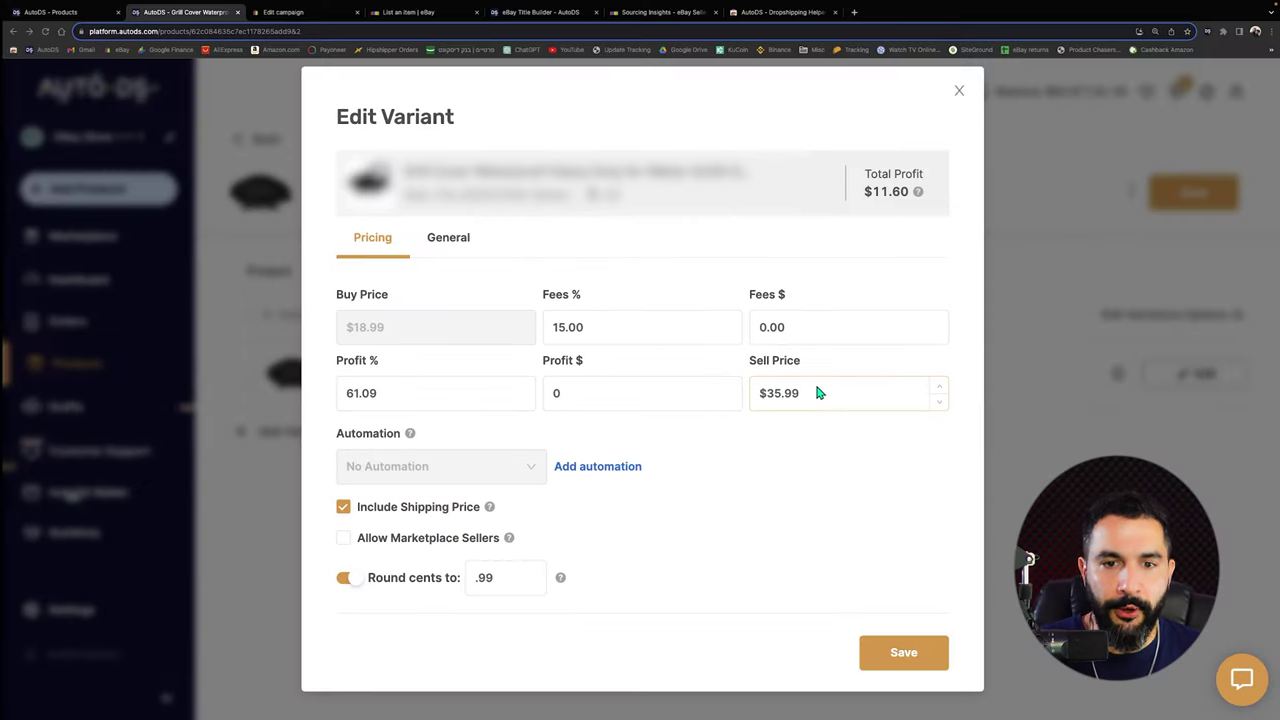
text(49)
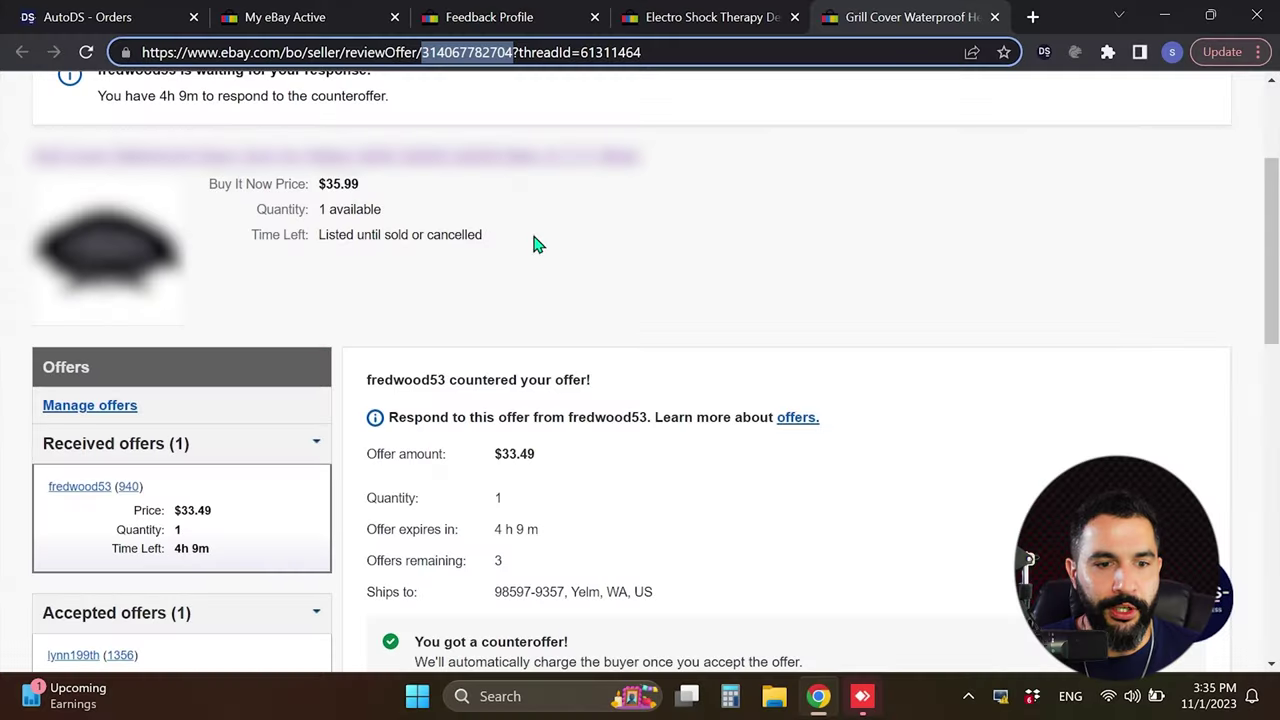
scroll(533, 244, down, 3)
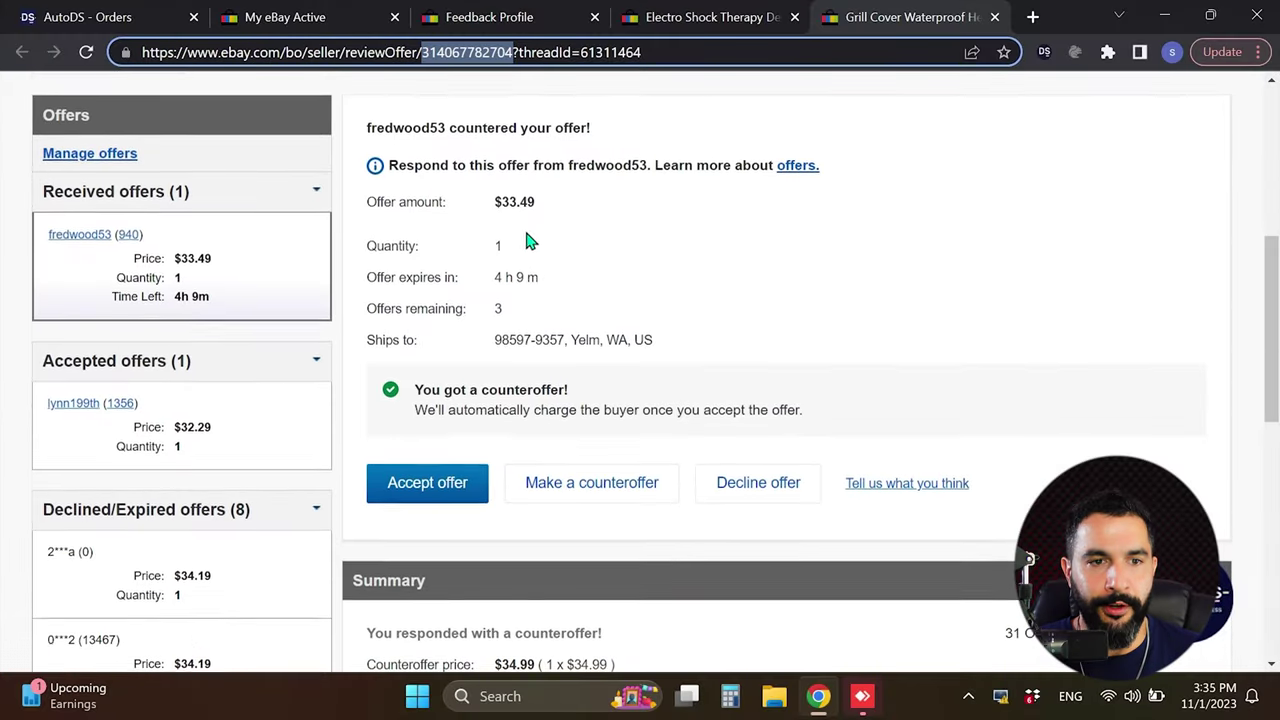
click(427, 482)
scroll(560, 340, up, 1)
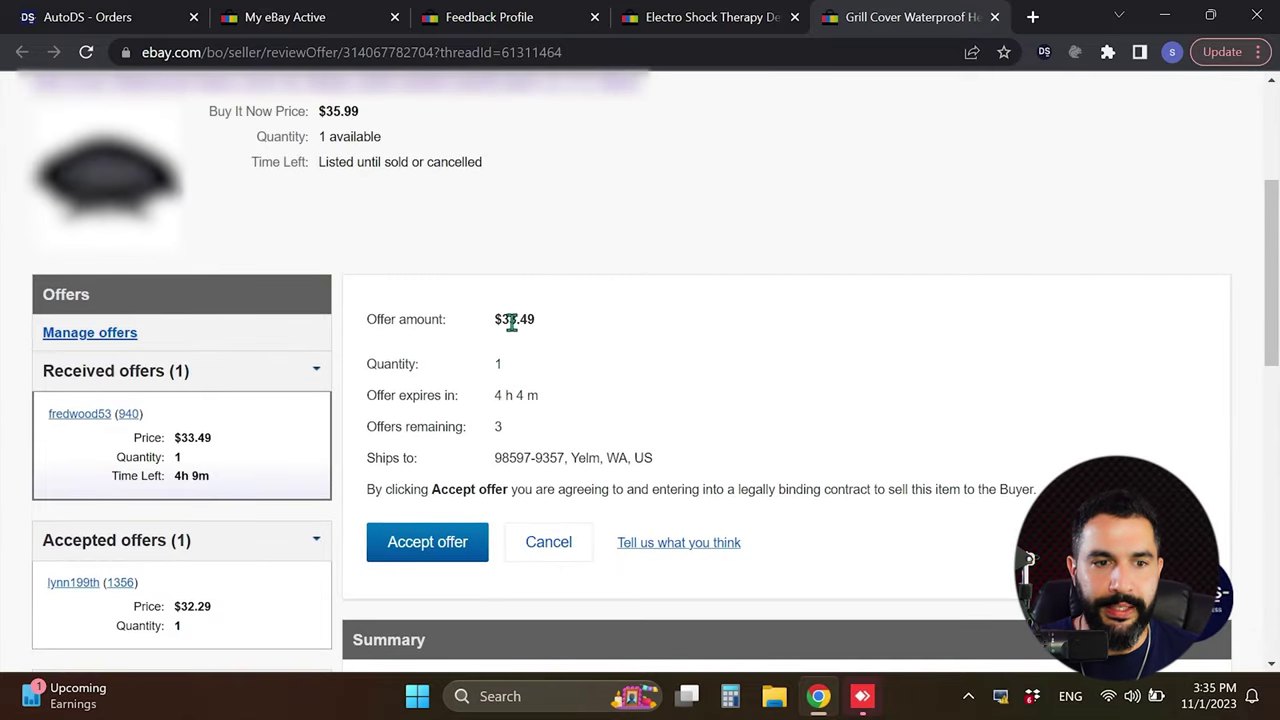
click(437, 547)
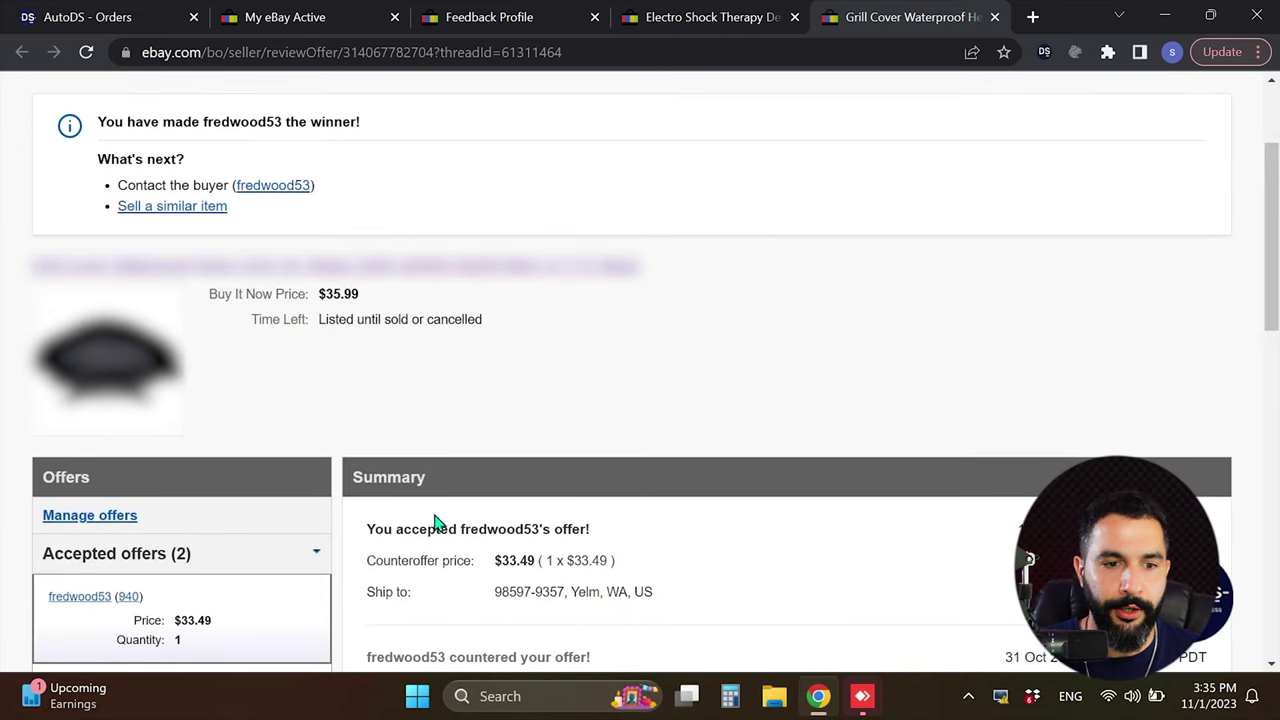
Open Seller Hub's list of all orders and inspect the grill cover order from the accepted offer
scroll(700, 510, up, 2)
click(1160, 90)
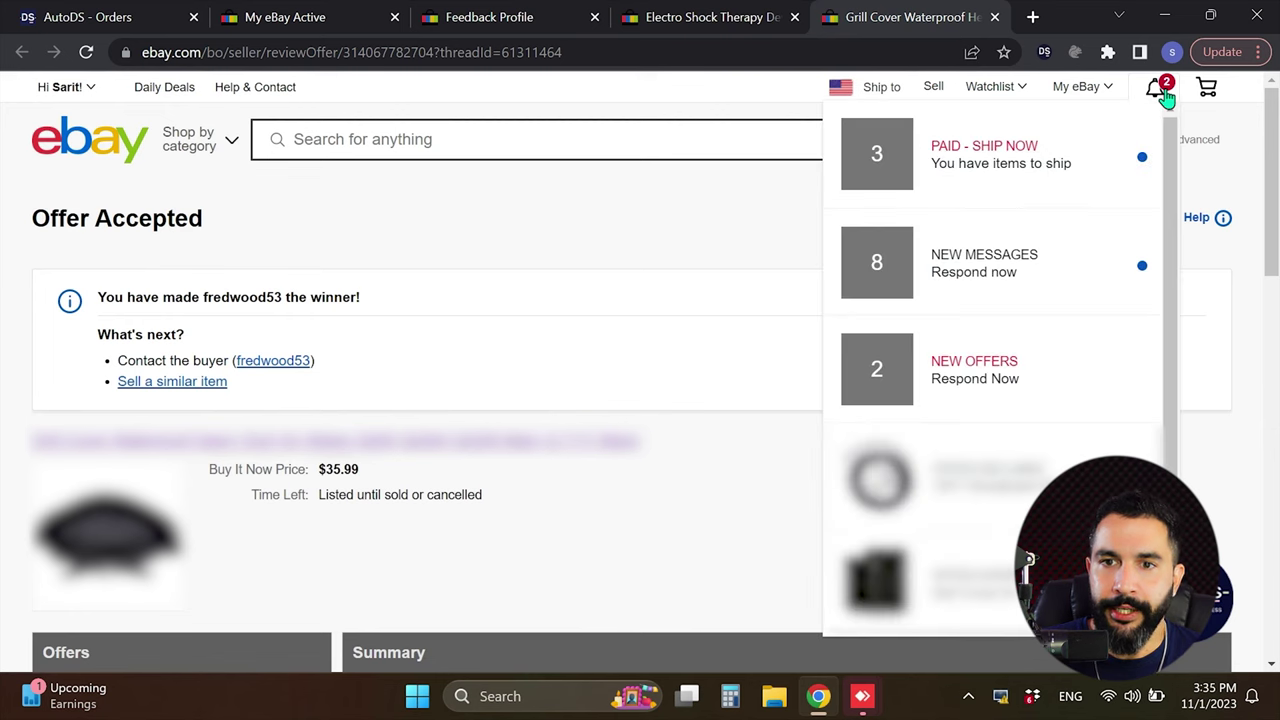
mouse_move(1097, 94)
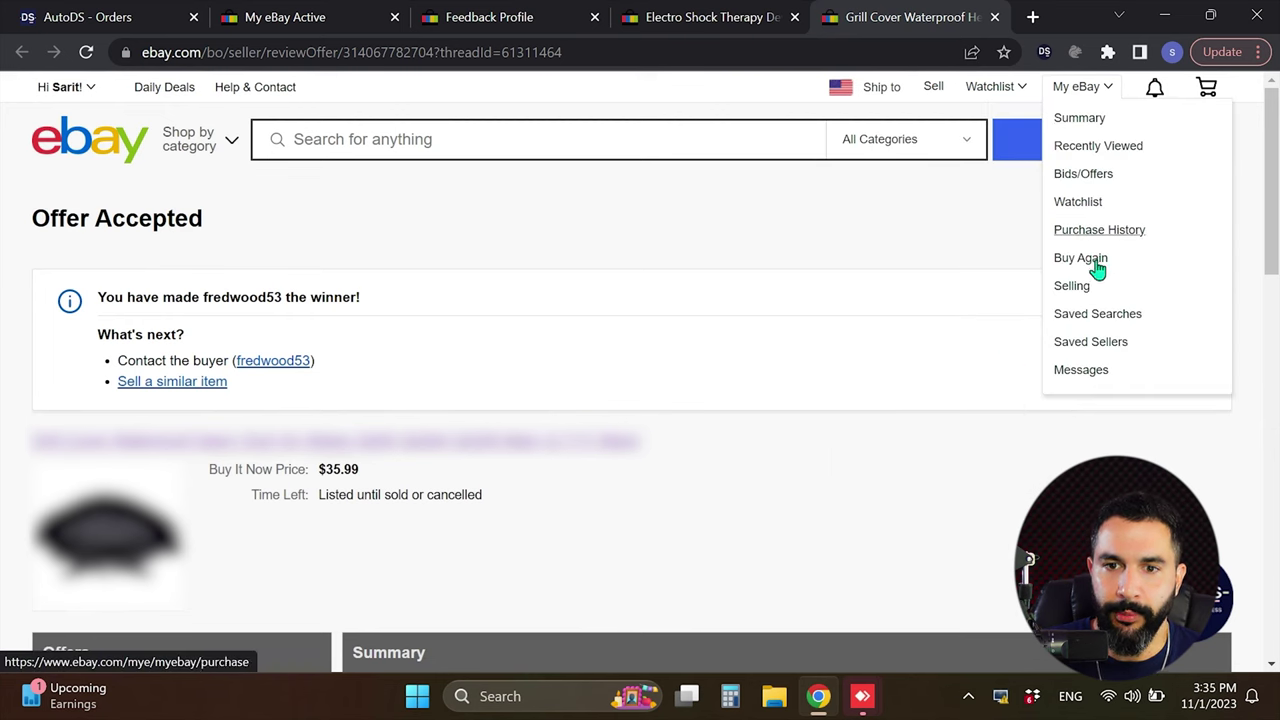
click(1094, 289)
mouse_move(223, 258)
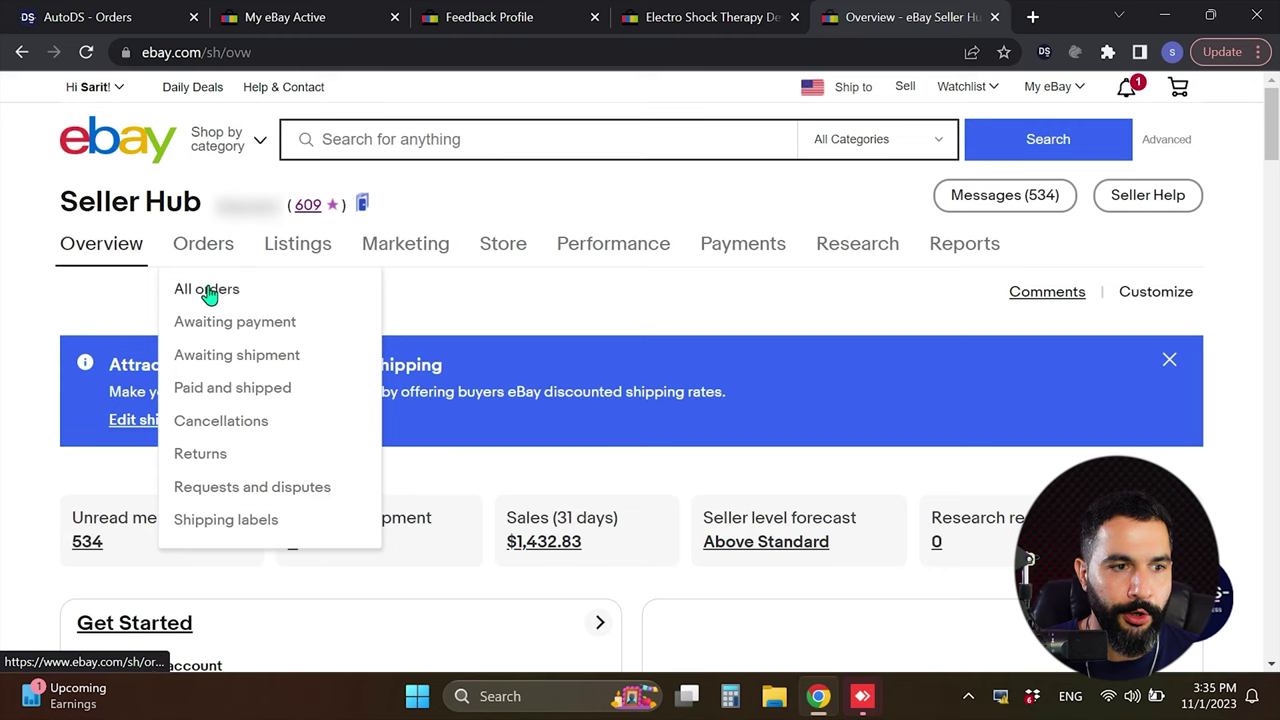
click(206, 291)
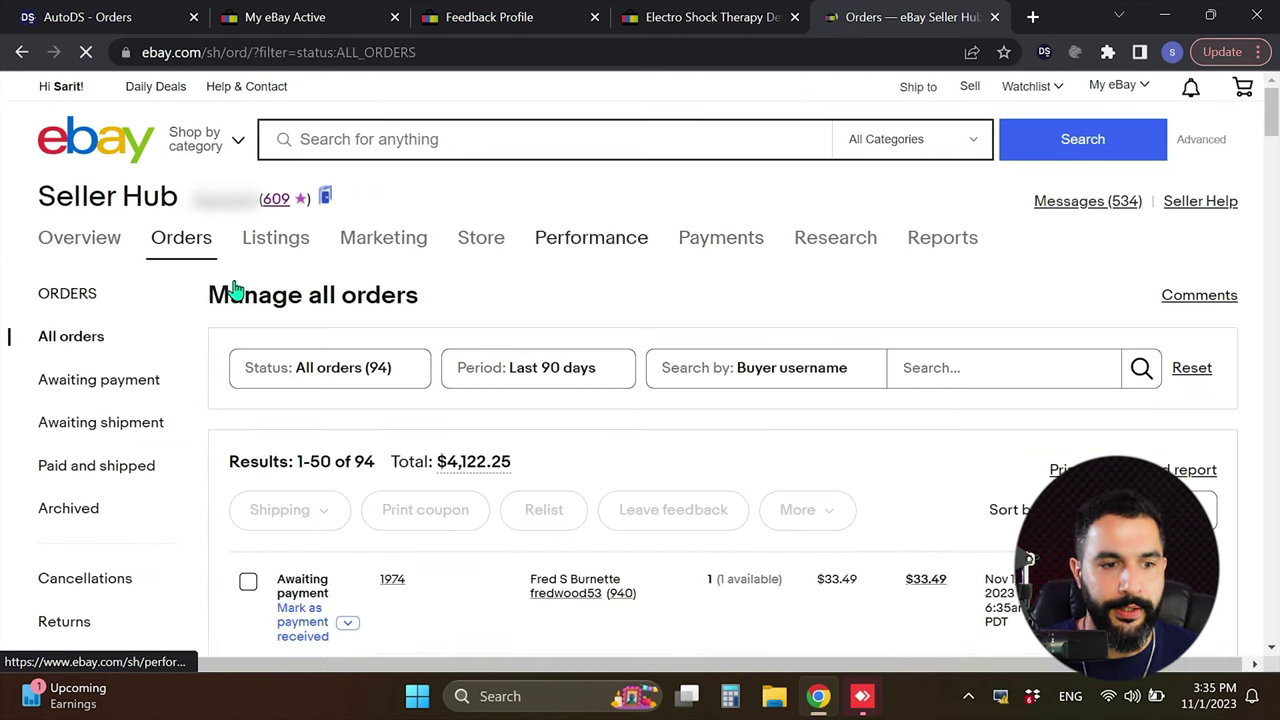
scroll(377, 288, down, 3)
scroll(380, 295, down, 2)
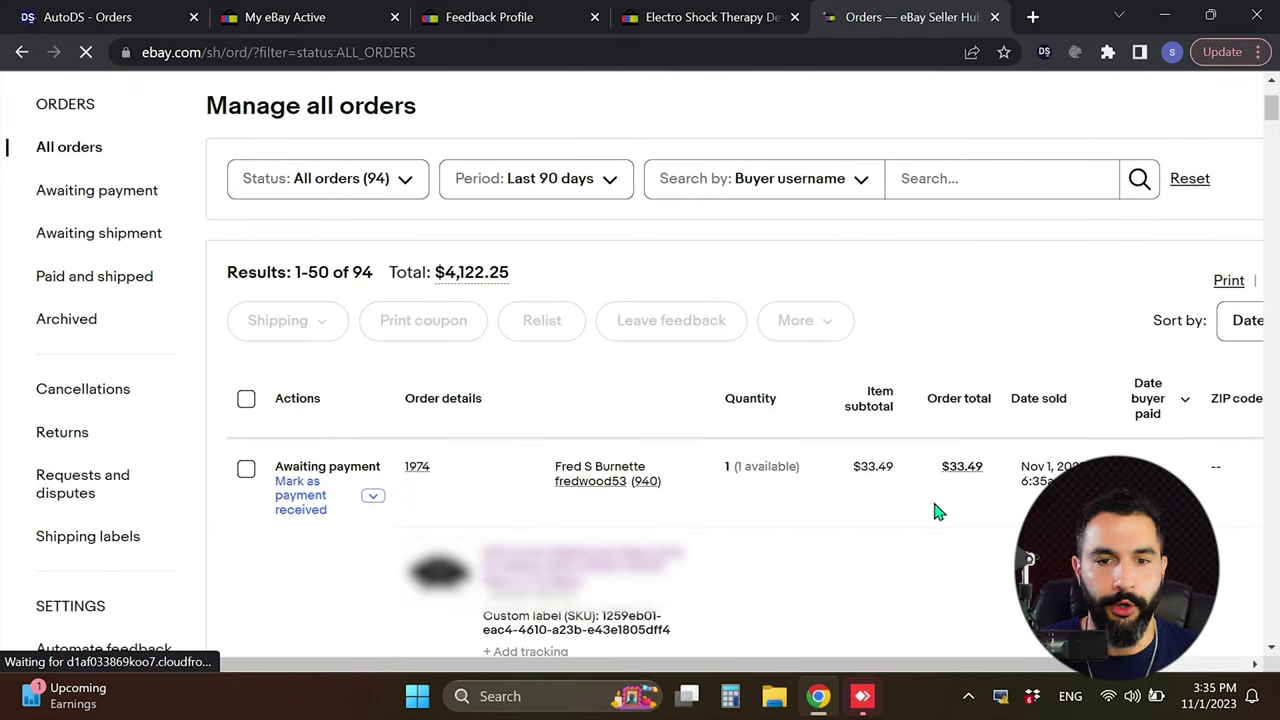
scroll(568, 405, down, 2)
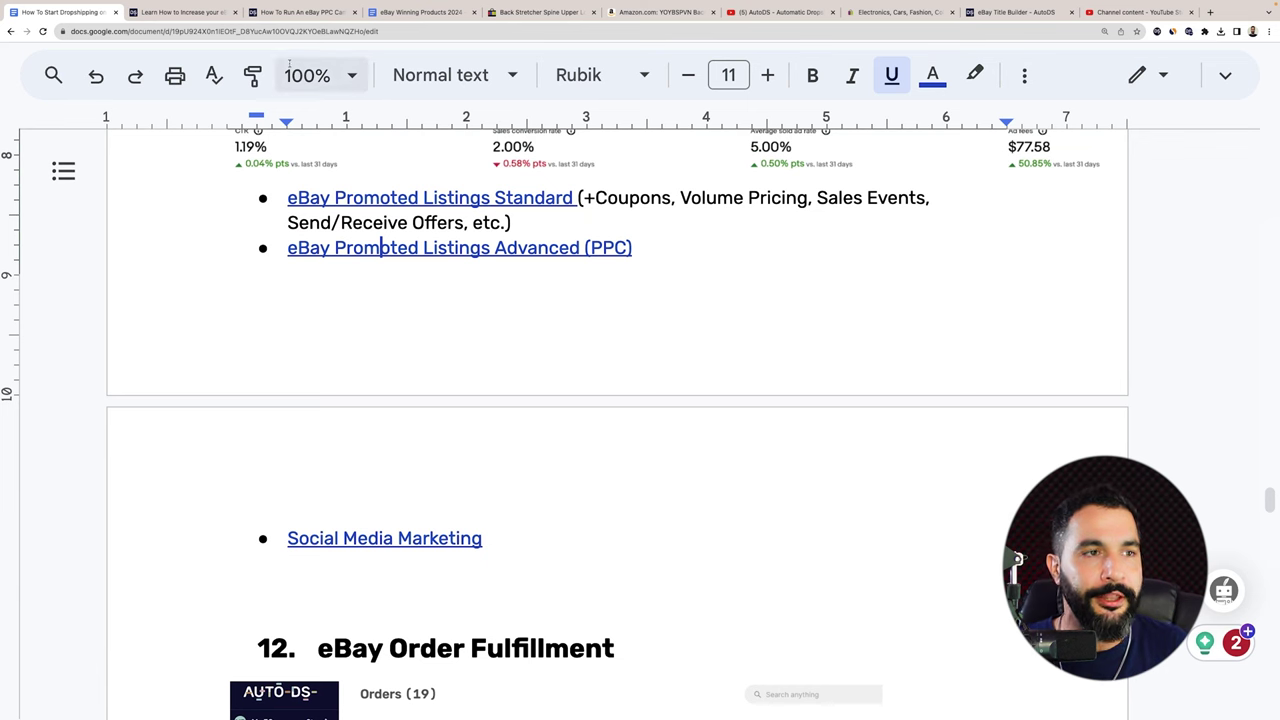
Close the two eBay marketing article pages and open the guide's Social Media Marketing link
click(234, 13)
click(234, 13)
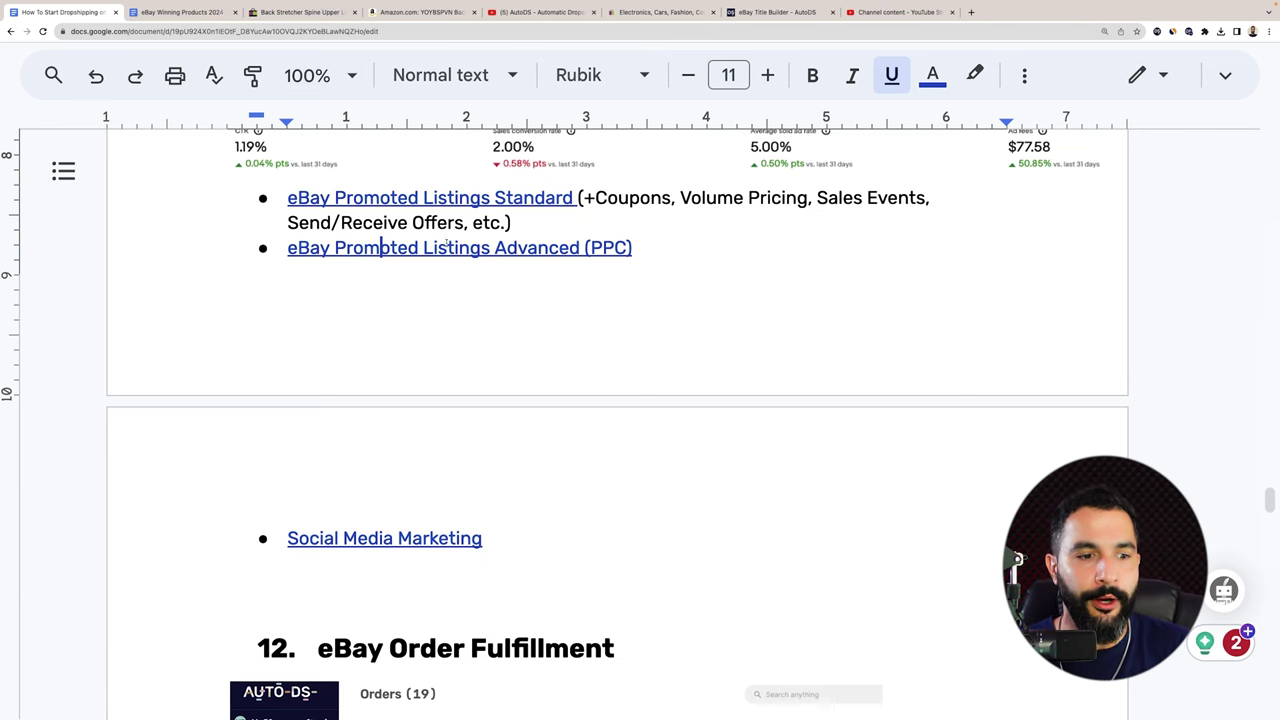
scroll(415, 386, down, 2)
click(415, 386)
click(431, 417)
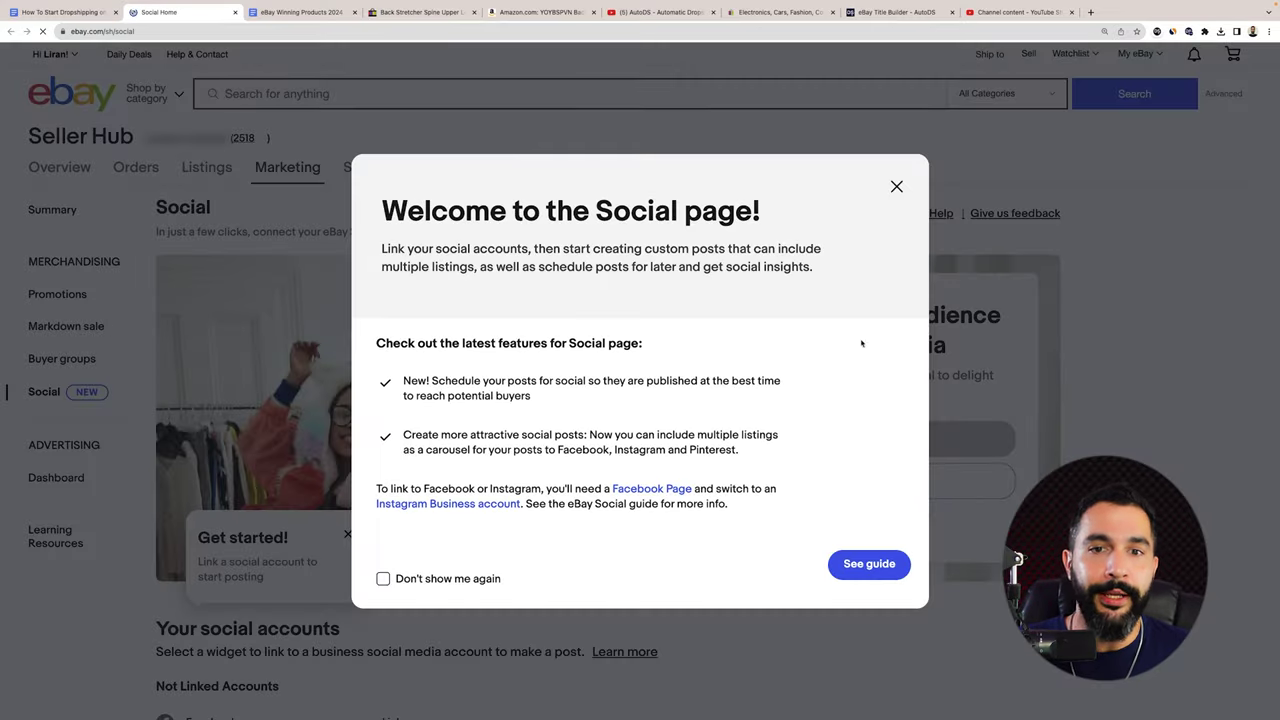
Dismiss the Social page's welcome and Get started messages, and find the eBay Order Fulfillment section in the guide
click(897, 187)
scroll(620, 260, down, 5)
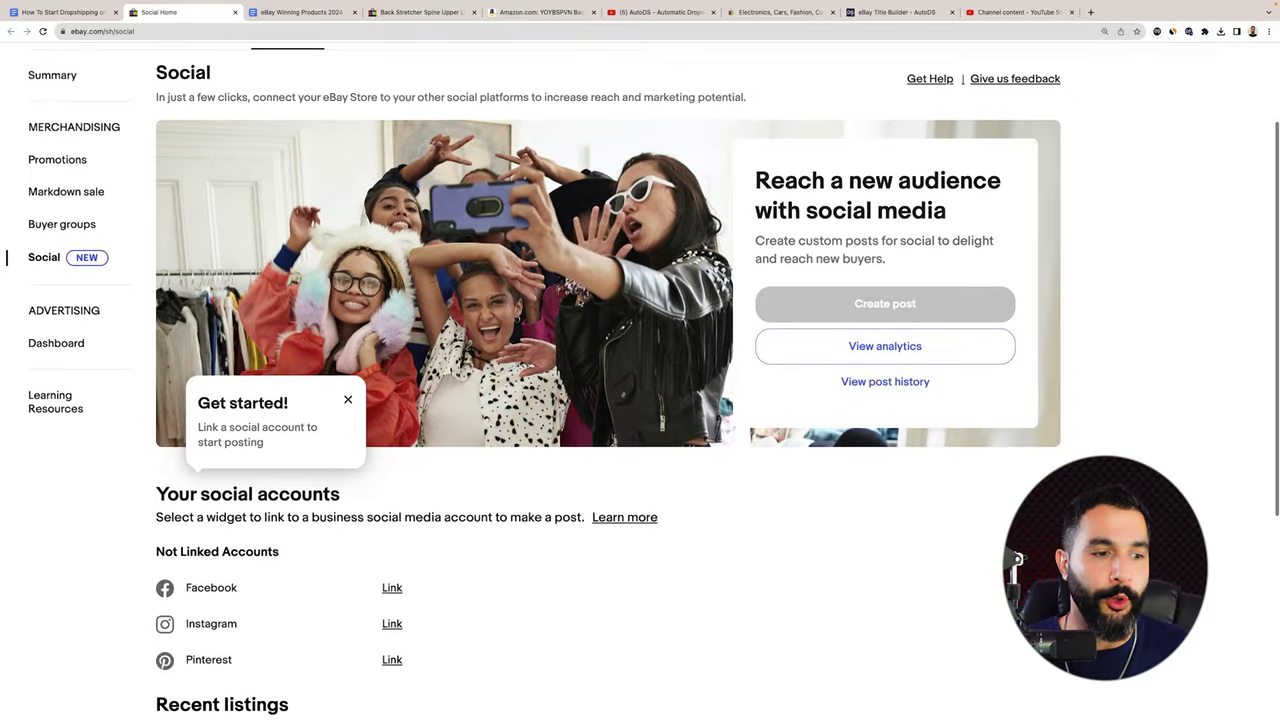
scroll(575, 305, up, 2)
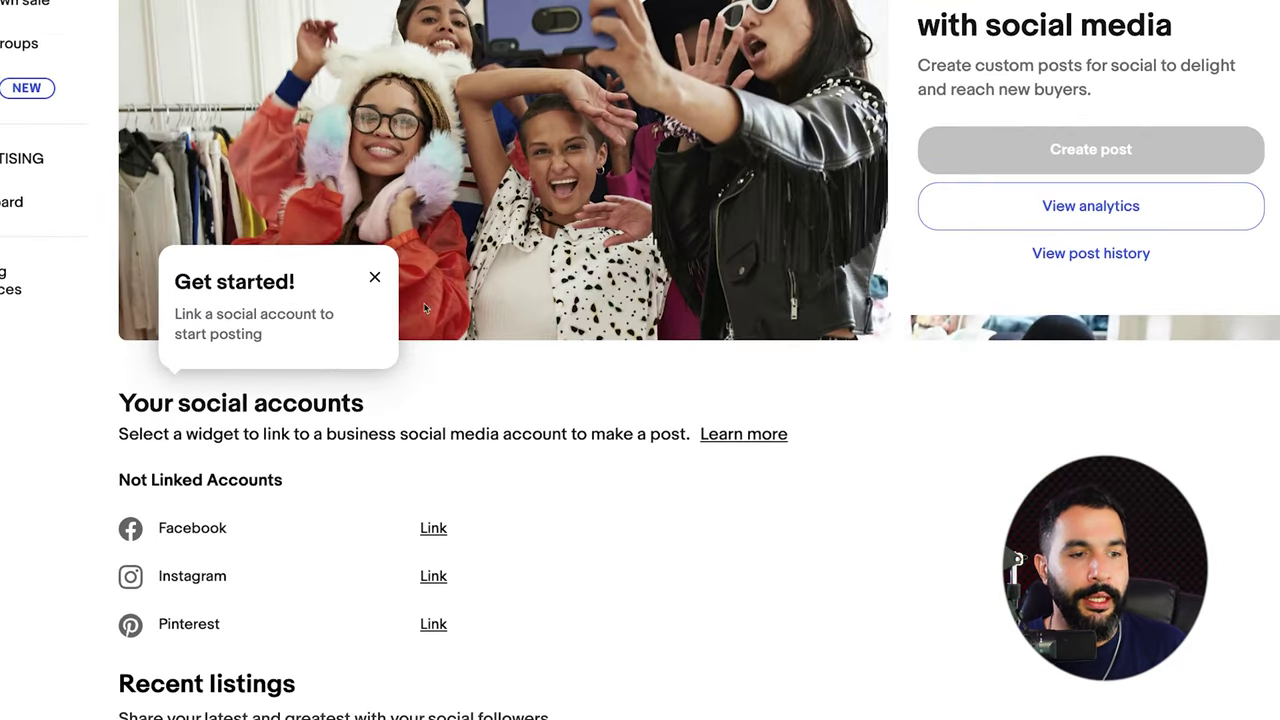
click(377, 278)
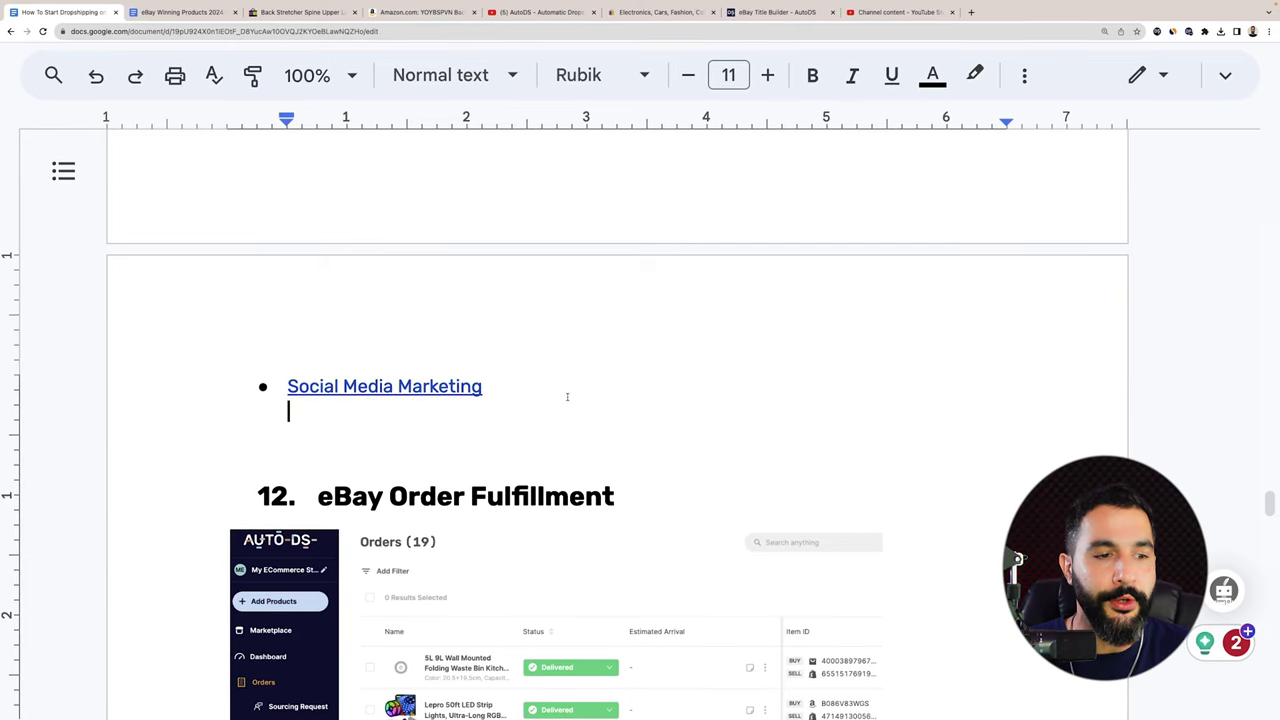
scroll(567, 397, down, 3)
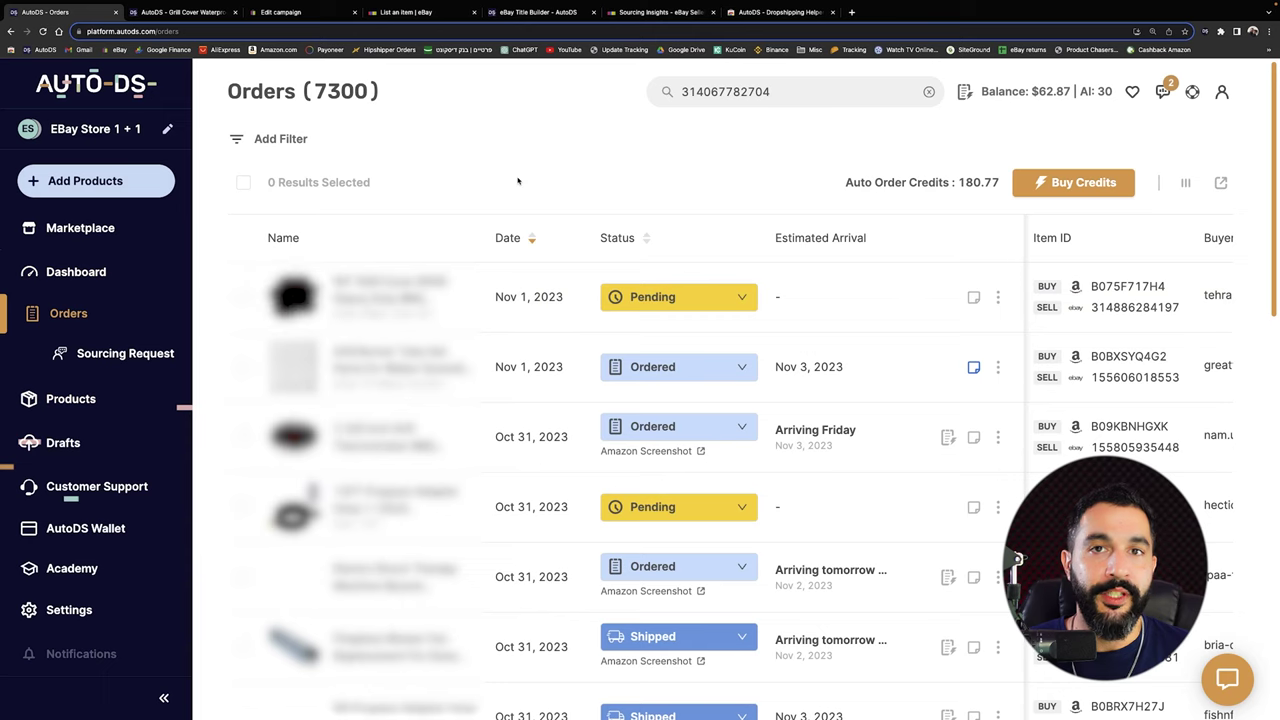
Examine the AutoDS orders list, including its total order count, order statuses and estimated arrivals
scroll(619, 238, right, 3)
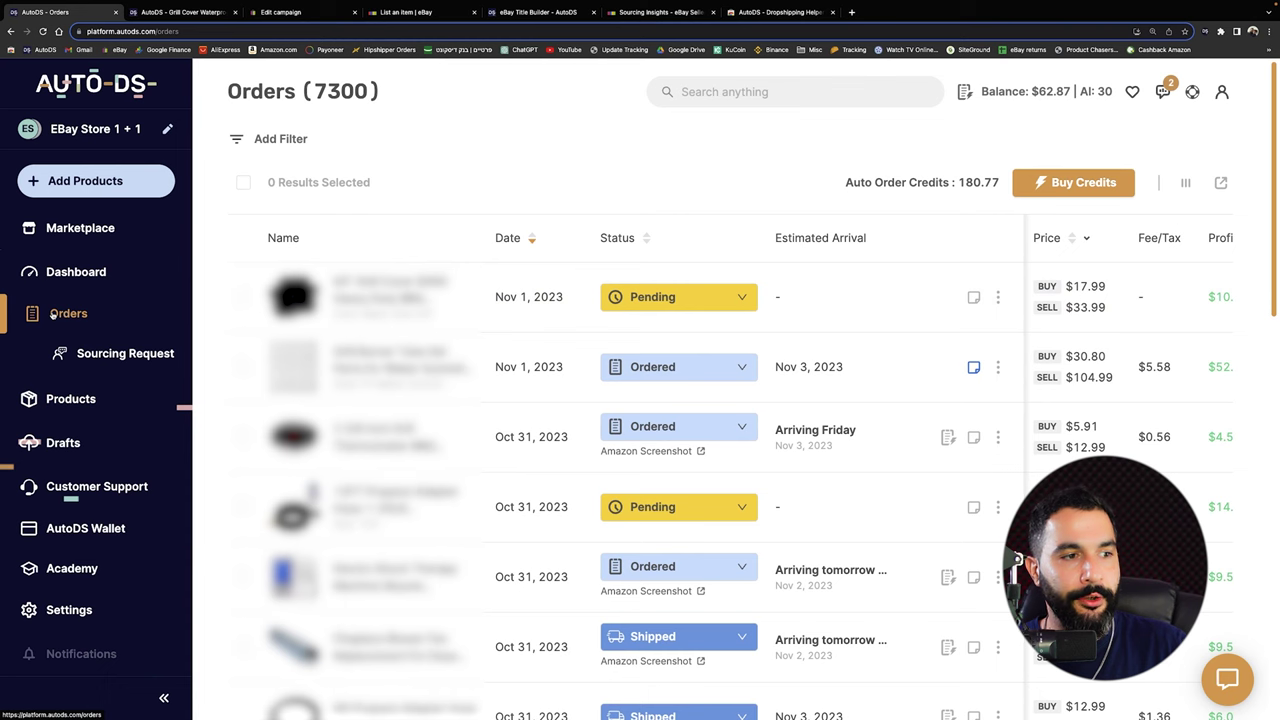
scroll(500, 180, down, 1)
scroll(450, 150, up, 1)
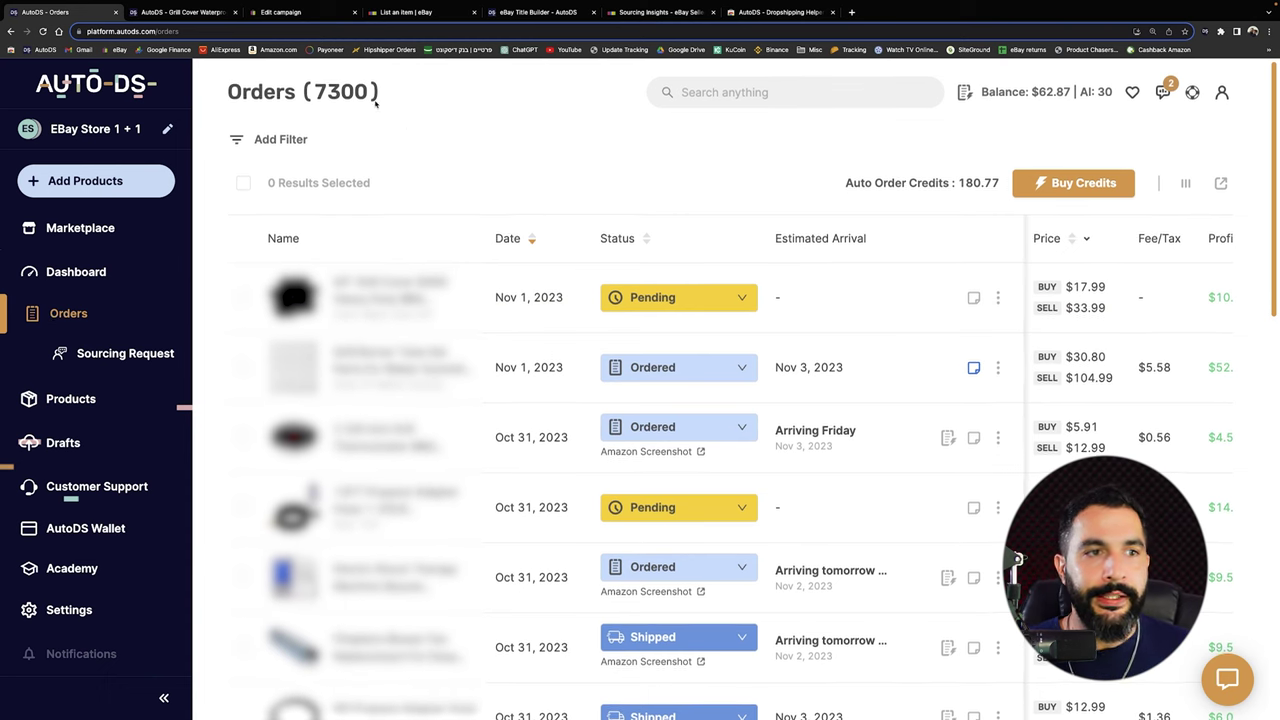
double_click(345, 92)
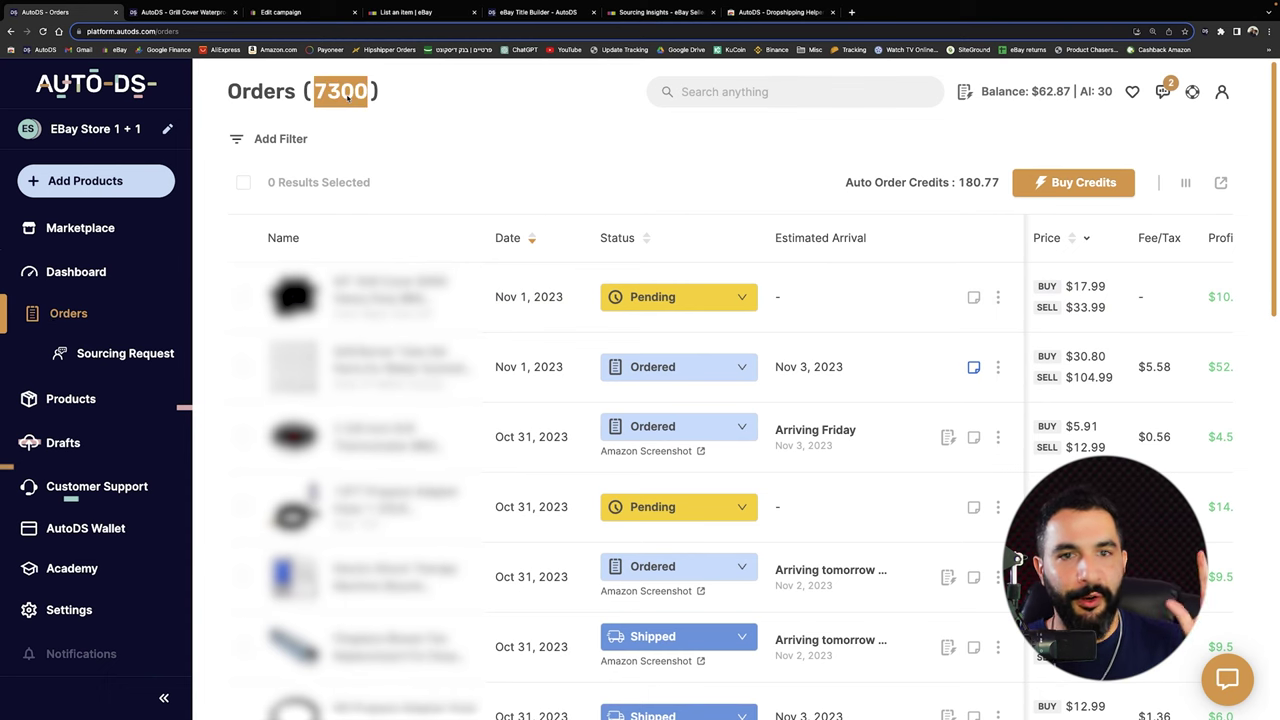
click(410, 92)
scroll(456, 167, down, 2)
scroll(435, 170, up, 1)
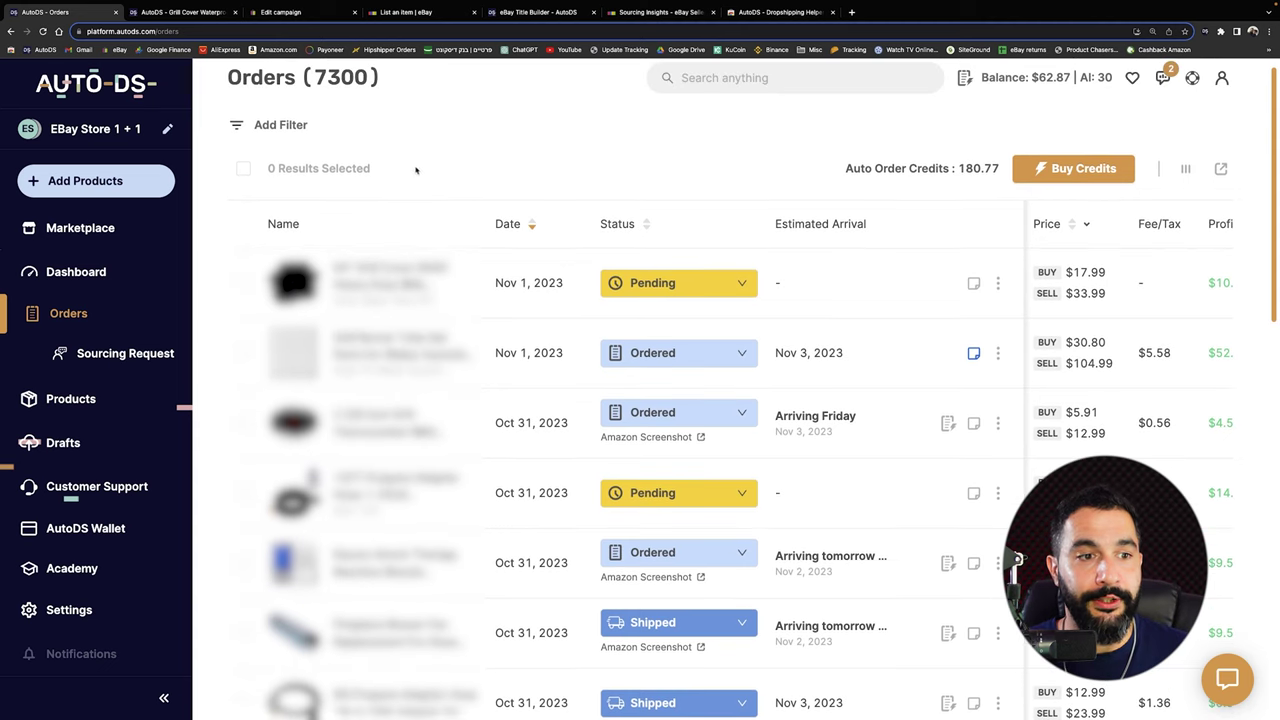
scroll(380, 172, down, 4)
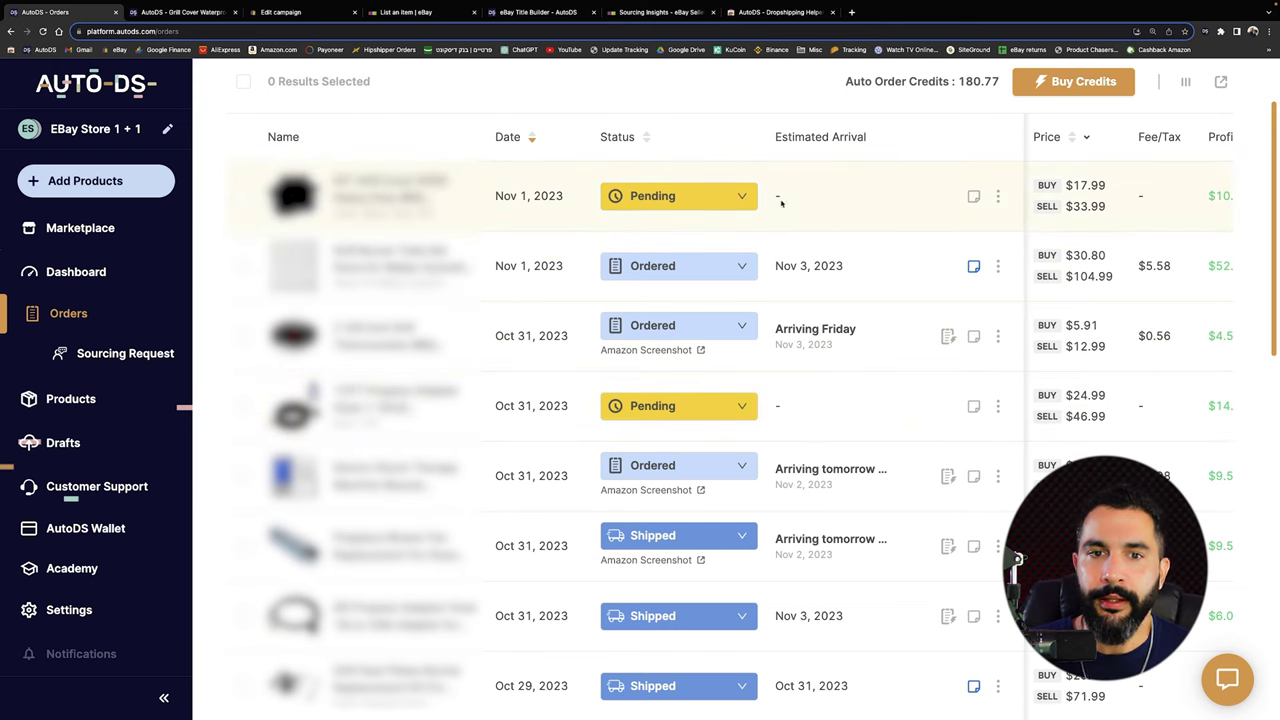
Examine the buy price, sell price, fee and profit of the two Nov 1, 2023 orders
click(1075, 140)
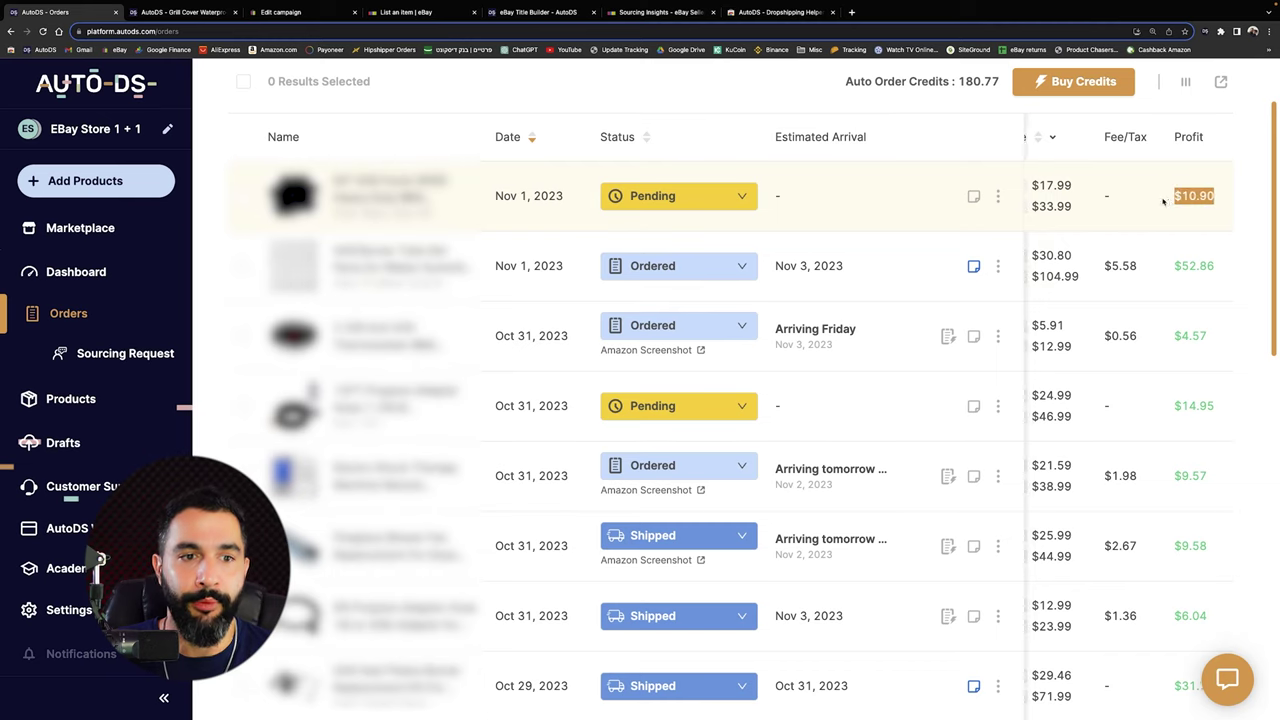
scroll(1157, 197, left, 2)
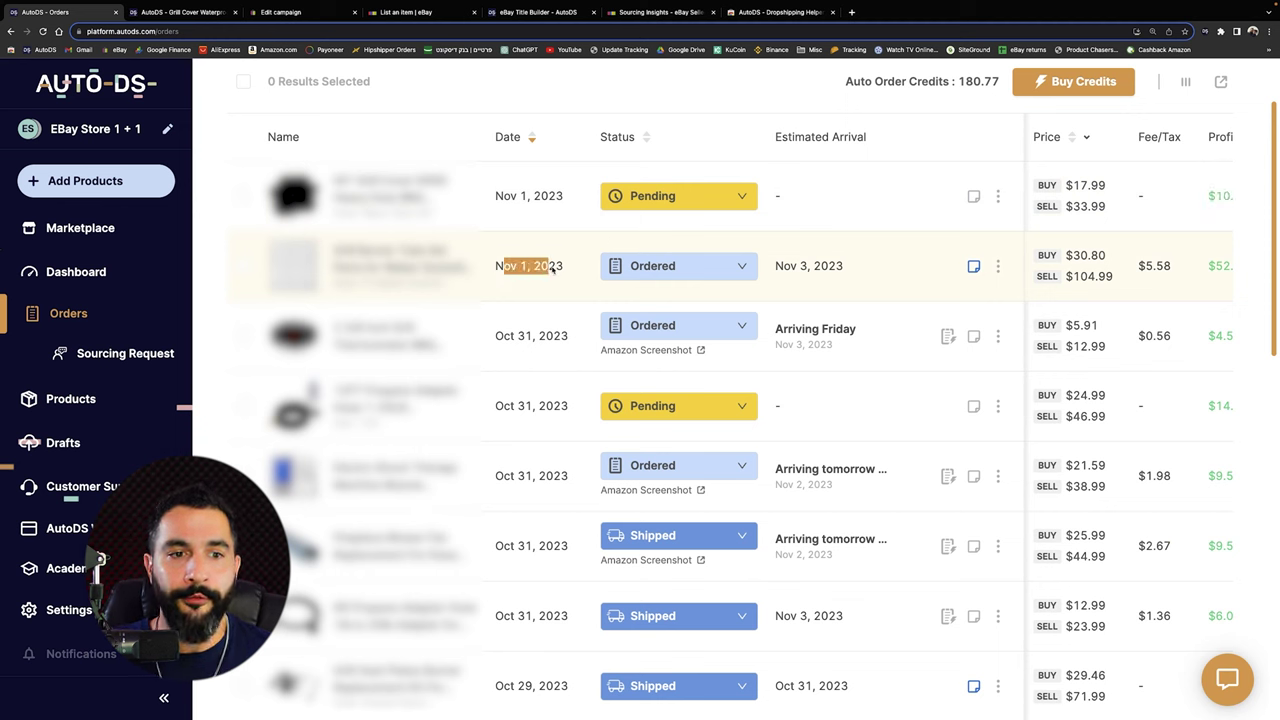
scroll(1100, 266, right, 1)
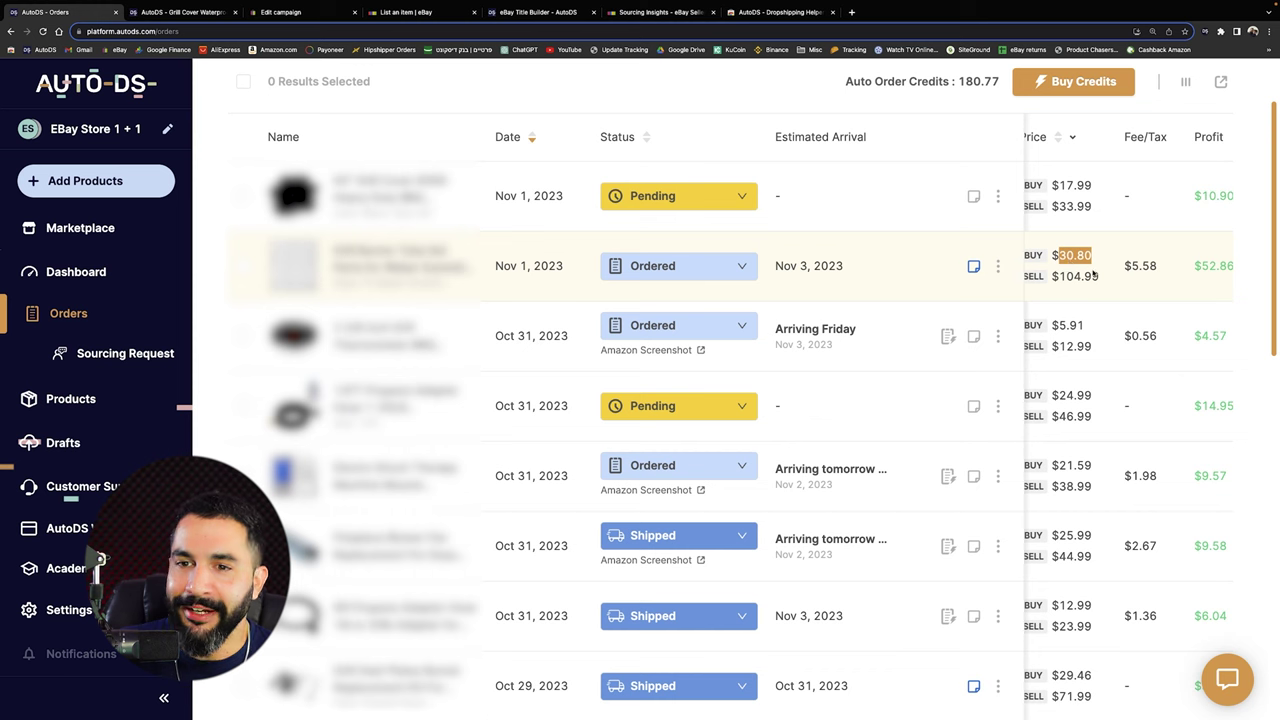
scroll(1090, 279, right, 1)
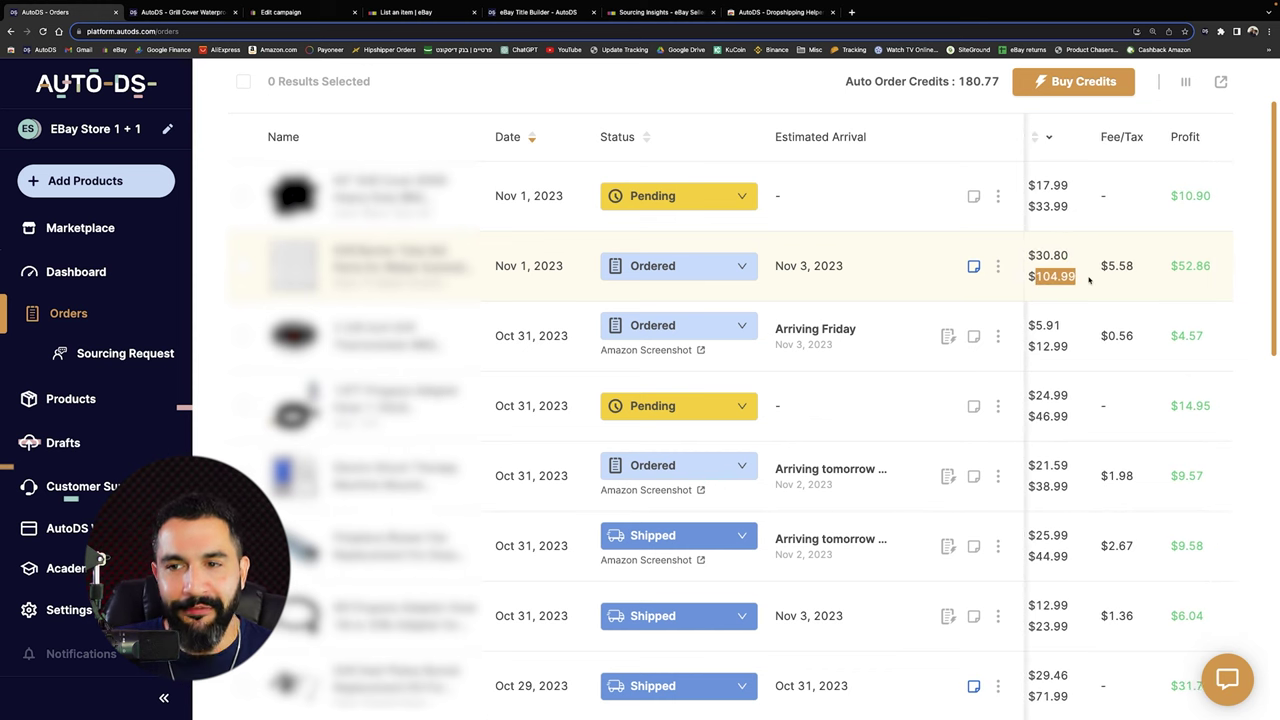
double_click(1109, 264)
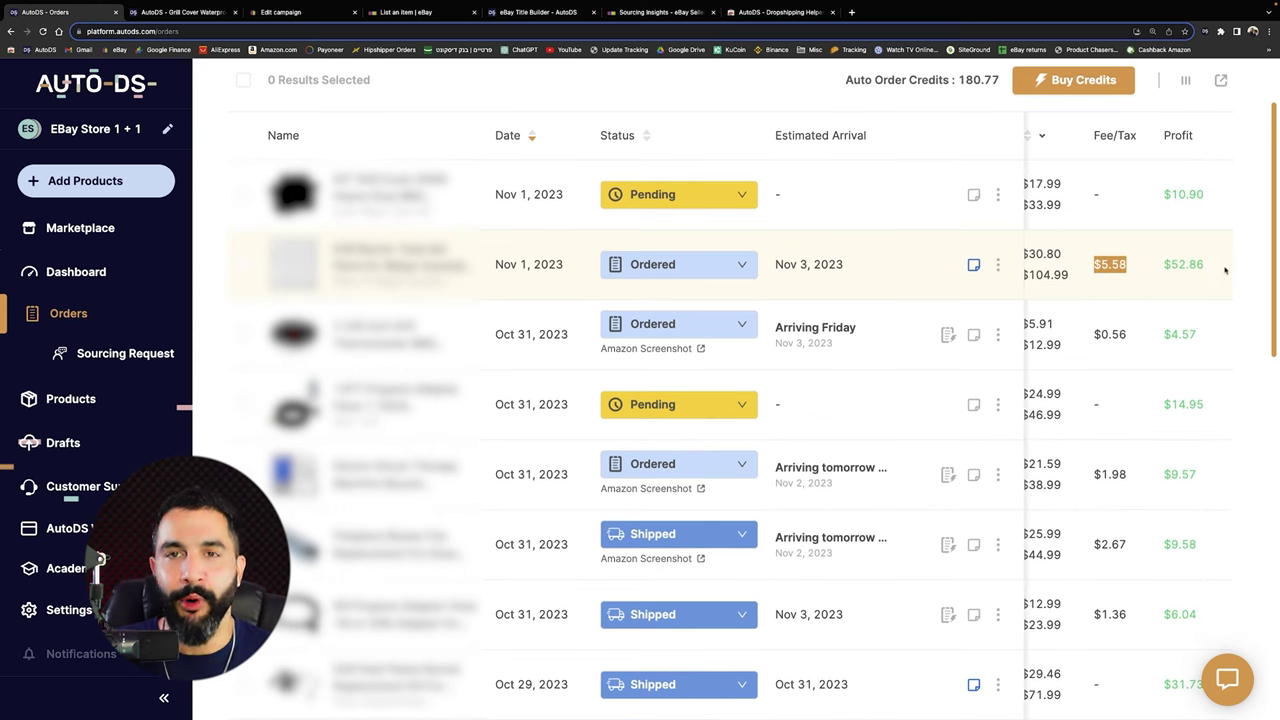
click(1206, 268)
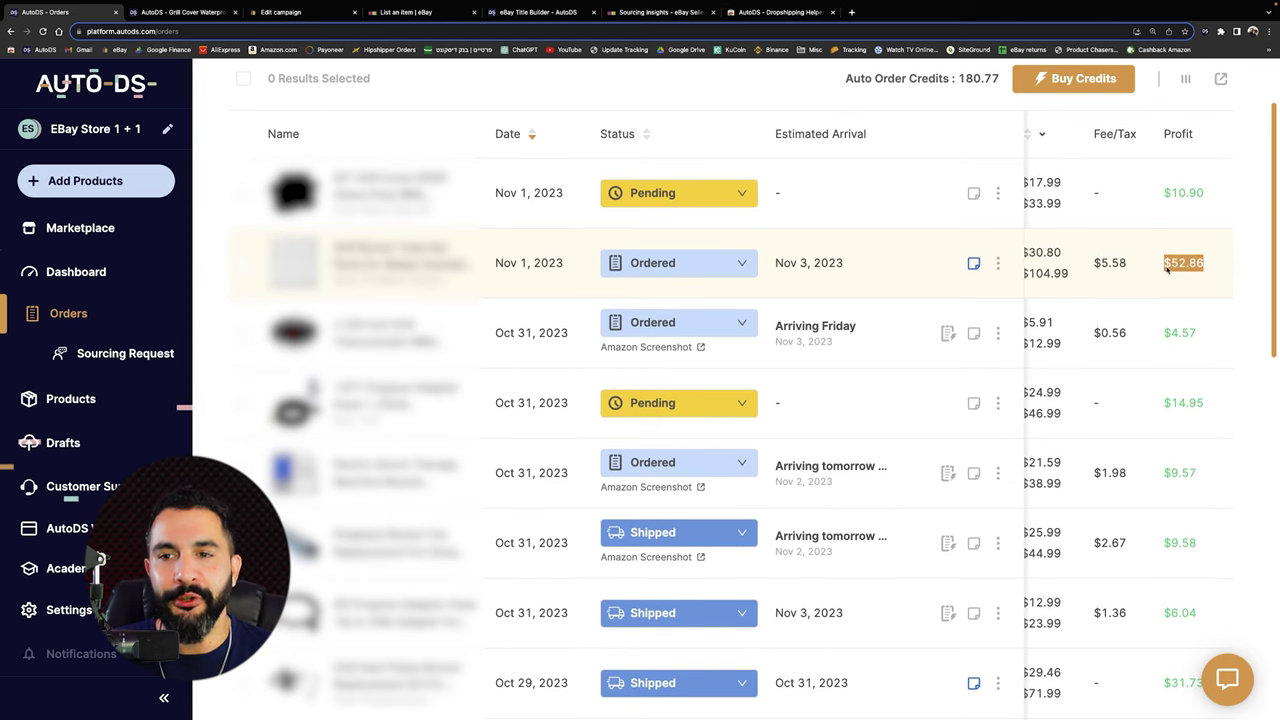
scroll(1166, 268, up, 1)
scroll(1168, 266, left, 1)
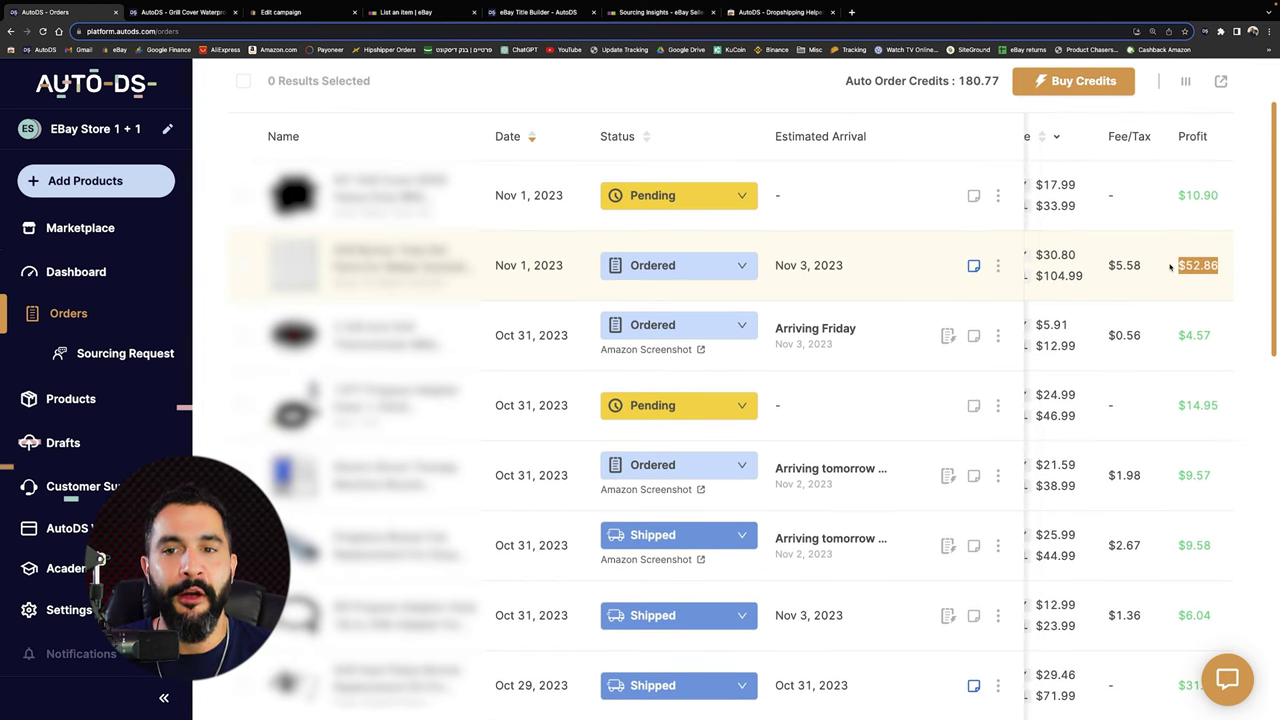
scroll(1169, 266, left, 2)
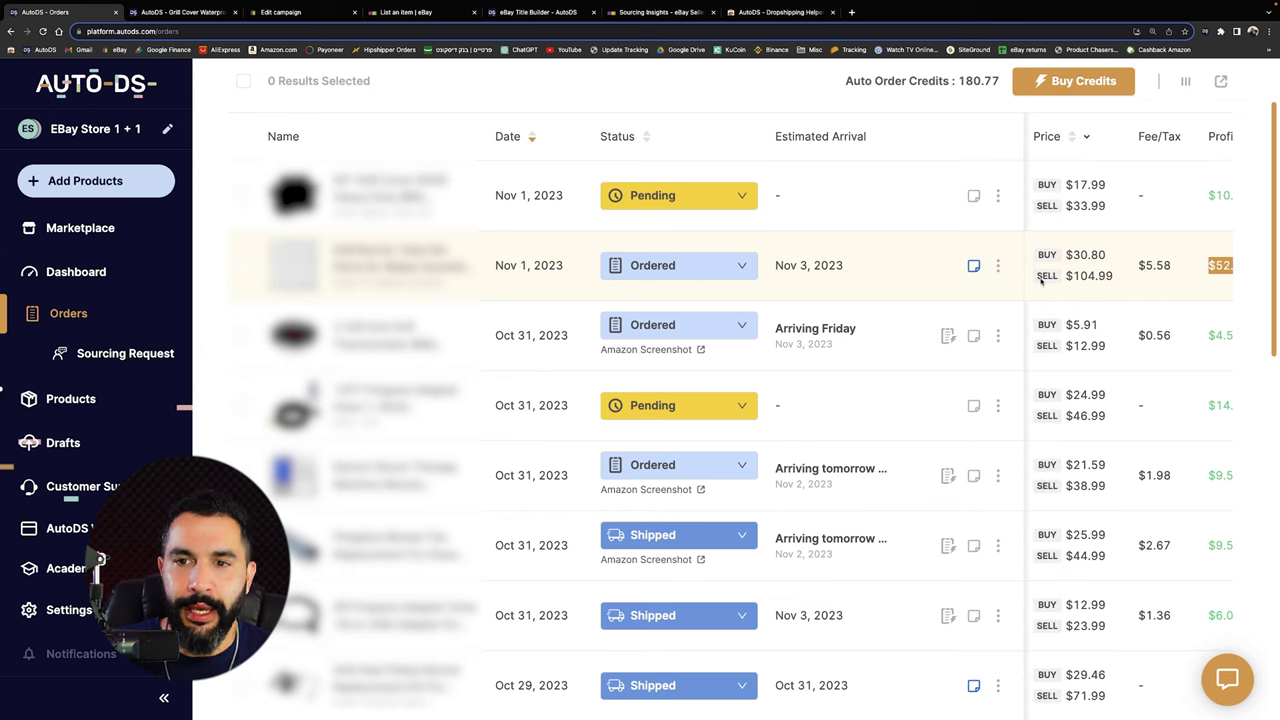
scroll(1070, 270, right, 1)
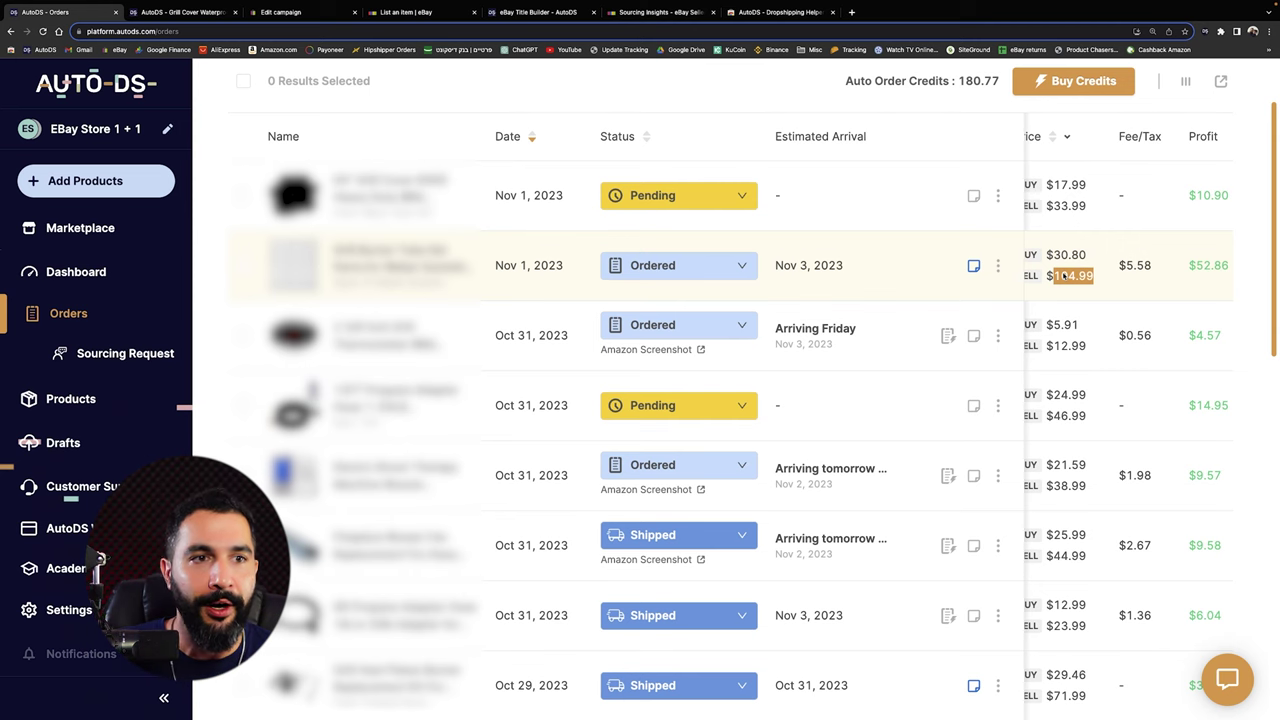
Open the Amazon source page for the grill burner tube order and inspect its price and 50% coupon offer
click(1064, 275)
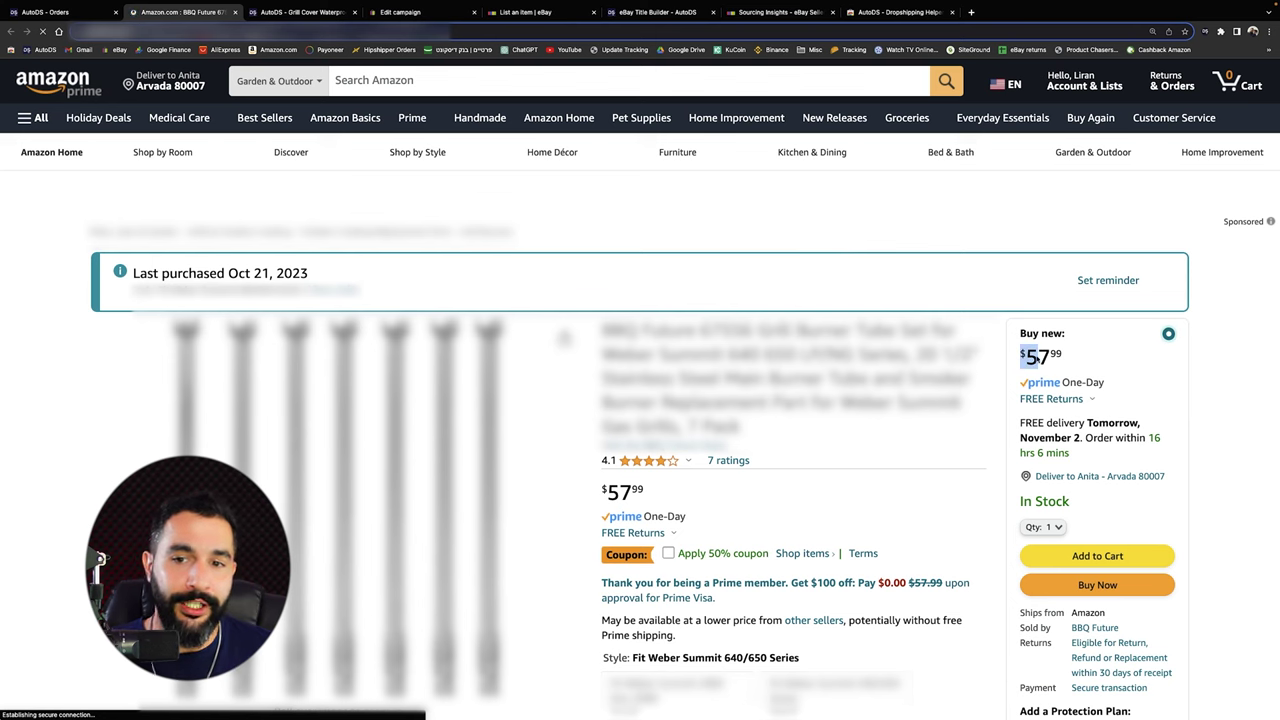
scroll(698, 387, down, 3)
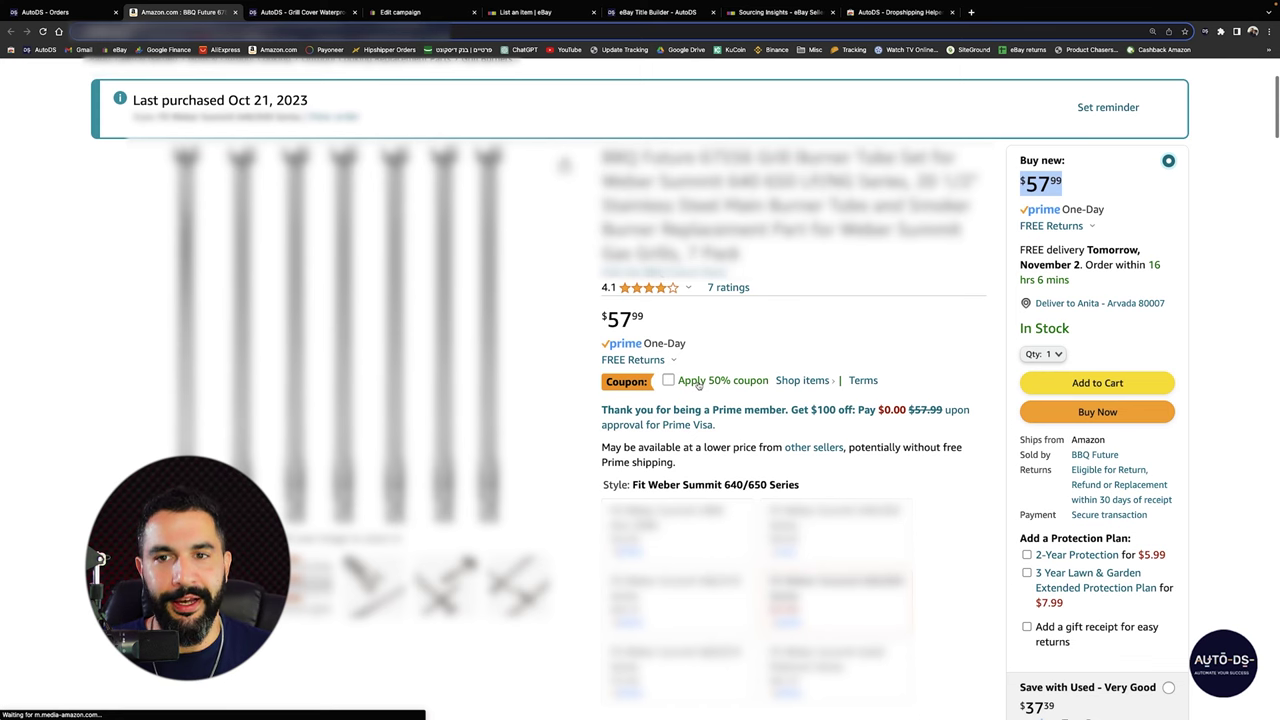
Return to the AutoDS orders list and review the profit of the burner tube order and the older orders
click(91, 14)
scroll(1053, 287, left, 2)
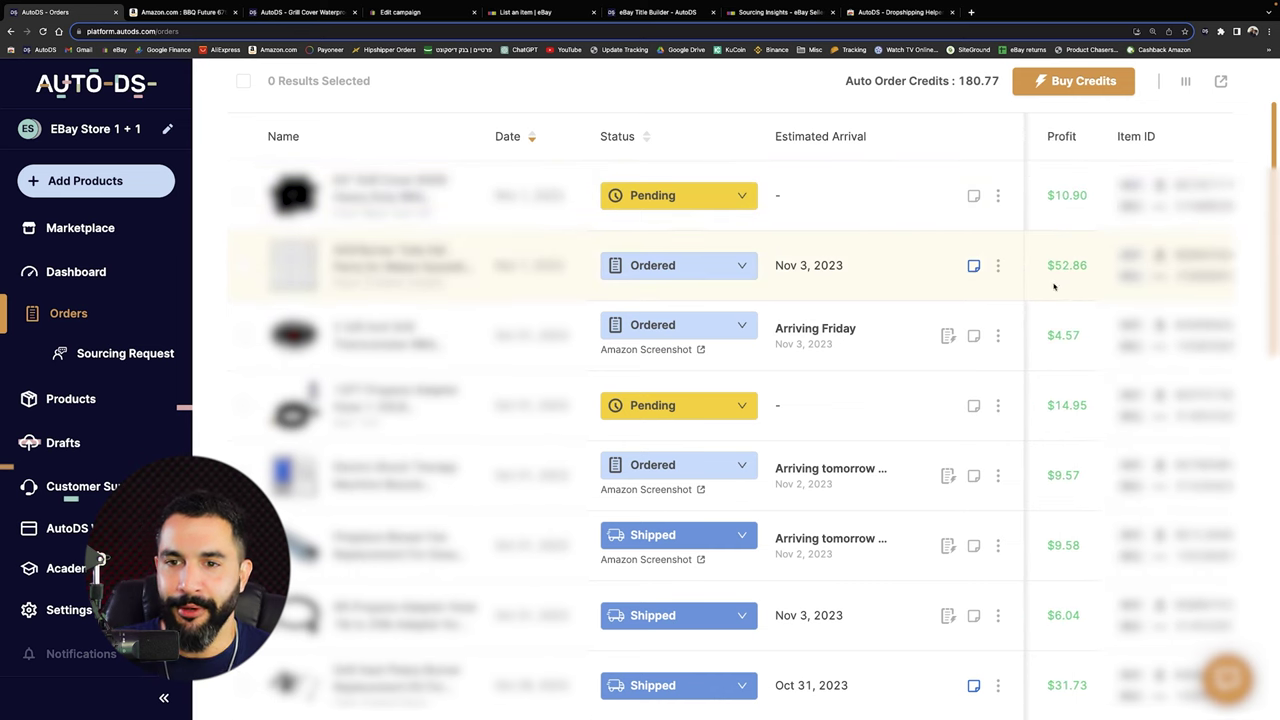
scroll(1061, 272, left, 3)
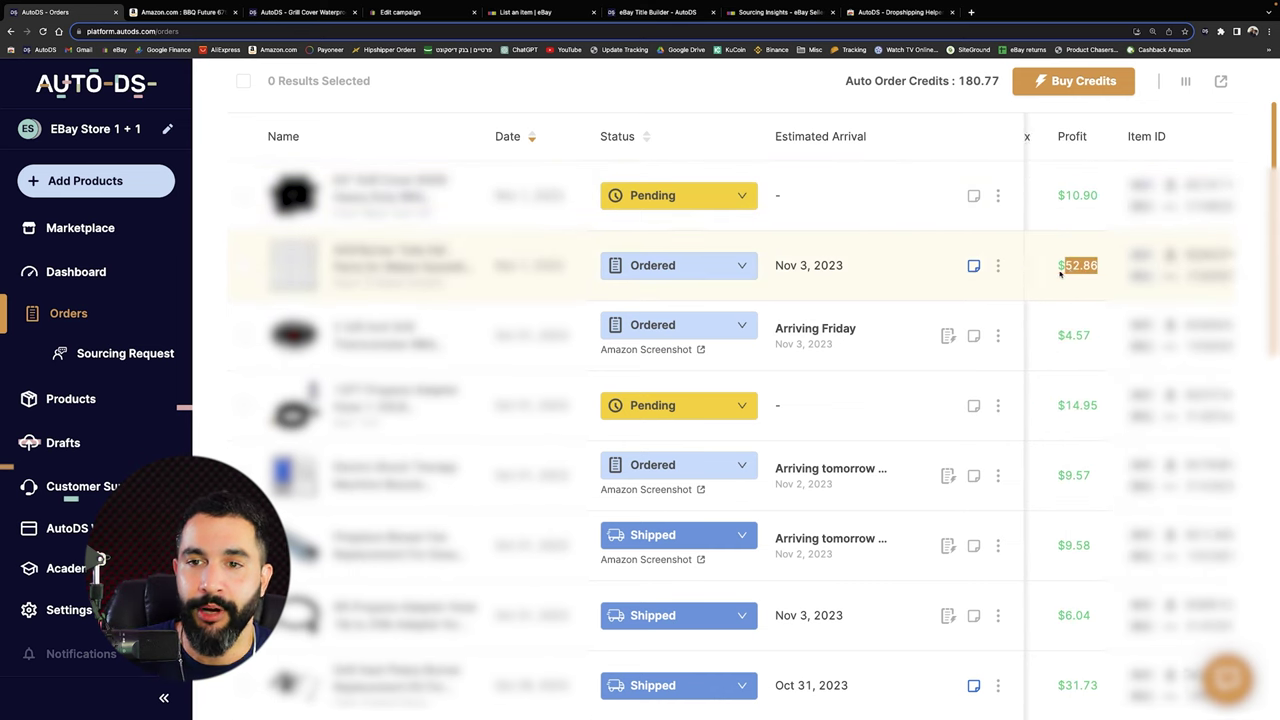
scroll(1100, 290, right, 2)
scroll(1145, 321, down, 2)
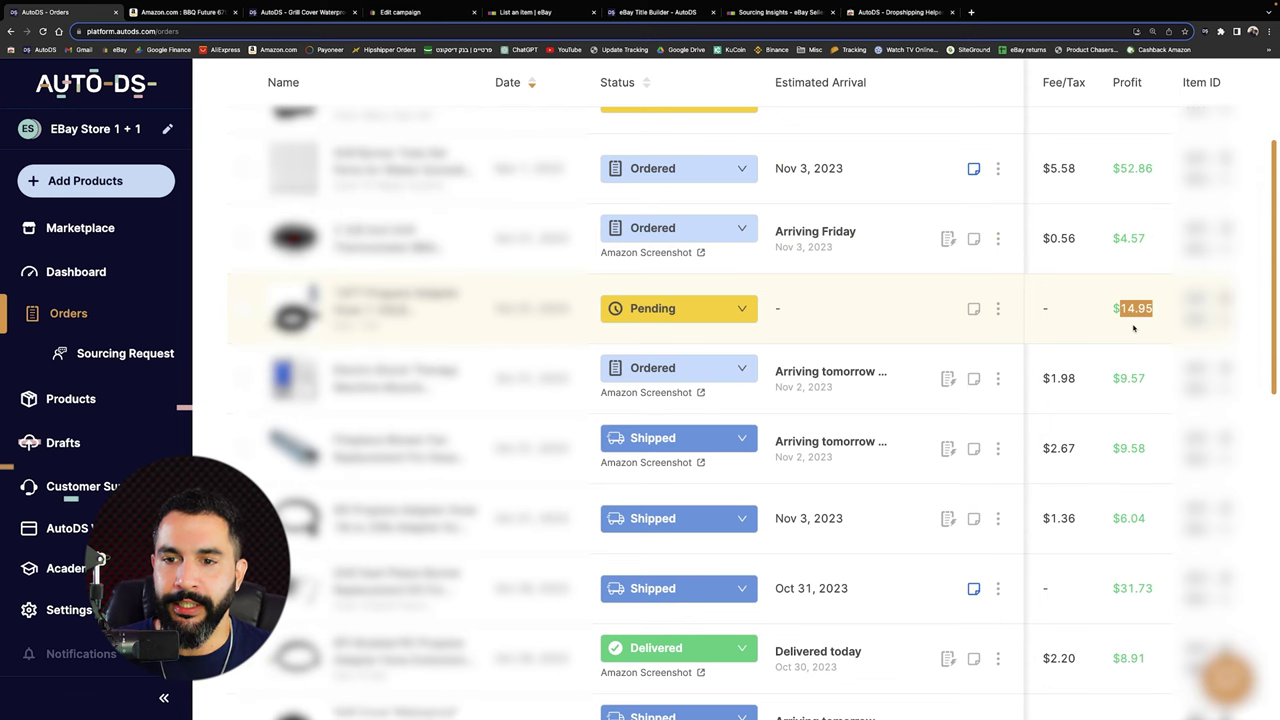
scroll(1133, 327, down, 2)
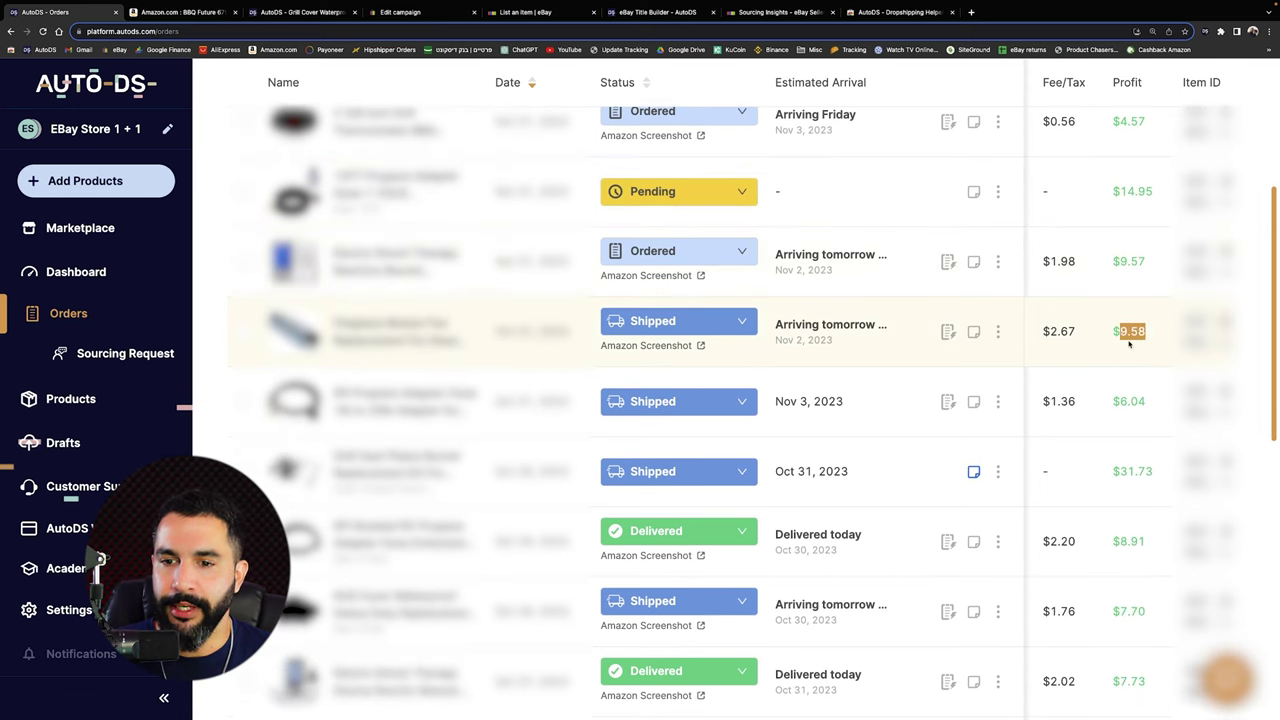
scroll(1130, 344, down, 2)
scroll(1130, 338, down, 4)
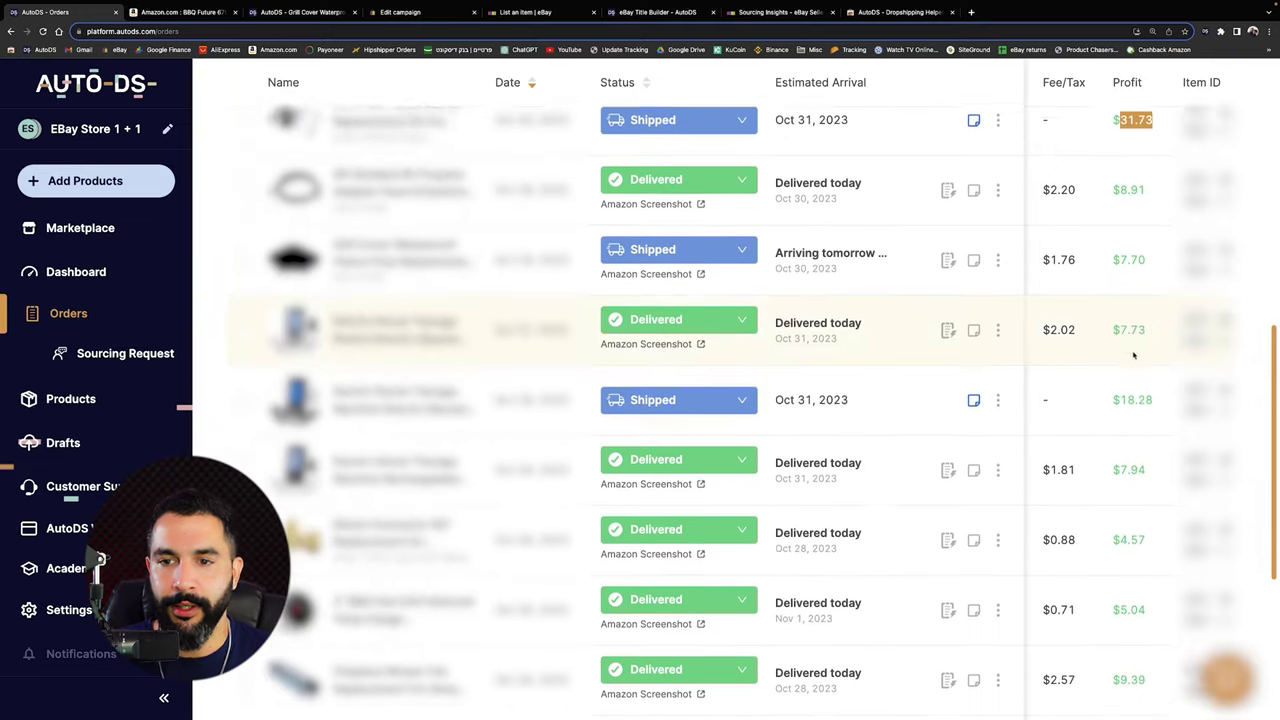
scroll(1137, 255, down, 3)
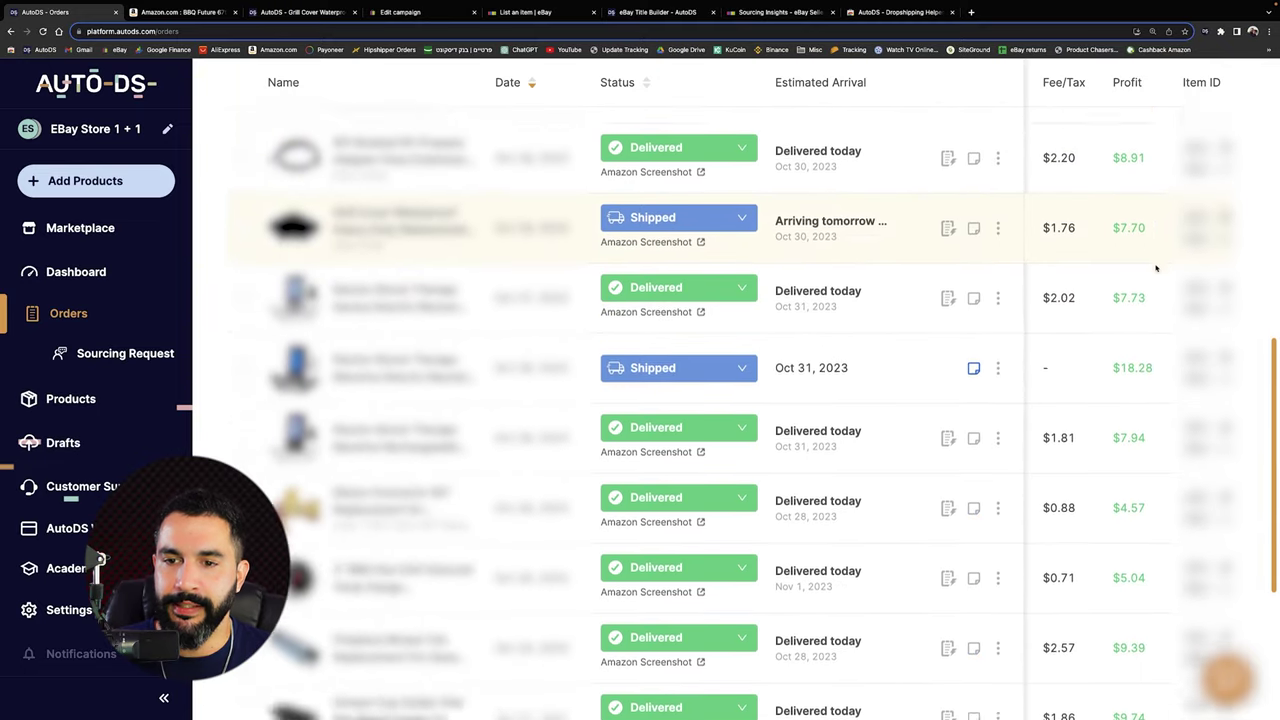
scroll(1135, 293, down, 1)
scroll(1135, 293, down, 2)
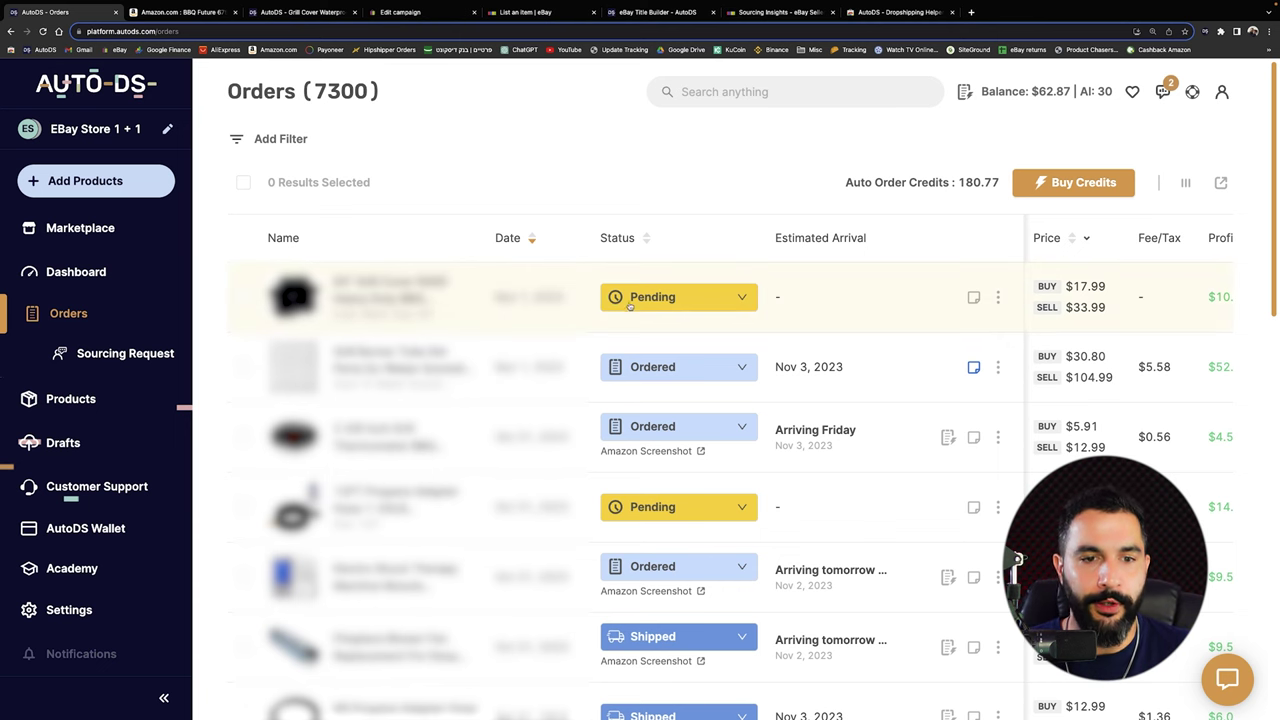
Open the status options of the newest pending order to view the Send To Auto Order choice
scroll(601, 313, down, 1)
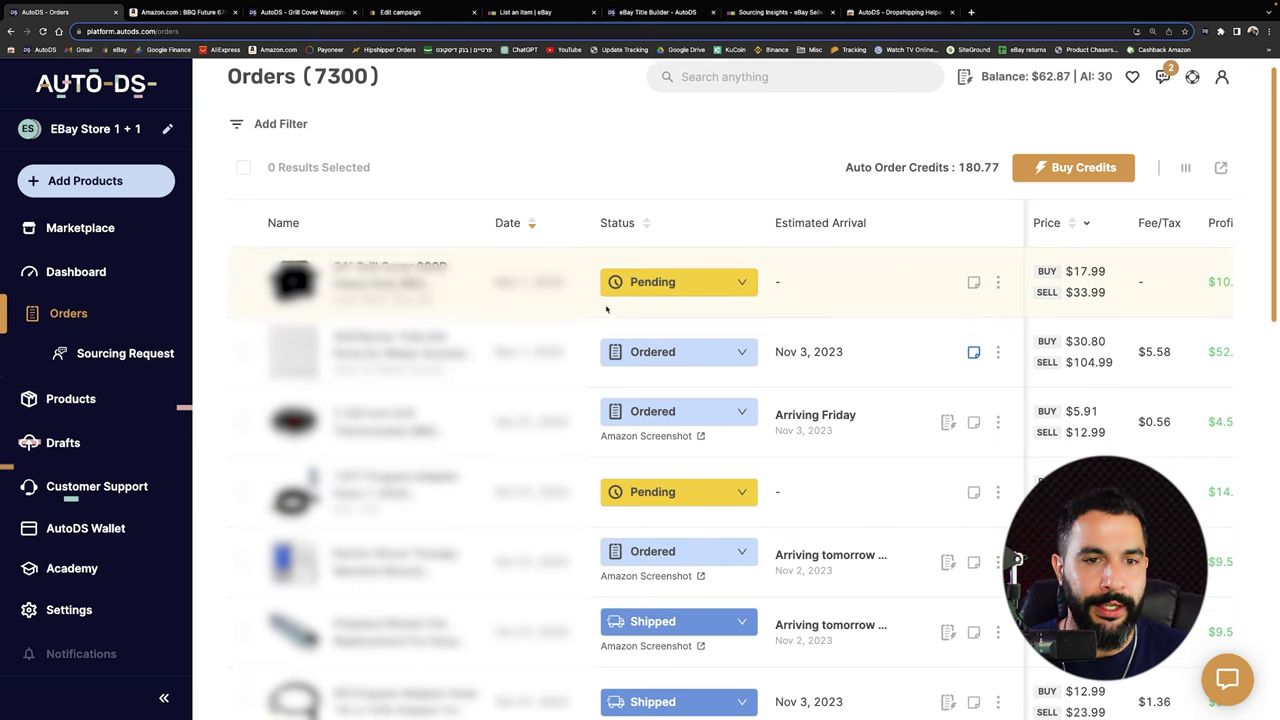
click(651, 284)
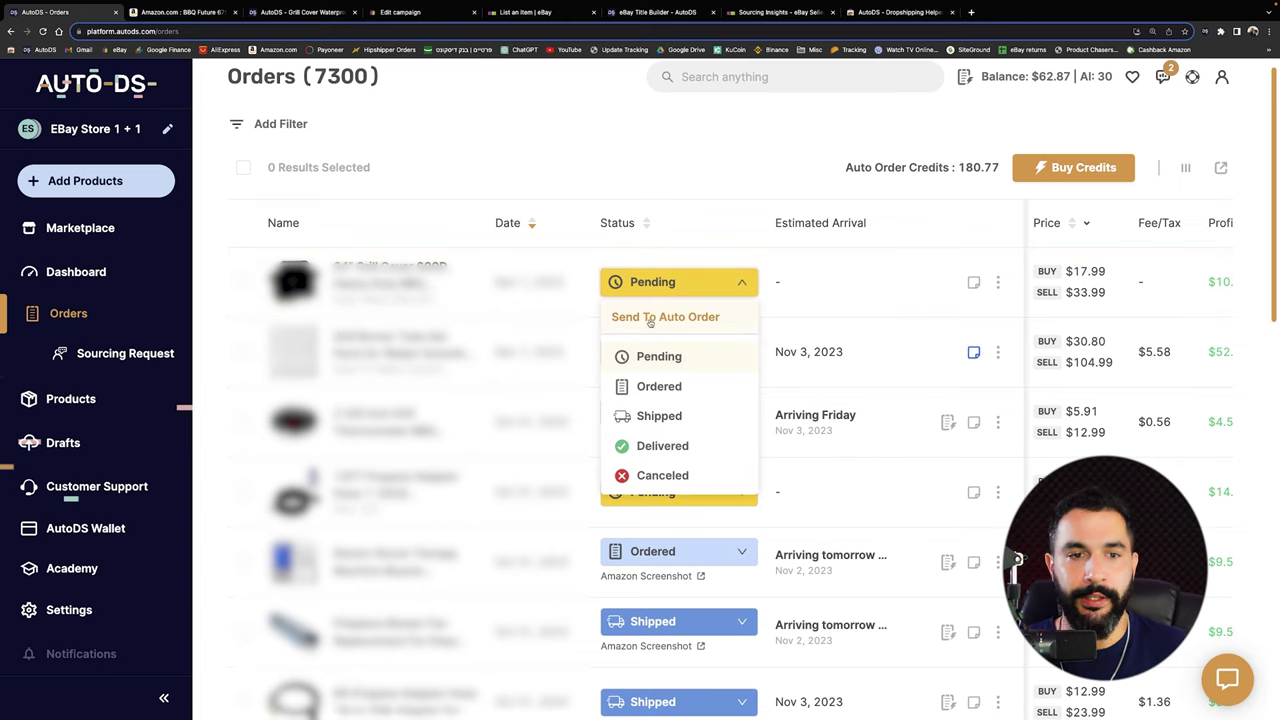
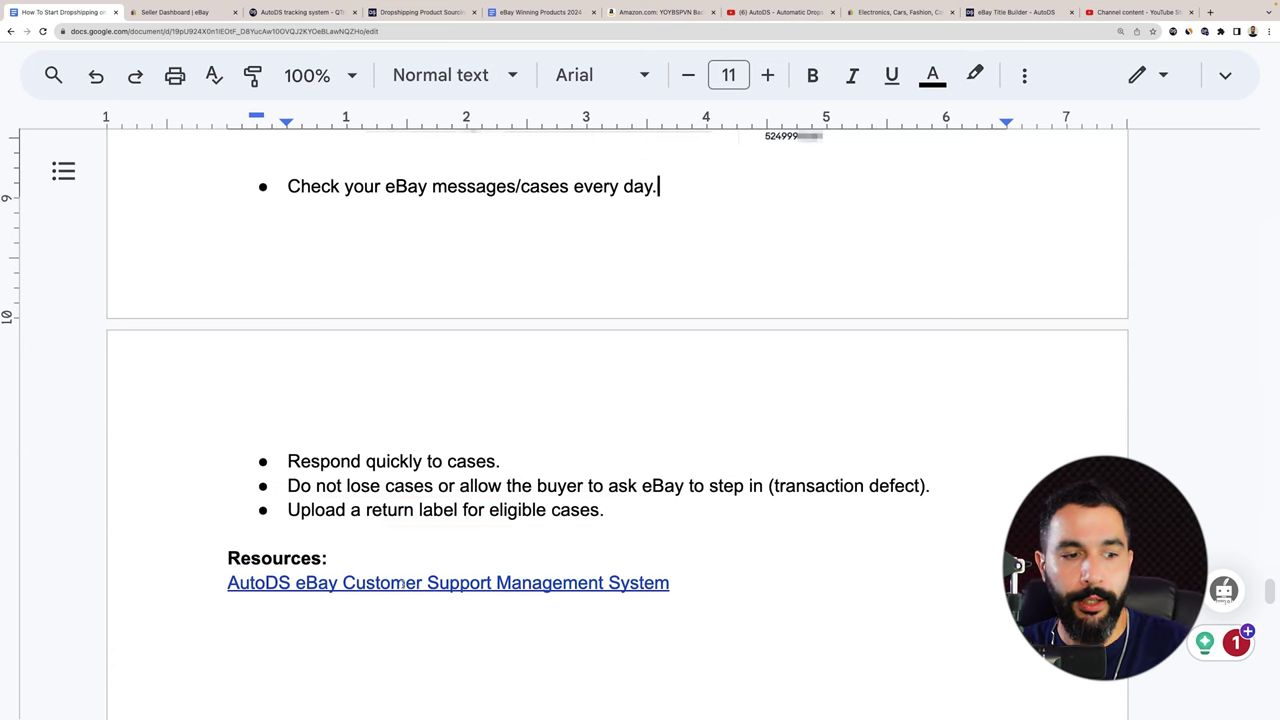
Open the AutoDS eBay Customer Support Management System resource linked in the guide
click(403, 583)
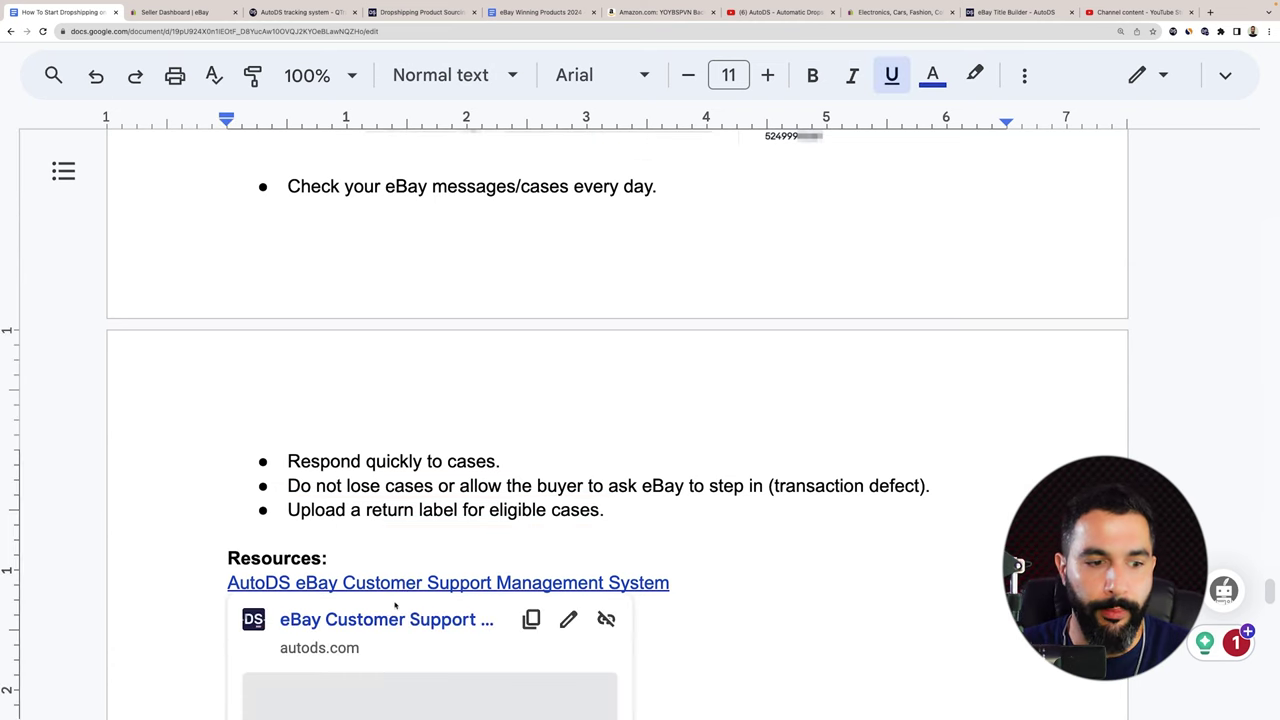
click(393, 619)
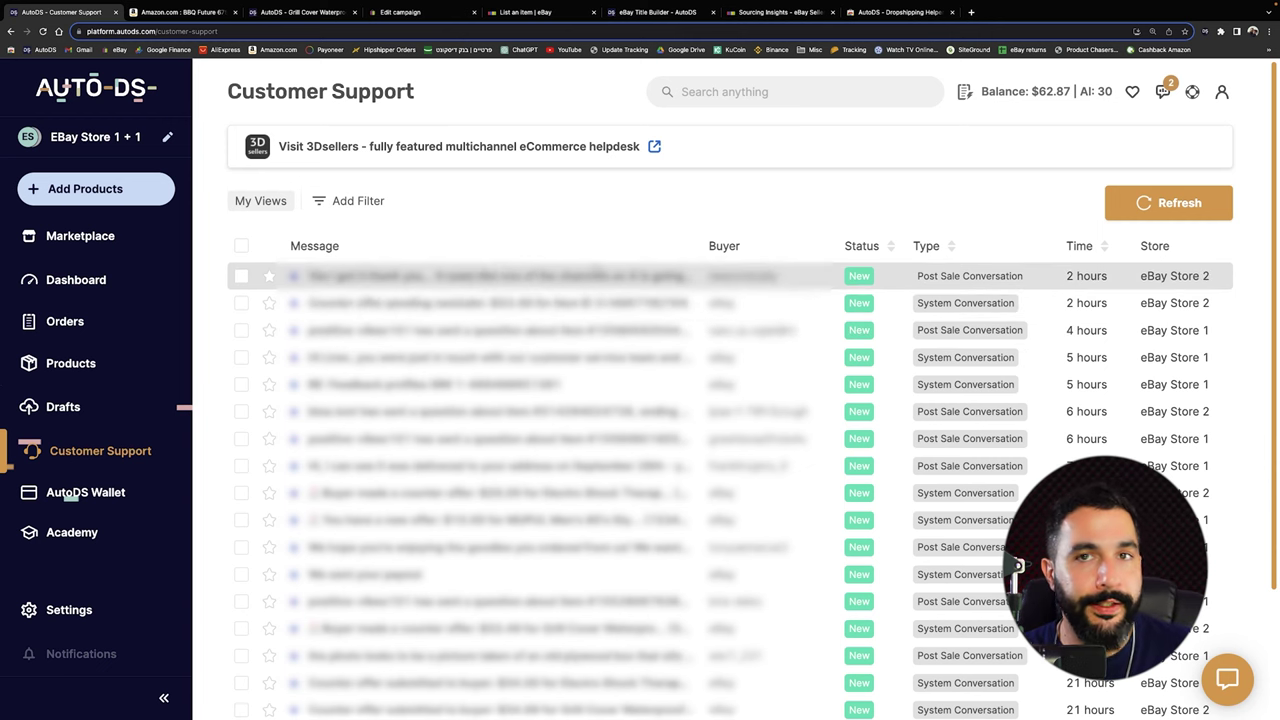
Open the newest post-sale conversation in AutoDS Customer Support and review its latest messages
scroll(730, 400, down, 1)
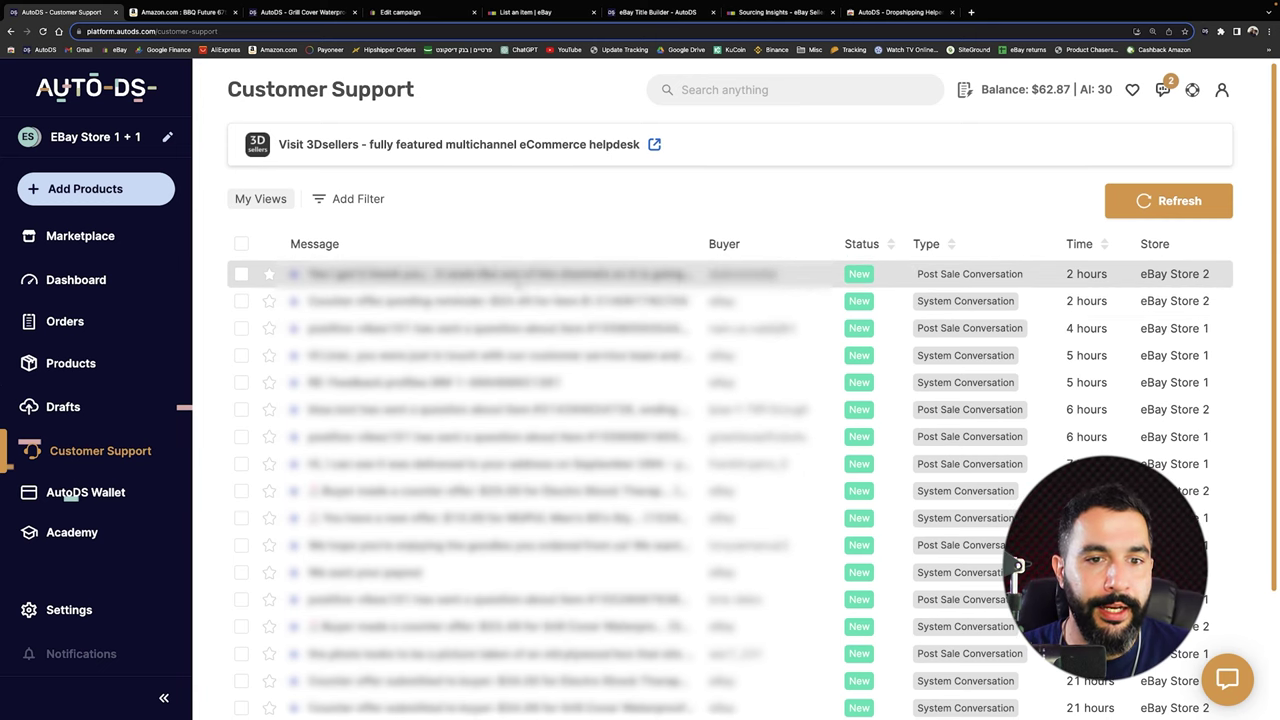
click(400, 273)
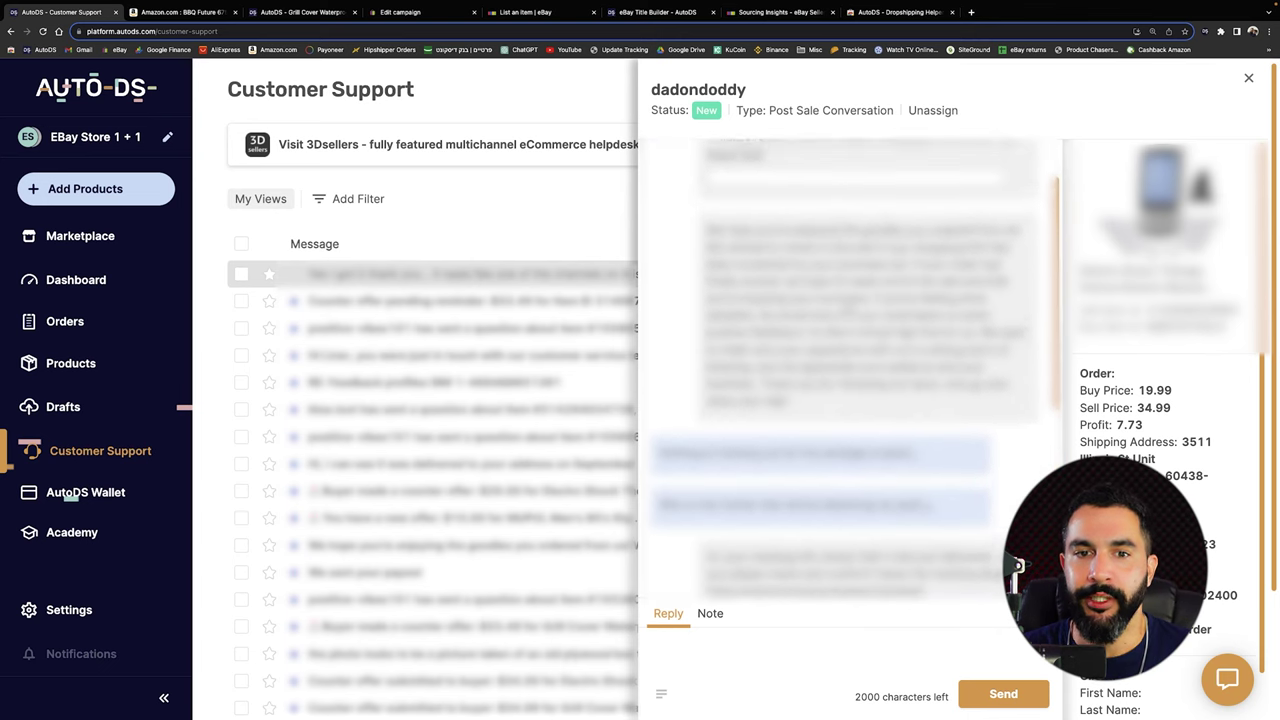
scroll(74, 491, down, 3)
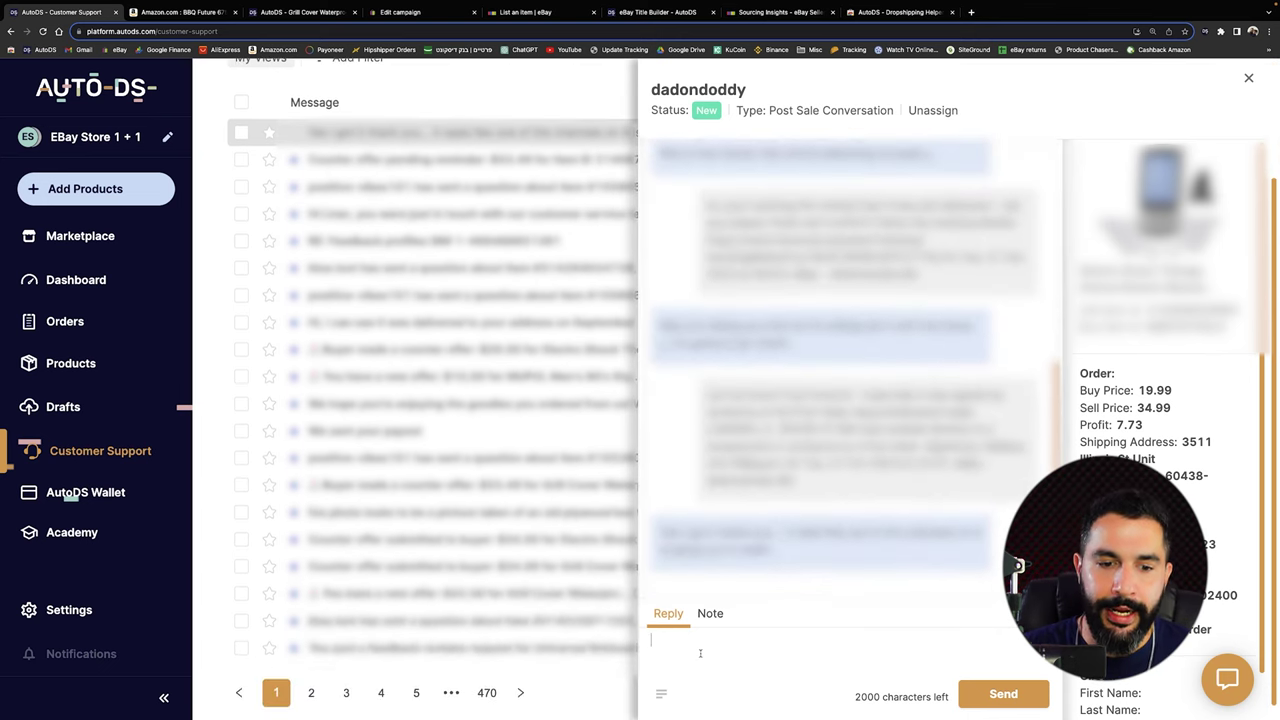
Try out the reply box of the post-sale conversation with the placeholder text "saidjasidsaiud" and clear it
text(saidjasidsaiud)
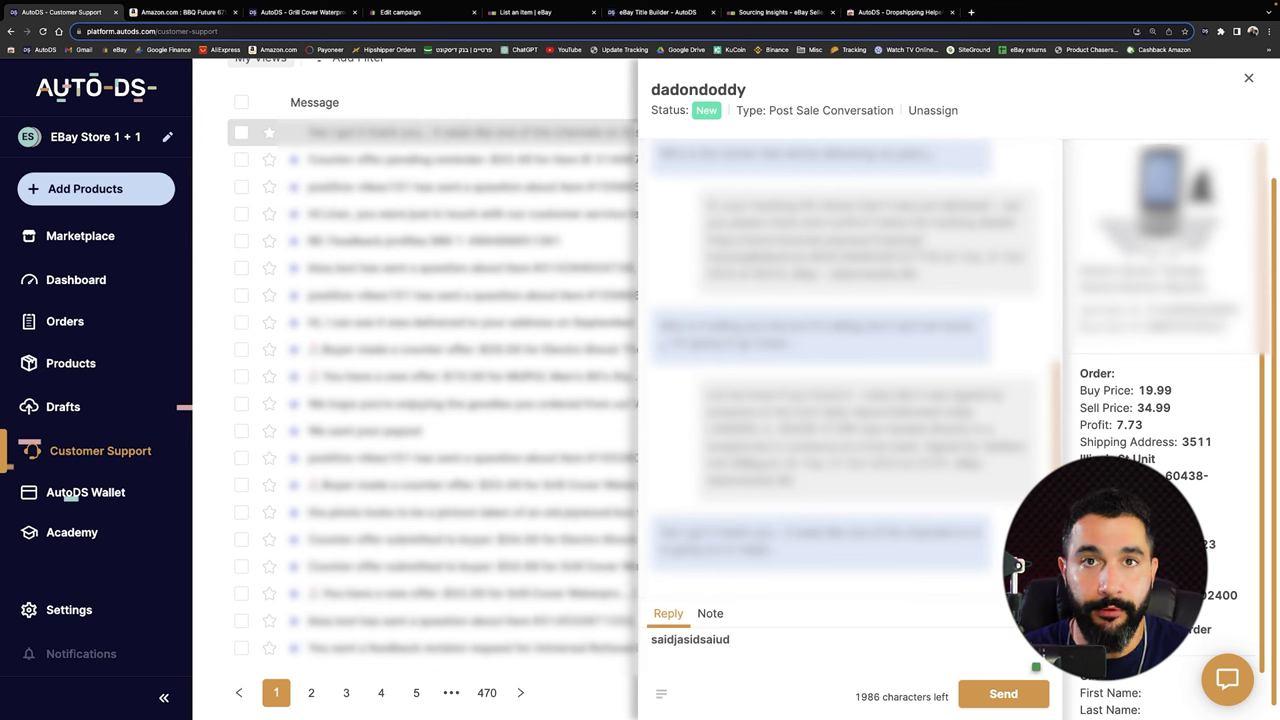
key(BackSpace)
key(BackSpace)
key(BackSpace)
key(BackSpace)
key(BackSpace)
key(BackSpace)
key(BackSpace)
key(BackSpace)
key(BackSpace)
key(BackSpace)
key(BackSpace)
key(BackSpace)
key(BackSpace)
key(BackSpace)
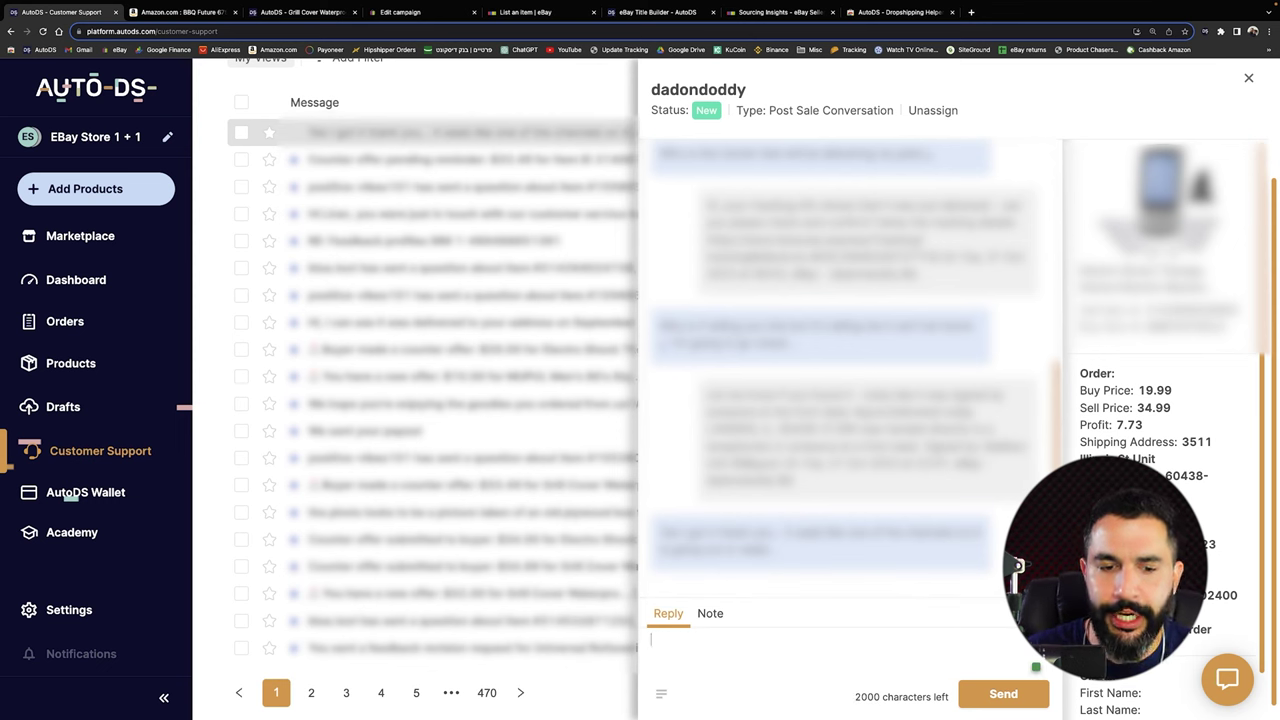
Open the additional reply options in the post-sale conversation
click(662, 694)
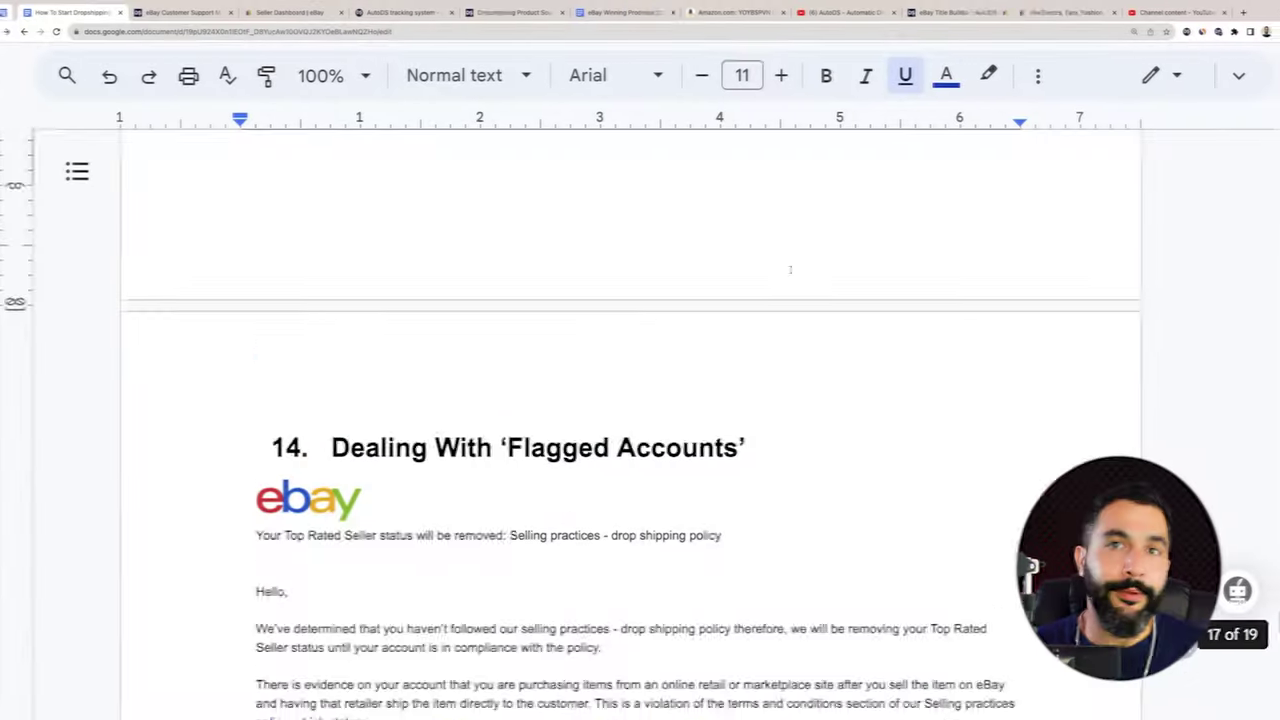
Switch to the Google Docs guide and read the eBay policy notice in section 14, Dealing With 'Flagged Accounts'
scroll(776, 269, down, 3)
scroll(776, 269, down, 2)
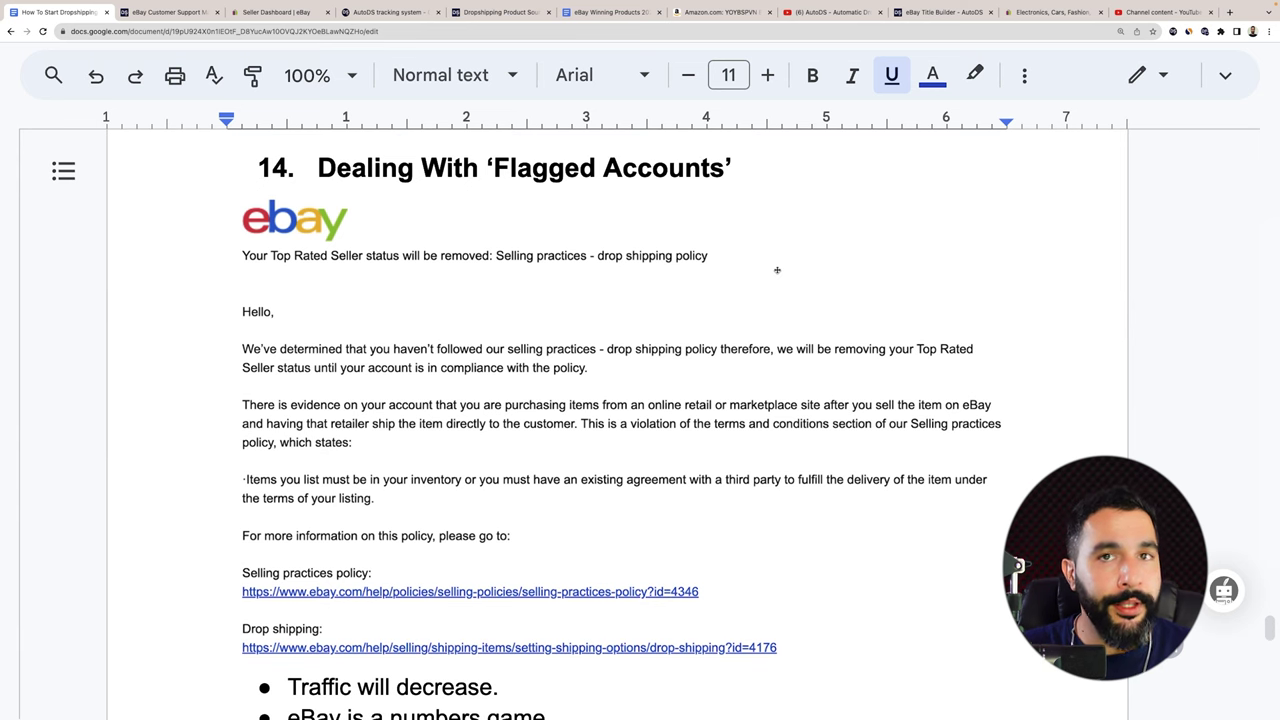
click(435, 275)
click(421, 168)
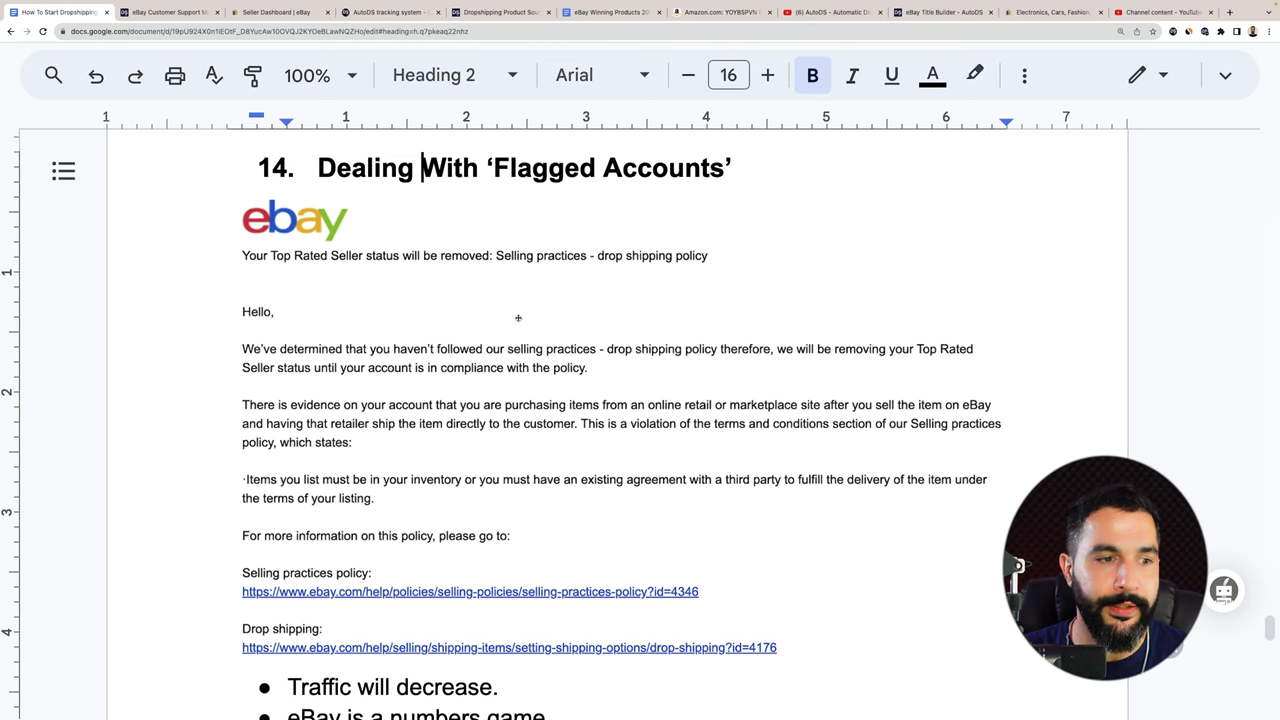
click(411, 355)
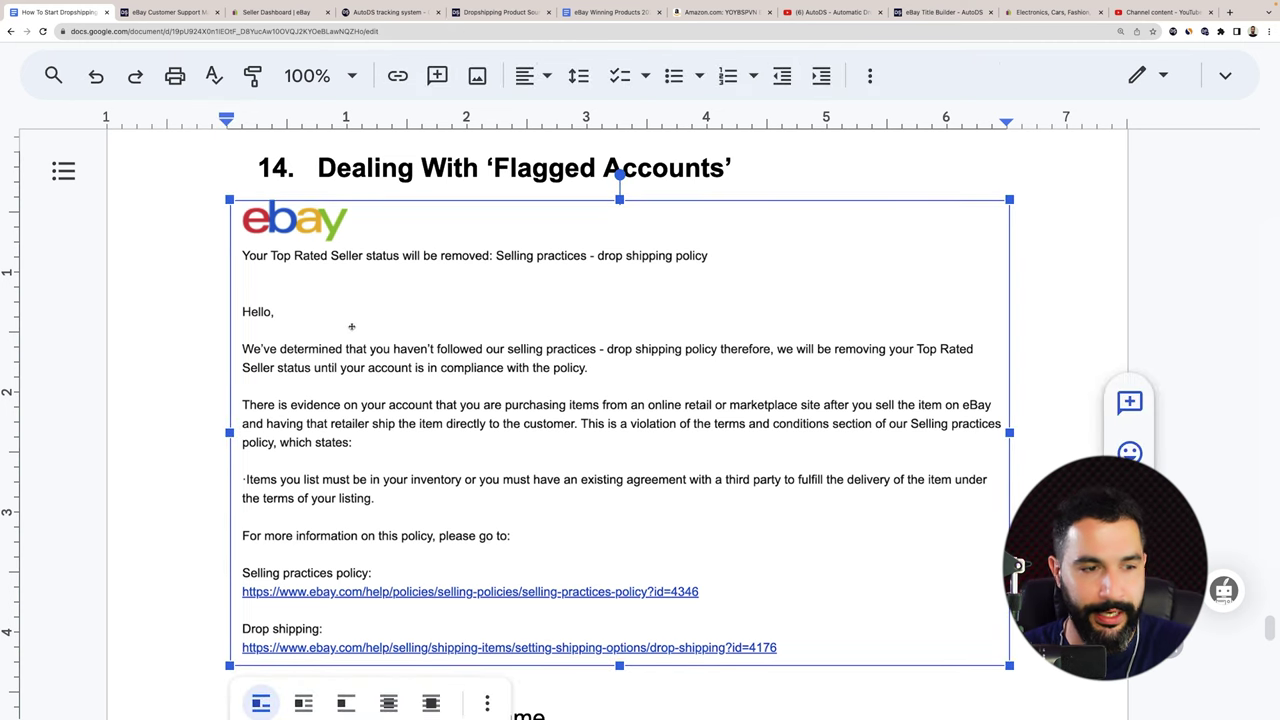
scroll(313, 371, down, 1)
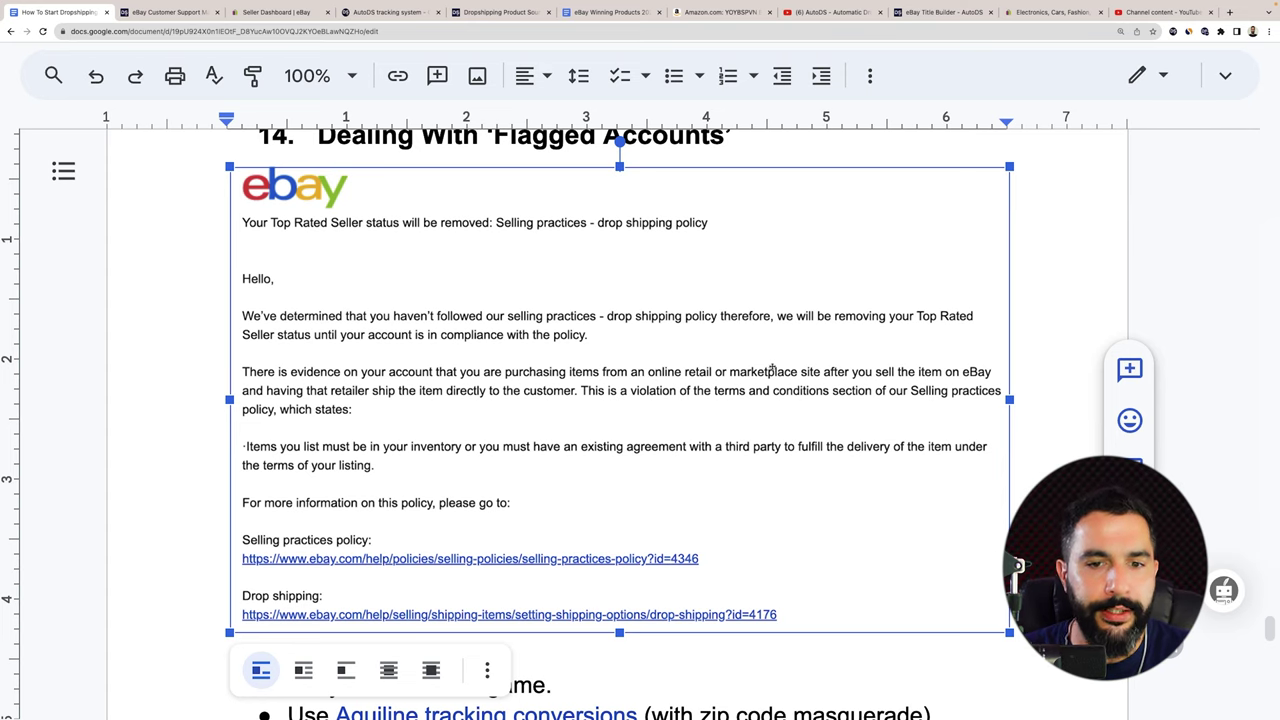
scroll(800, 371, down, 1)
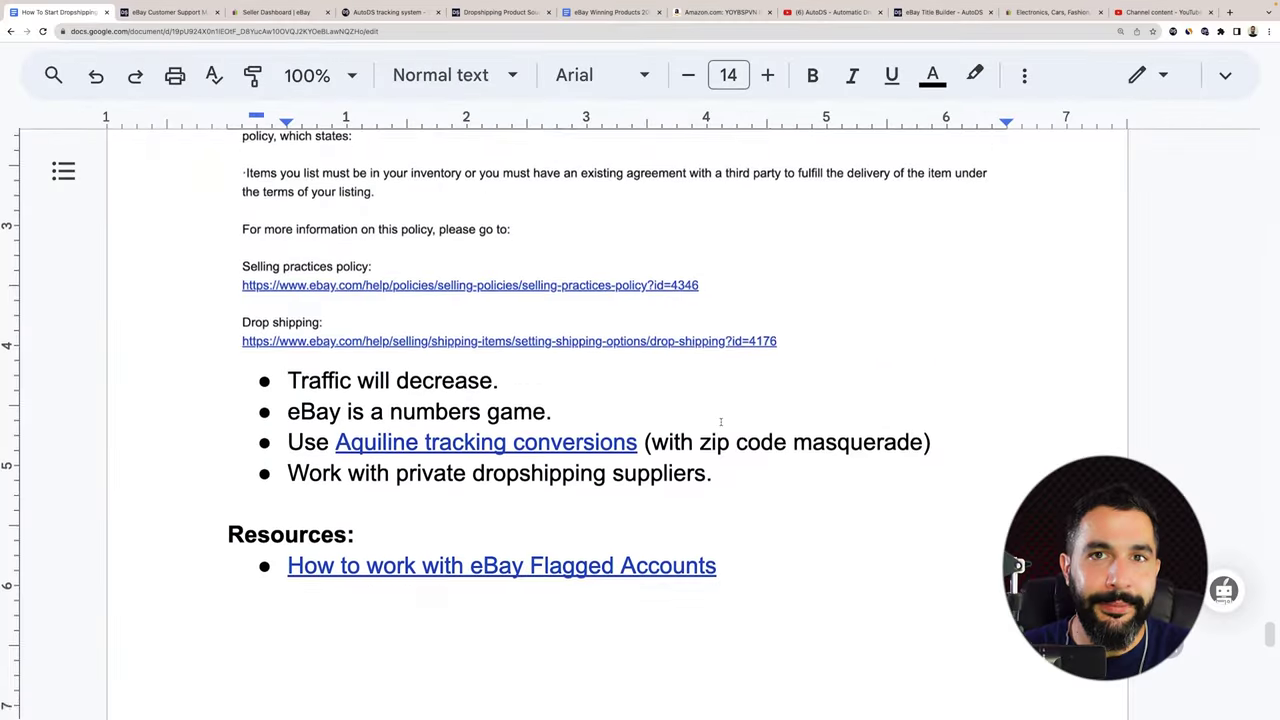
Review the flagged-account tips and preview the resource link How to work with eBay Flagged Accounts
scroll(720, 421, down, 3)
scroll(720, 421, up, 1)
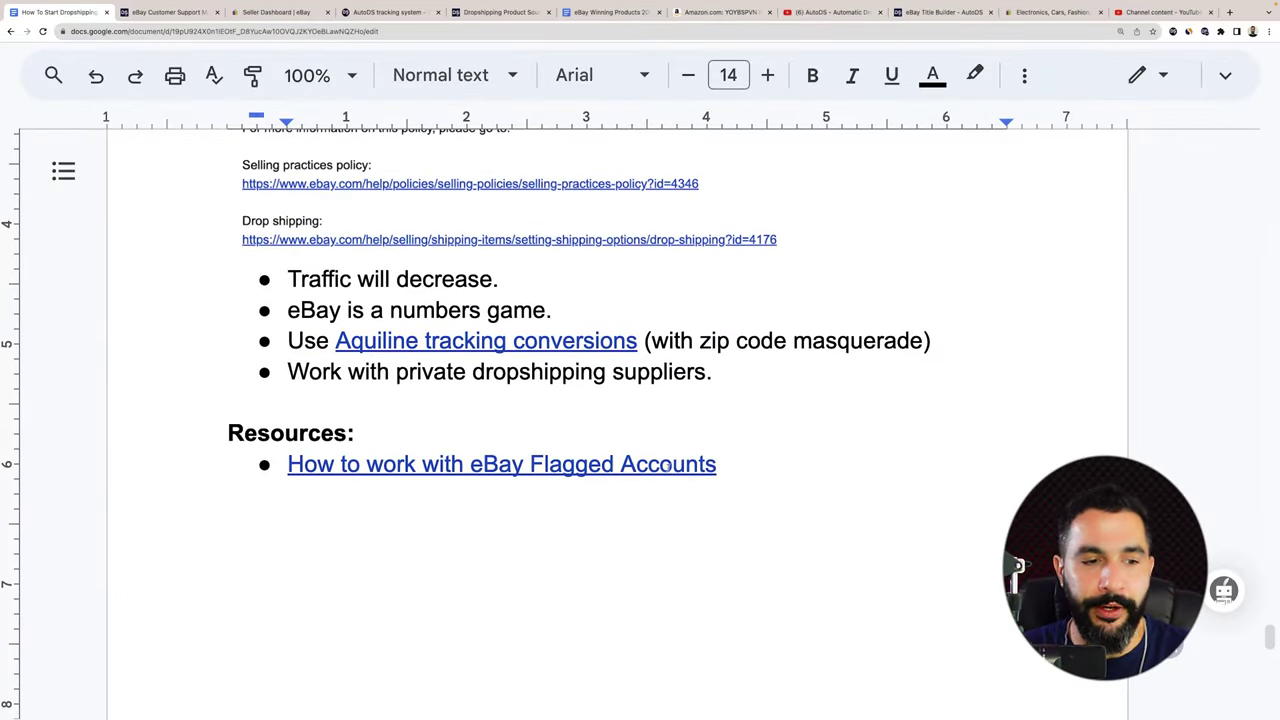
click(433, 460)
key(Home)
key(shift+Left)
click(438, 463)
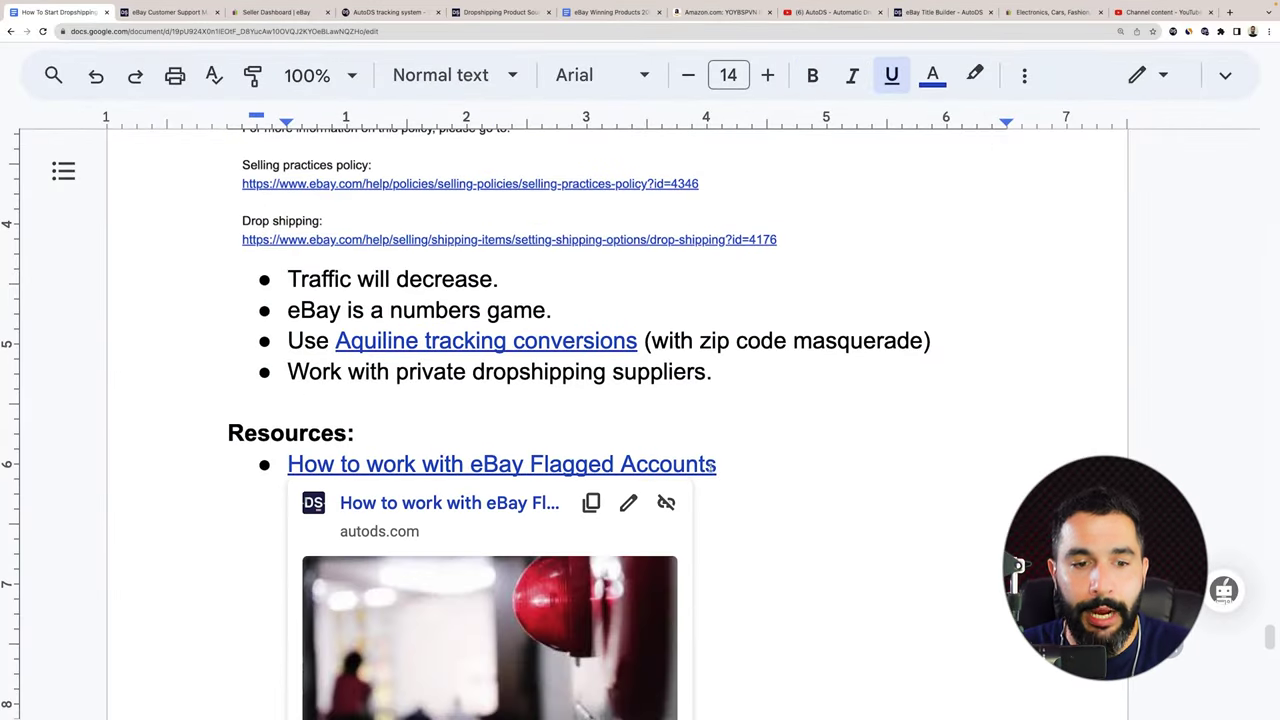
drag(718, 467, 744, 468)
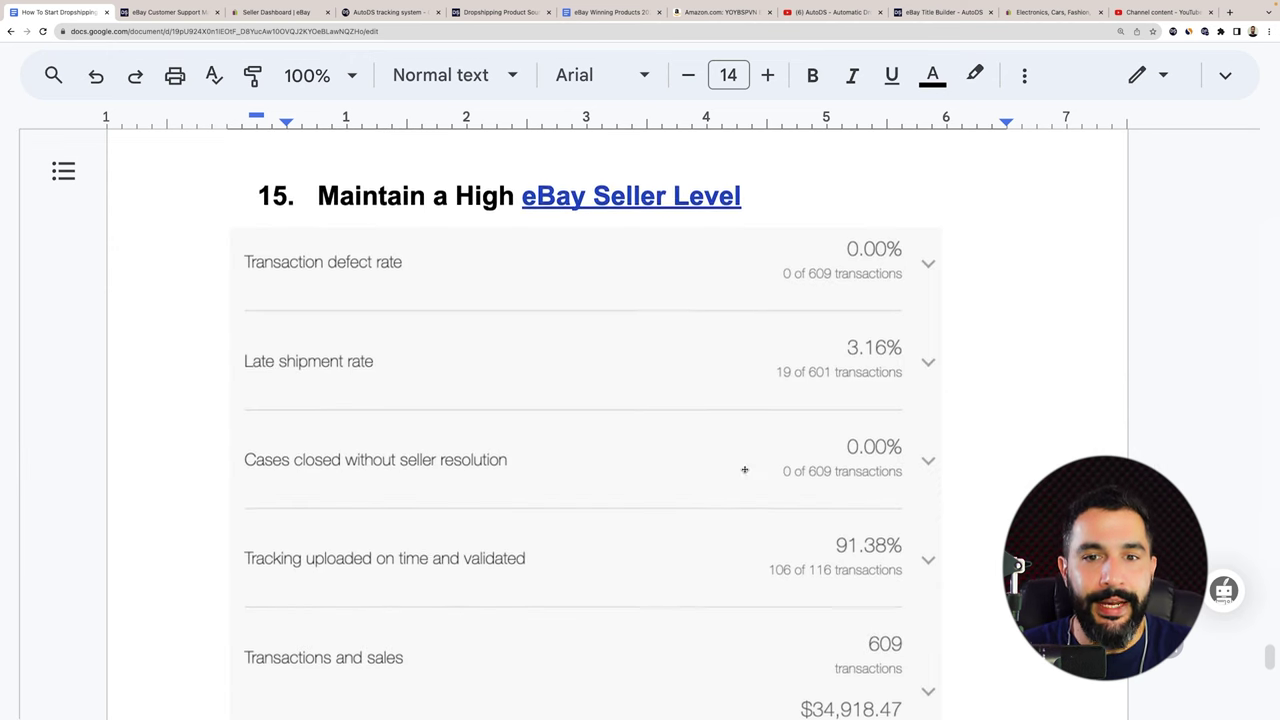
Preview the eBay Seller Level link in section 15 and examine the seller metrics screenshot below it
scroll(682, 283, down, 1)
click(608, 180)
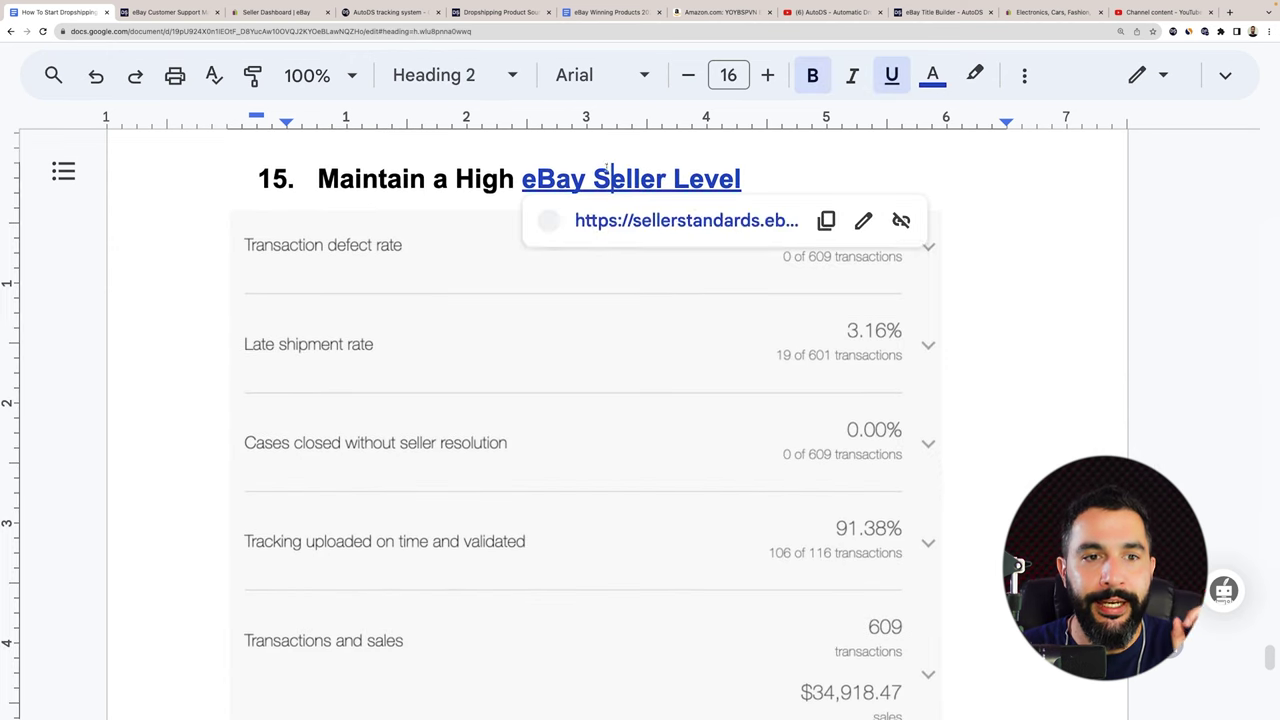
click(824, 172)
scroll(851, 256, down, 2)
scroll(848, 260, up, 1)
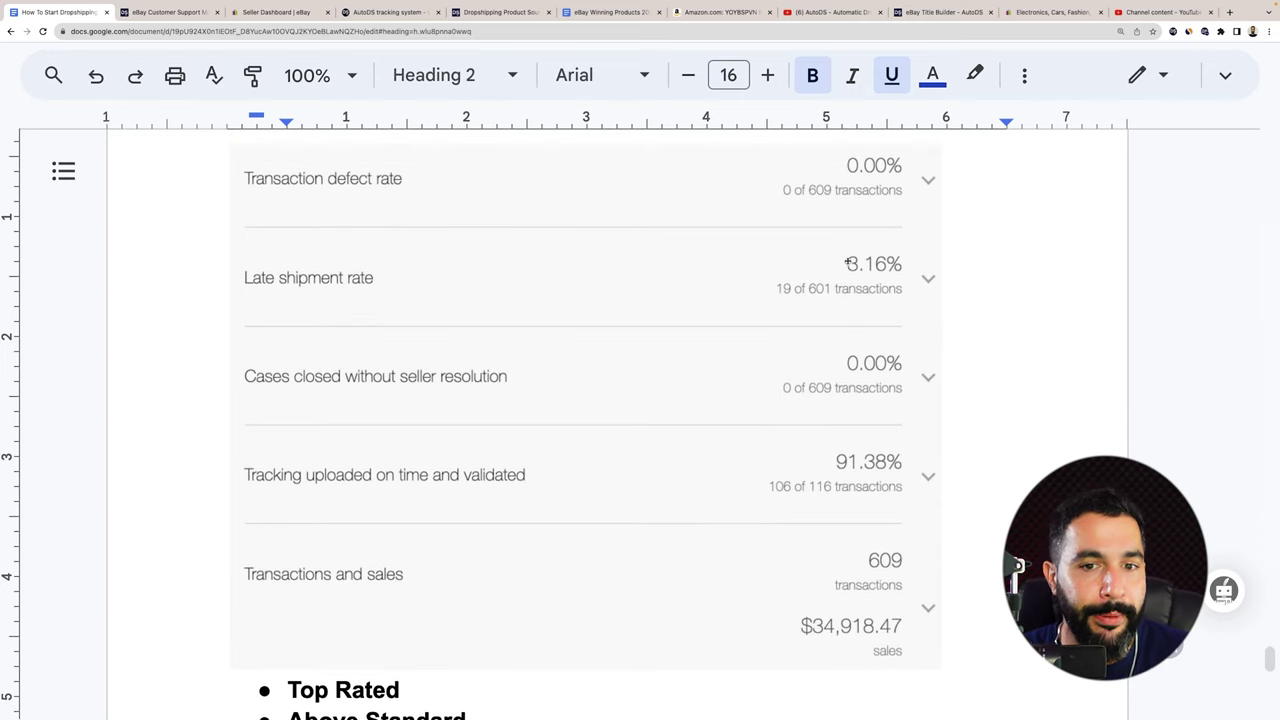
Review the Top Rated, Above Standard and Below Standard seller levels, highlighting the advice about avoiding Below Standard
scroll(620, 268, down, 4)
drag(333, 453, 430, 484)
click(391, 543)
double_click(408, 515)
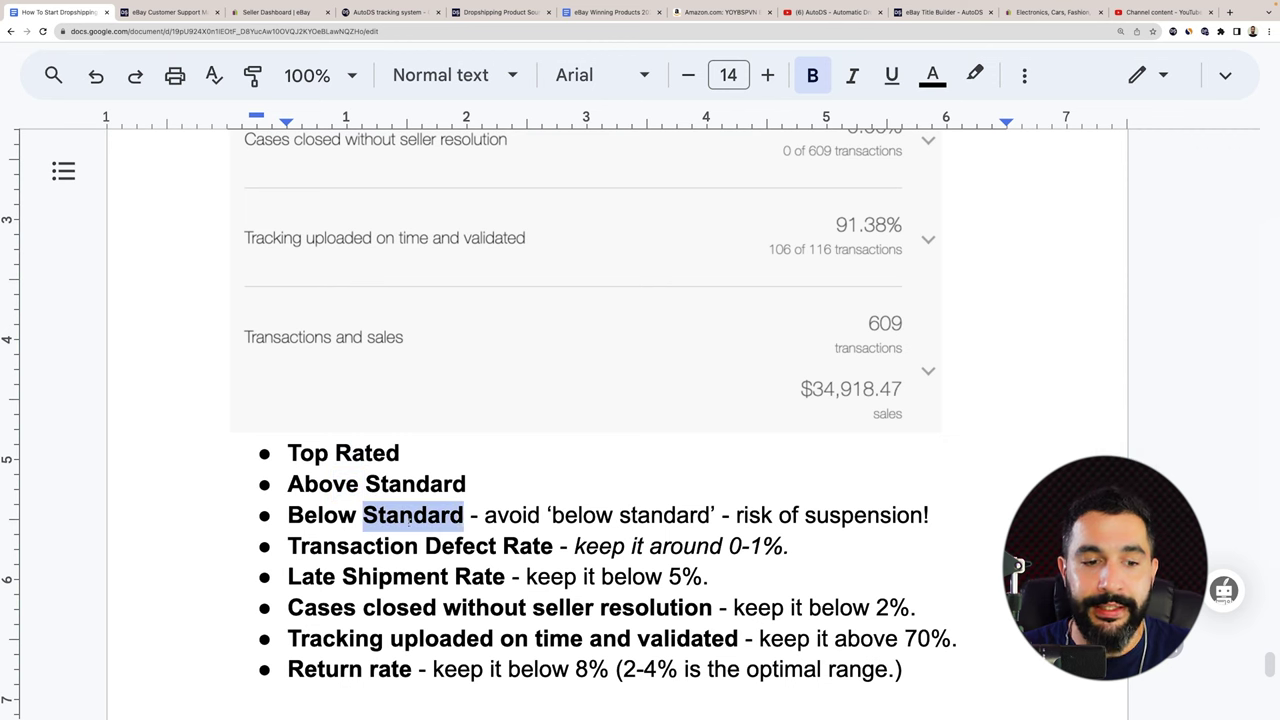
click(750, 515)
click(830, 515)
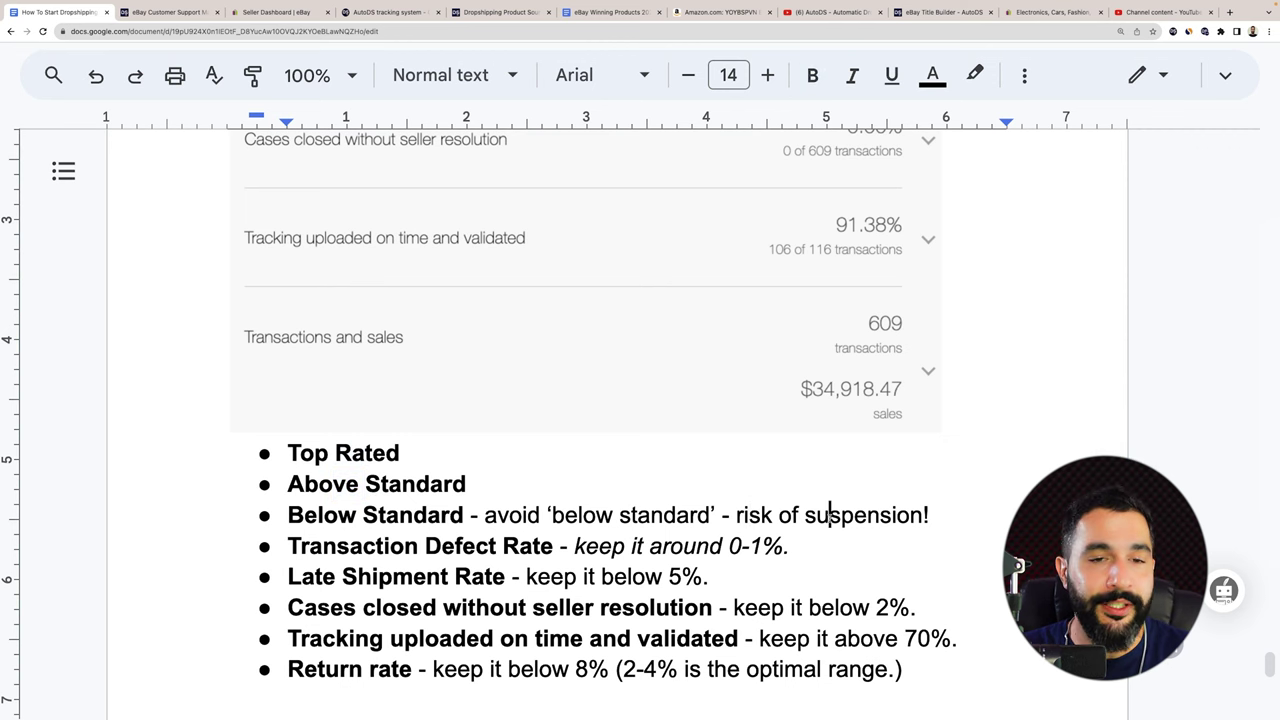
Review the recommended seller metric limits, highlighting Transaction Defect Rate and Cases closed without seller resolution
drag(323, 545, 527, 547)
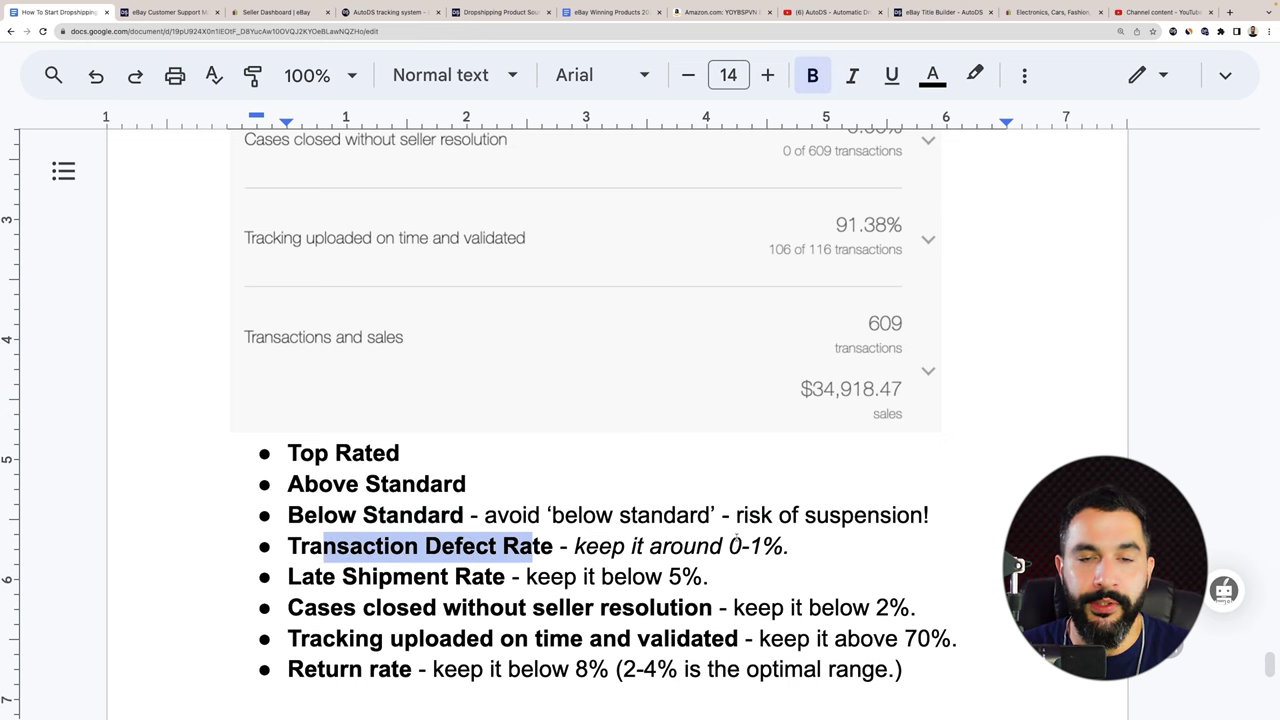
scroll(291, 600, down, 5)
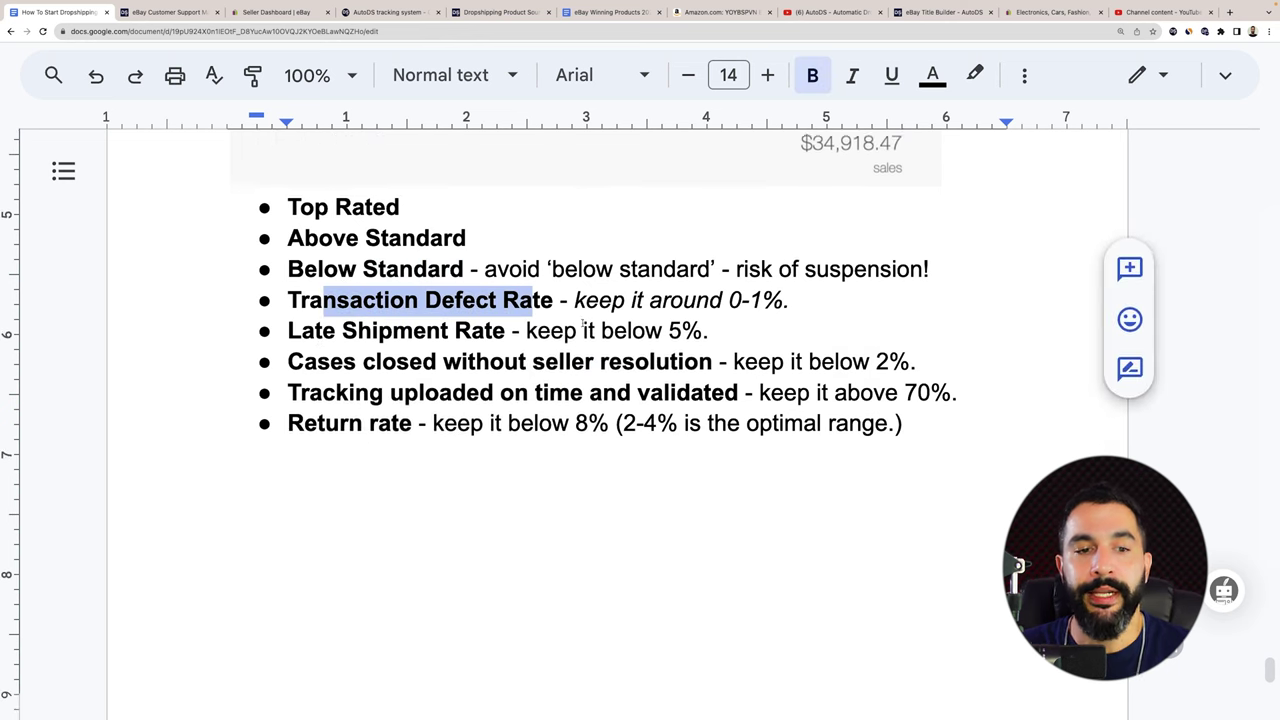
drag(381, 355, 600, 356)
click(601, 355)
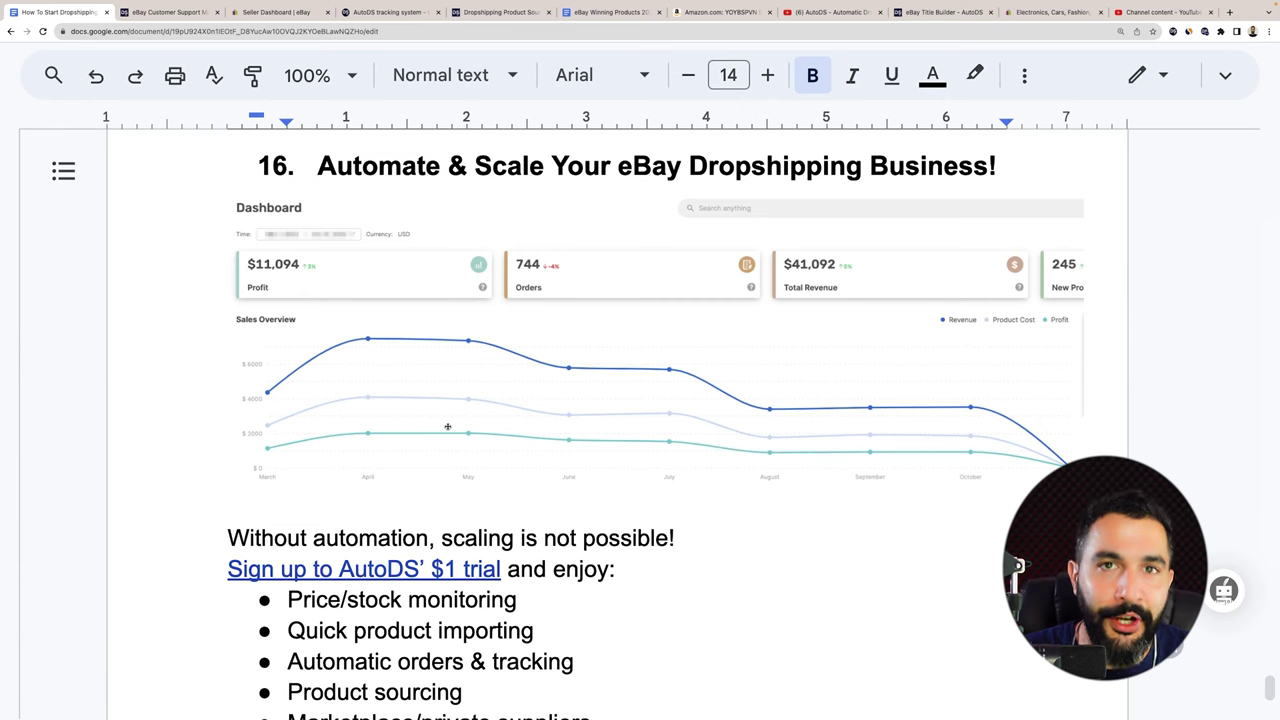
Read the automation and scaling features in section 16 and highlight VA Management
scroll(447, 426, down, 1)
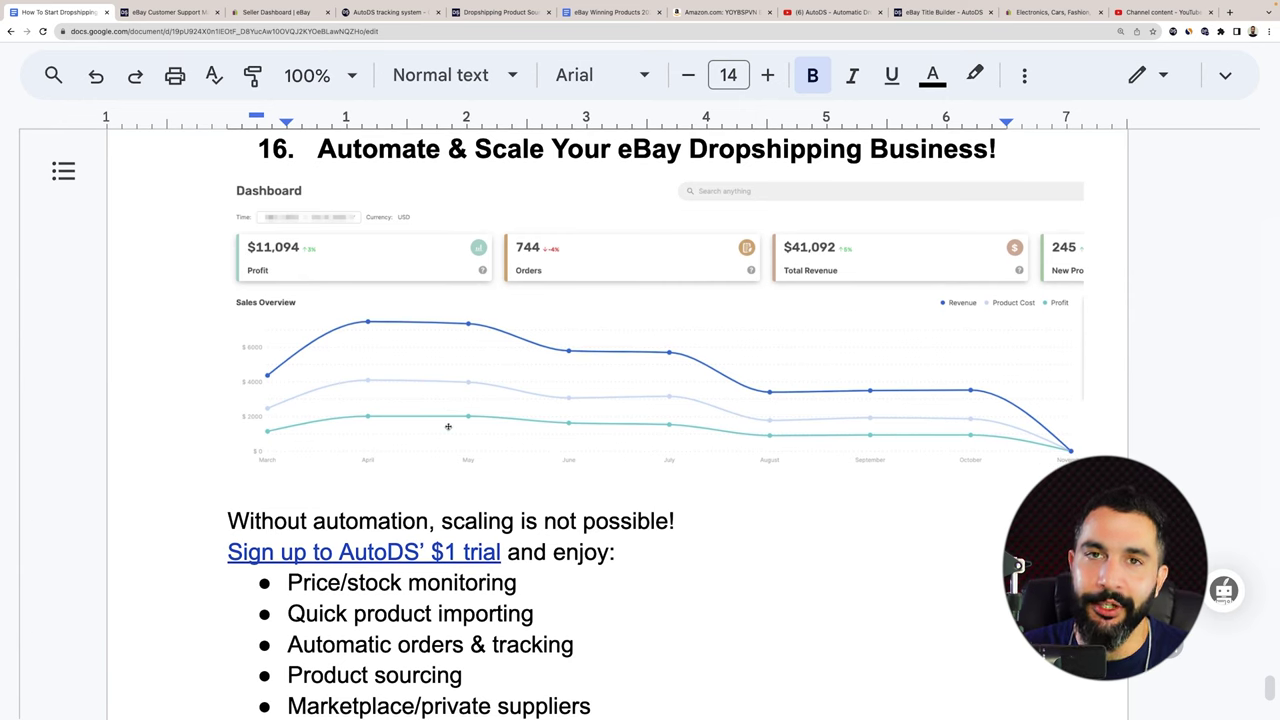
scroll(447, 426, down, 1)
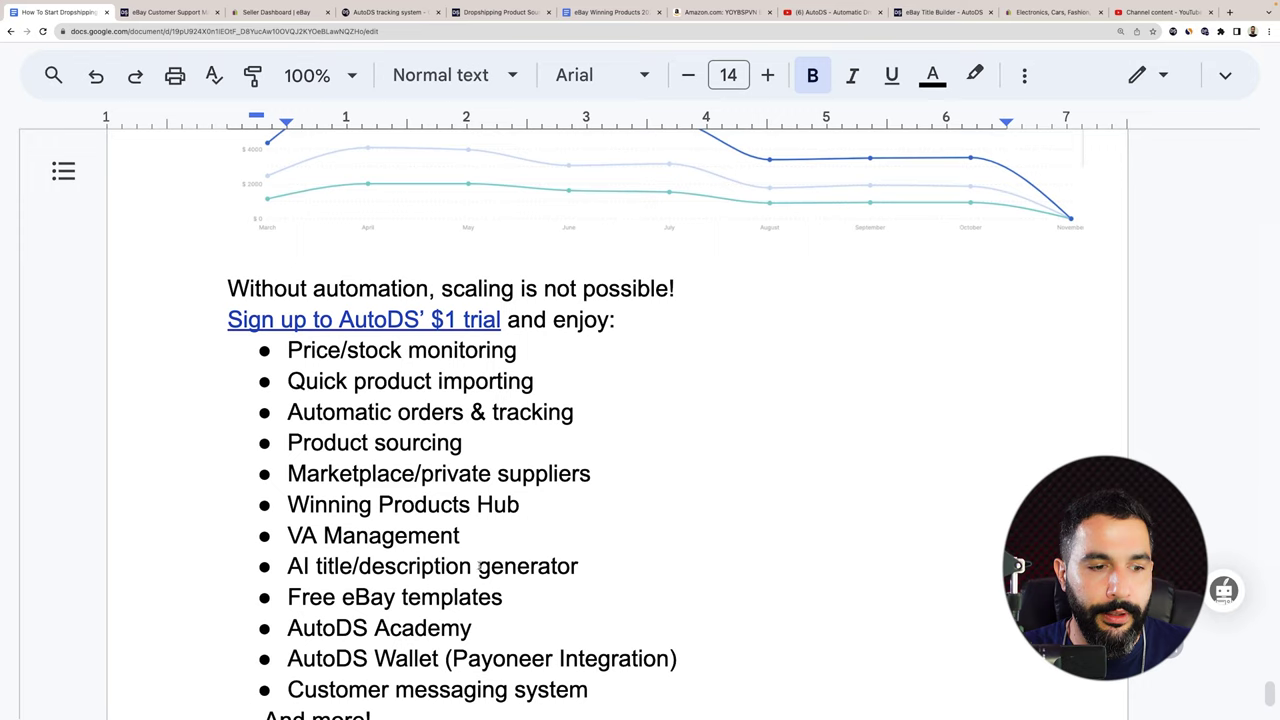
scroll(479, 567, down, 1)
drag(460, 510, 275, 507)
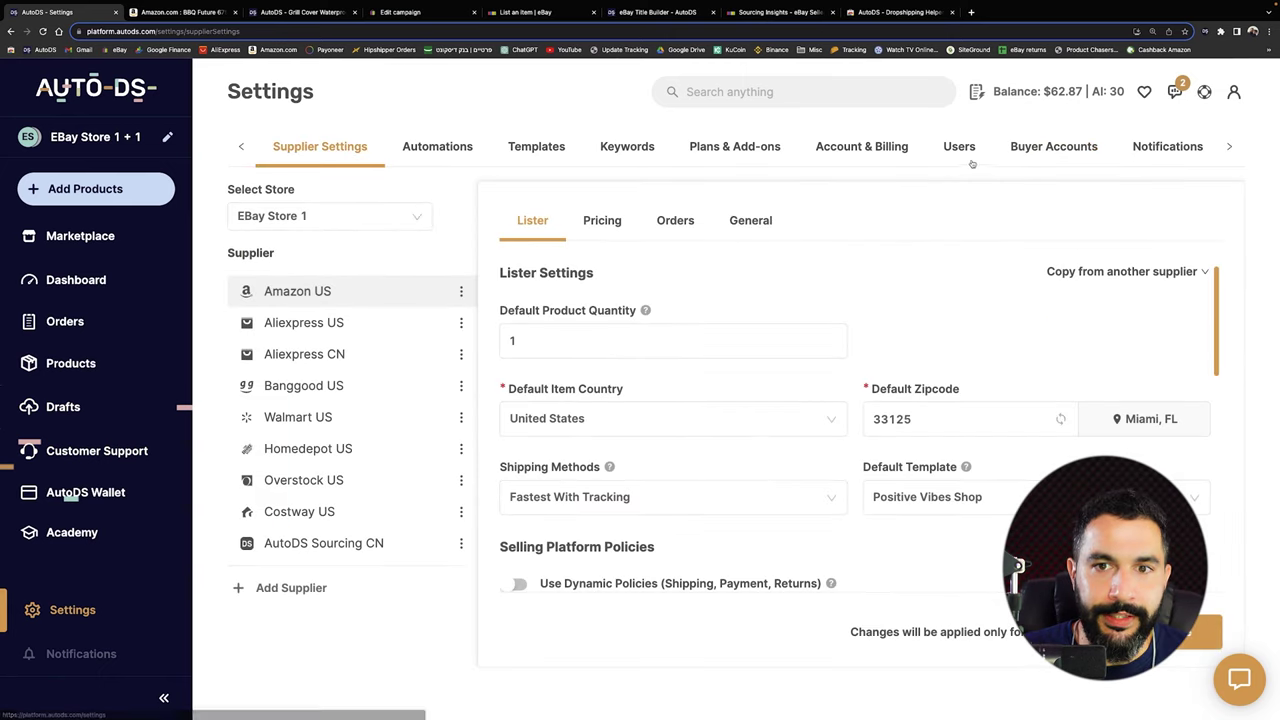
In AutoDS, open the Add User form from the Users settings and review its store and privilege options
click(955, 147)
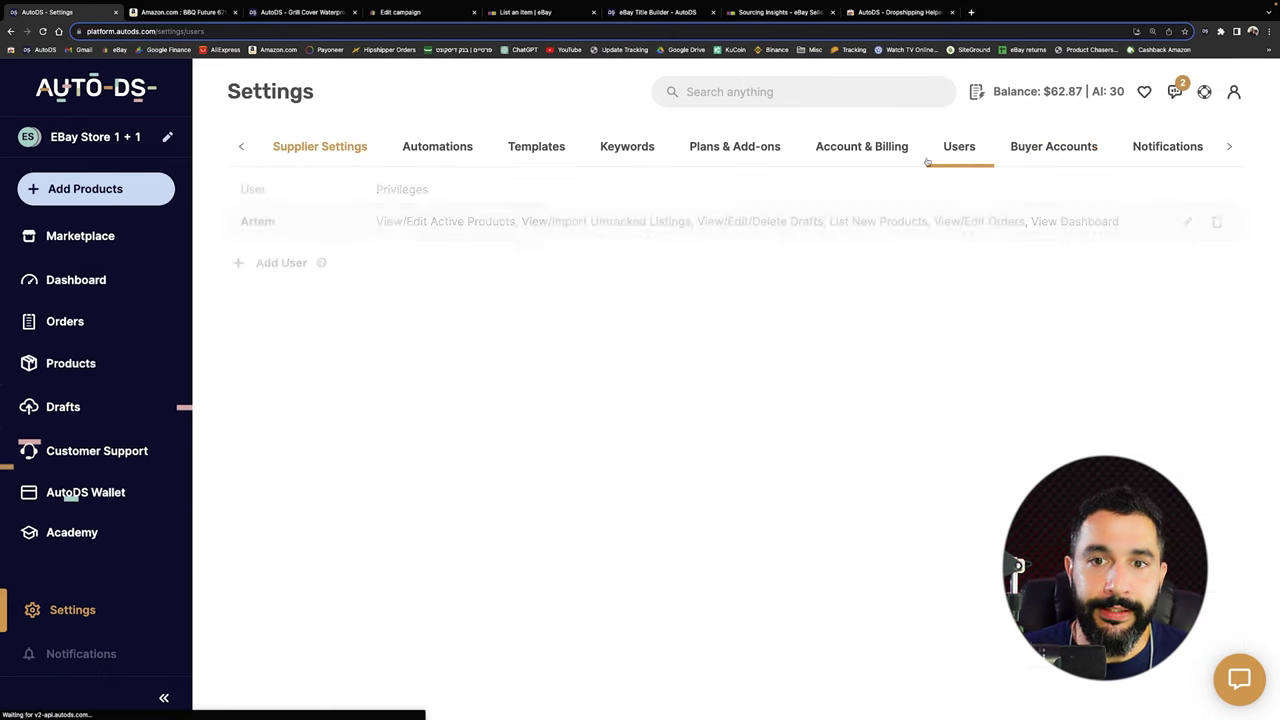
click(285, 262)
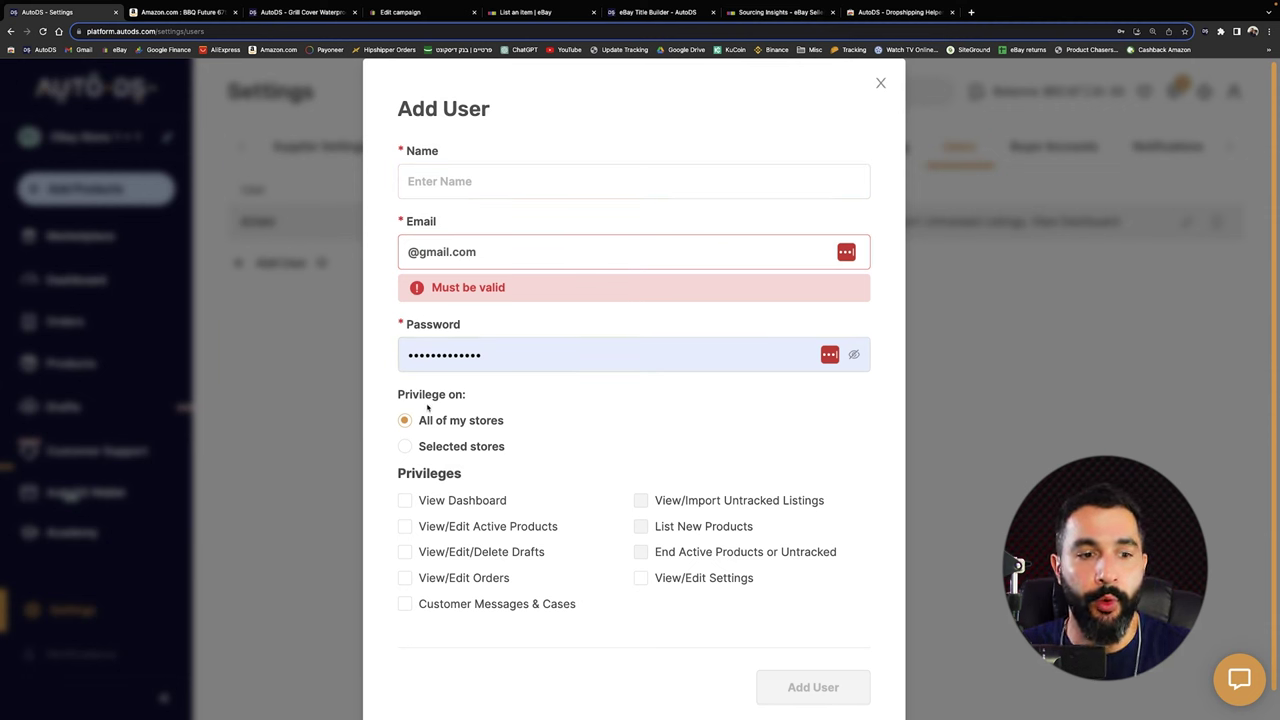
scroll(443, 497, down, 1)
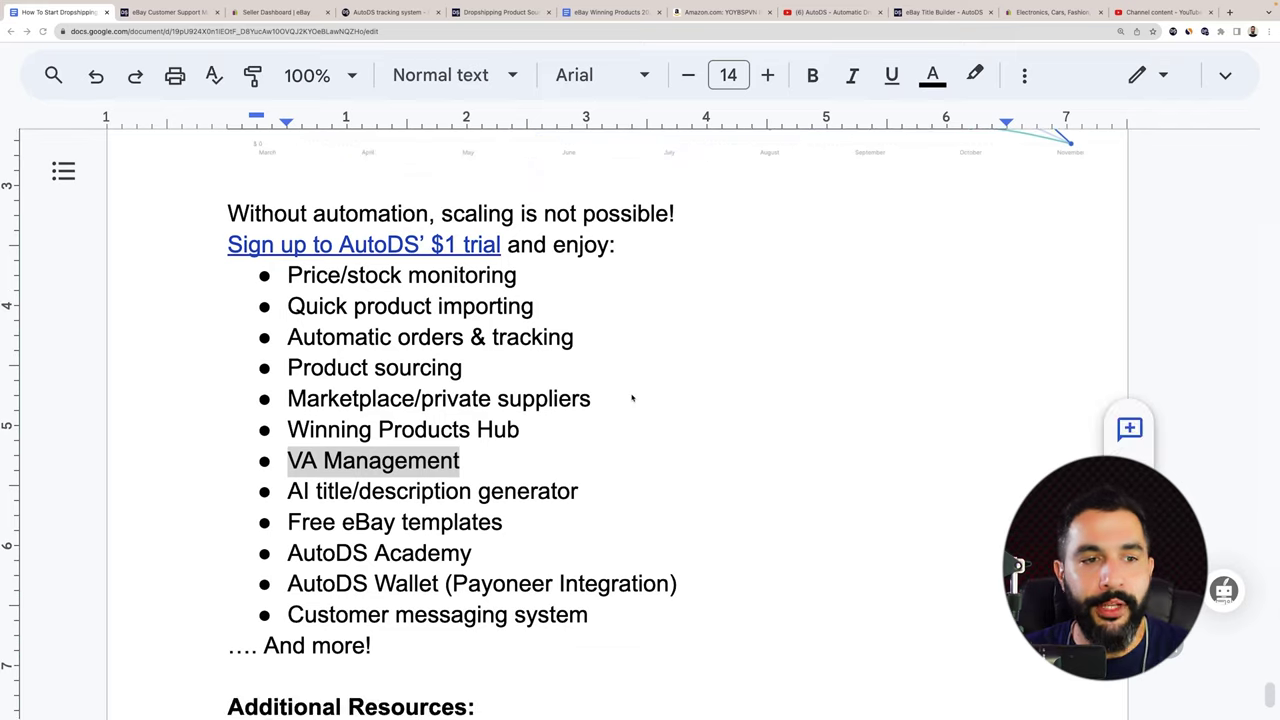
Return to the guide's AutoDS feature list and highlight the AutoDS Academy item
click(572, 292)
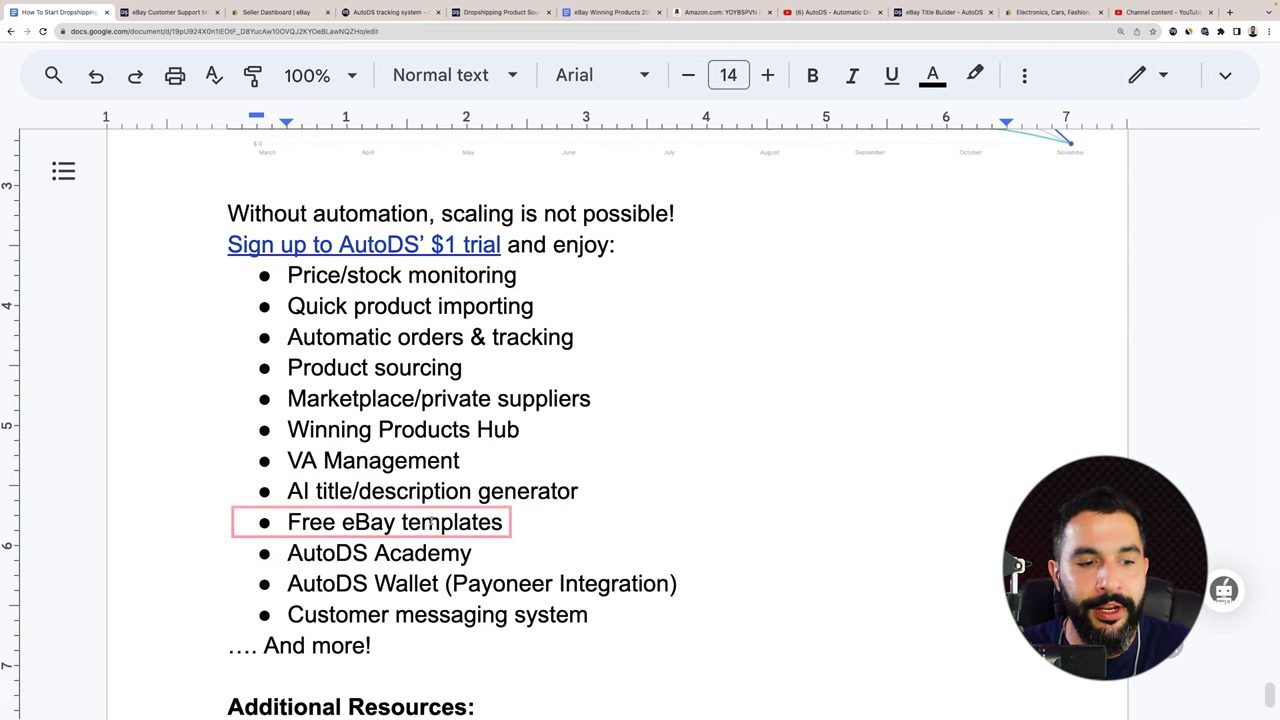
scroll(504, 482, down, 2)
drag(504, 482, 256, 470)
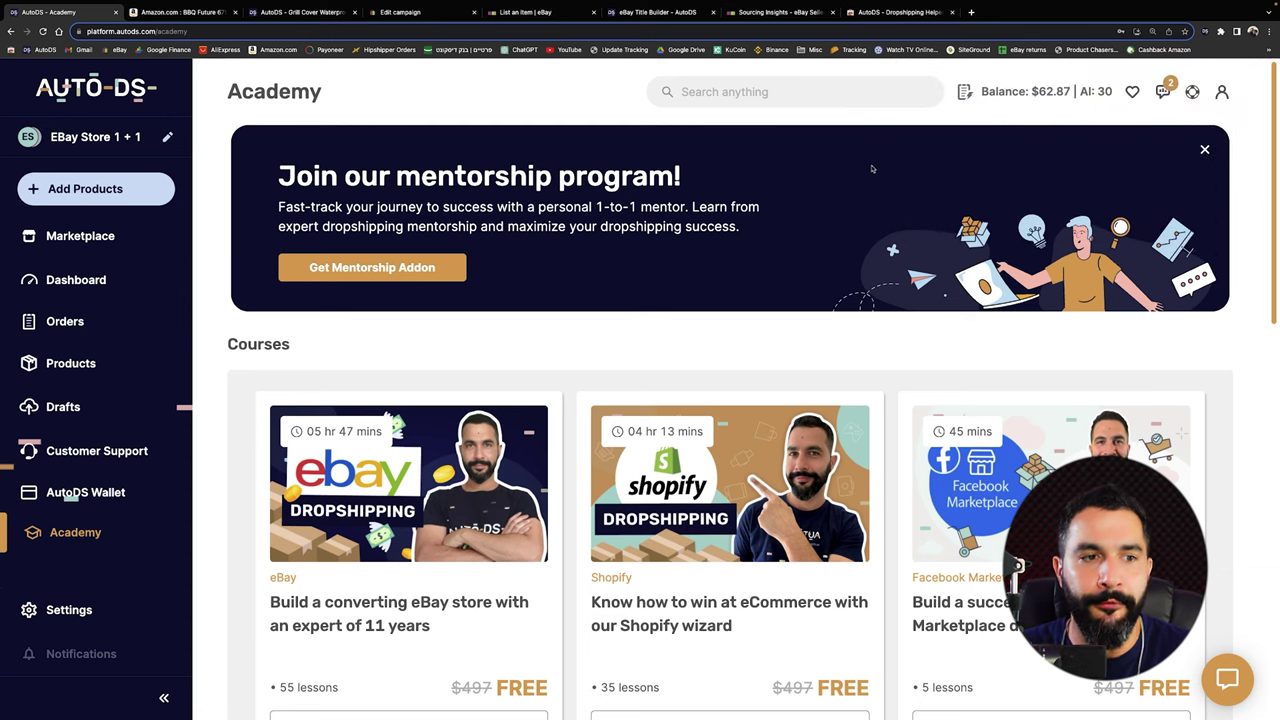
Browse the free courses and the popular eBay videos in the AutoDS Academy
scroll(567, 190, down, 5)
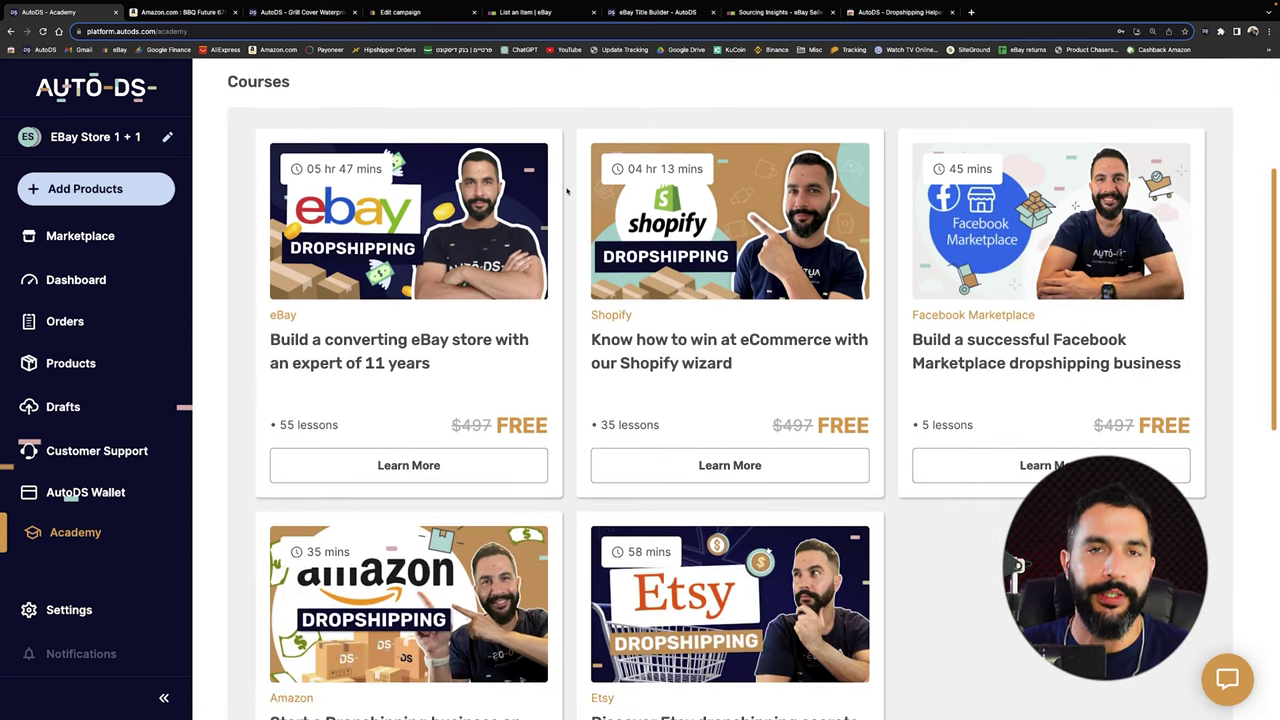
scroll(567, 190, down, 8)
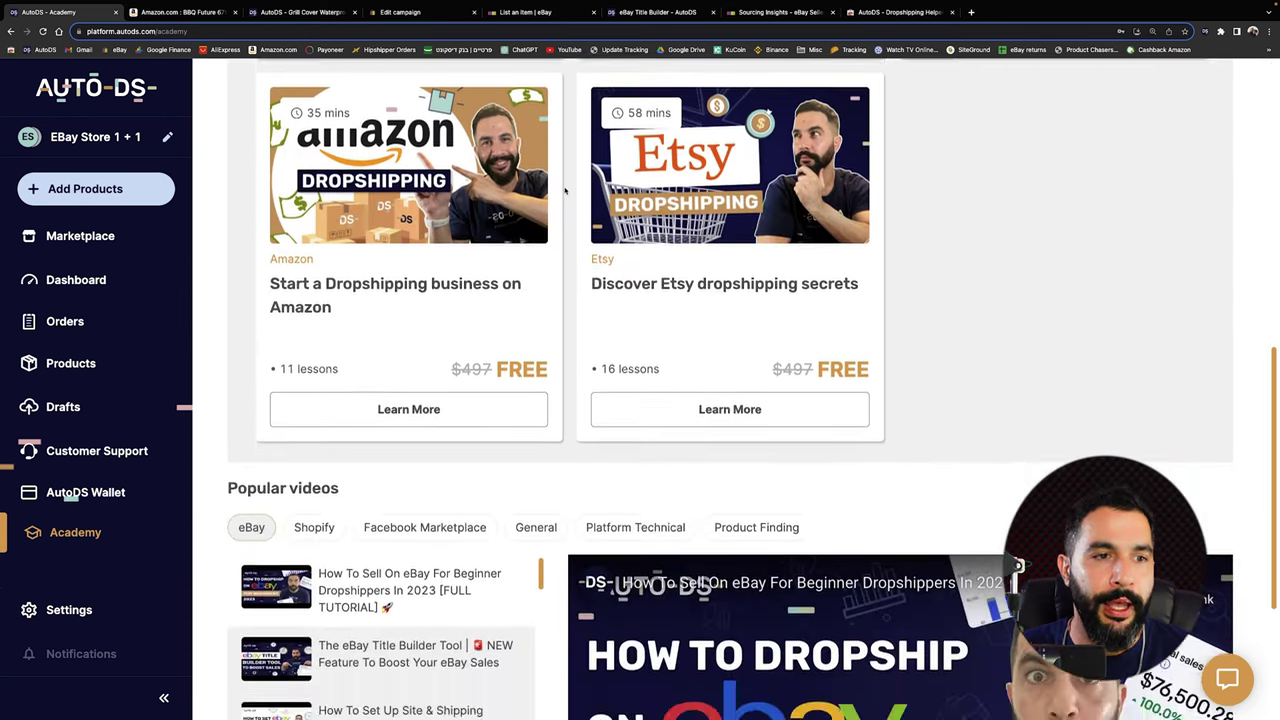
scroll(563, 192, down, 3)
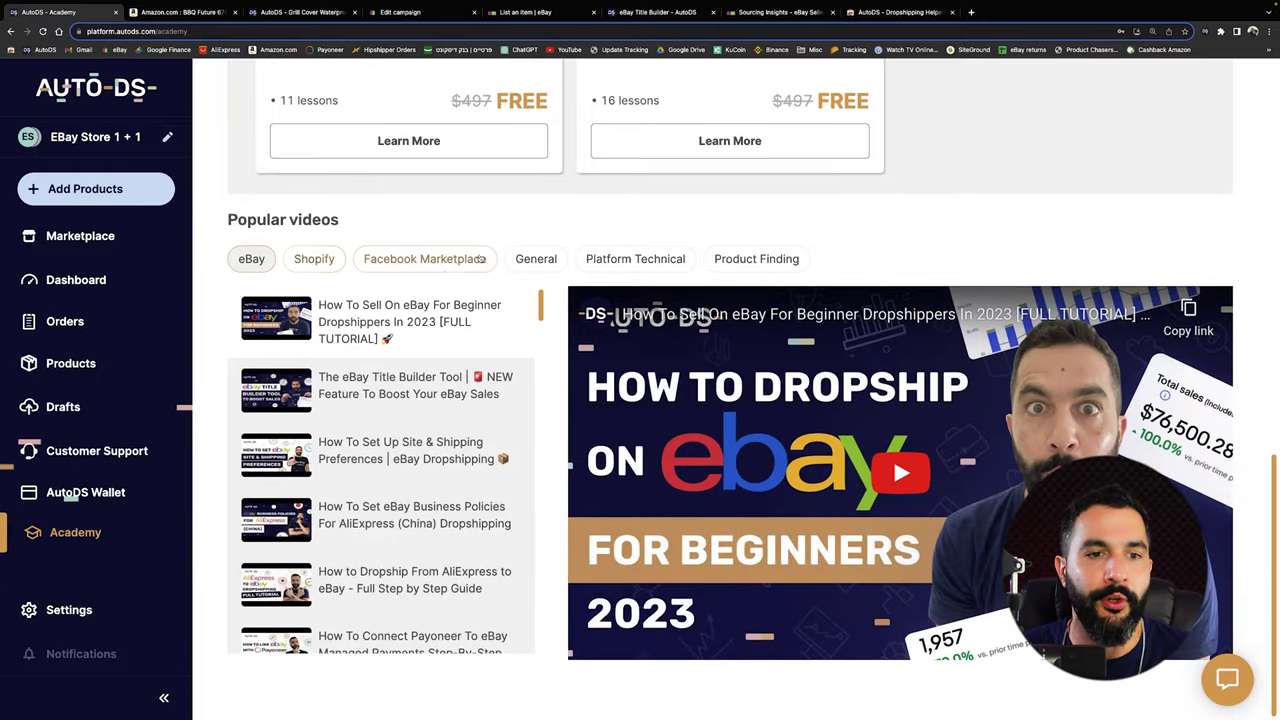
scroll(345, 310, down, 5)
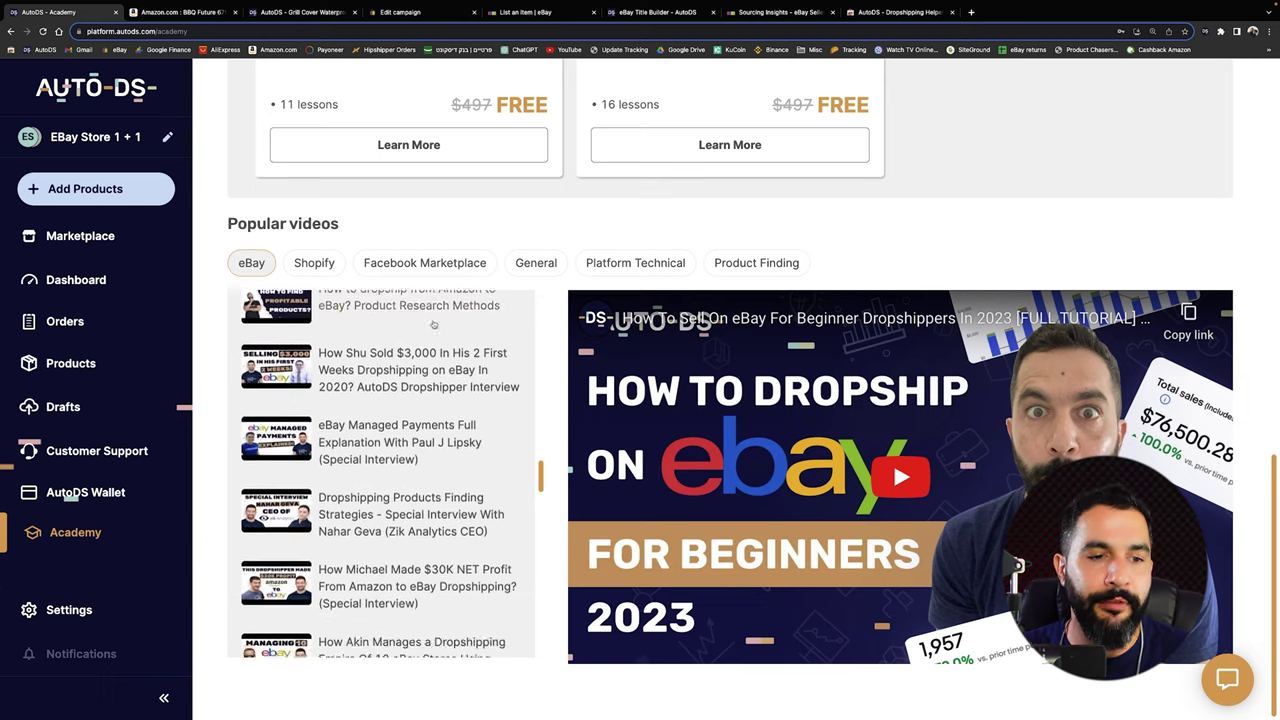
scroll(432, 325, down, 10)
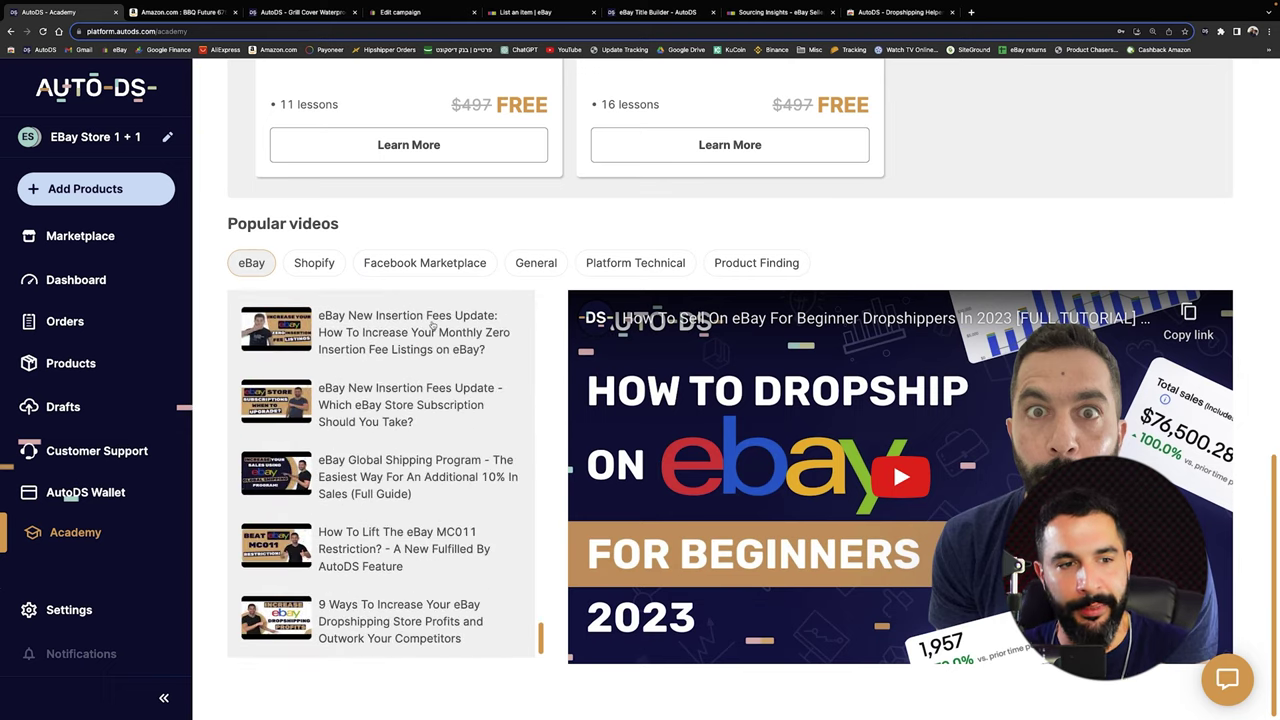
Go back to the Academy courses and open the eBay dropshipping course, Build a converting eBay store
scroll(492, 245, up, 5)
scroll(492, 245, up, 3)
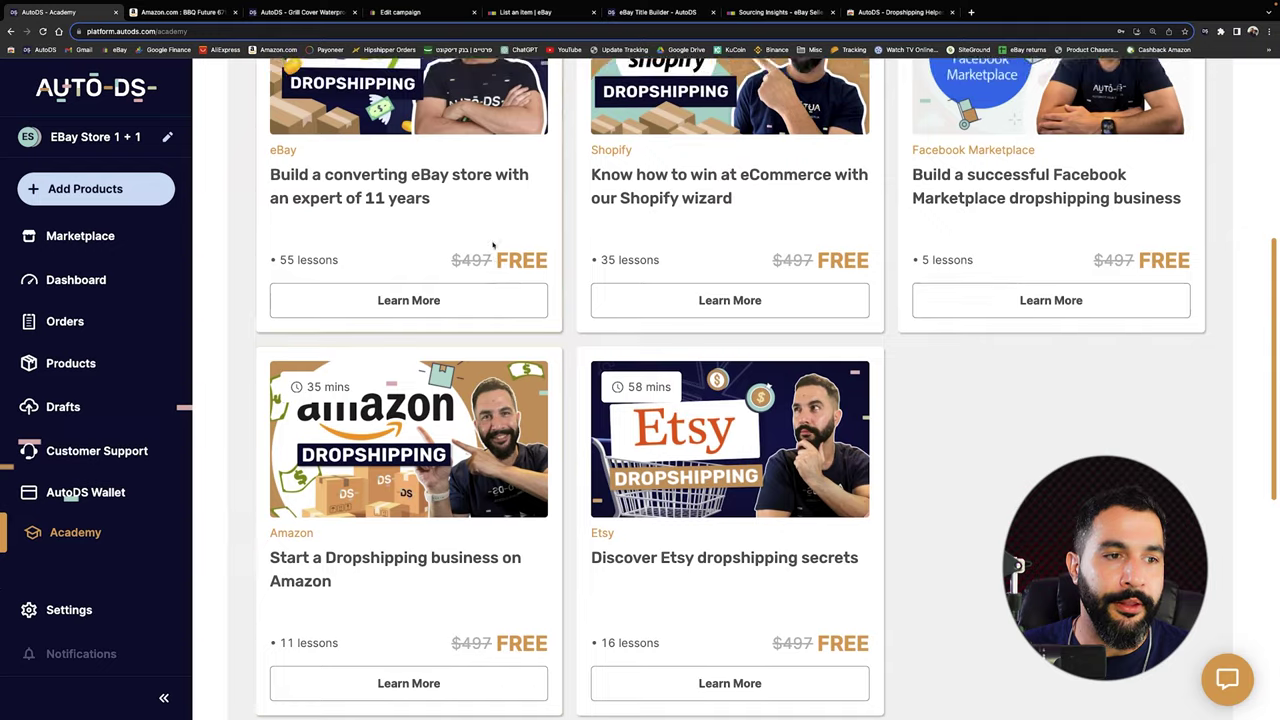
scroll(553, 272, up, 4)
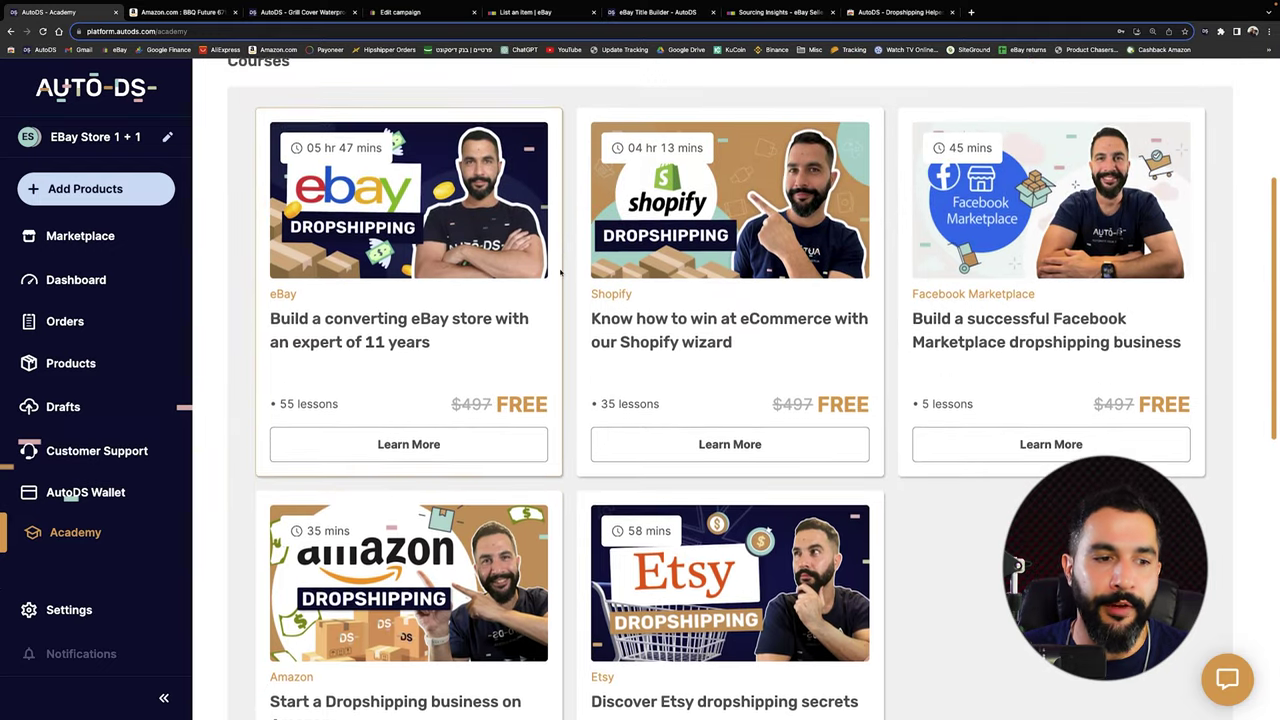
scroll(576, 276, down, 3)
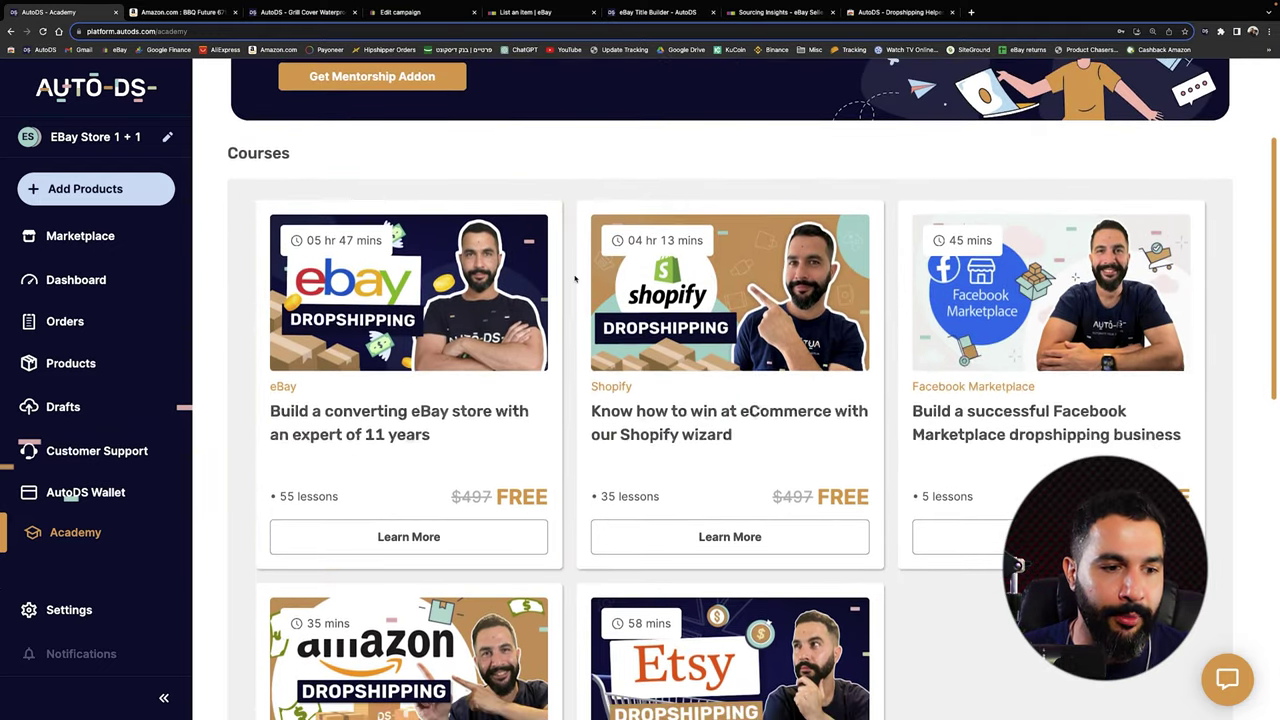
click(410, 504)
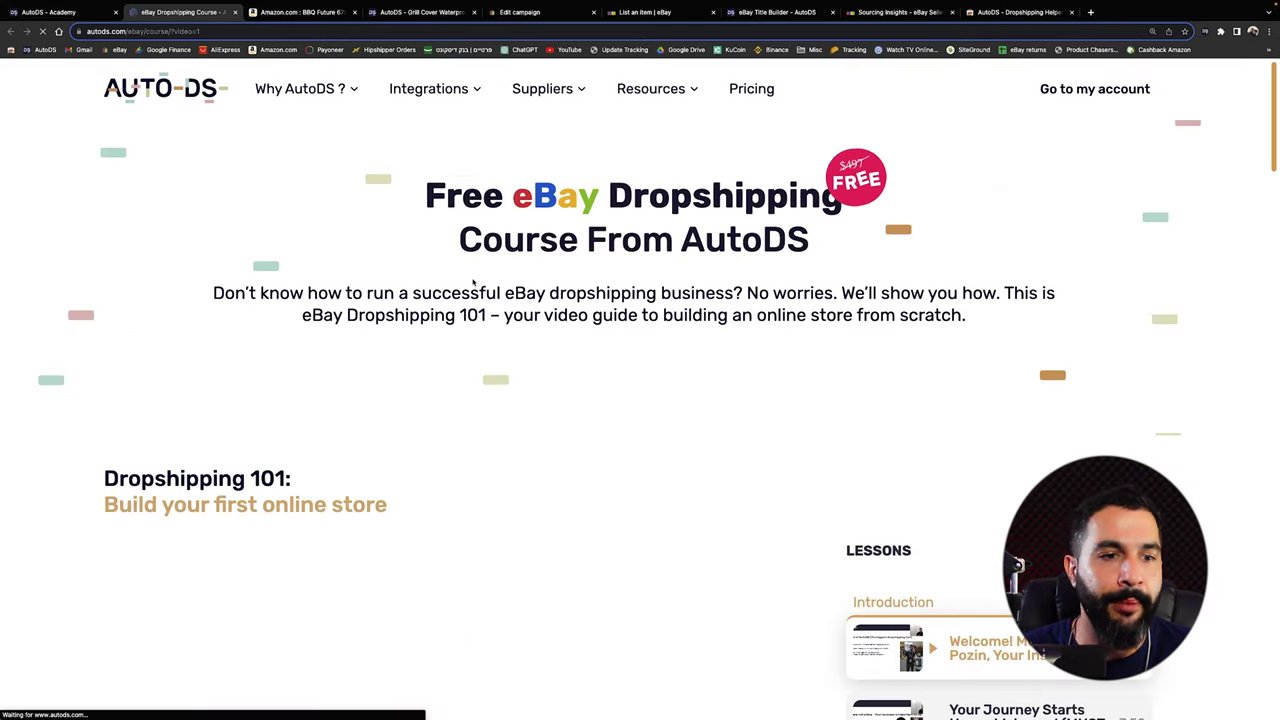
Look through the introductory video and lesson list of the free eBay Dropshipping 101 course
scroll(474, 282, down, 3)
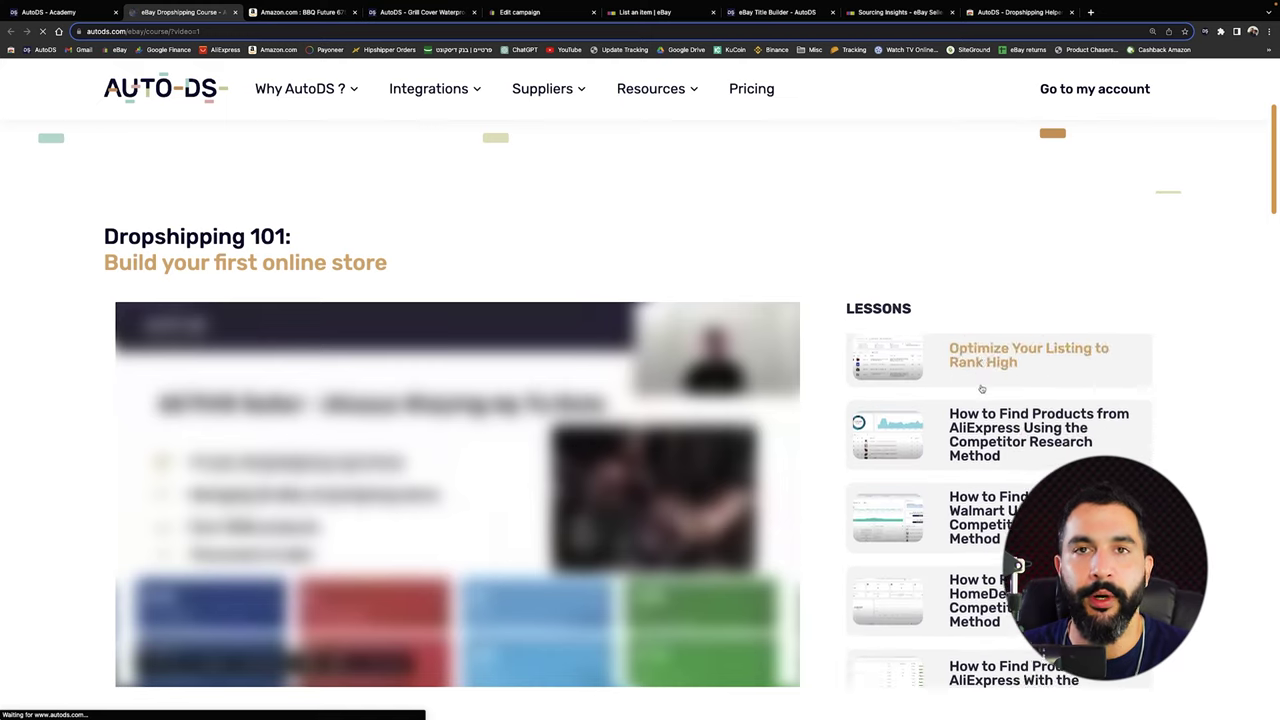
scroll(981, 390, down, 3)
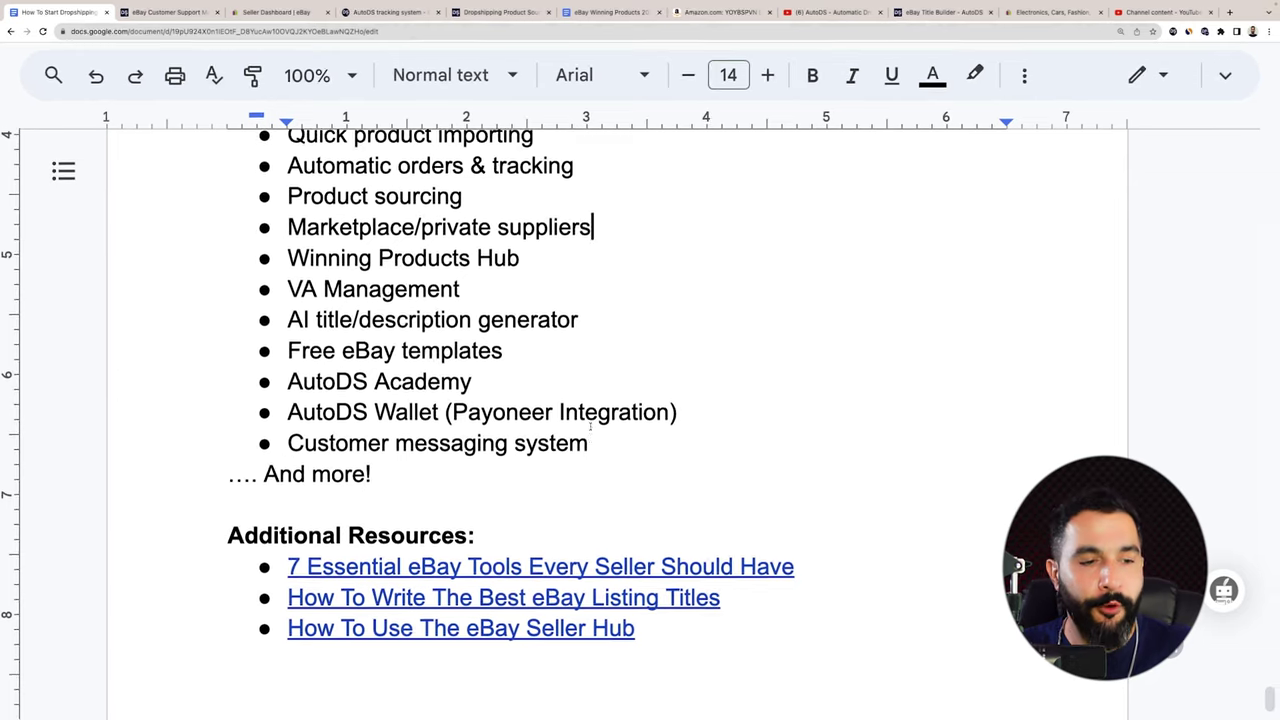
Return to the dropshipping guide in Google Docs and review the Additional Resources links below the AutoDS feature list
scroll(524, 477, down, 3)
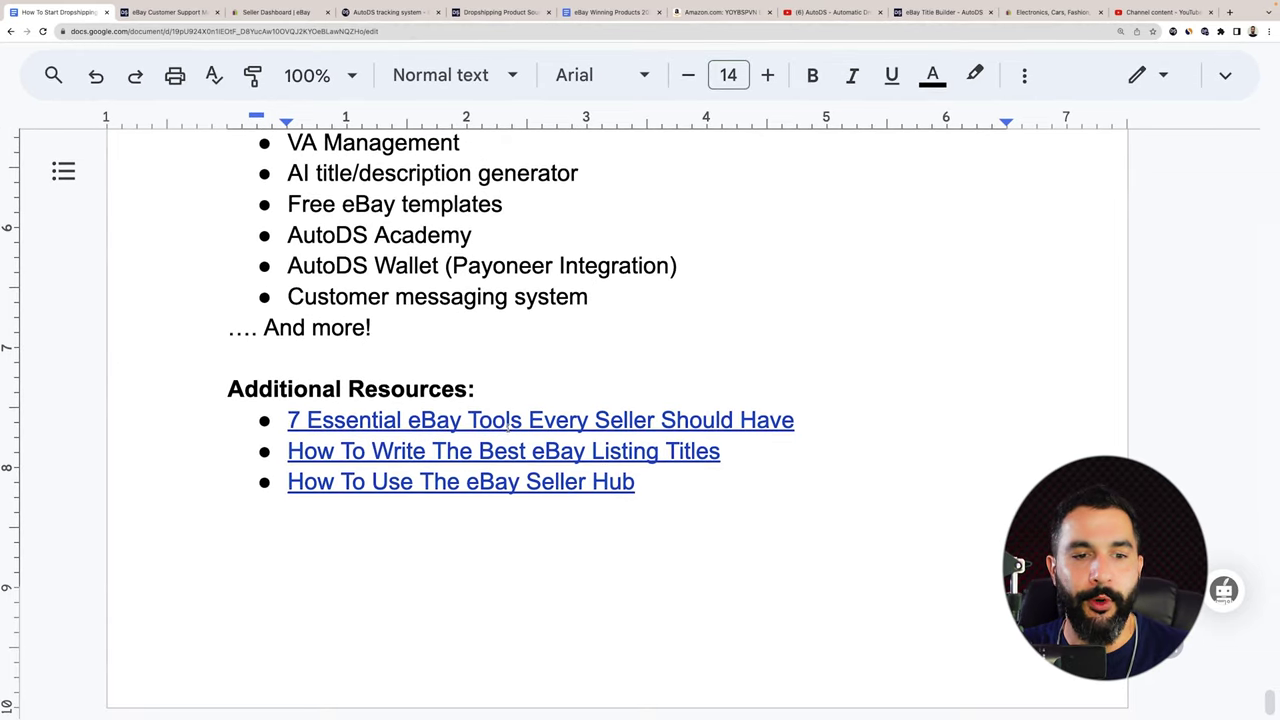
scroll(507, 424, up, 1)
scroll(507, 424, down, 5)
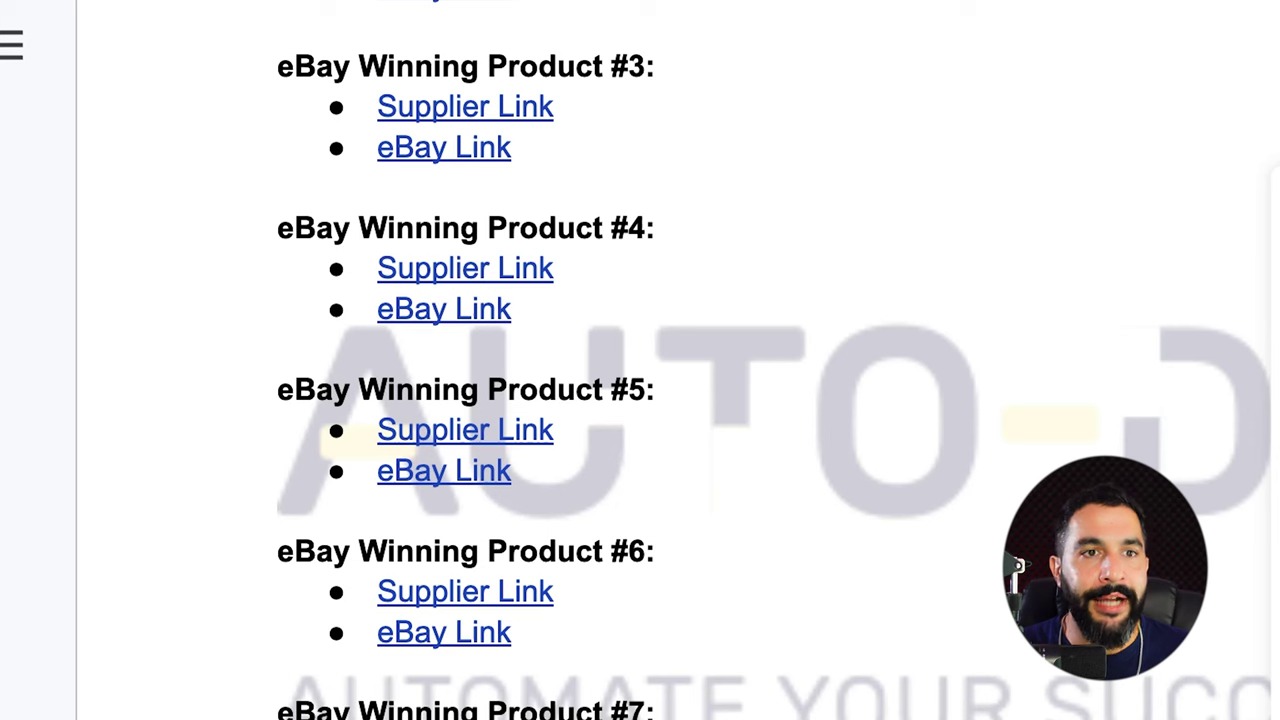
Look over the eBay Winning Products document, and go back to the guide to skim from its returns advice past the flagged accounts resource
click(817, 238)
scroll(808, 250, down, 5)
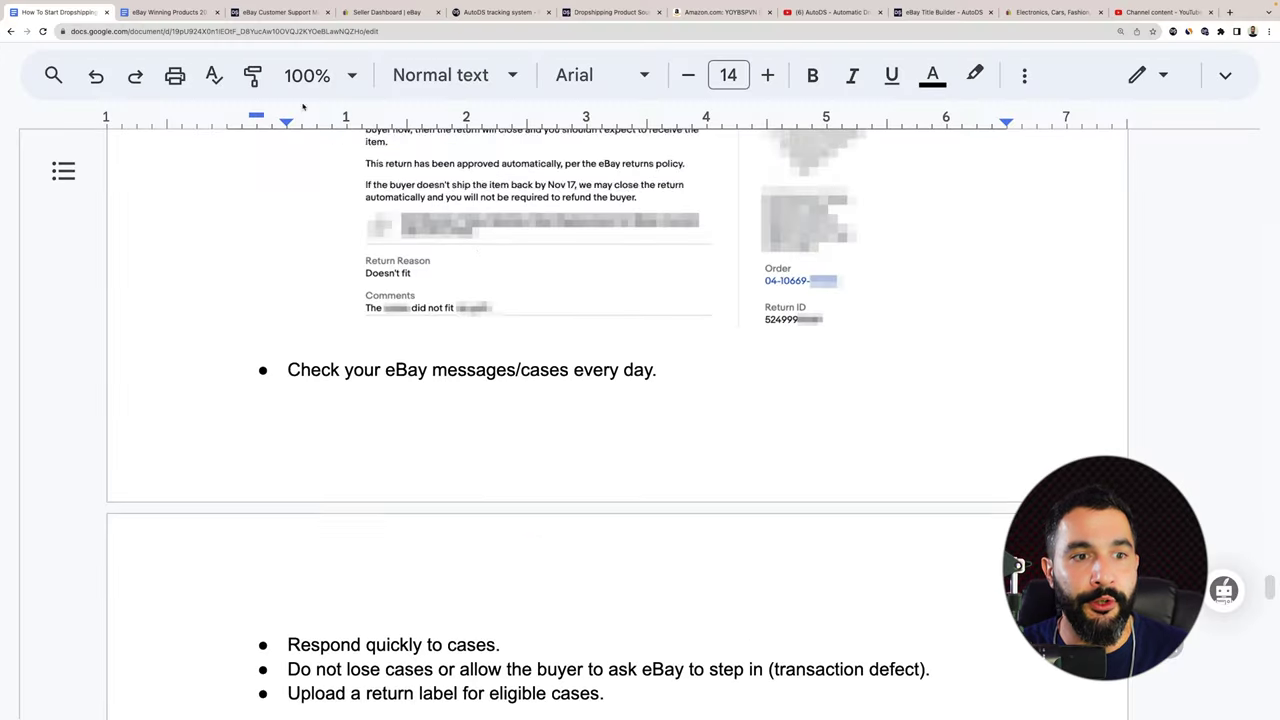
scroll(476, 229, down, 12)
scroll(476, 229, up, 4)
scroll(476, 229, down, 20)
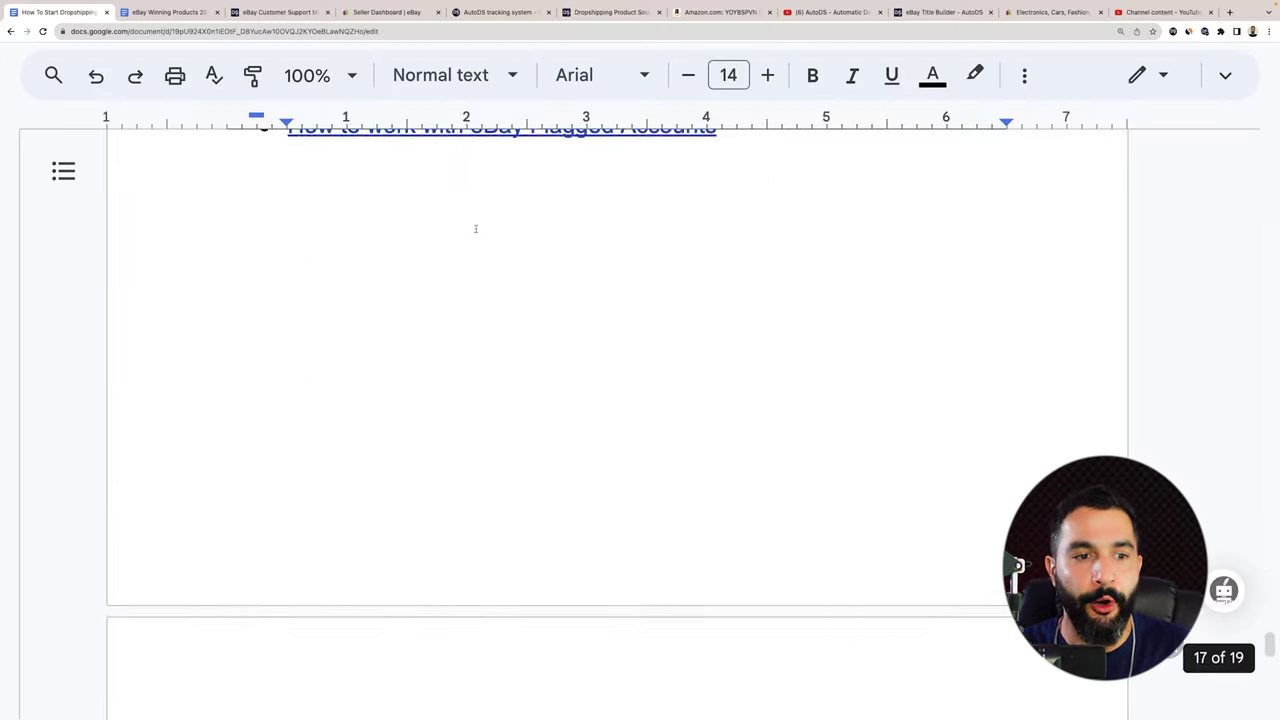